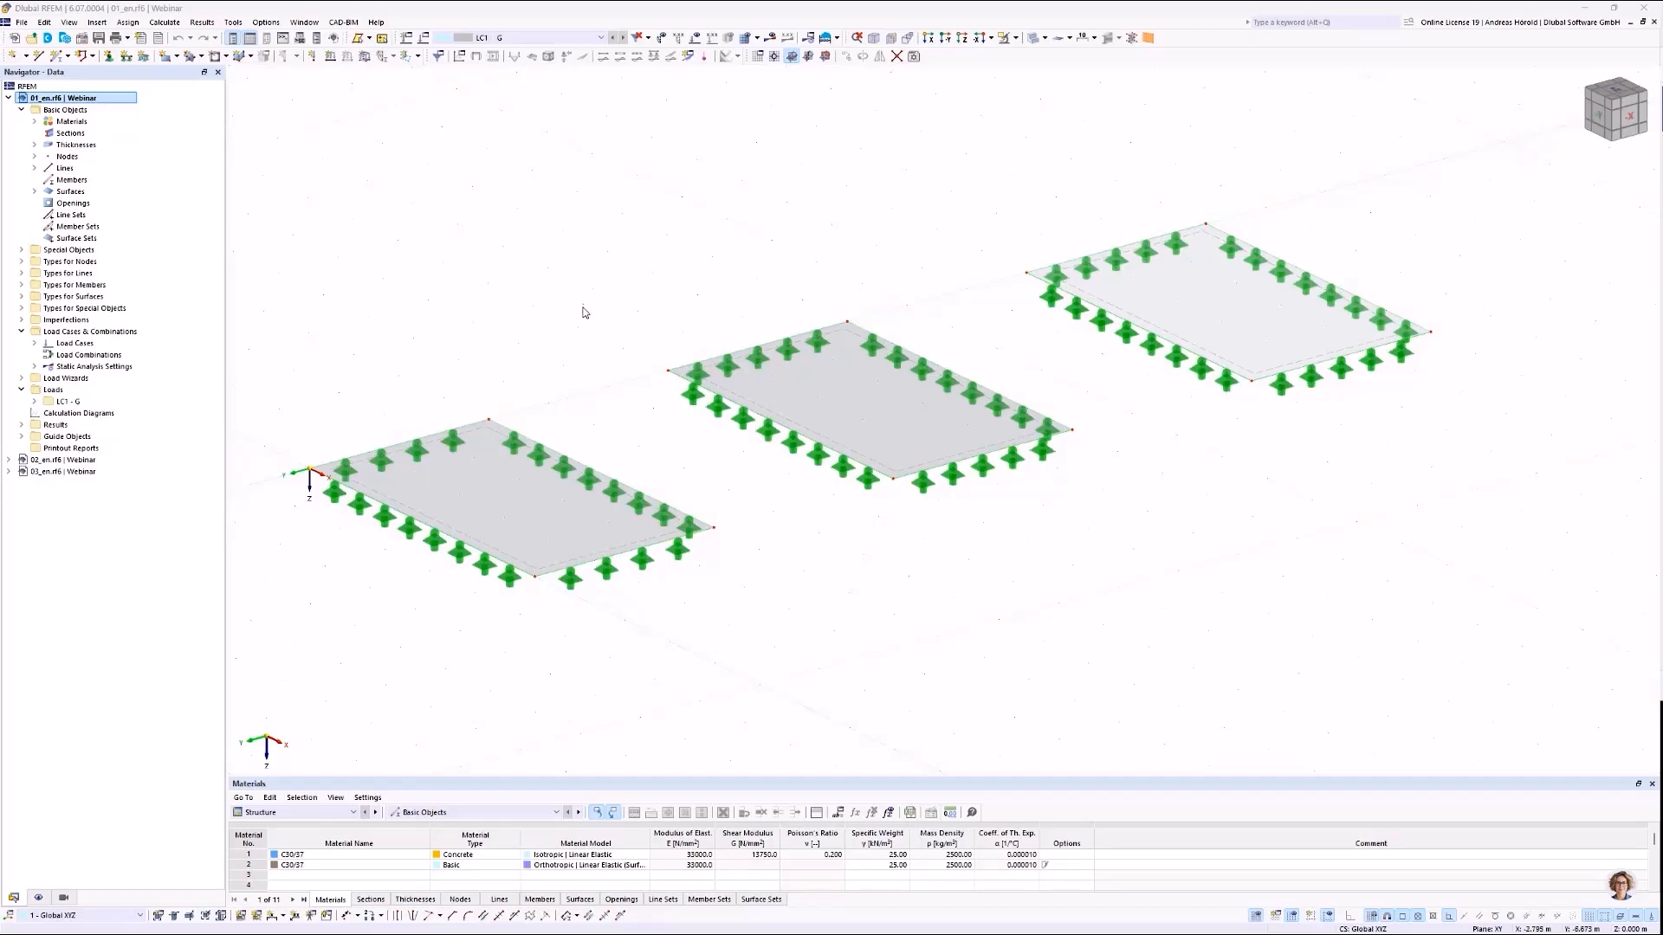
# Show and hide the LC1 loads on the slabs, and inspect the thickness and material of surface 1.
pyautogui.click(770, 39)
pyautogui.click(771, 39)
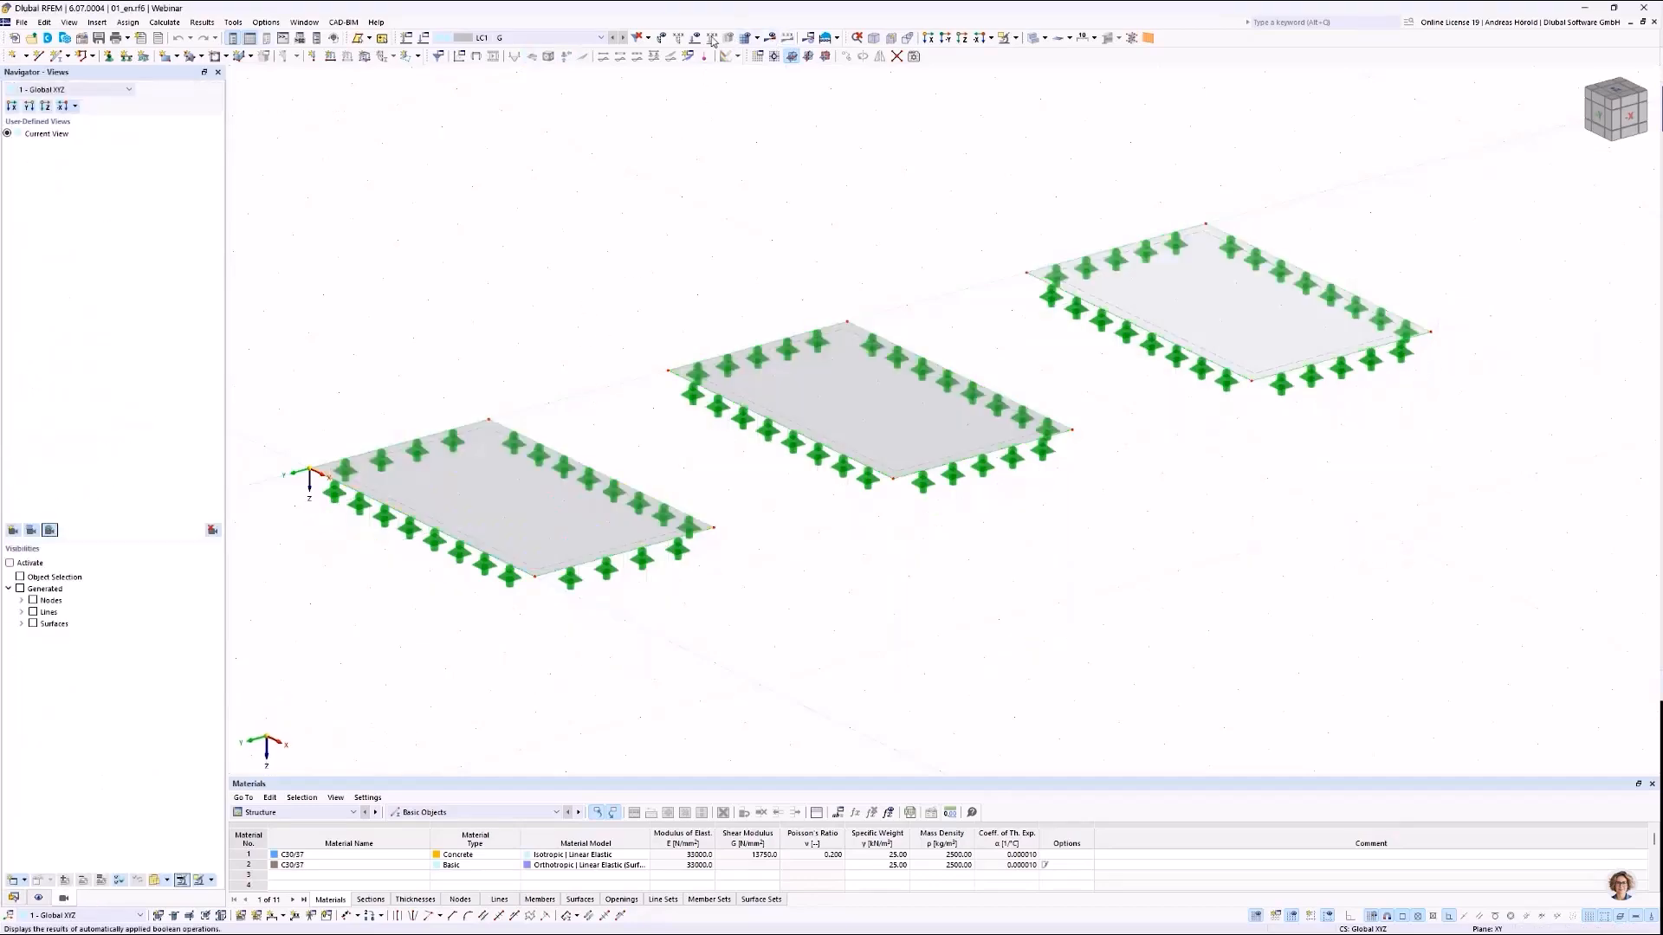
pyautogui.click(695, 39)
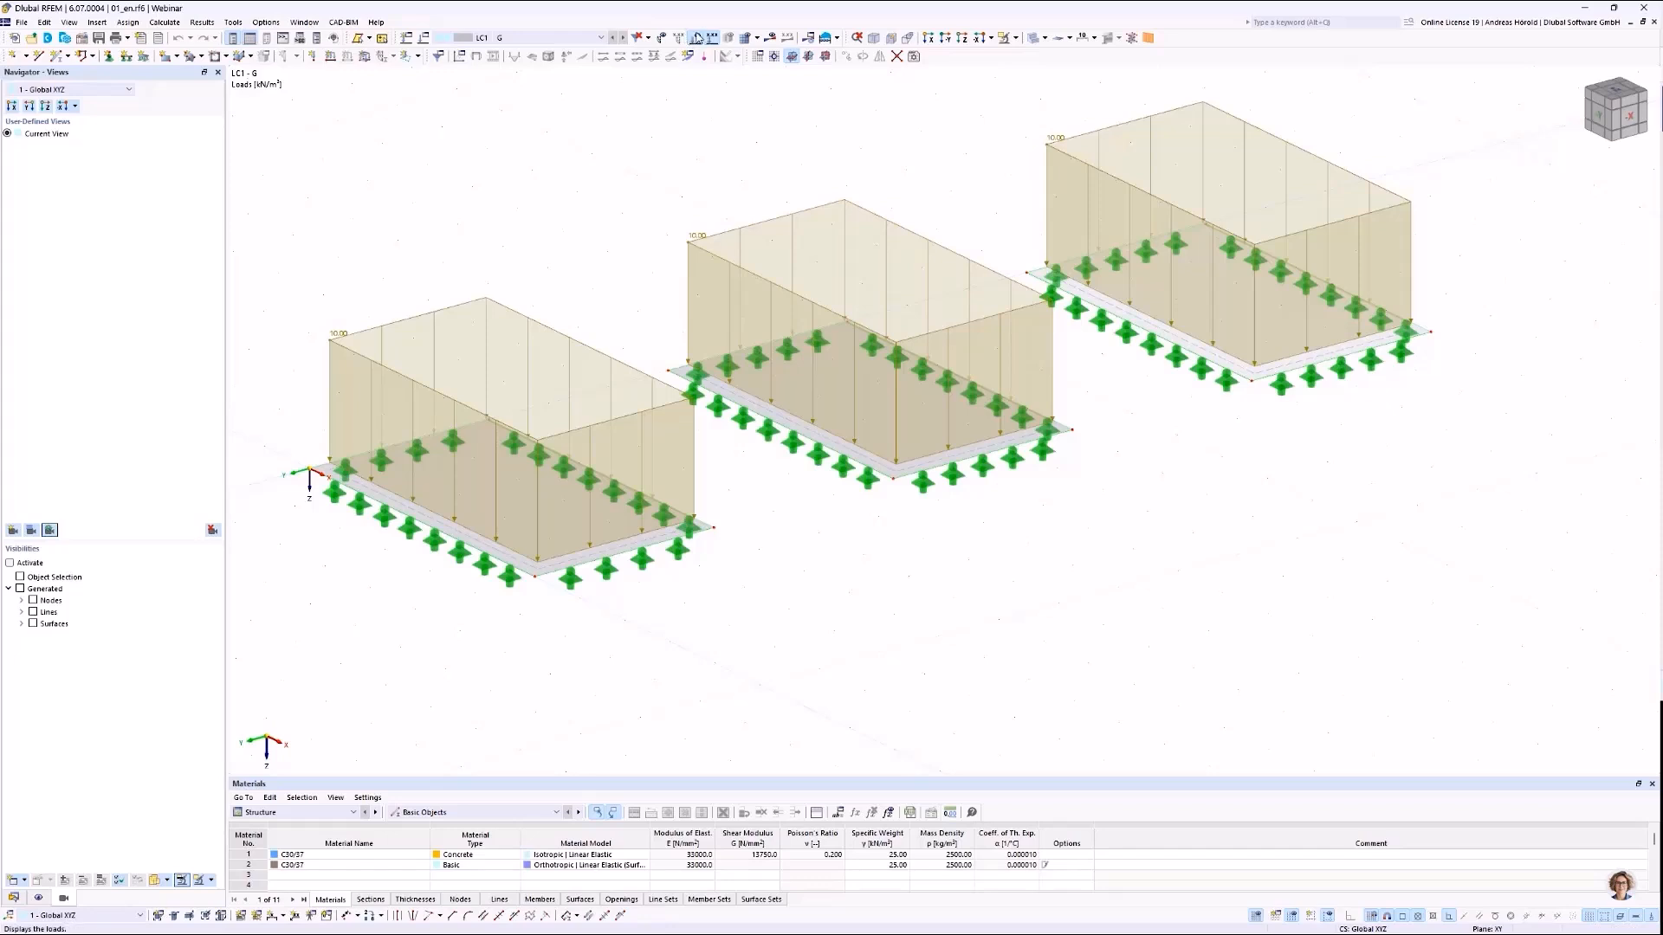
pyautogui.click(697, 39)
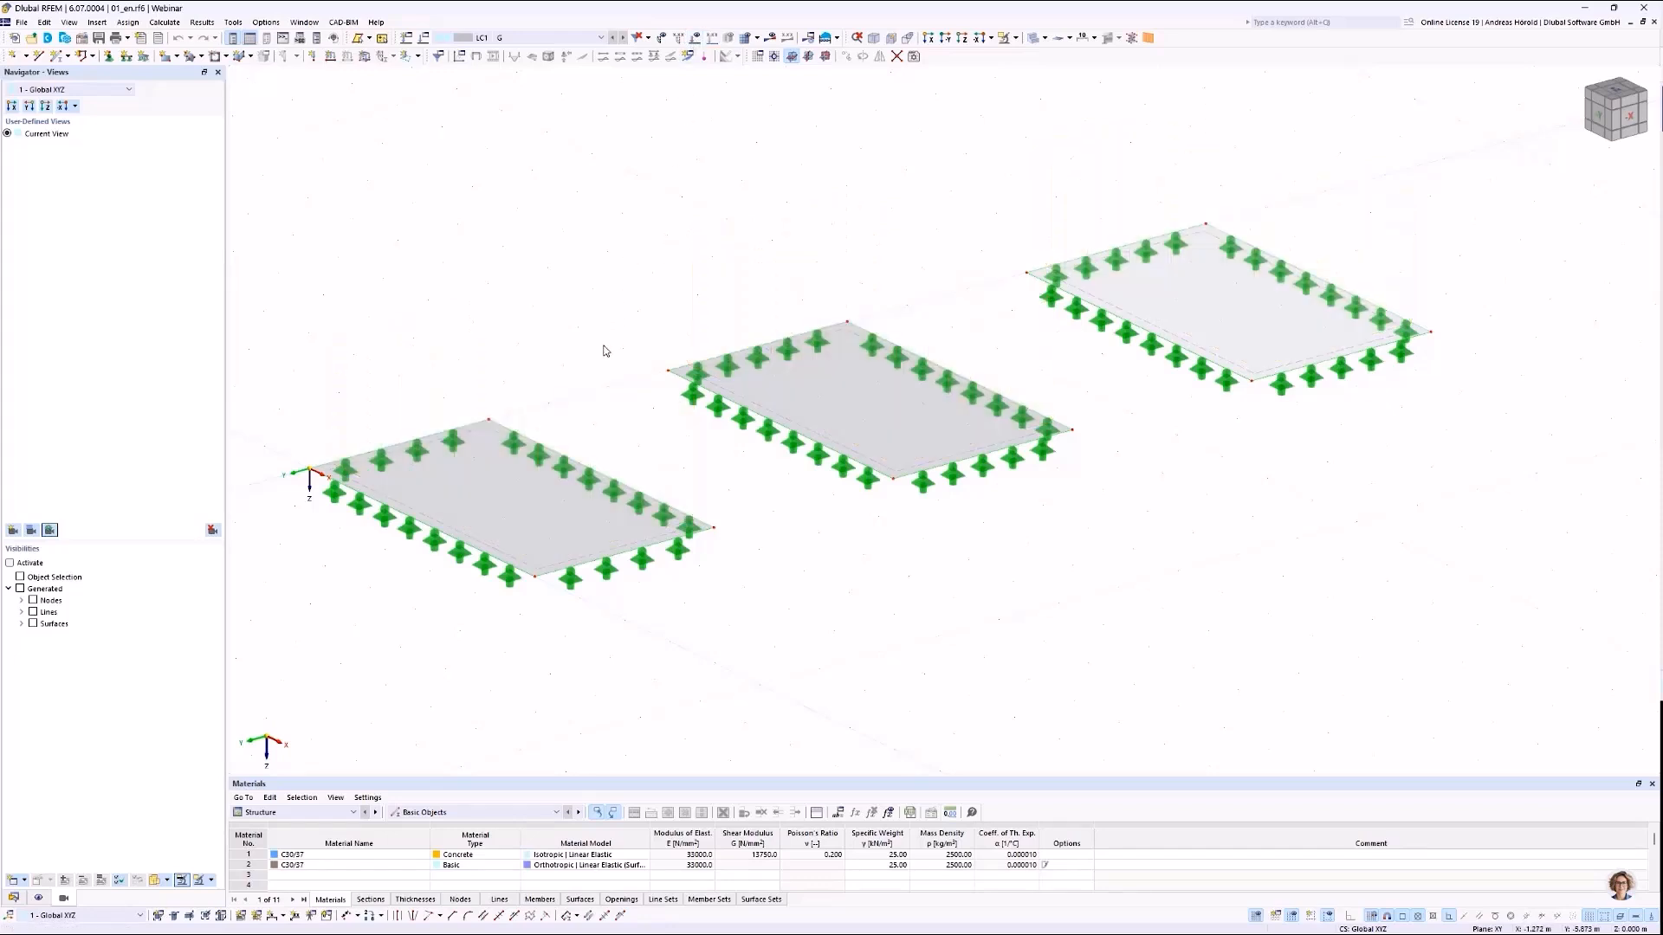
pyautogui.doubleClick(485, 467)
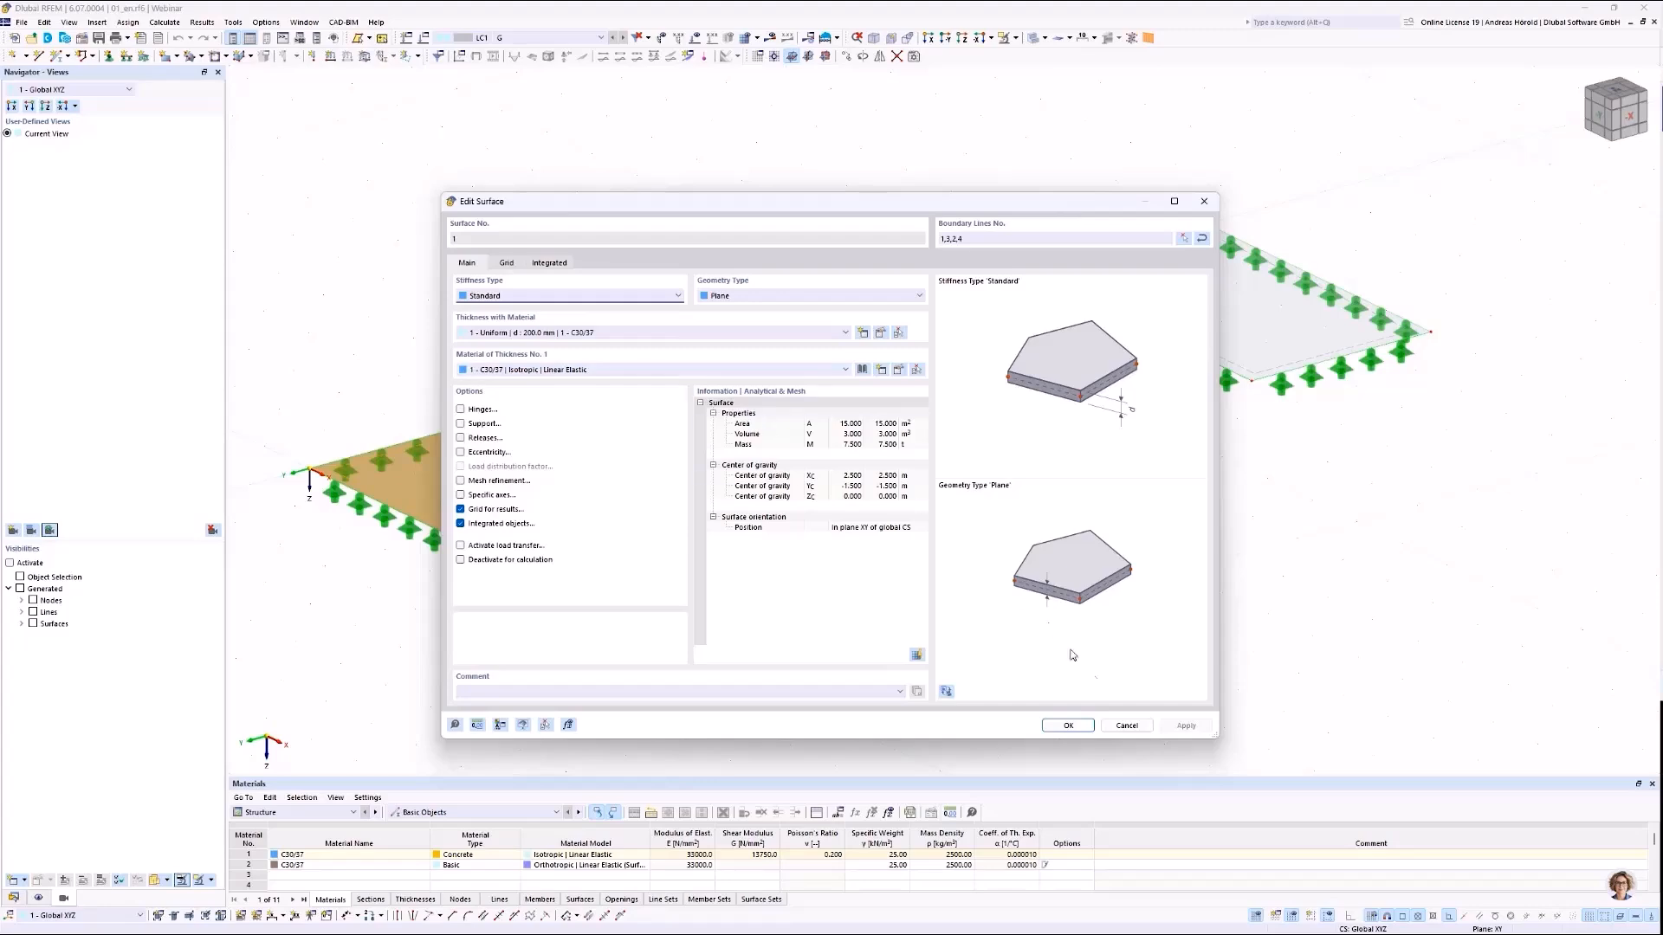
pyautogui.click(1127, 727)
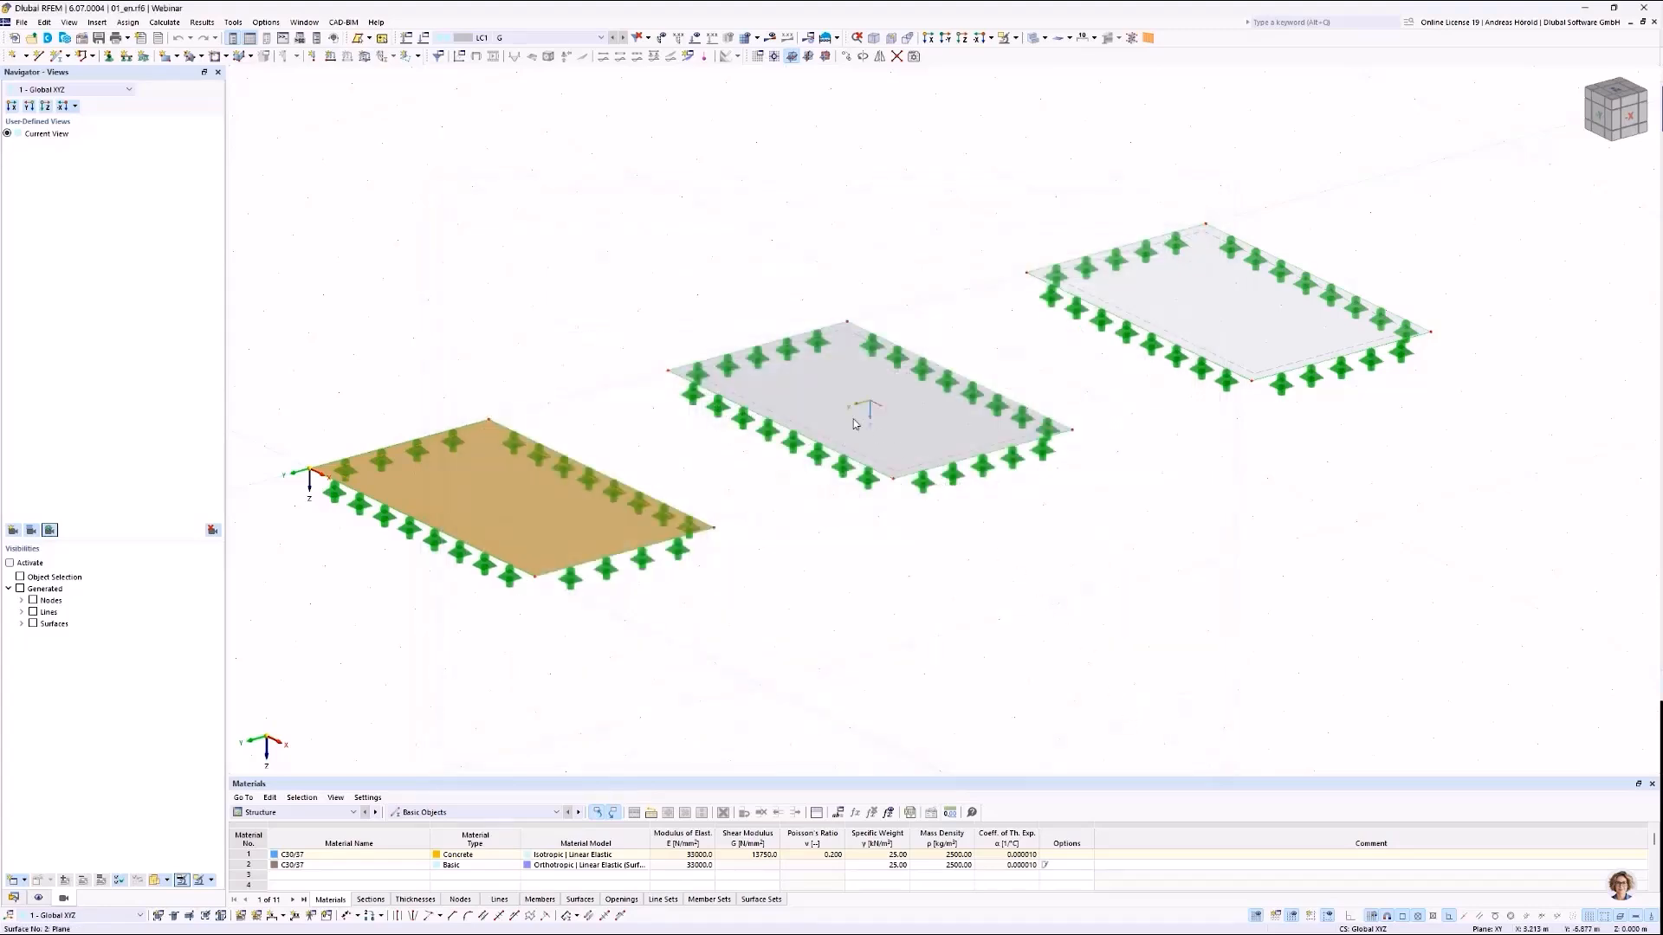
# Examine surface 2's shape orthotropy thickness, including the available thickness types and the effective thicknesses in both directions.
pyautogui.doubleClick(820, 413)
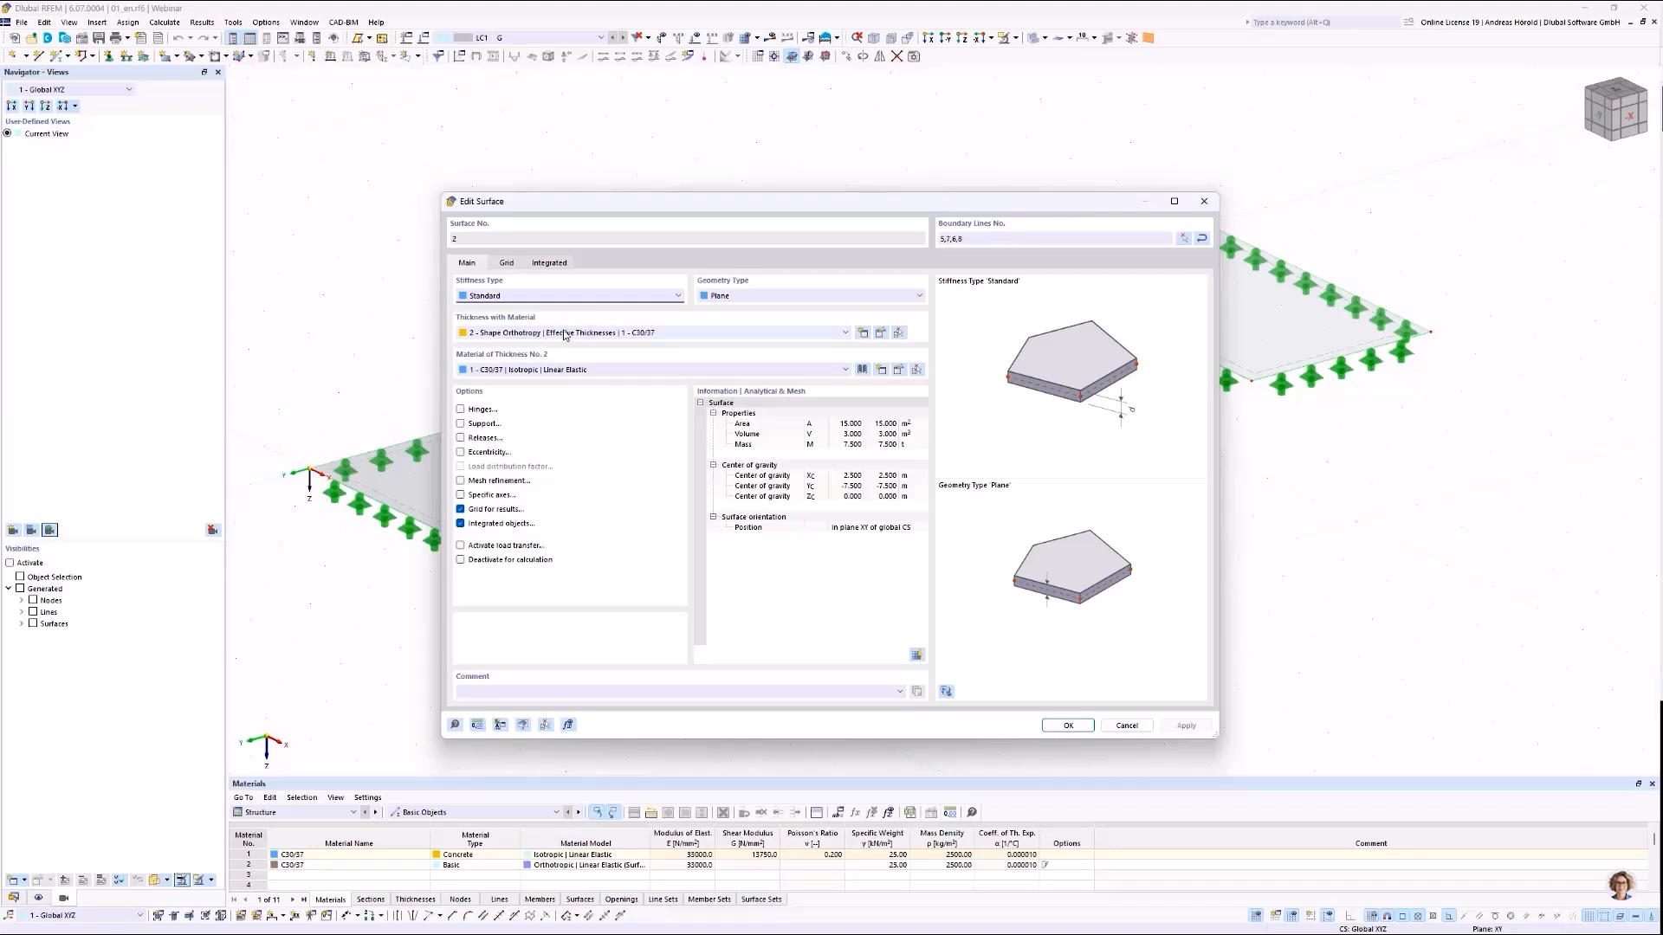
pyautogui.click(880, 334)
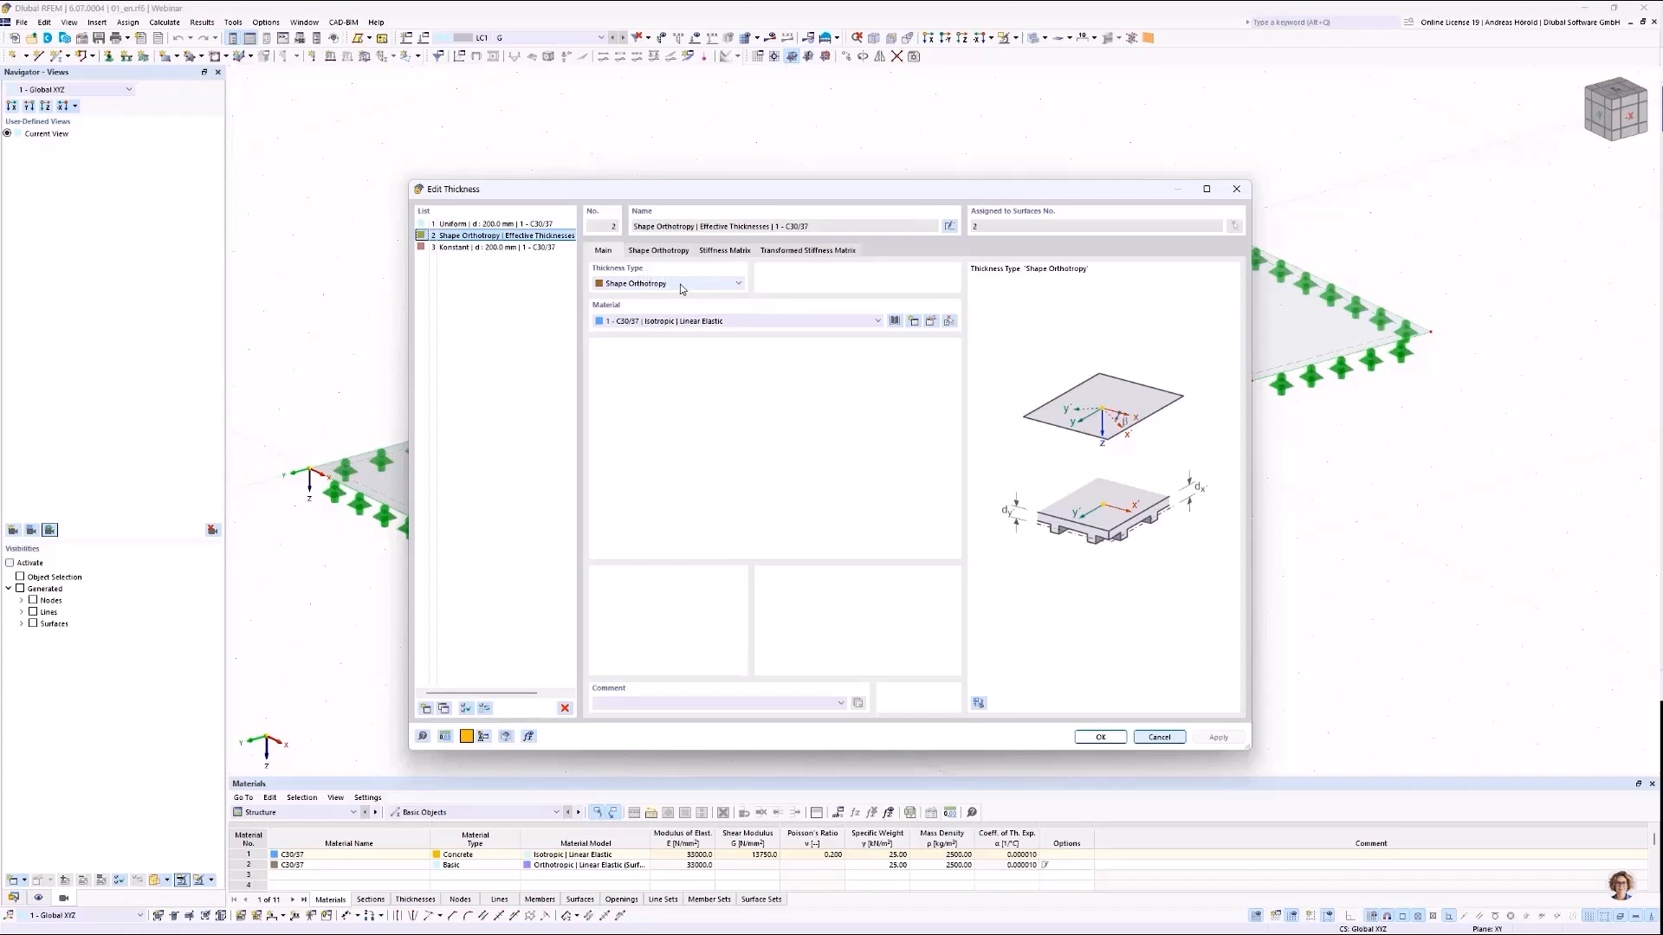
pyautogui.click(738, 284)
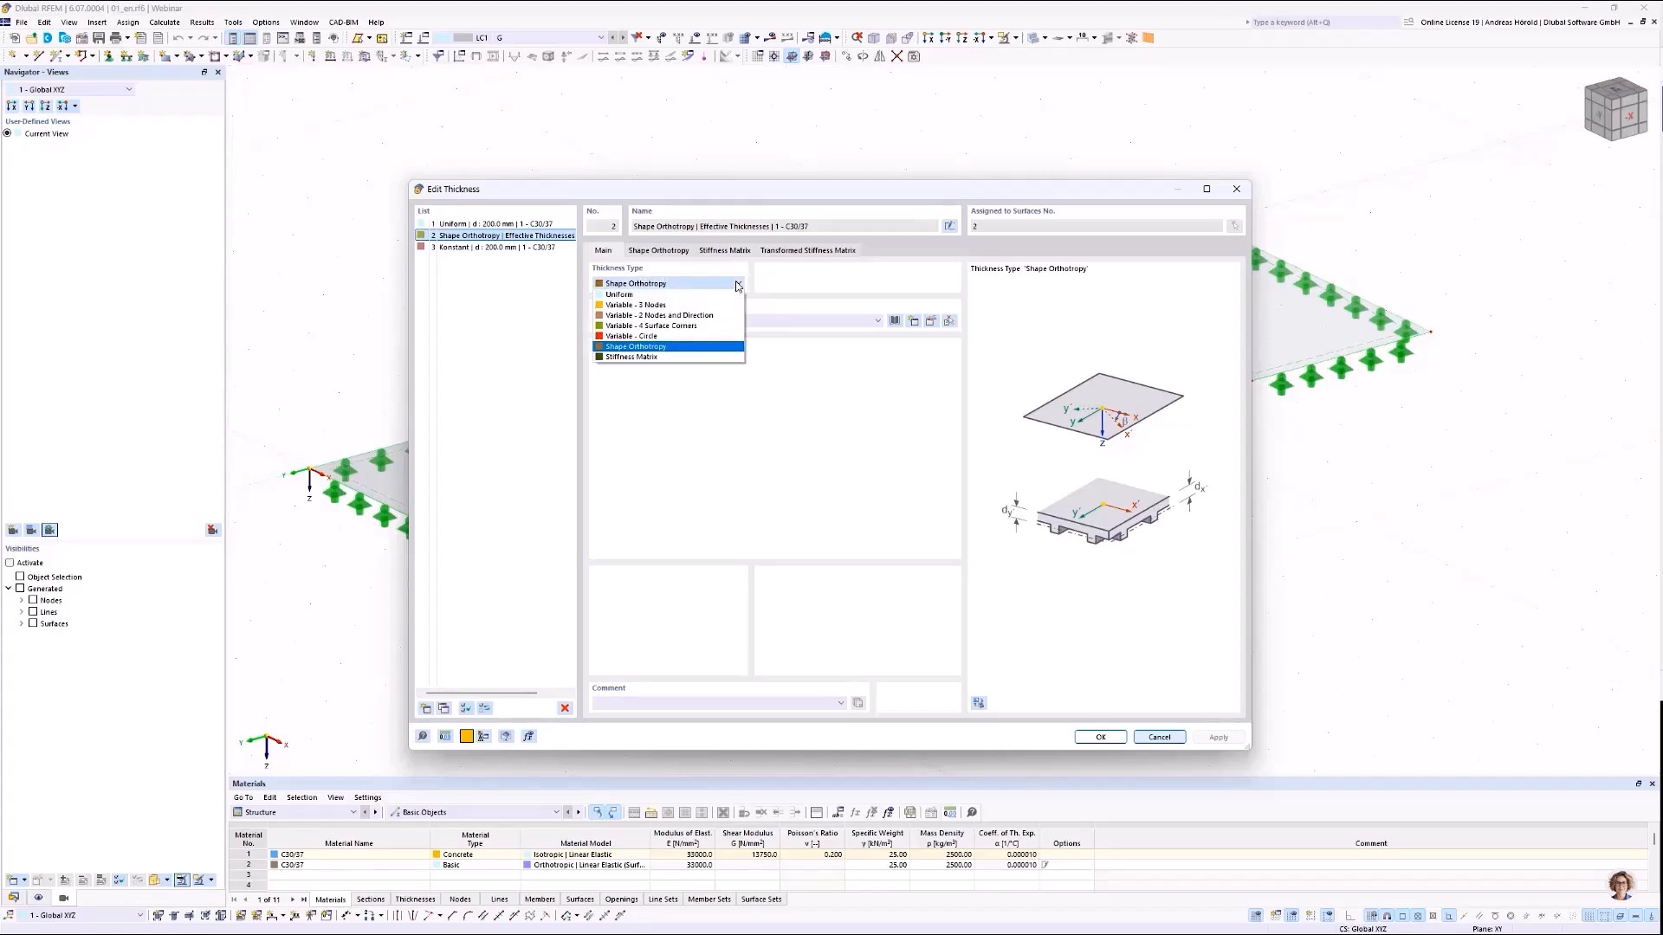
pyautogui.click(736, 285)
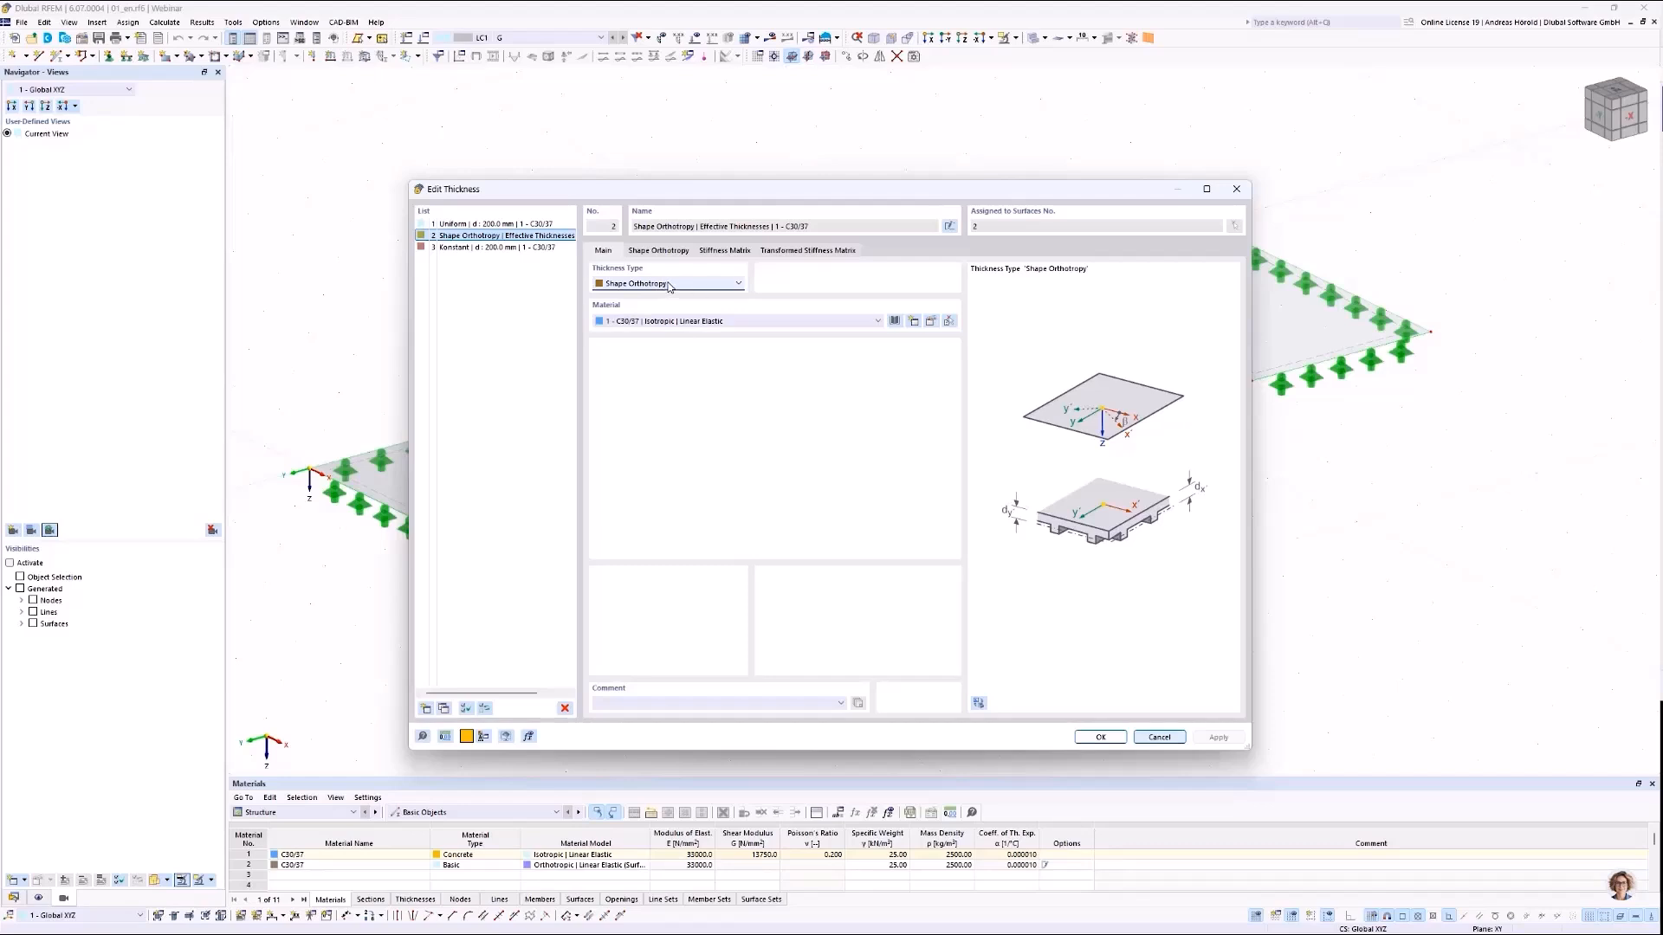
pyautogui.click(651, 253)
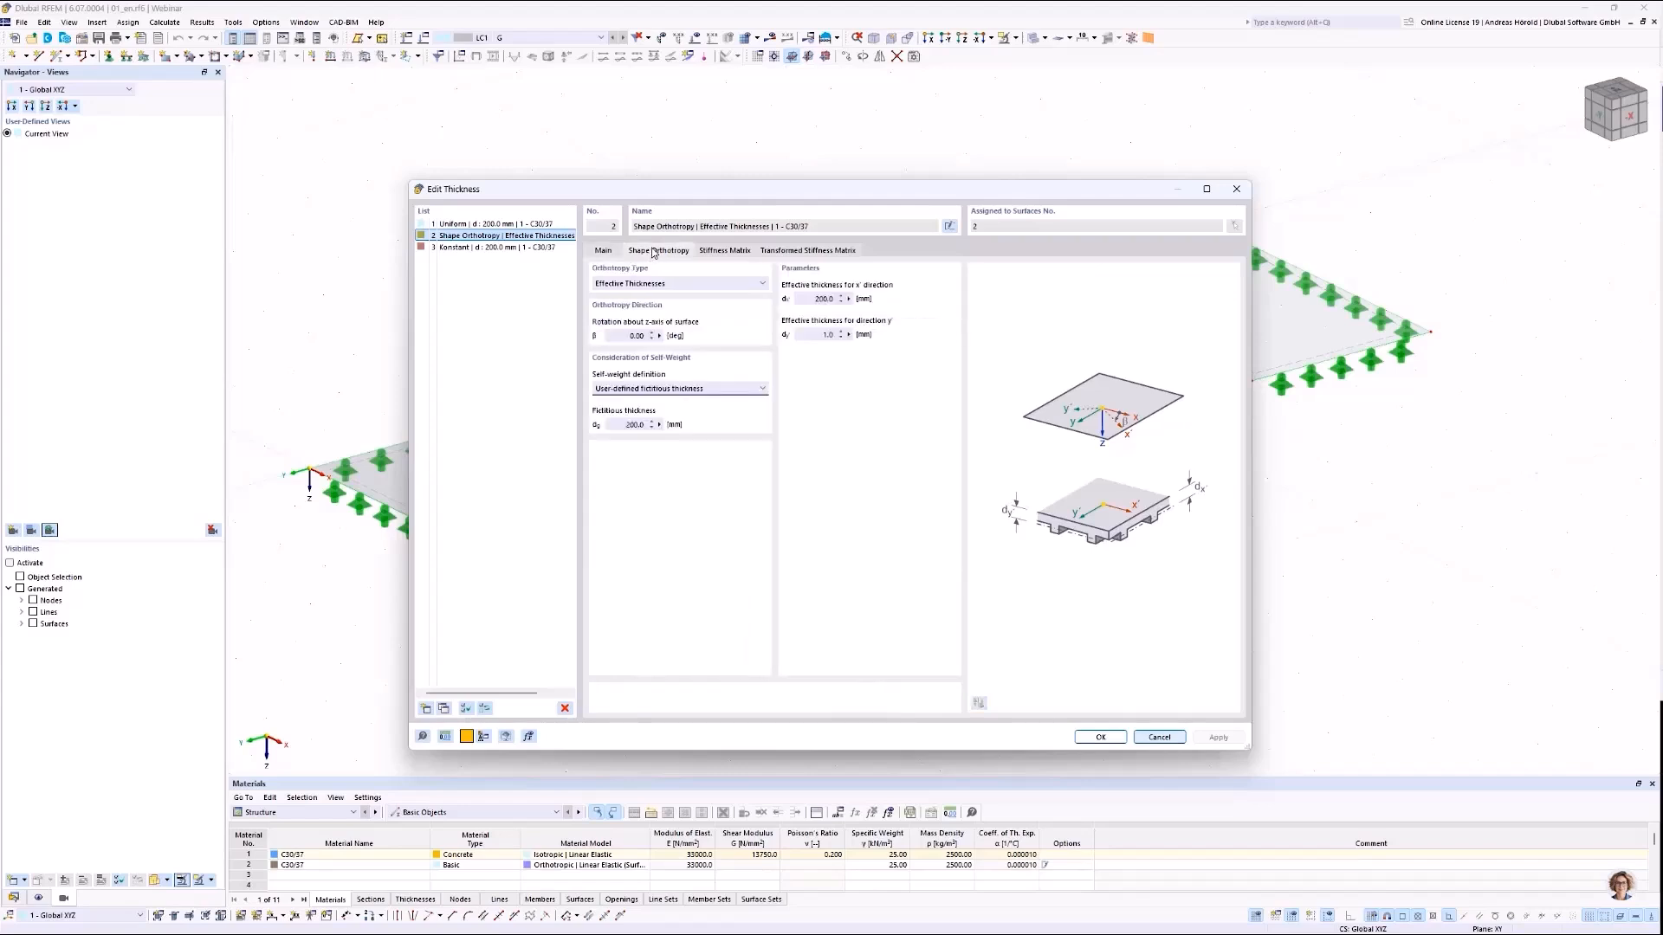
pyautogui.click(806, 298)
pyautogui.click(813, 335)
# Try the self-weight definitions Determined from parameters, User-defined self-weight and User-defined fictitious thickness for surface 2's thickness, discarding the changes.
pyautogui.click(748, 393)
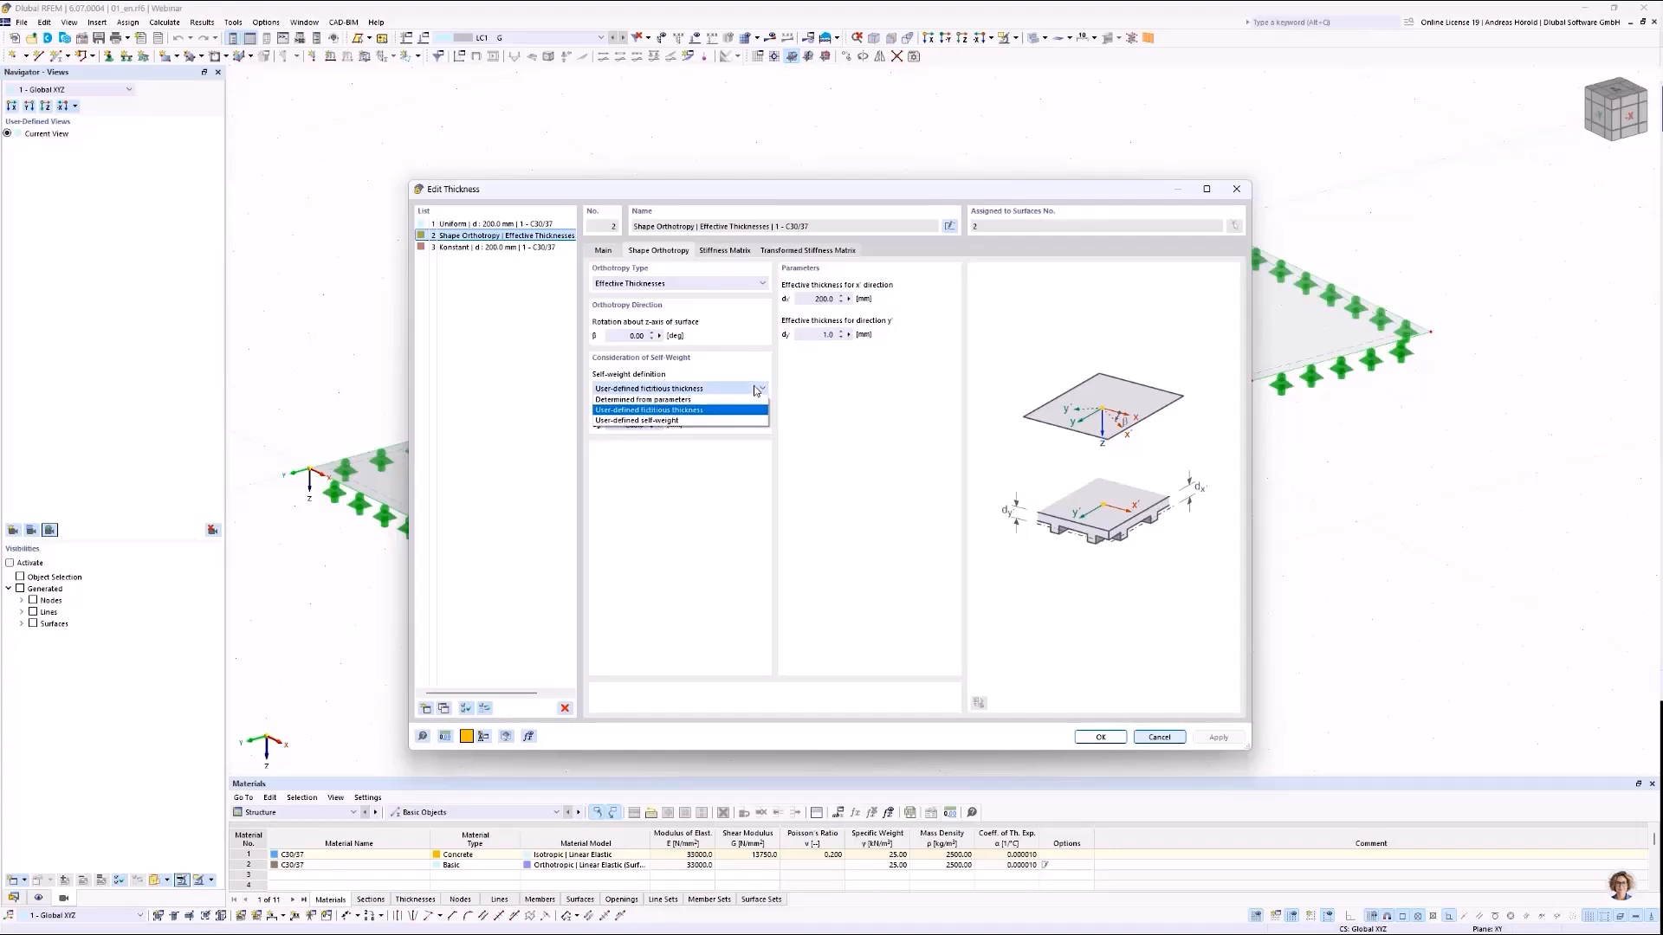
pyautogui.click(707, 401)
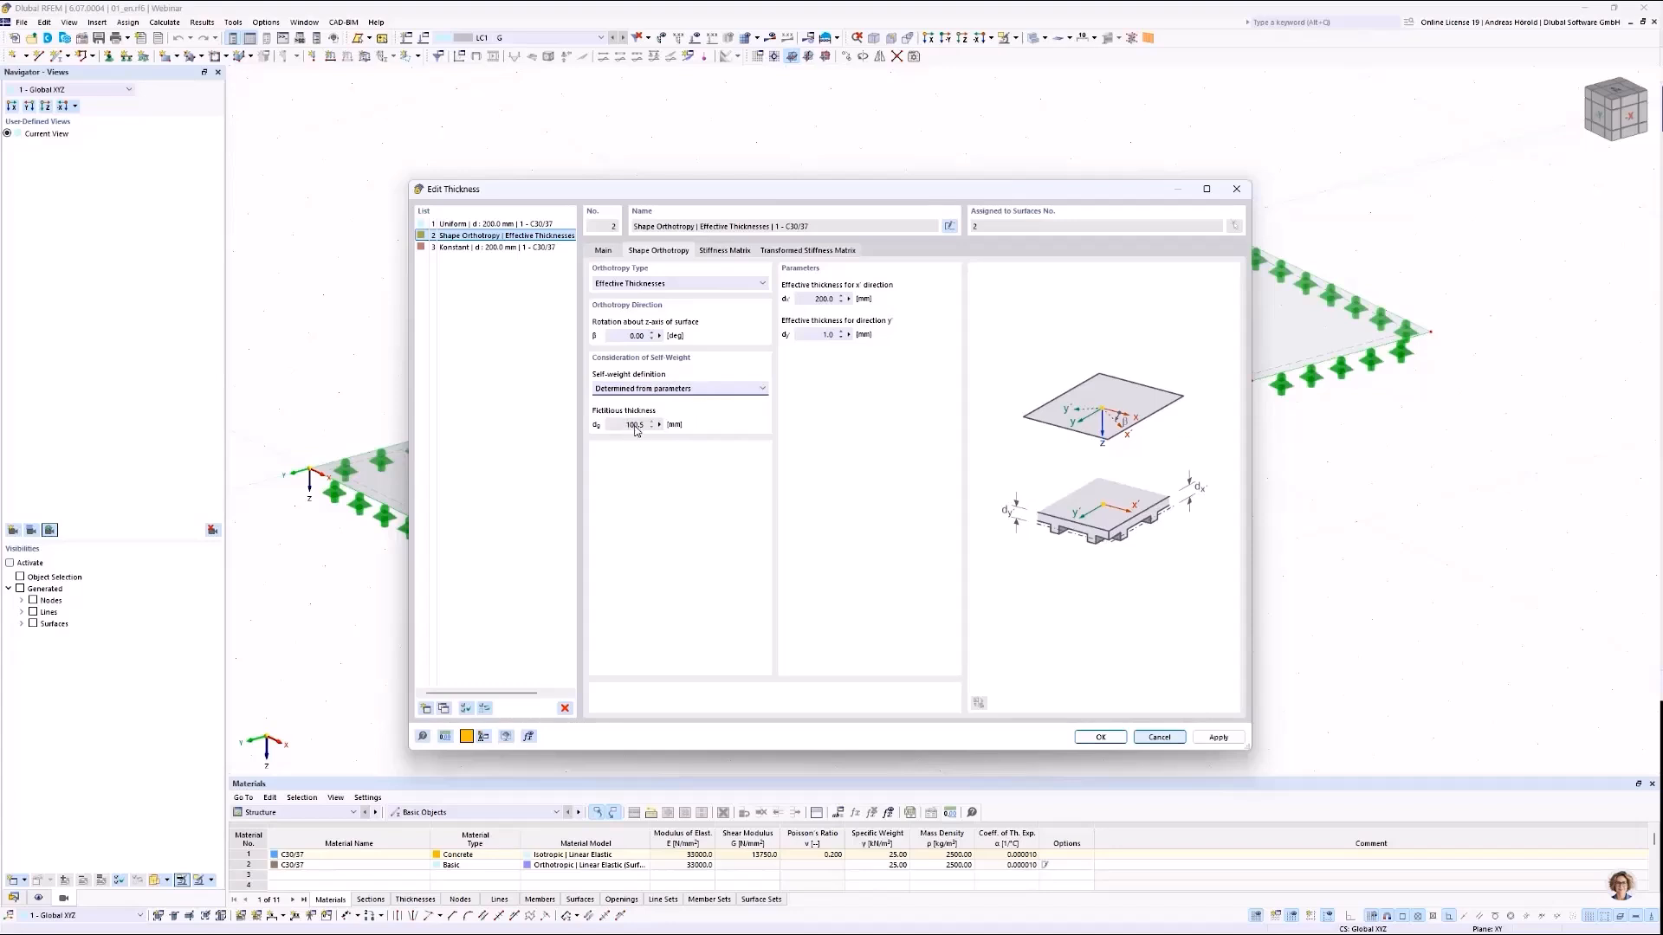
pyautogui.click(733, 392)
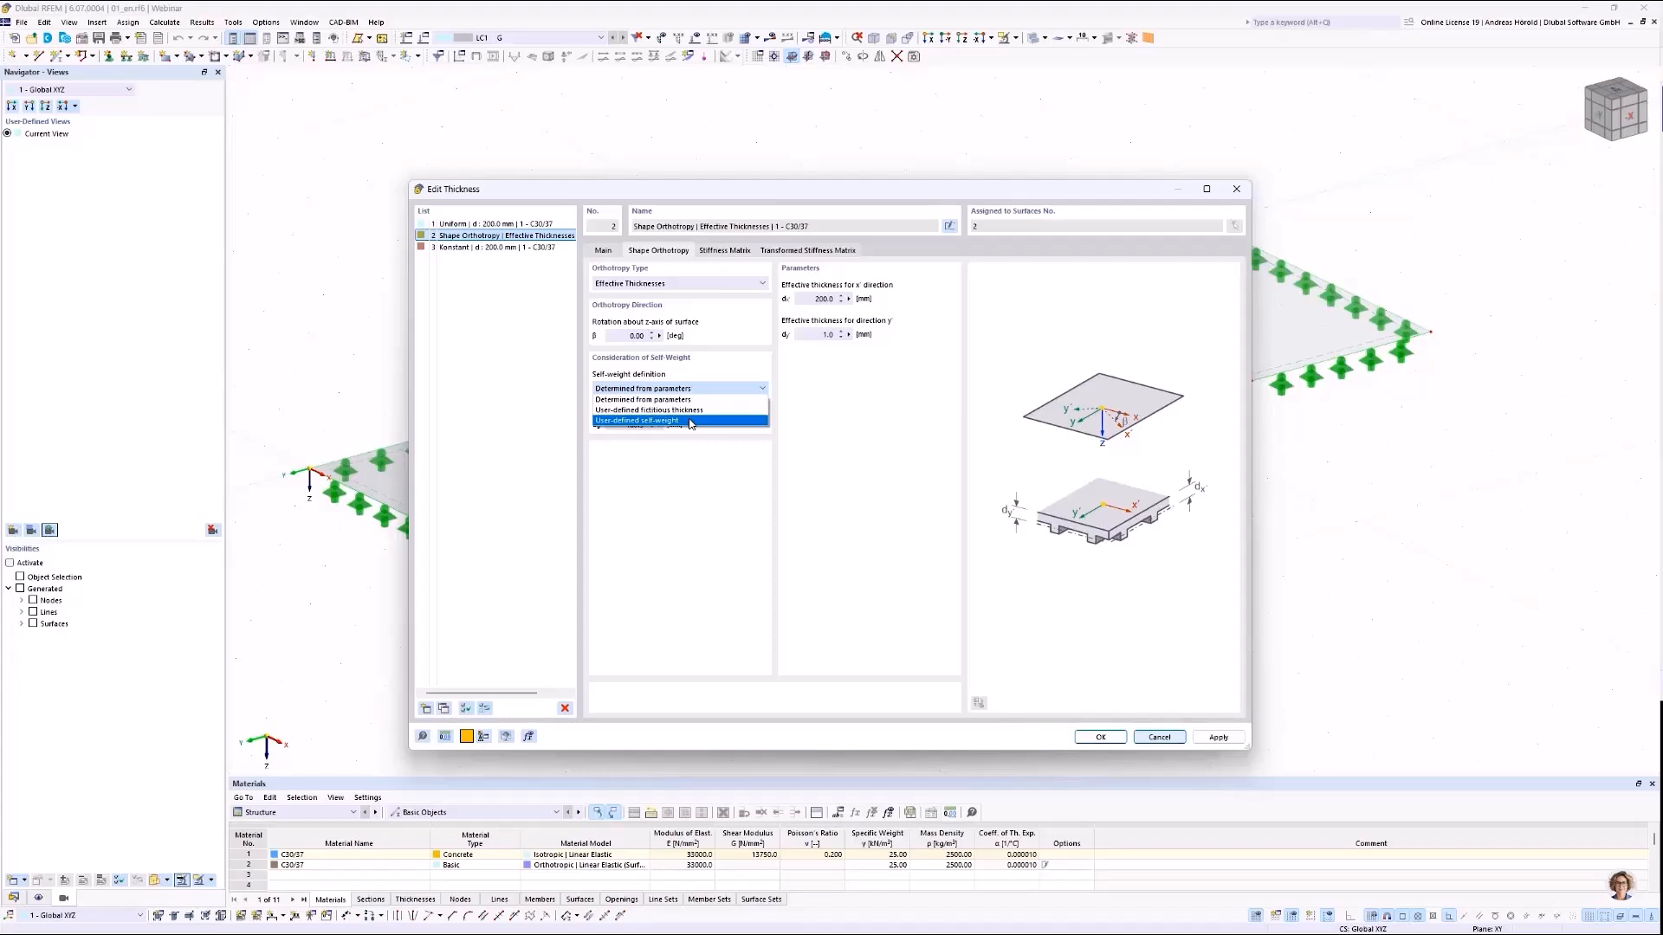
pyautogui.click(690, 421)
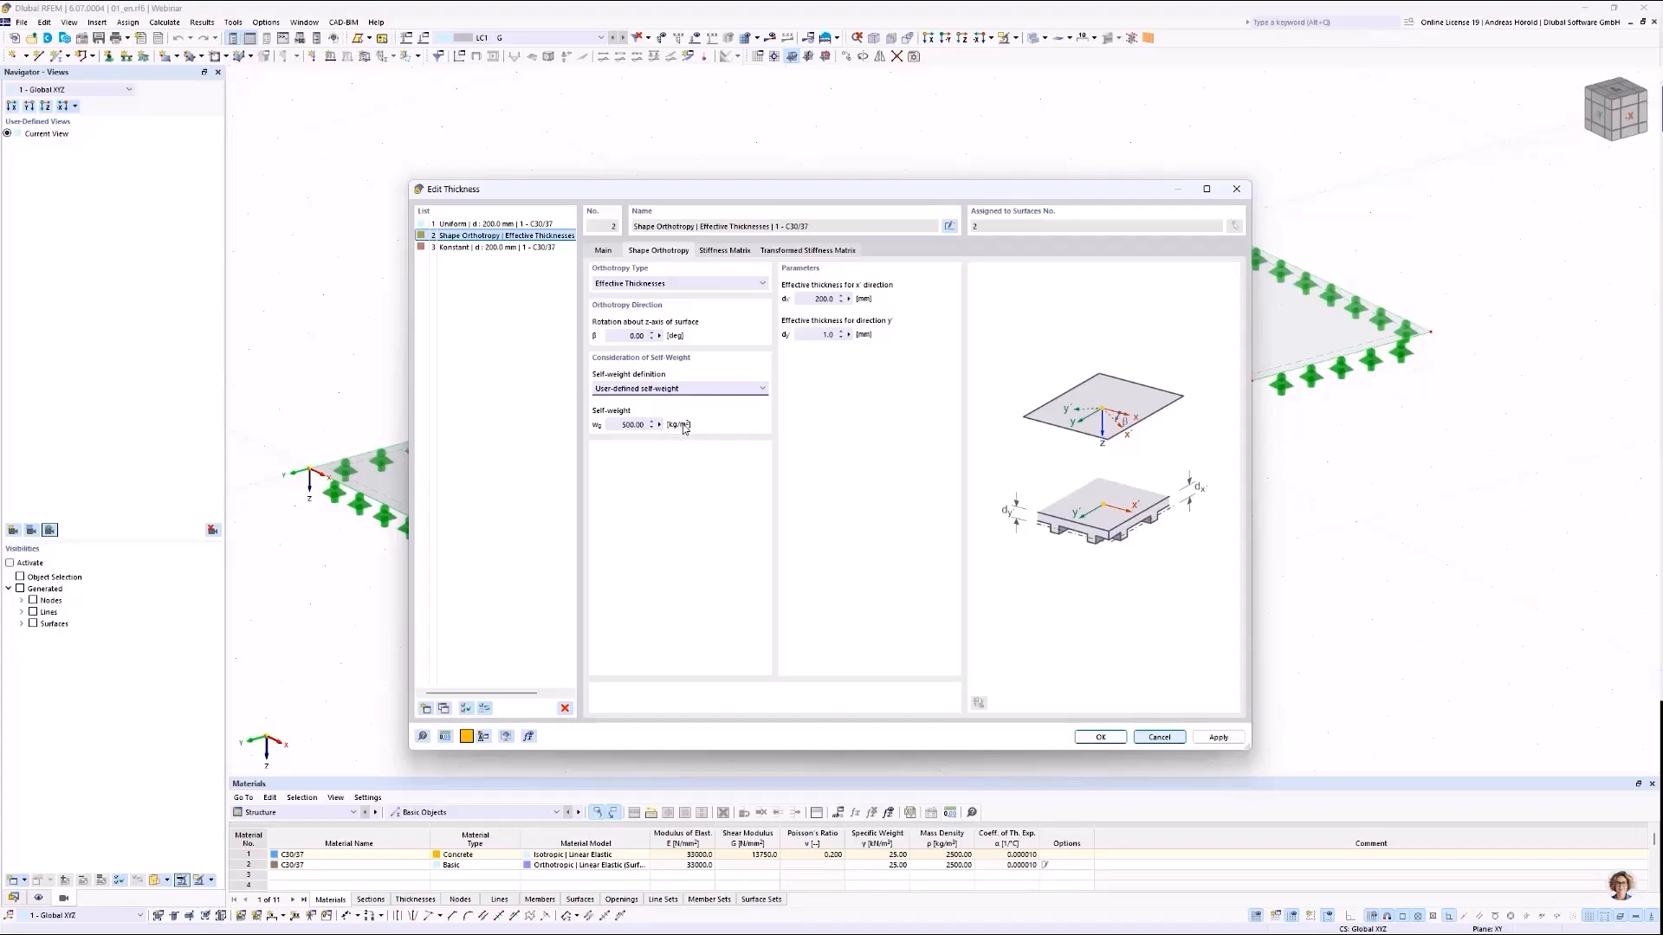
pyautogui.click(710, 389)
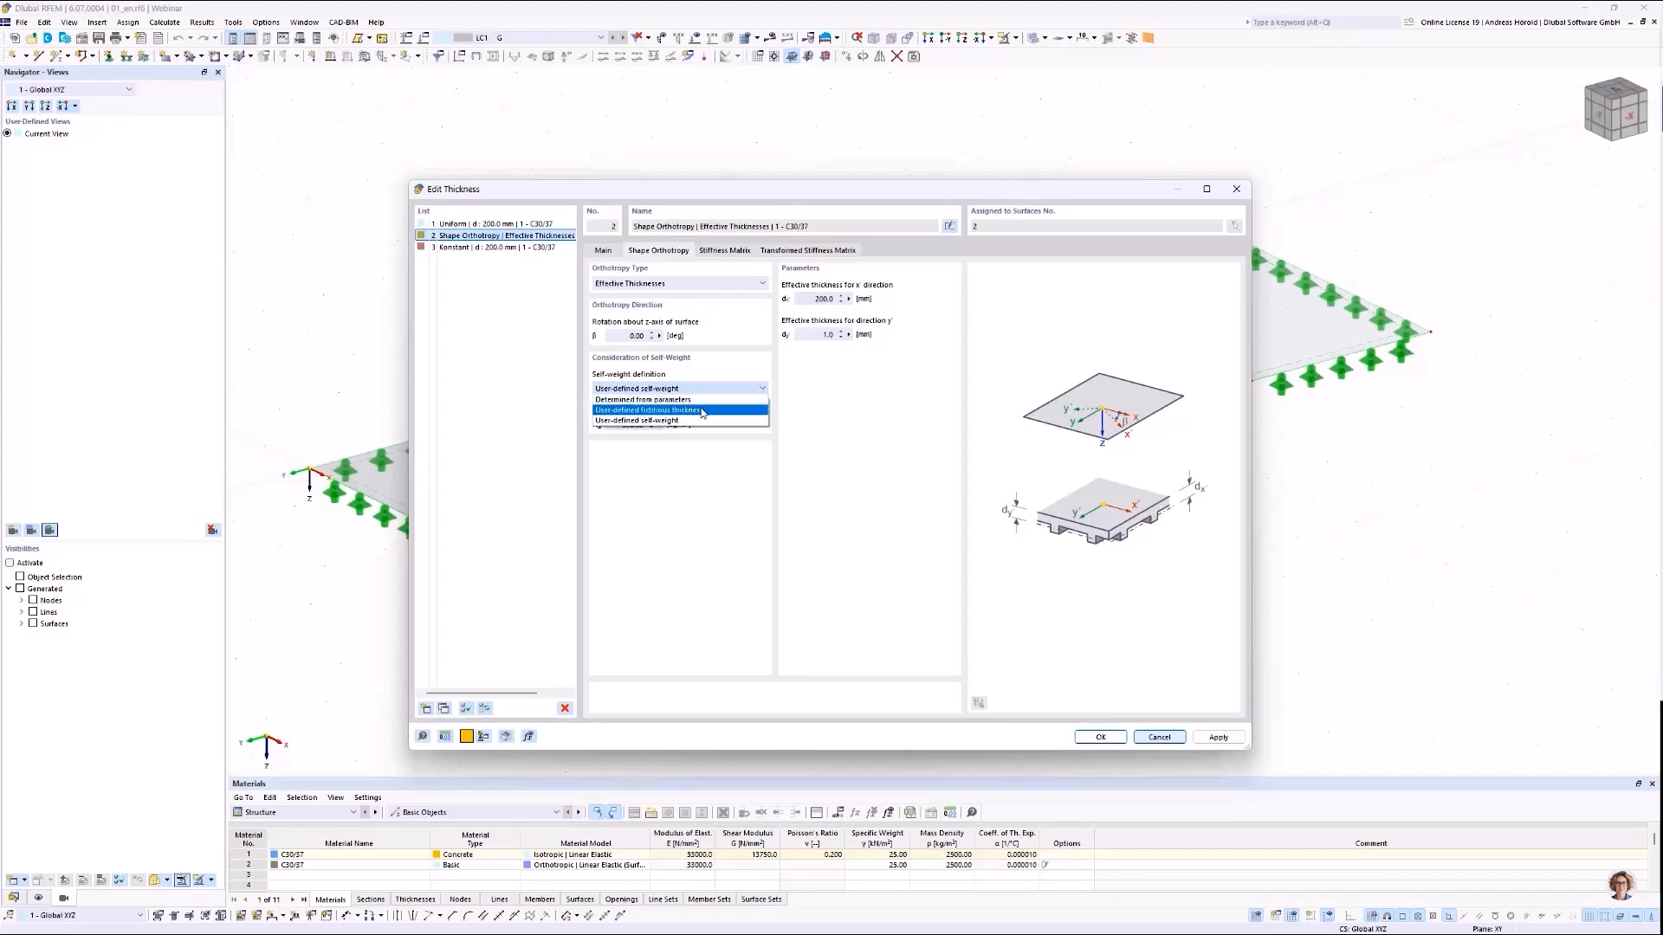
pyautogui.click(702, 410)
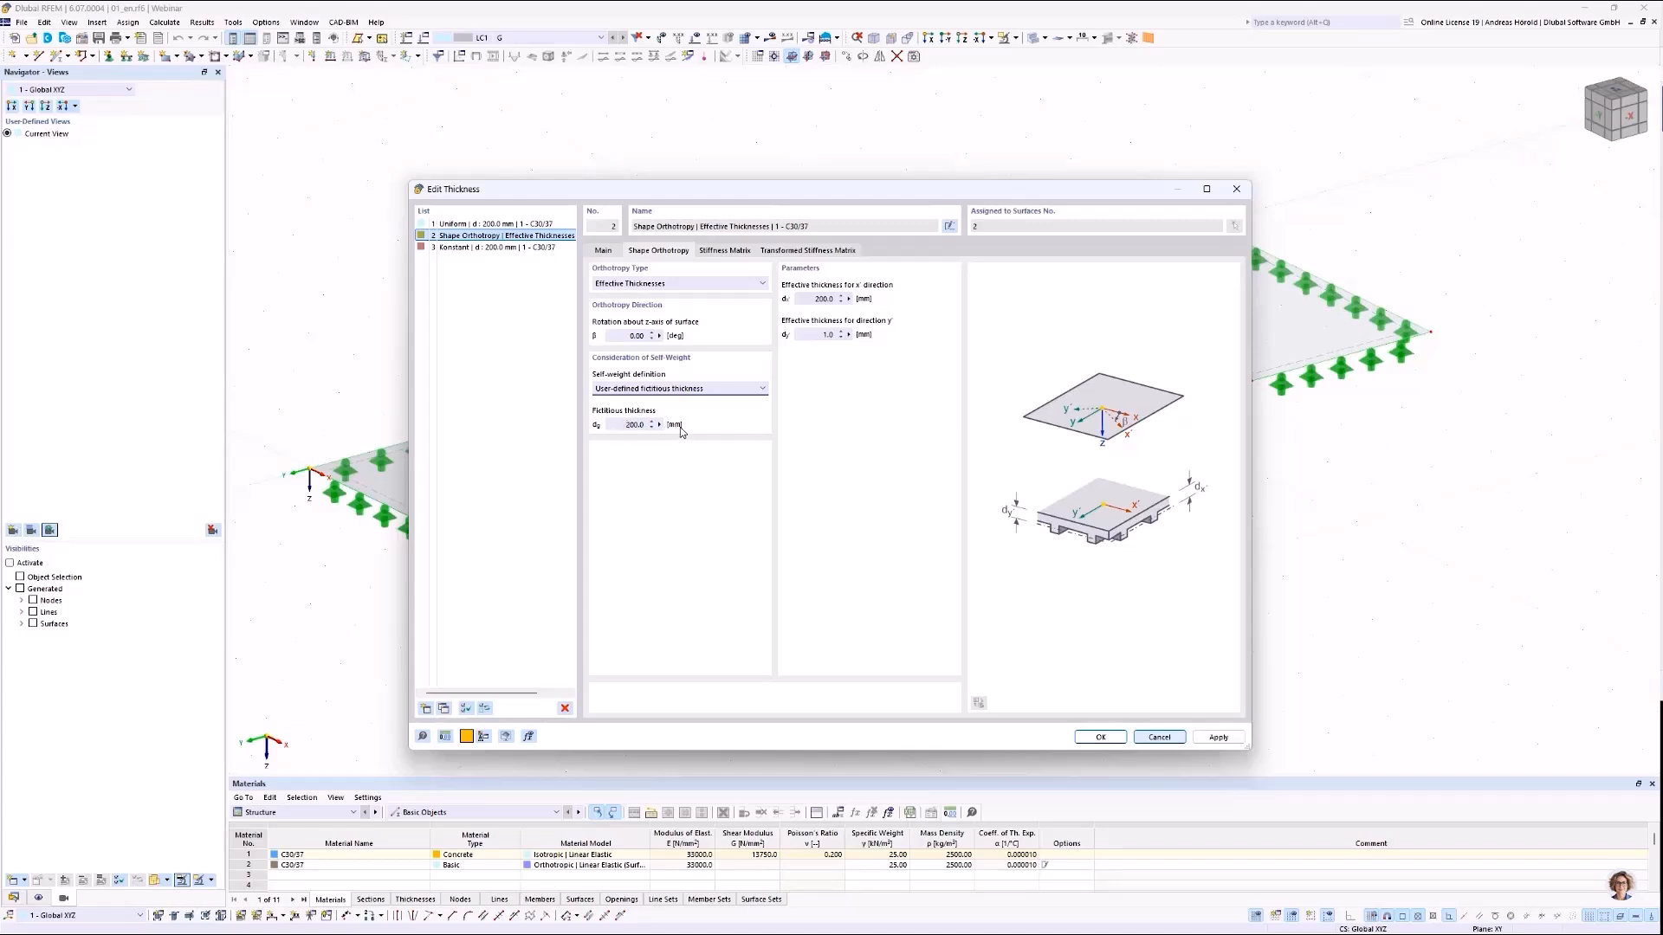
pyautogui.click(1158, 737)
pyautogui.click(1126, 726)
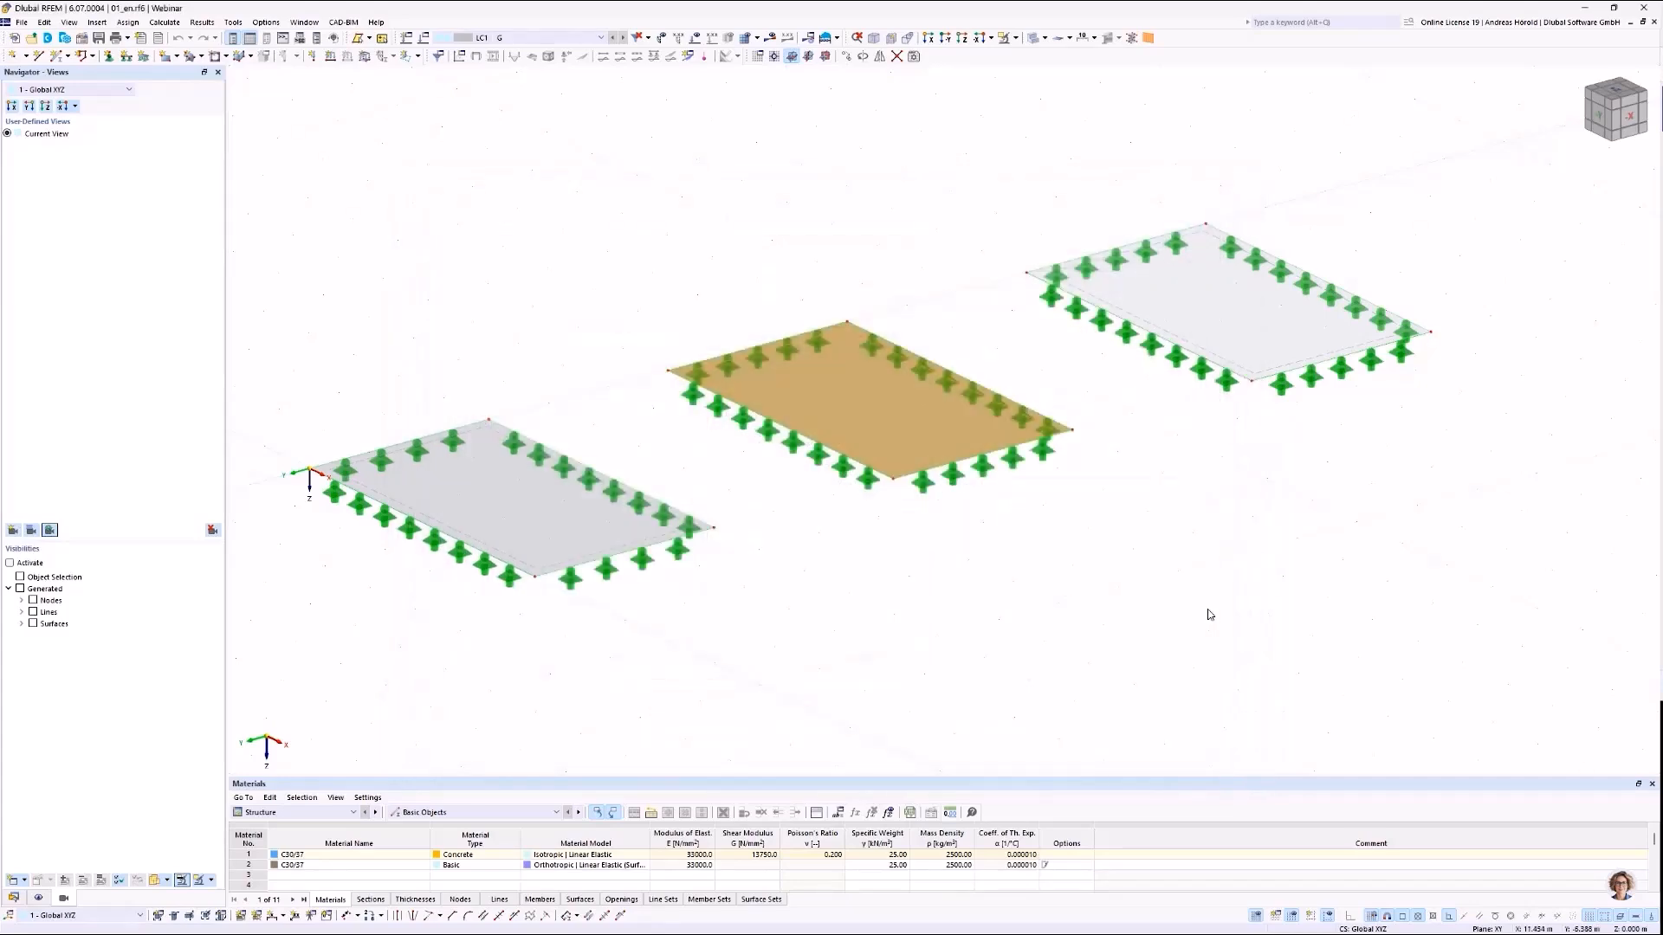
# Open surface 3's material and check the available material models, keeping Orthotropic | Linear Elastic (Surfaces).
pyautogui.doubleClick(1168, 329)
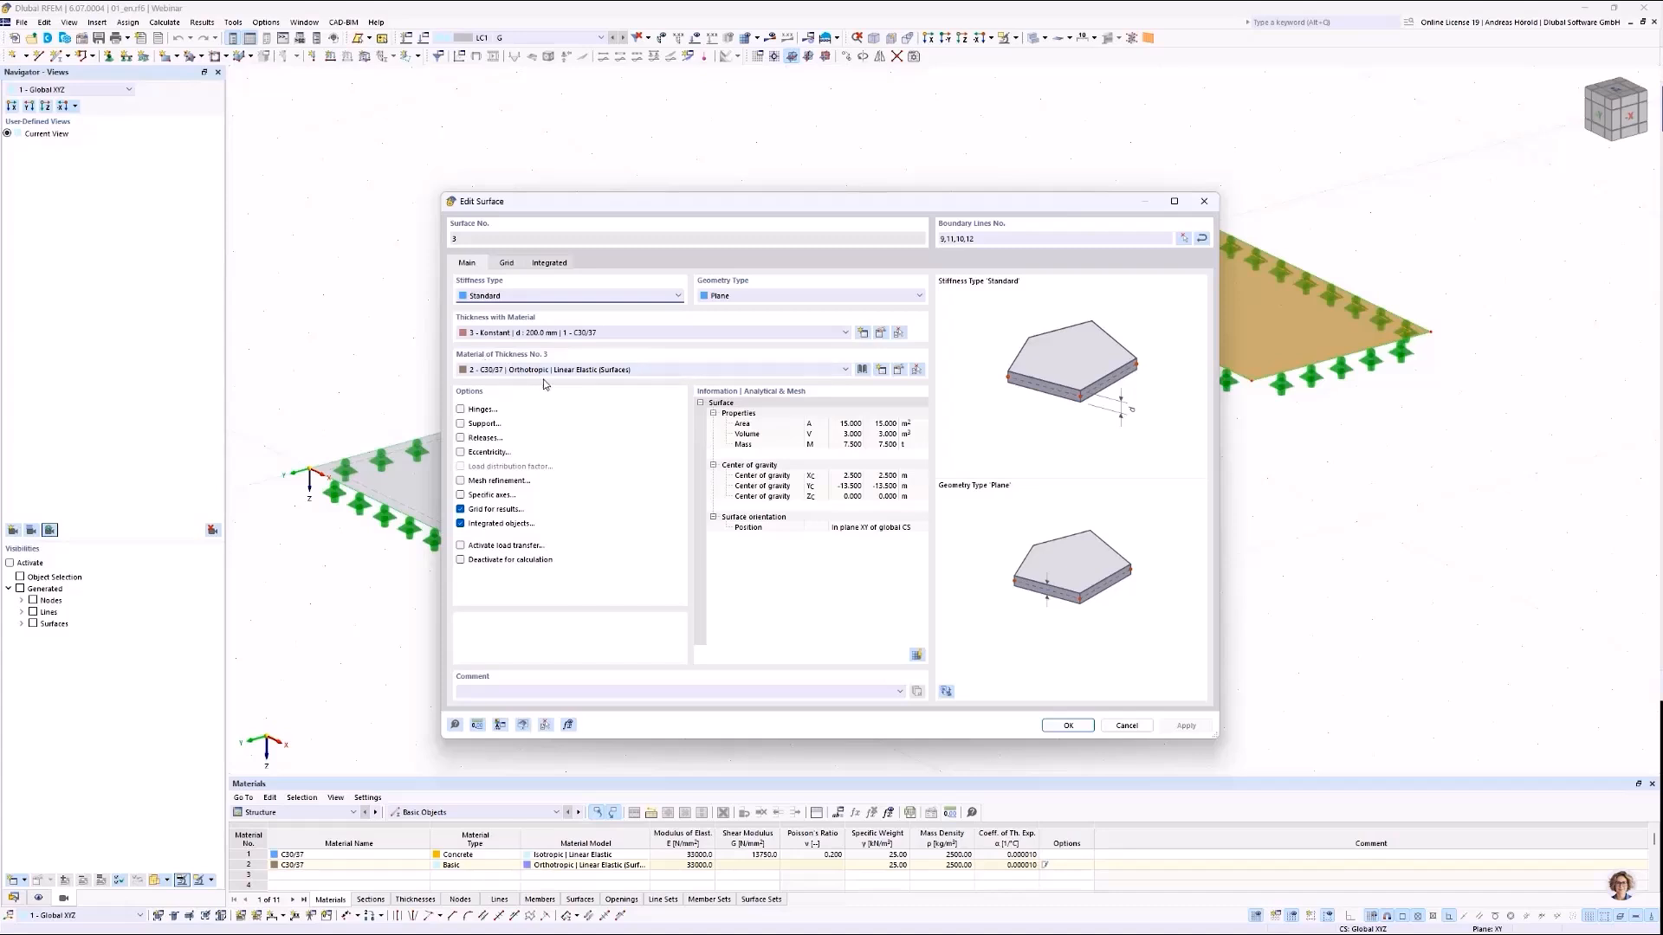
pyautogui.click(900, 372)
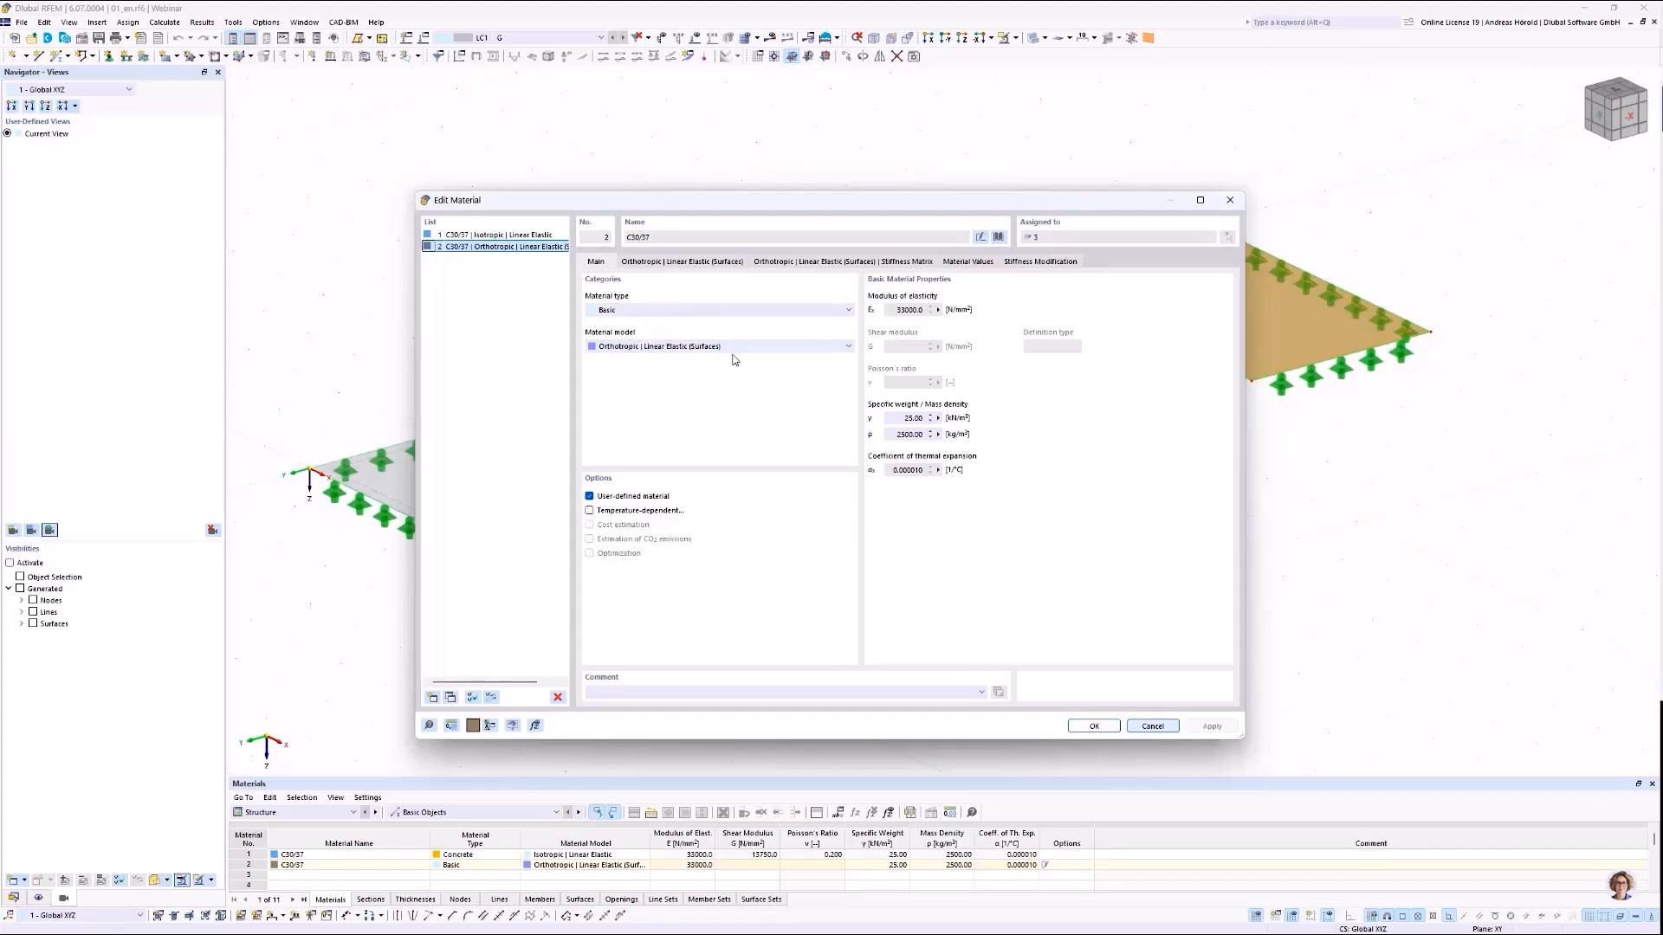
pyautogui.click(754, 352)
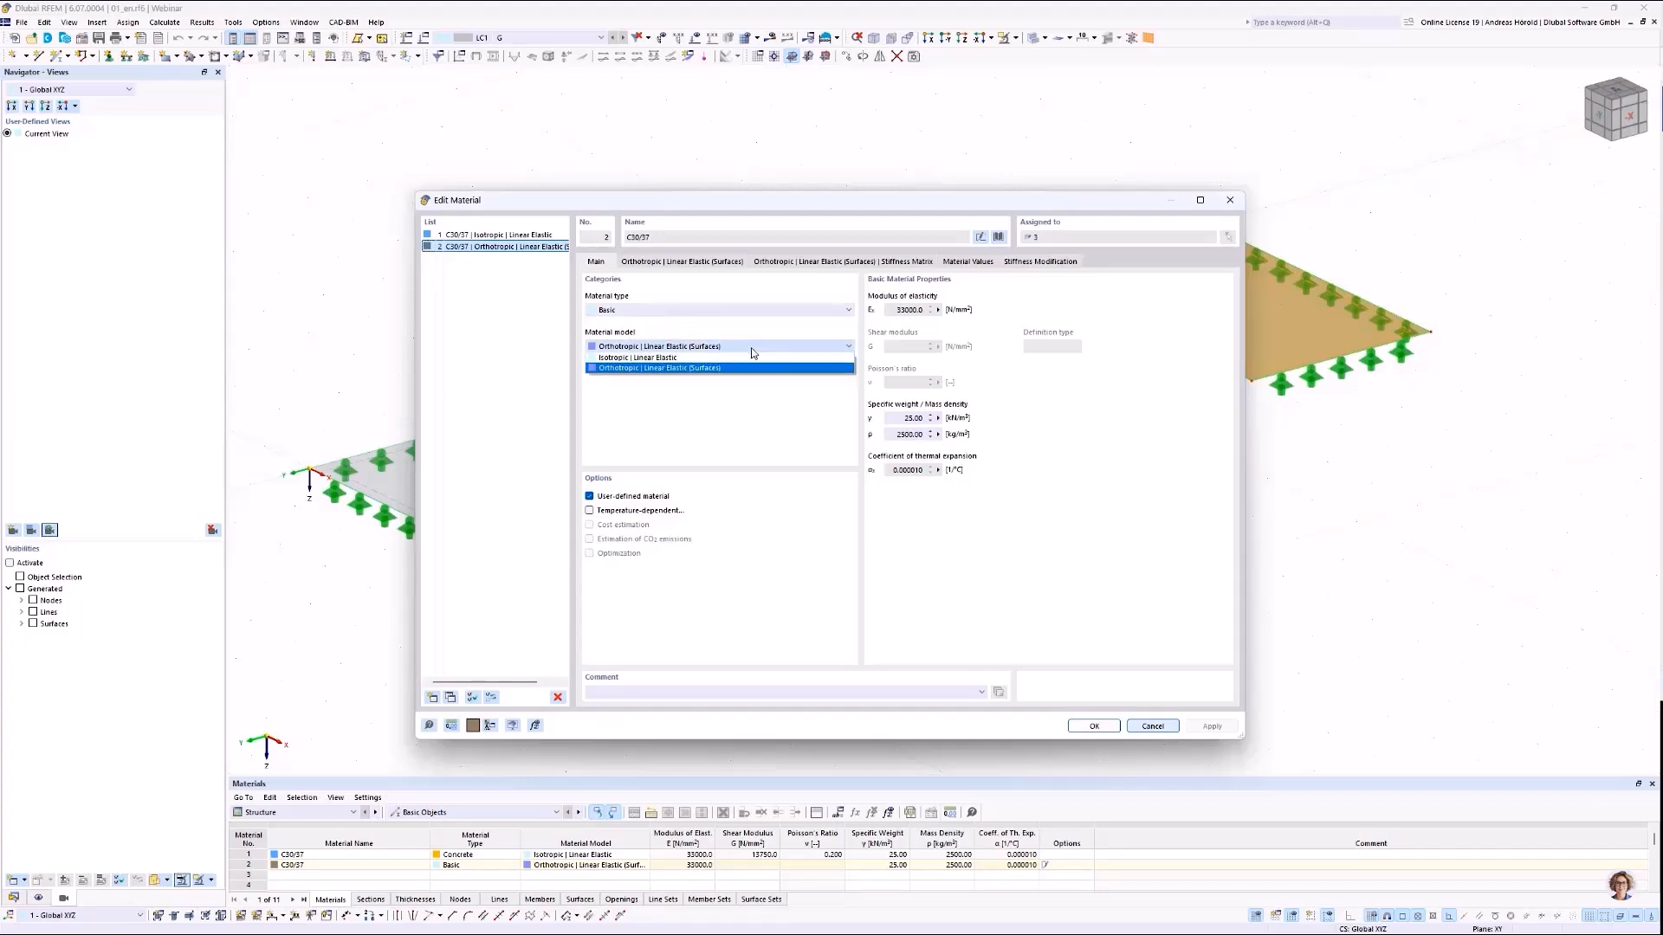
pyautogui.click(668, 370)
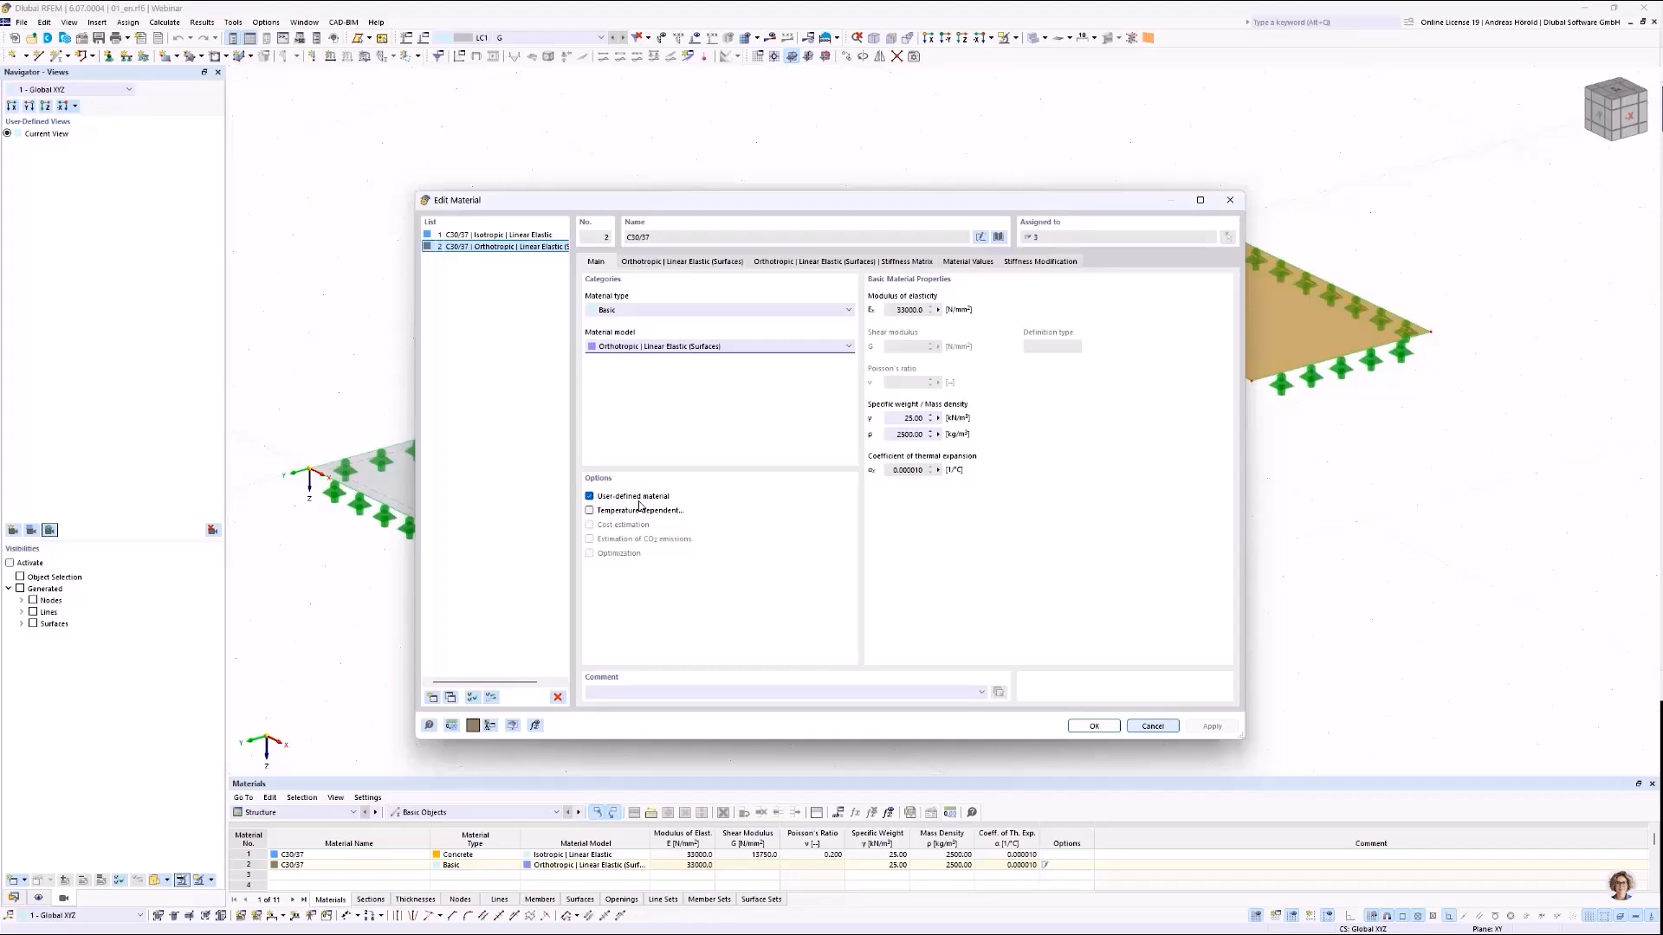
# Review the orthotropic moduli of elasticity, shear moduli and Poisson's ratio of surface 3's material, and close without changes.
pyautogui.click(674, 261)
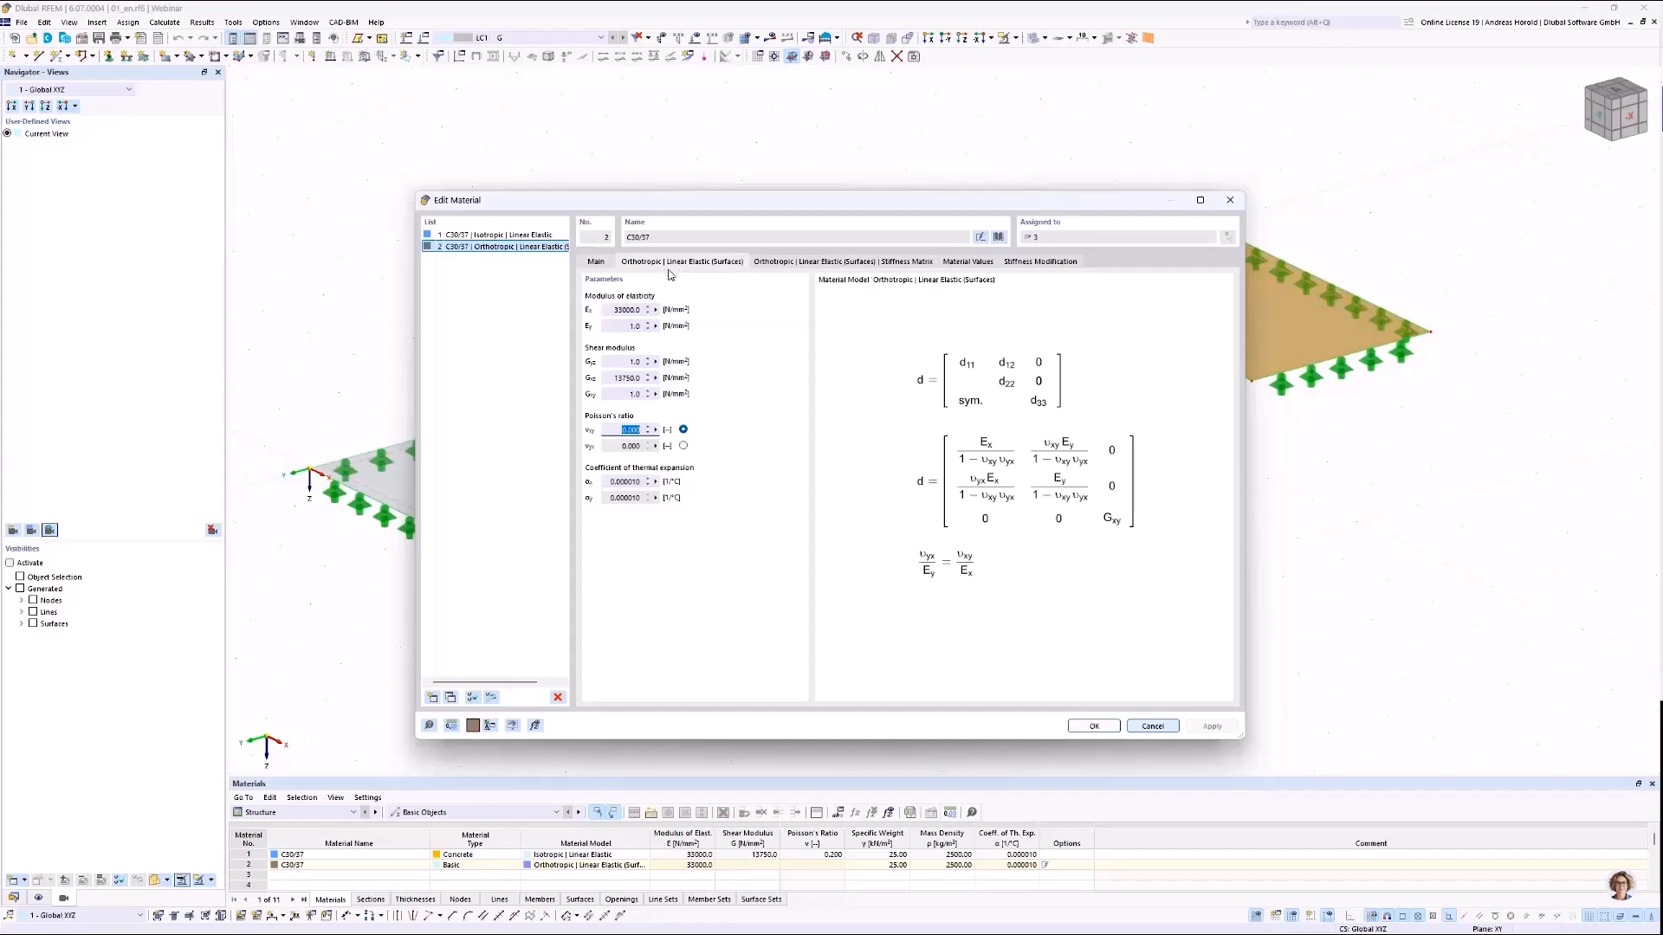
pyautogui.click(613, 310)
pyautogui.click(624, 327)
pyautogui.click(623, 363)
pyautogui.doubleClick(634, 362)
pyautogui.click(621, 396)
pyautogui.click(618, 429)
pyautogui.click(1149, 727)
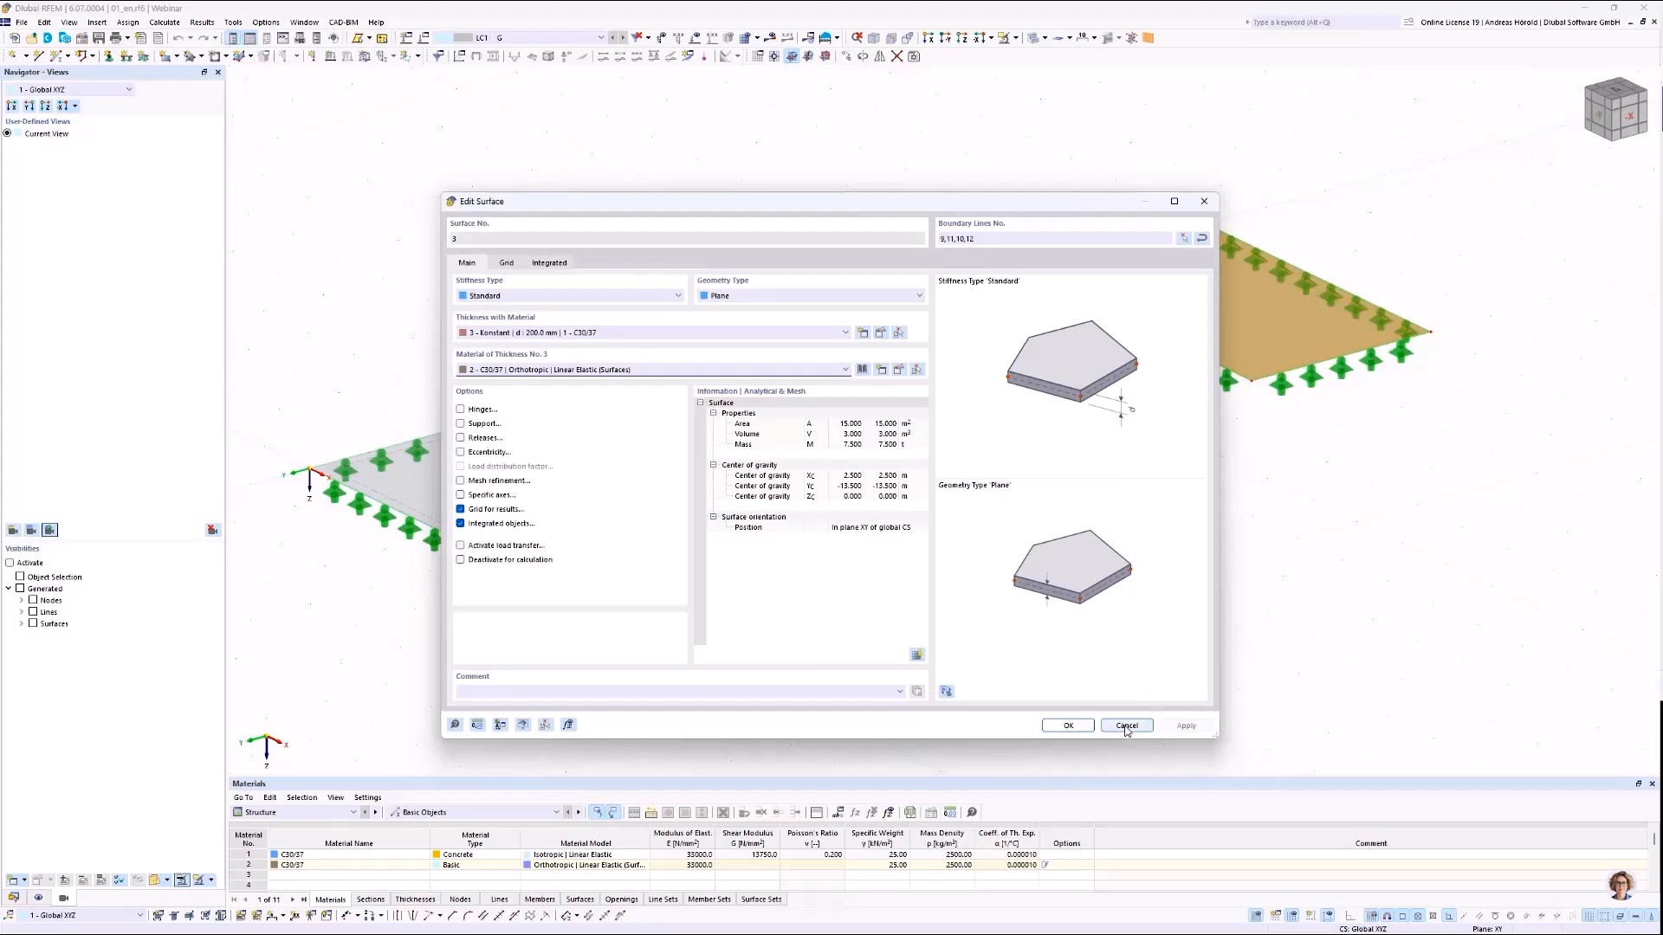
pyautogui.click(1126, 726)
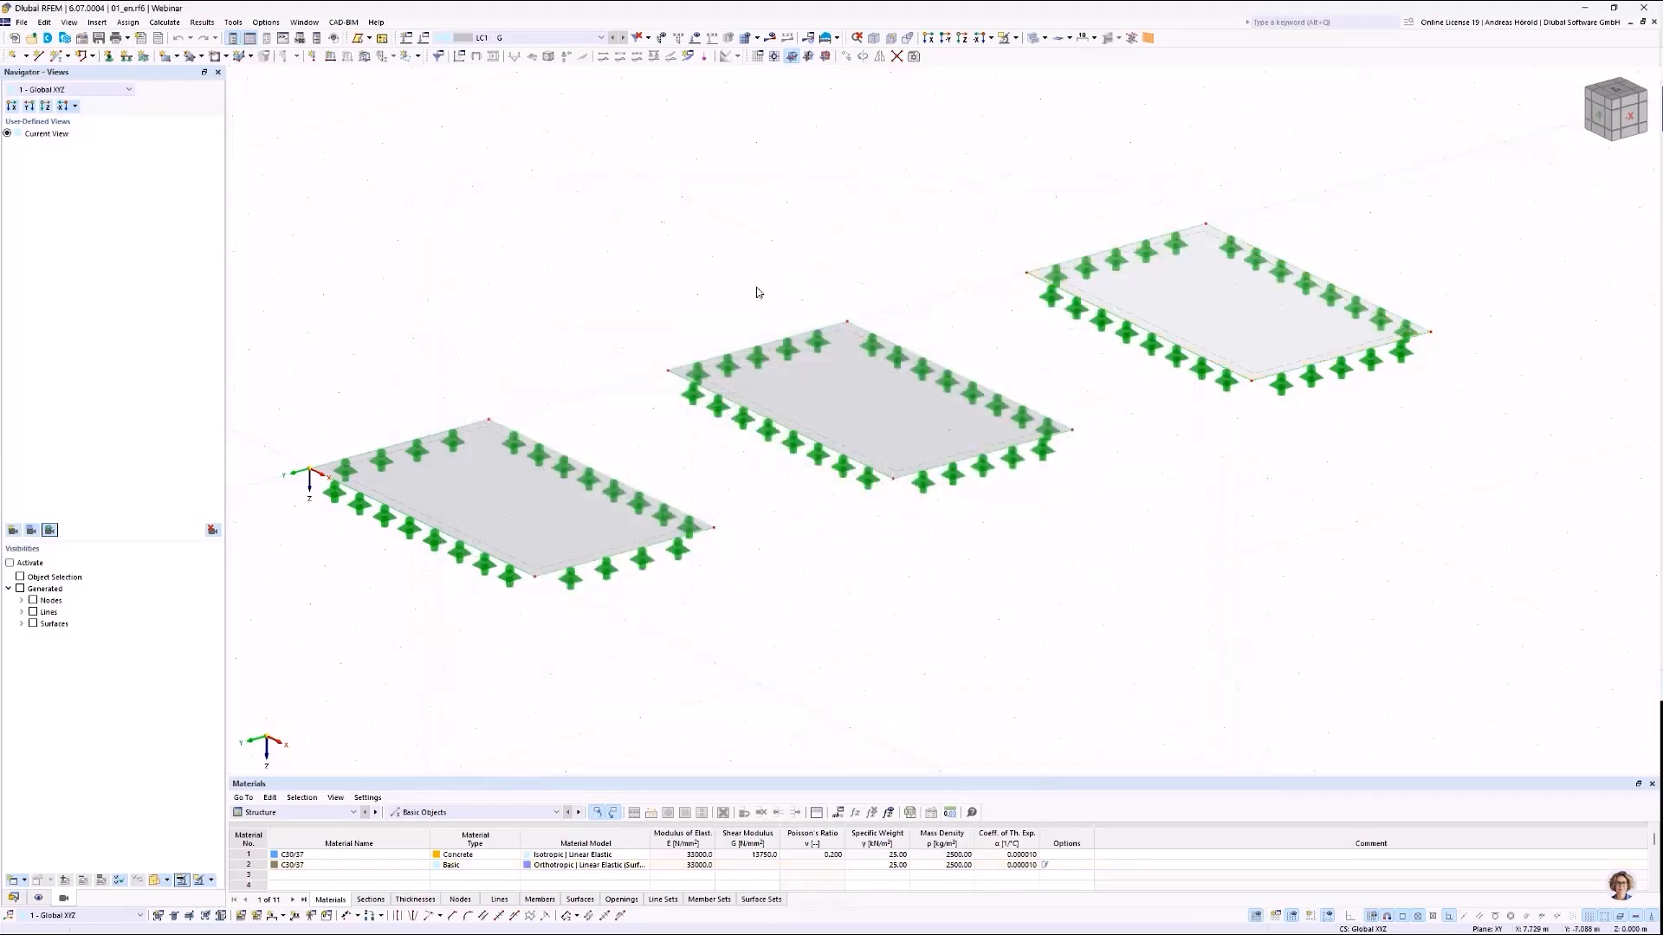
# Display the LC1 results and compare the surface moments mx, my and mxy across the three slabs.
pyautogui.click(771, 38)
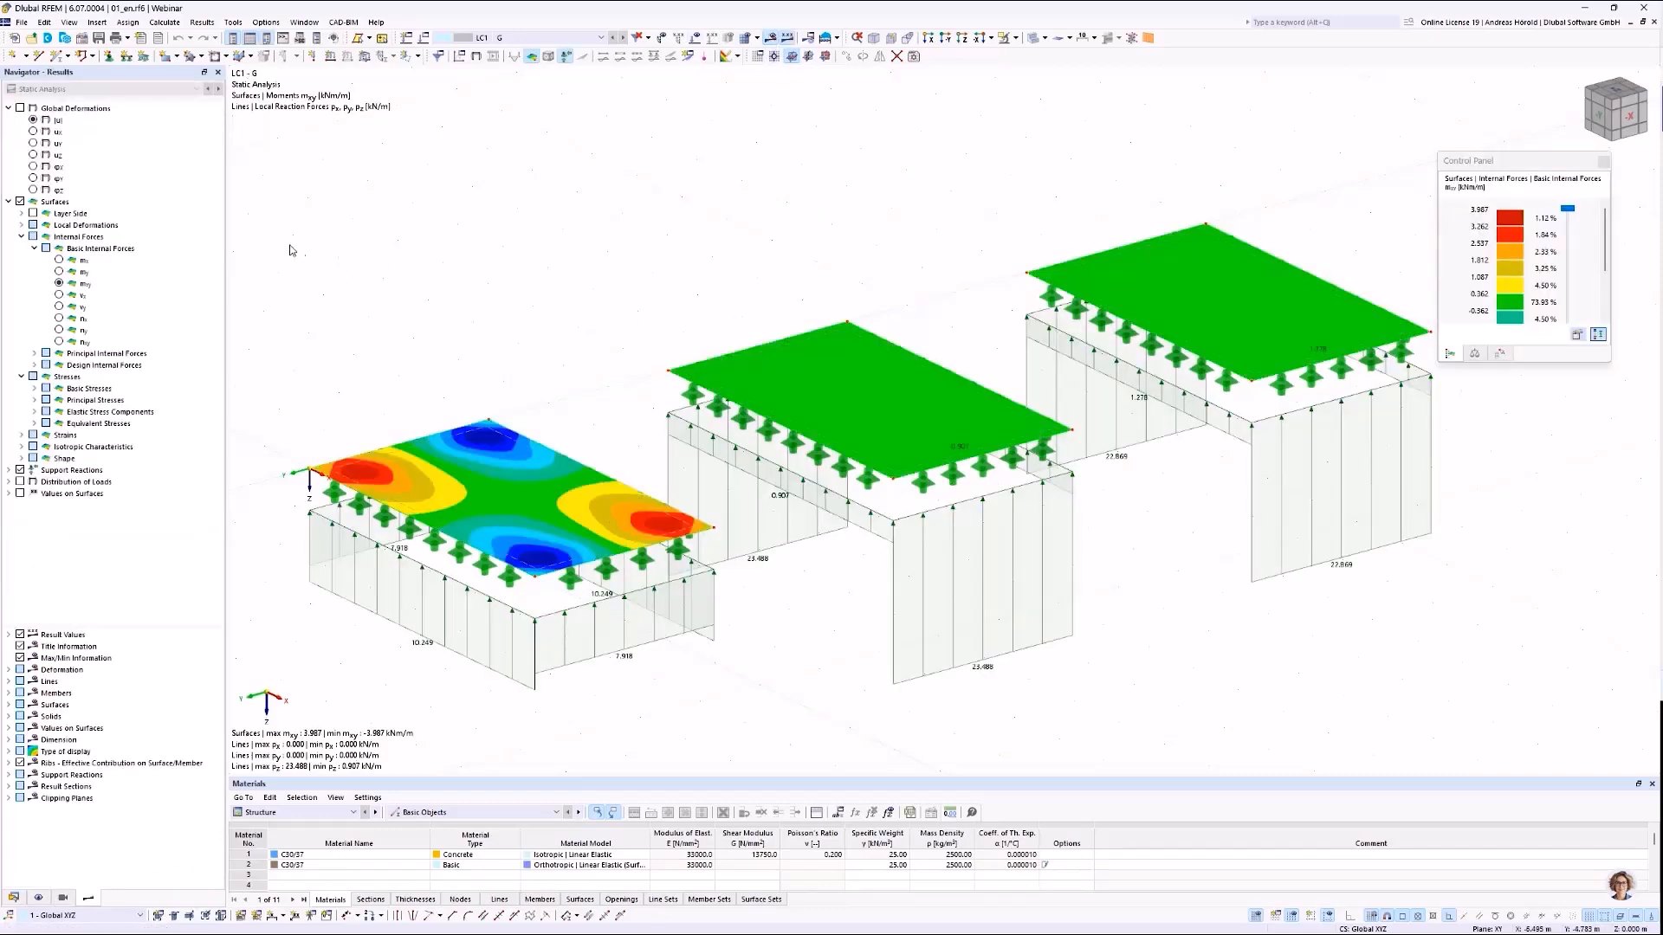
pyautogui.click(59, 260)
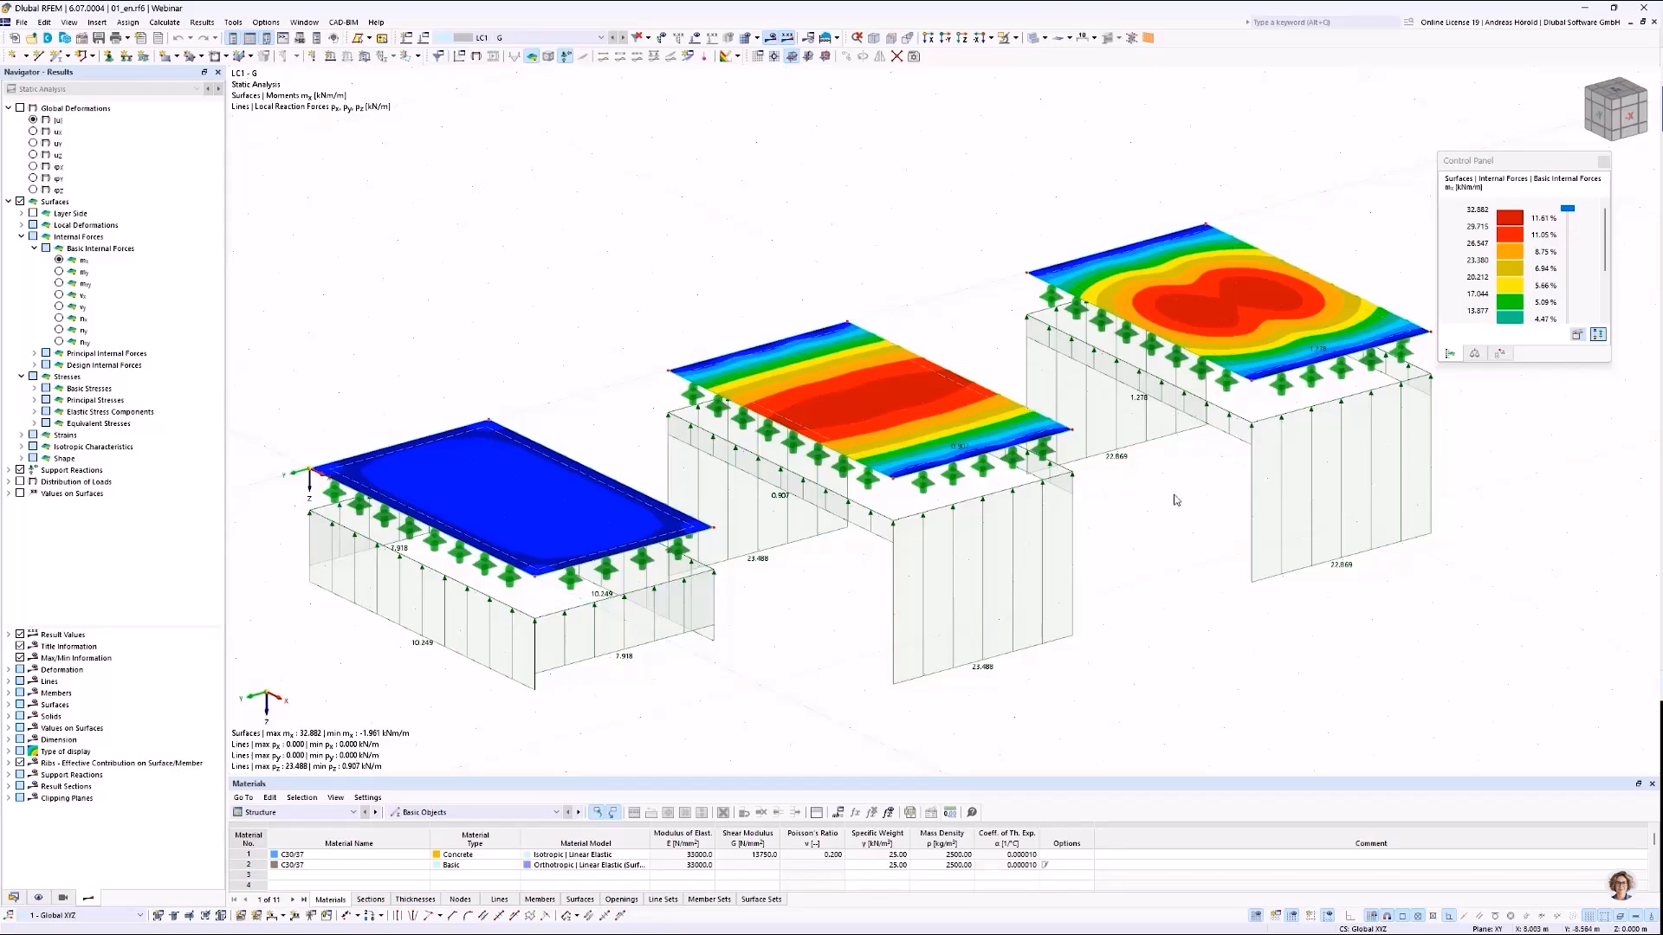
pyautogui.click(59, 272)
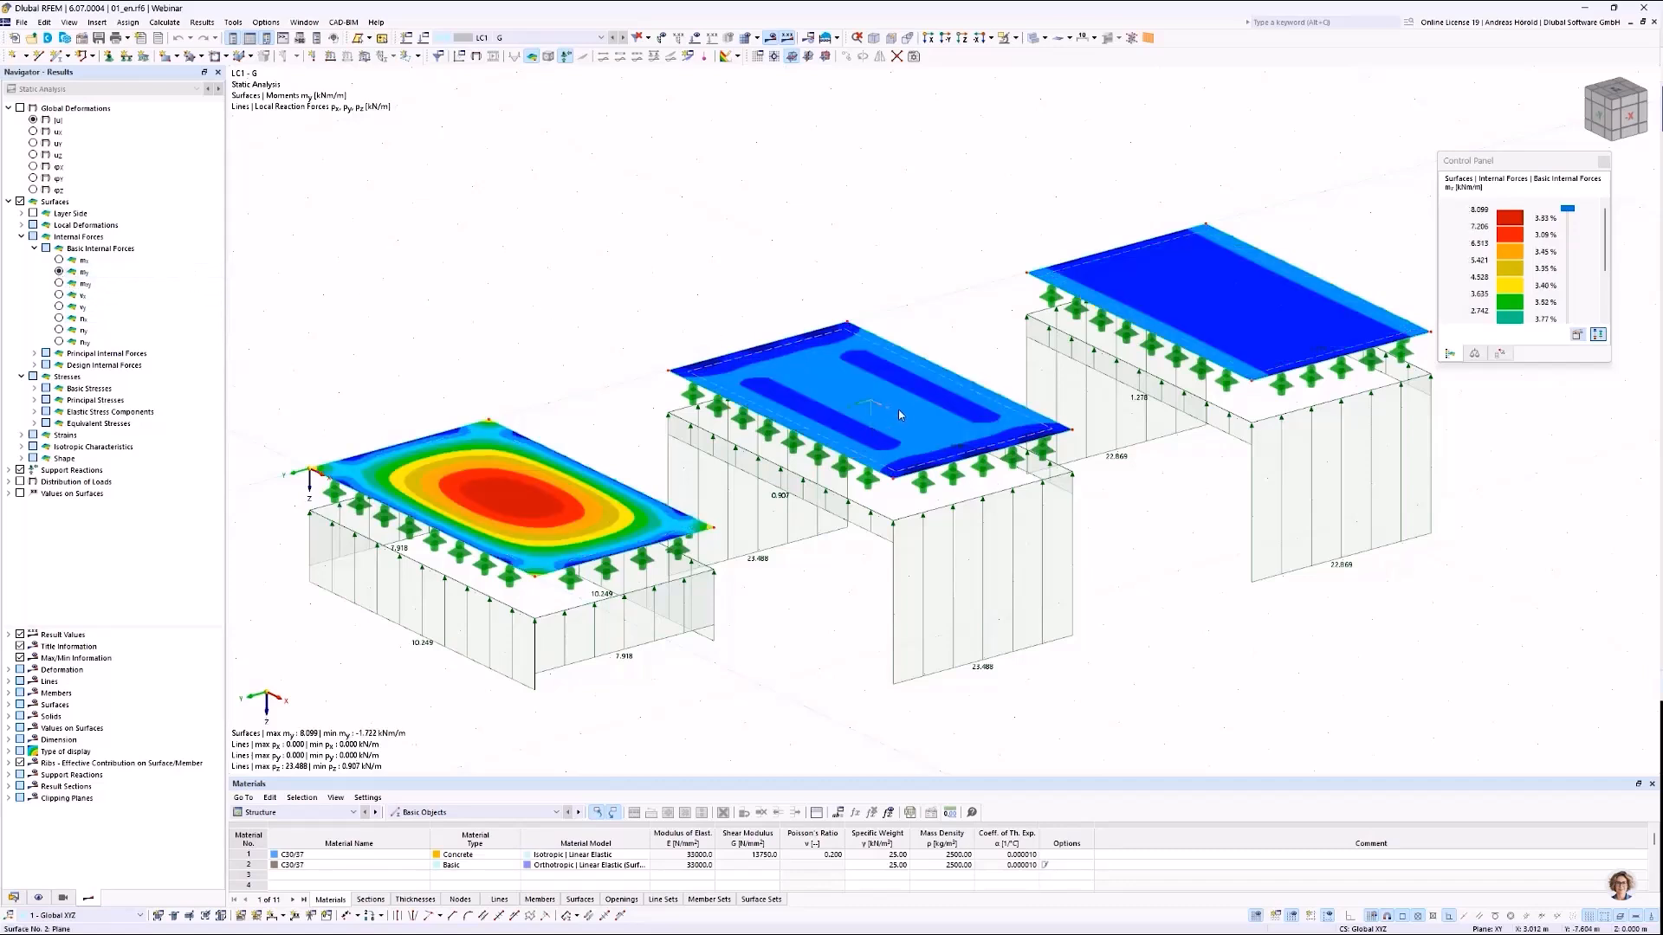
pyautogui.moveTo(860, 414)
pyautogui.click(59, 283)
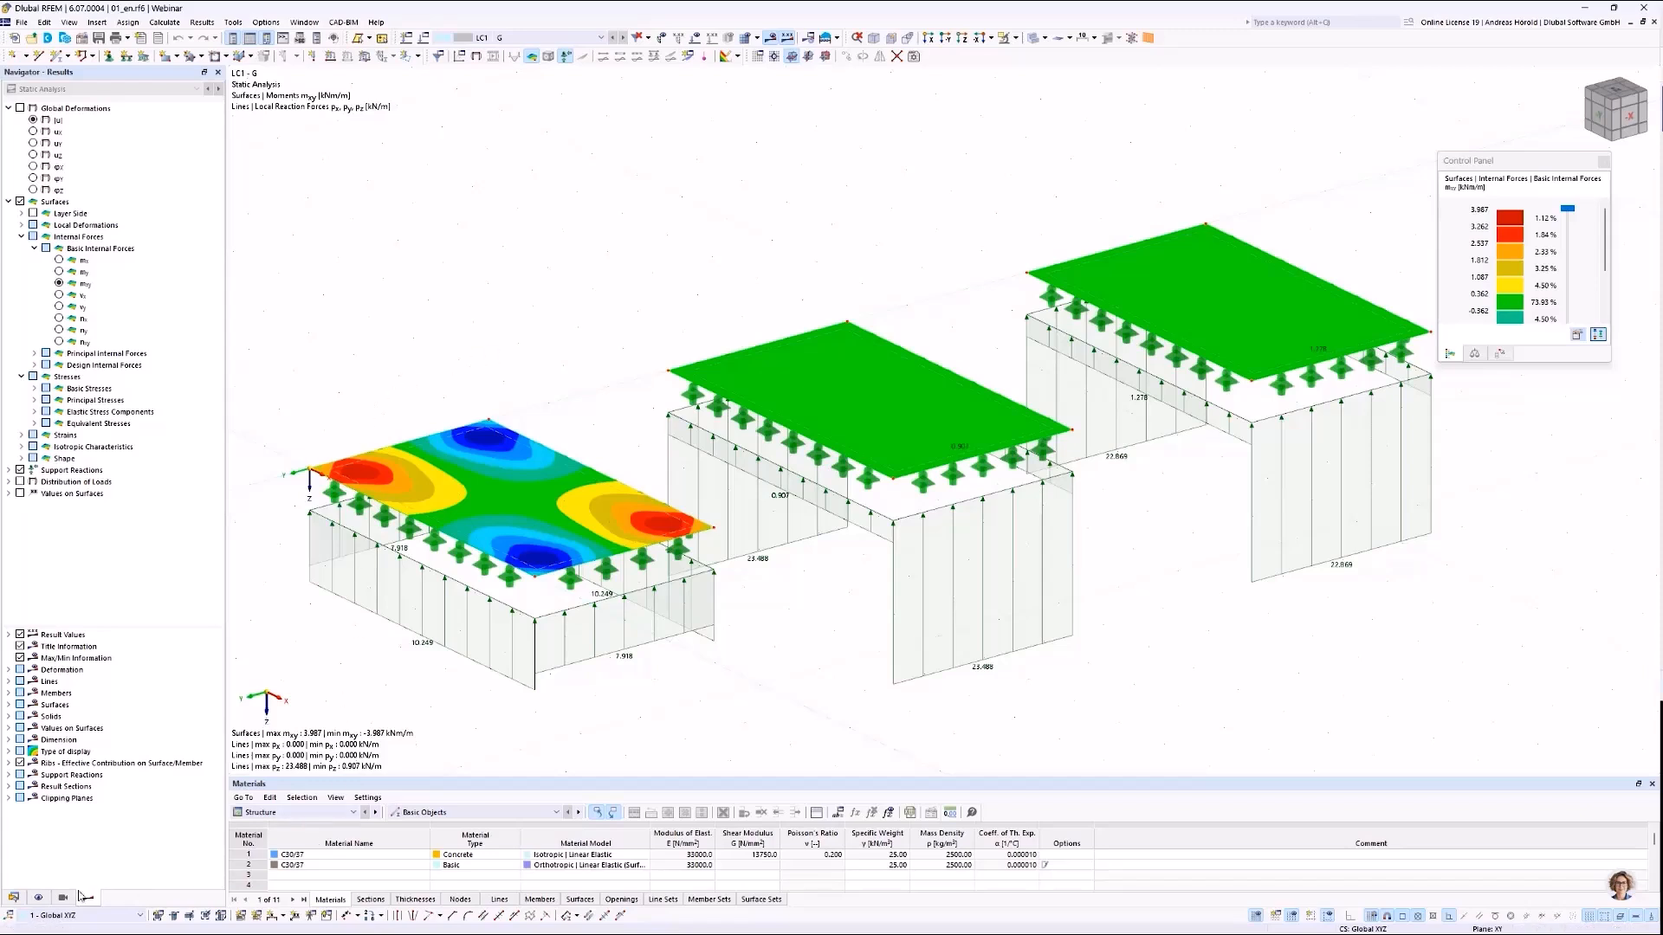
# Switch to the 02_en.rf6 model.
pyautogui.click(14, 899)
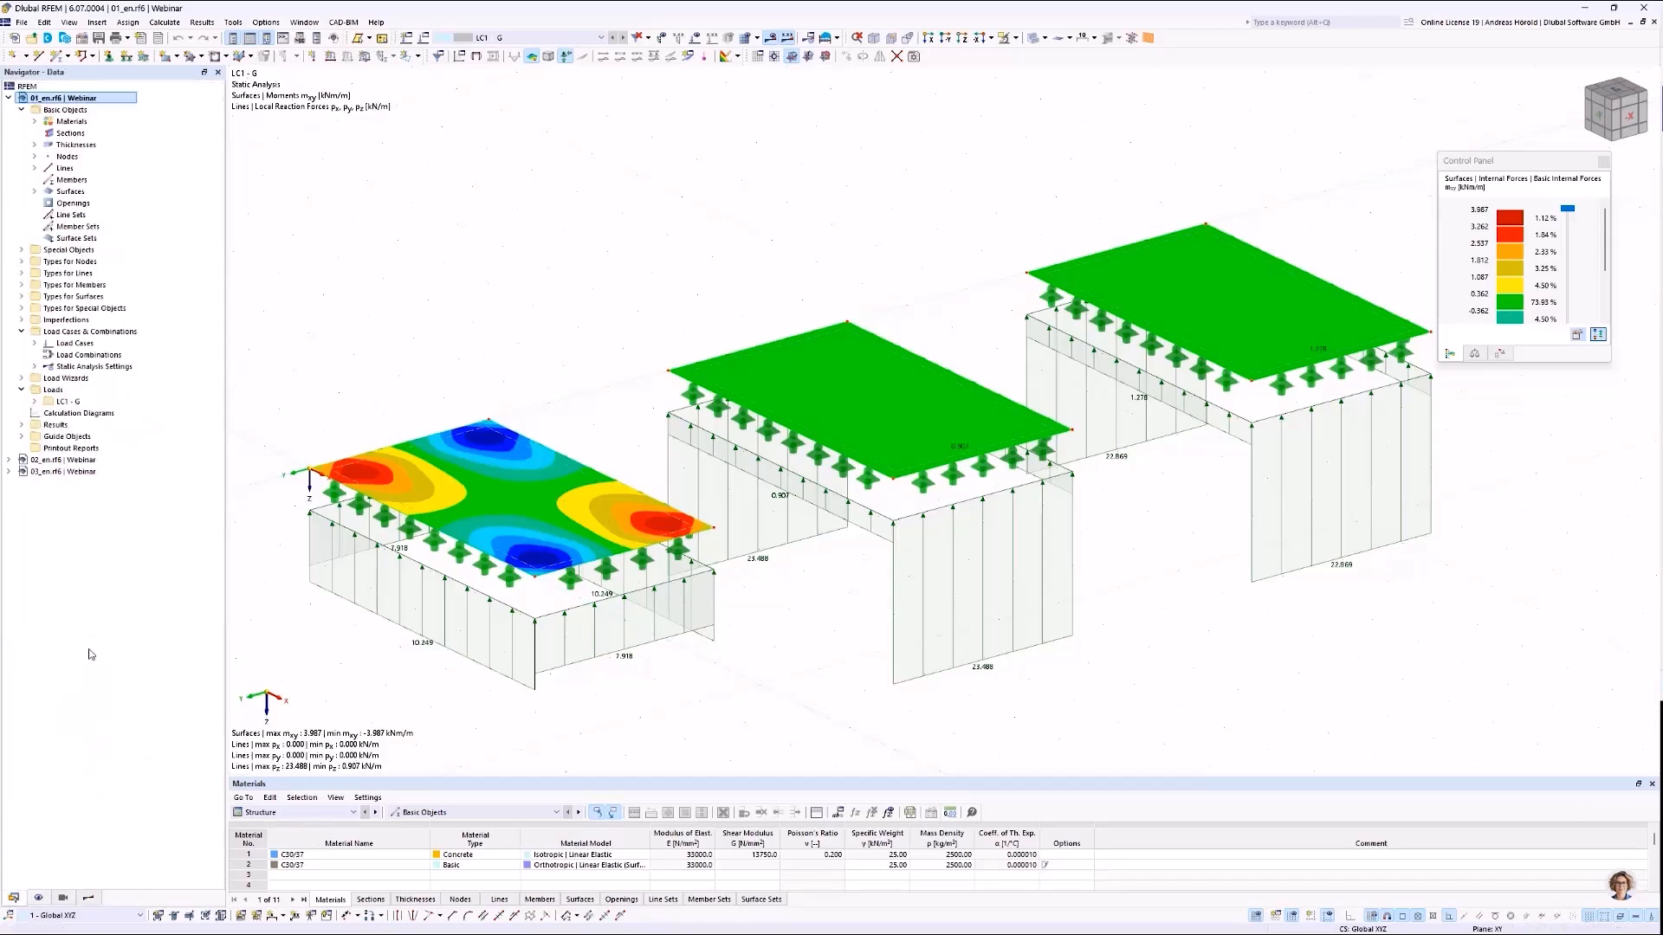
pyautogui.doubleClick(58, 459)
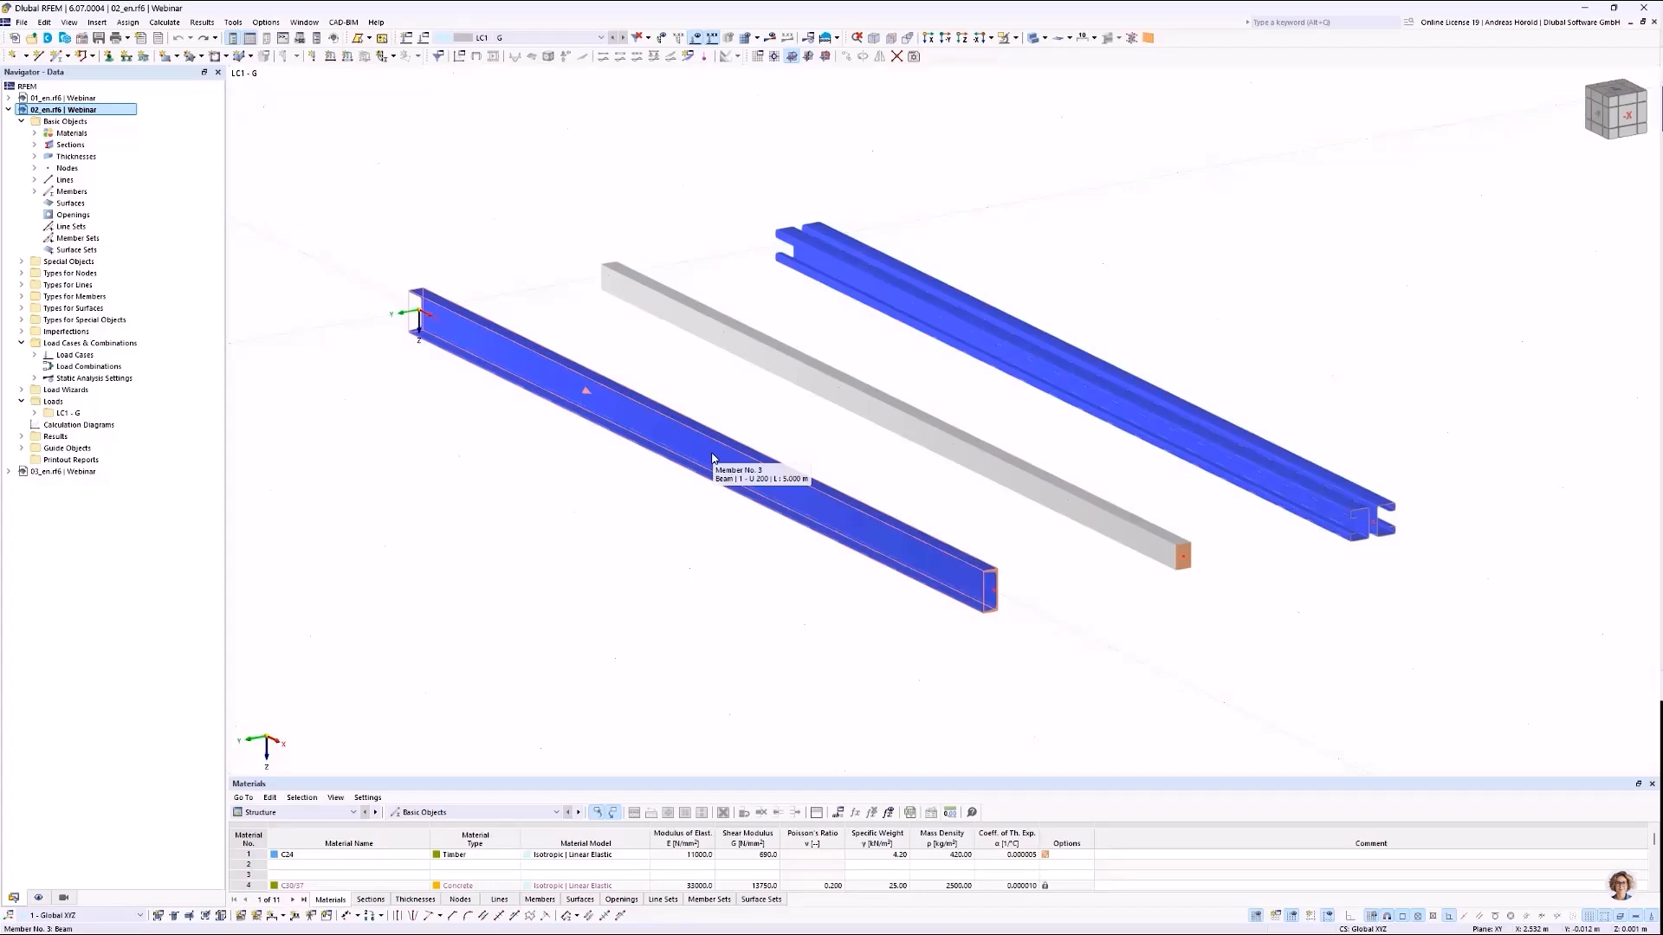
# Inspect the U 200 section properties of member 3 and look through the section library without choosing another section.
pyautogui.doubleClick(847, 520)
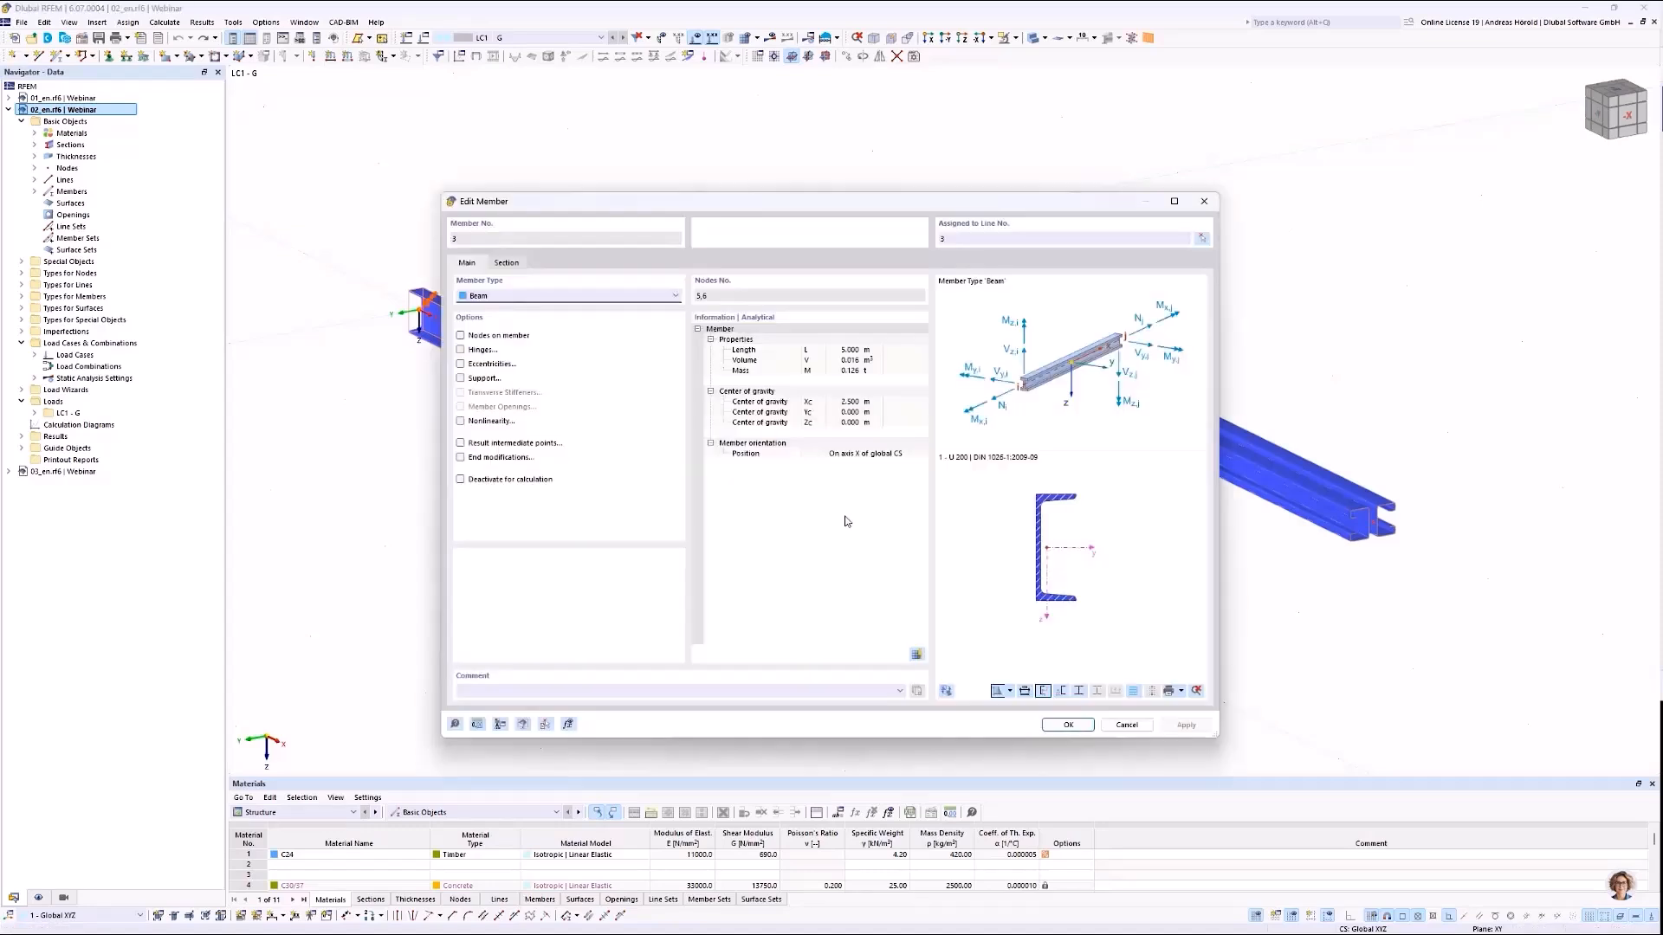
pyautogui.click(508, 263)
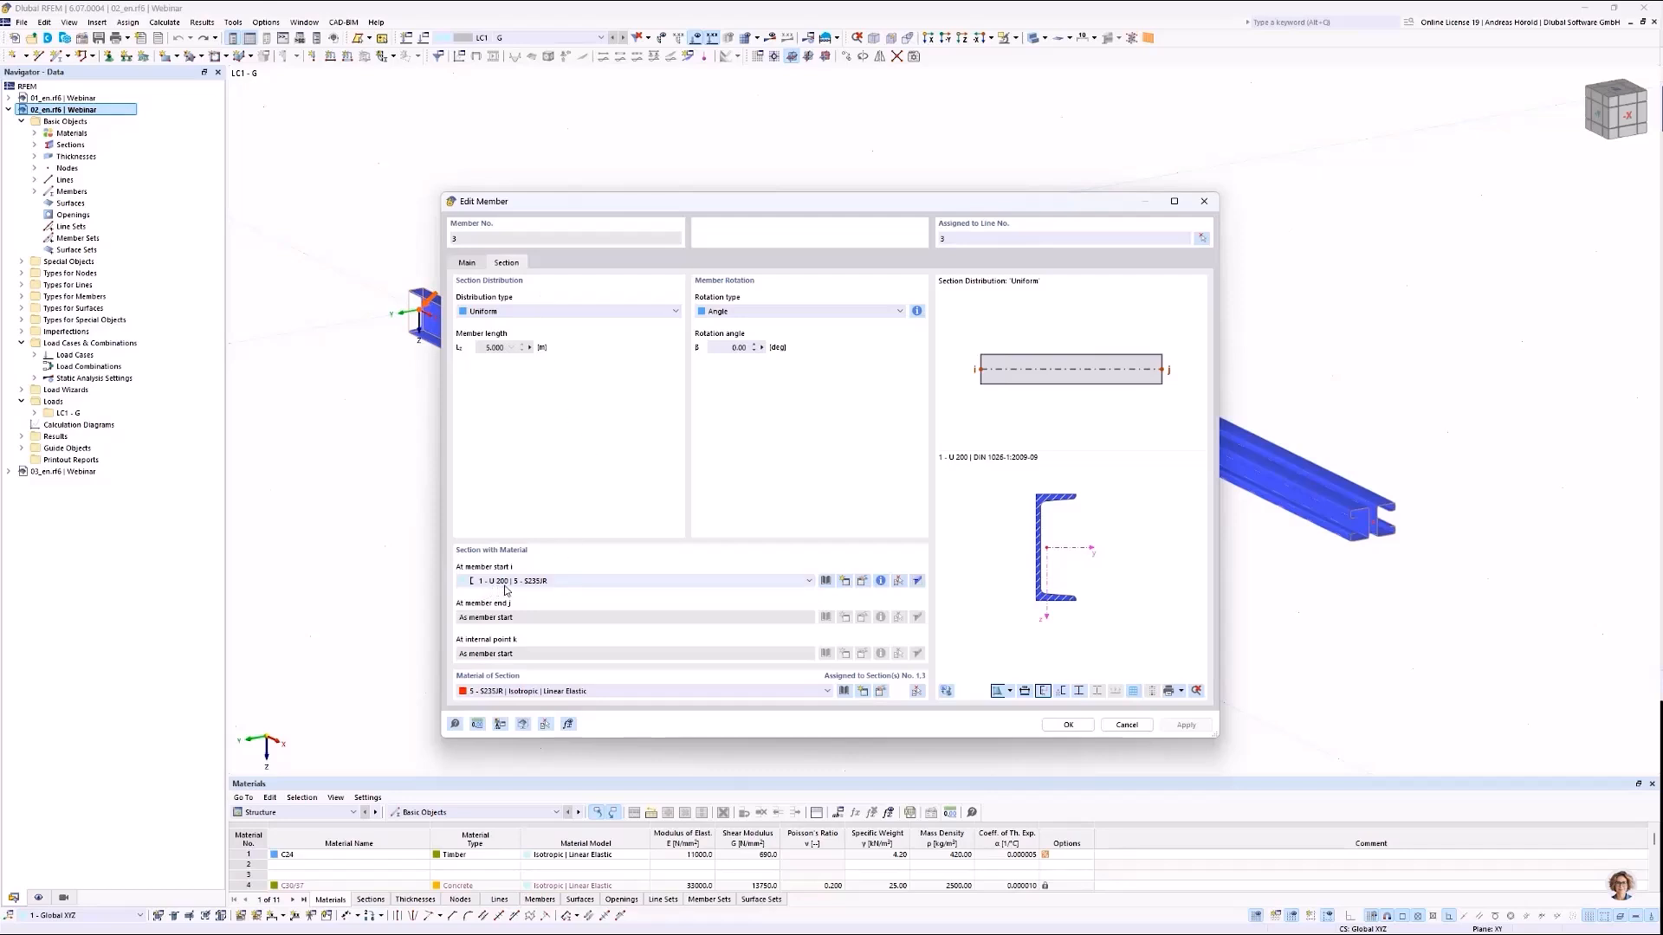
pyautogui.click(862, 581)
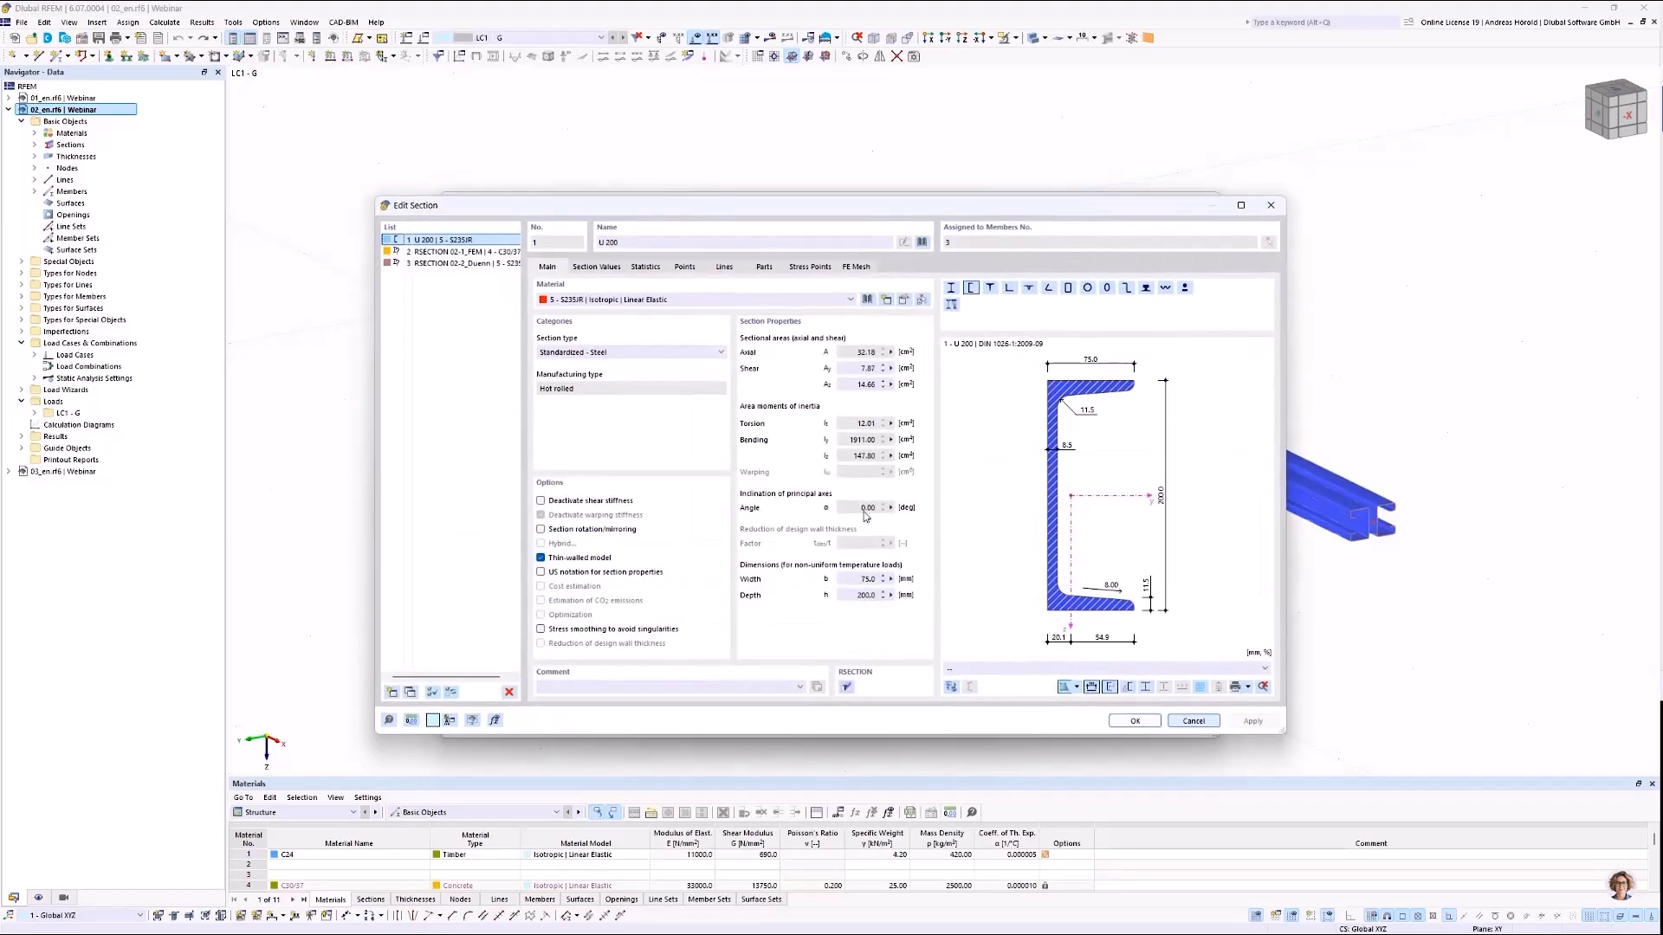
pyautogui.click(922, 244)
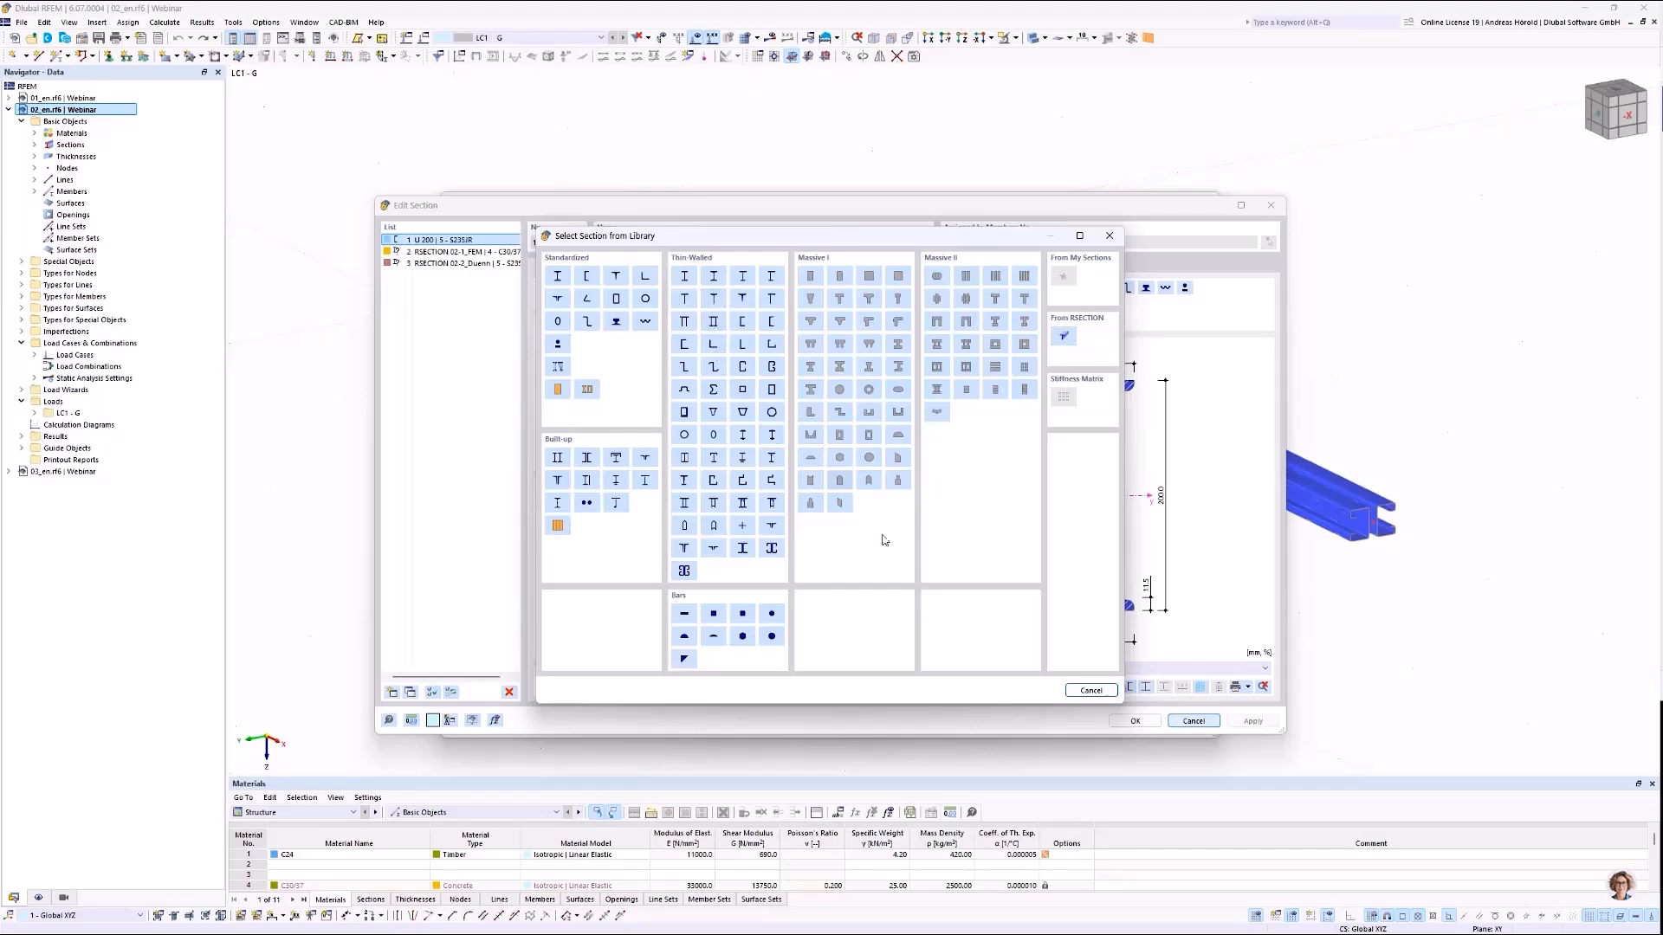
pyautogui.click(1082, 691)
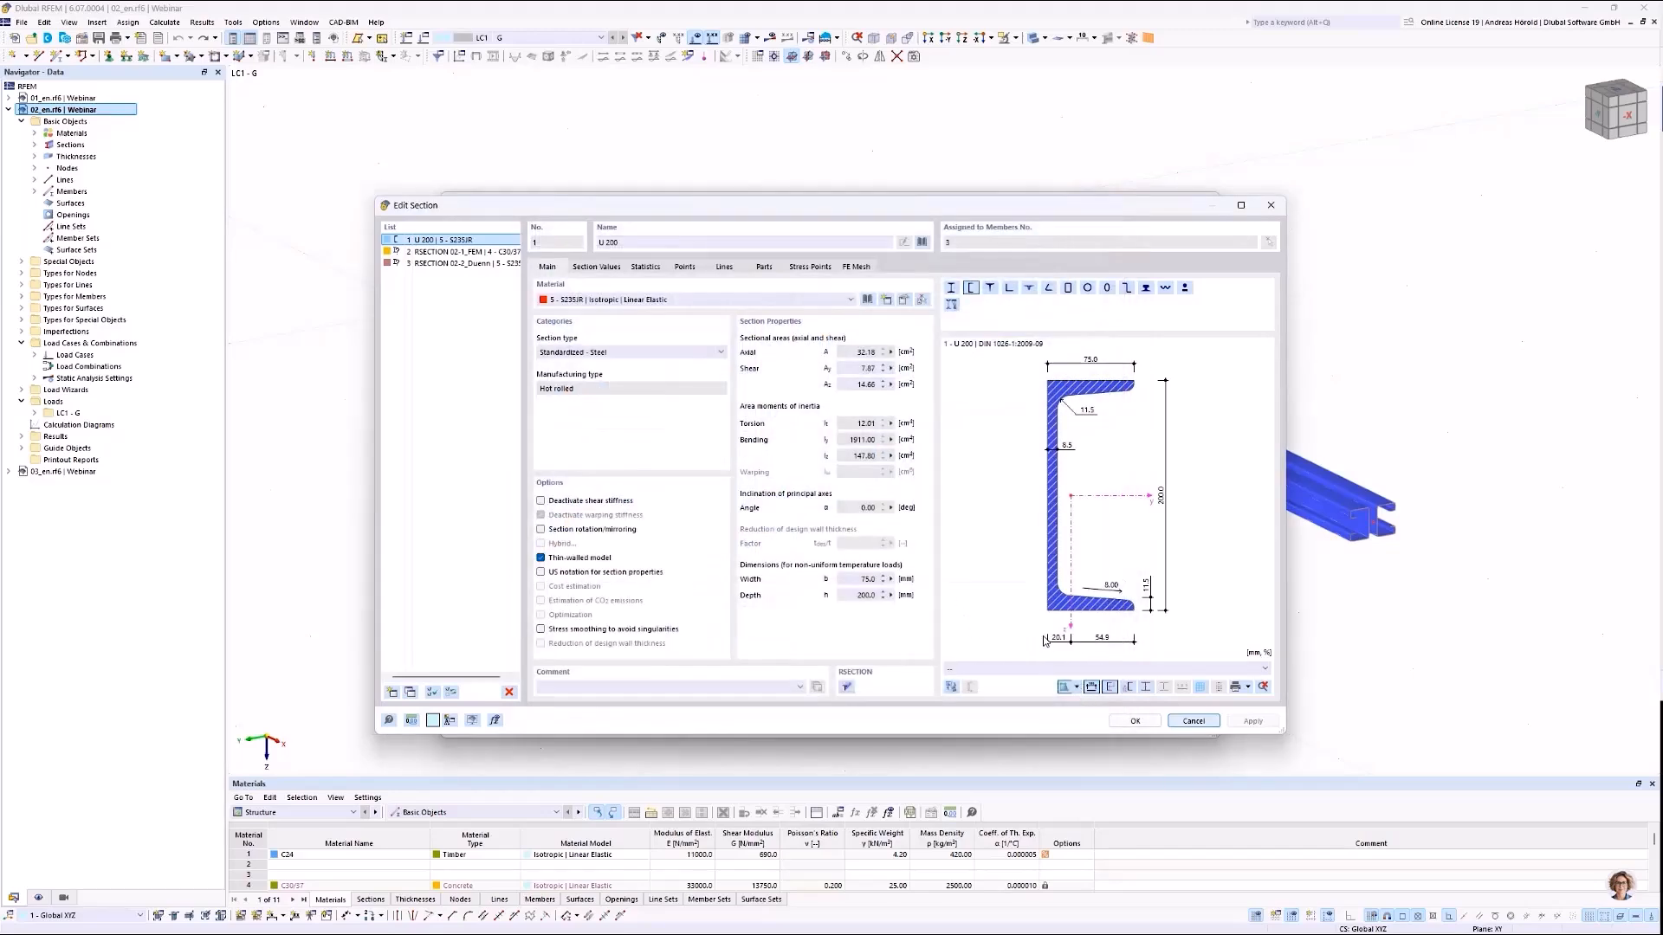
# Generate surfaces from the U 200 member 3 and check the thicknesses of the resulting web and flange surfaces.
pyautogui.click(1186, 722)
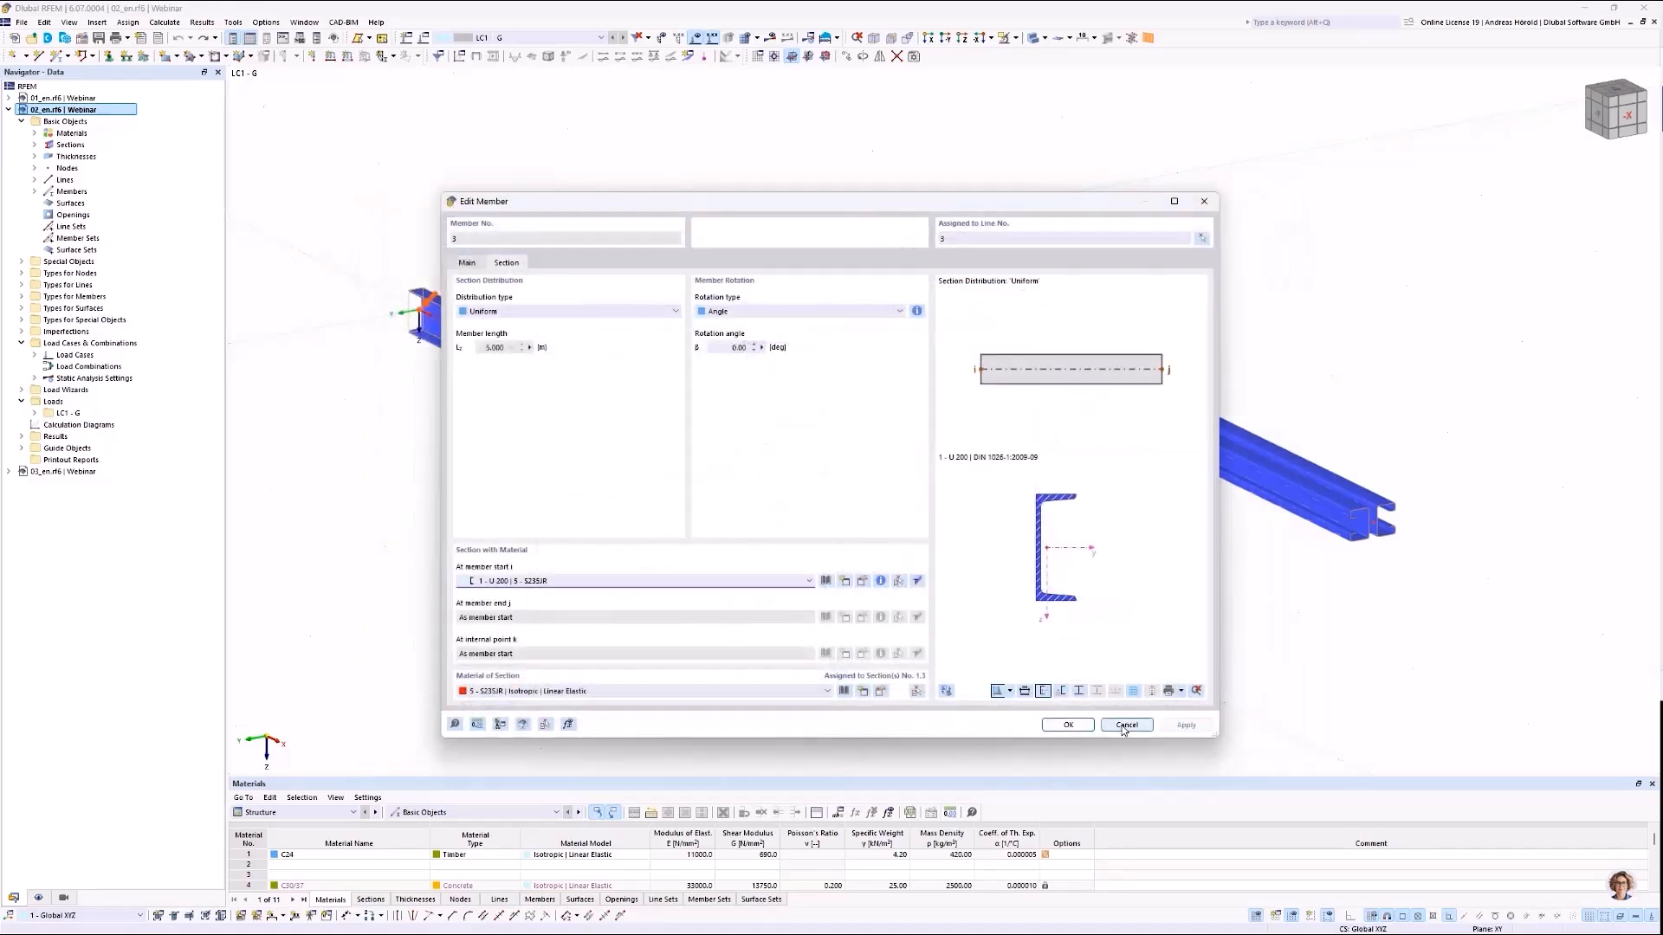
pyautogui.click(1126, 725)
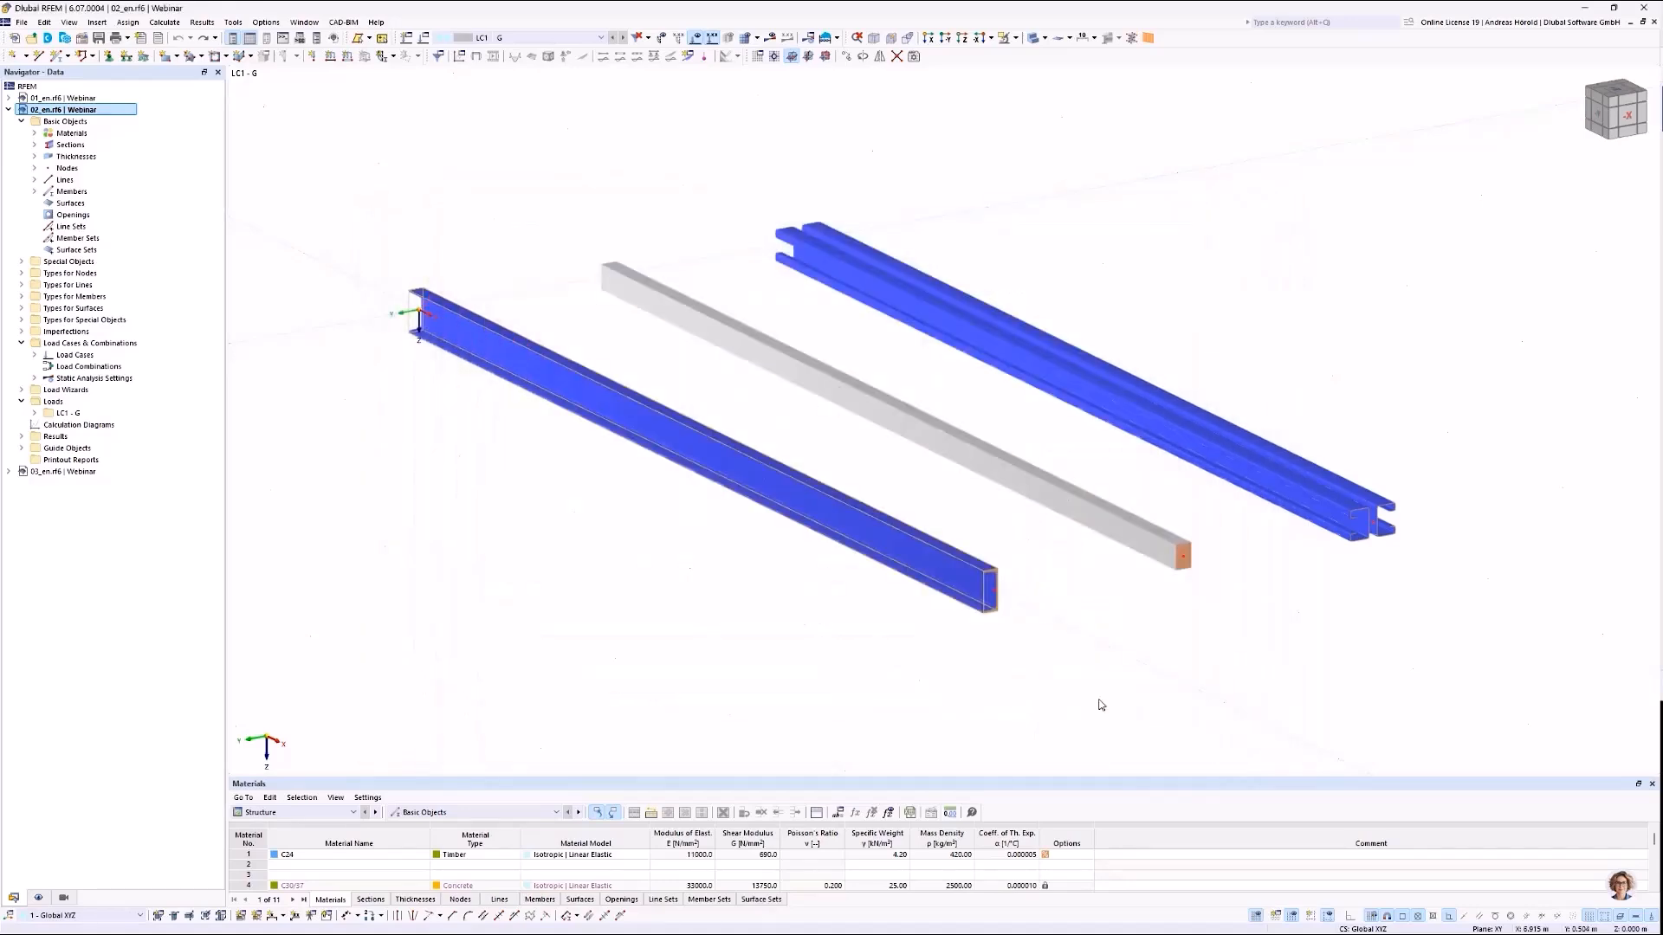
pyautogui.rightClick(793, 503)
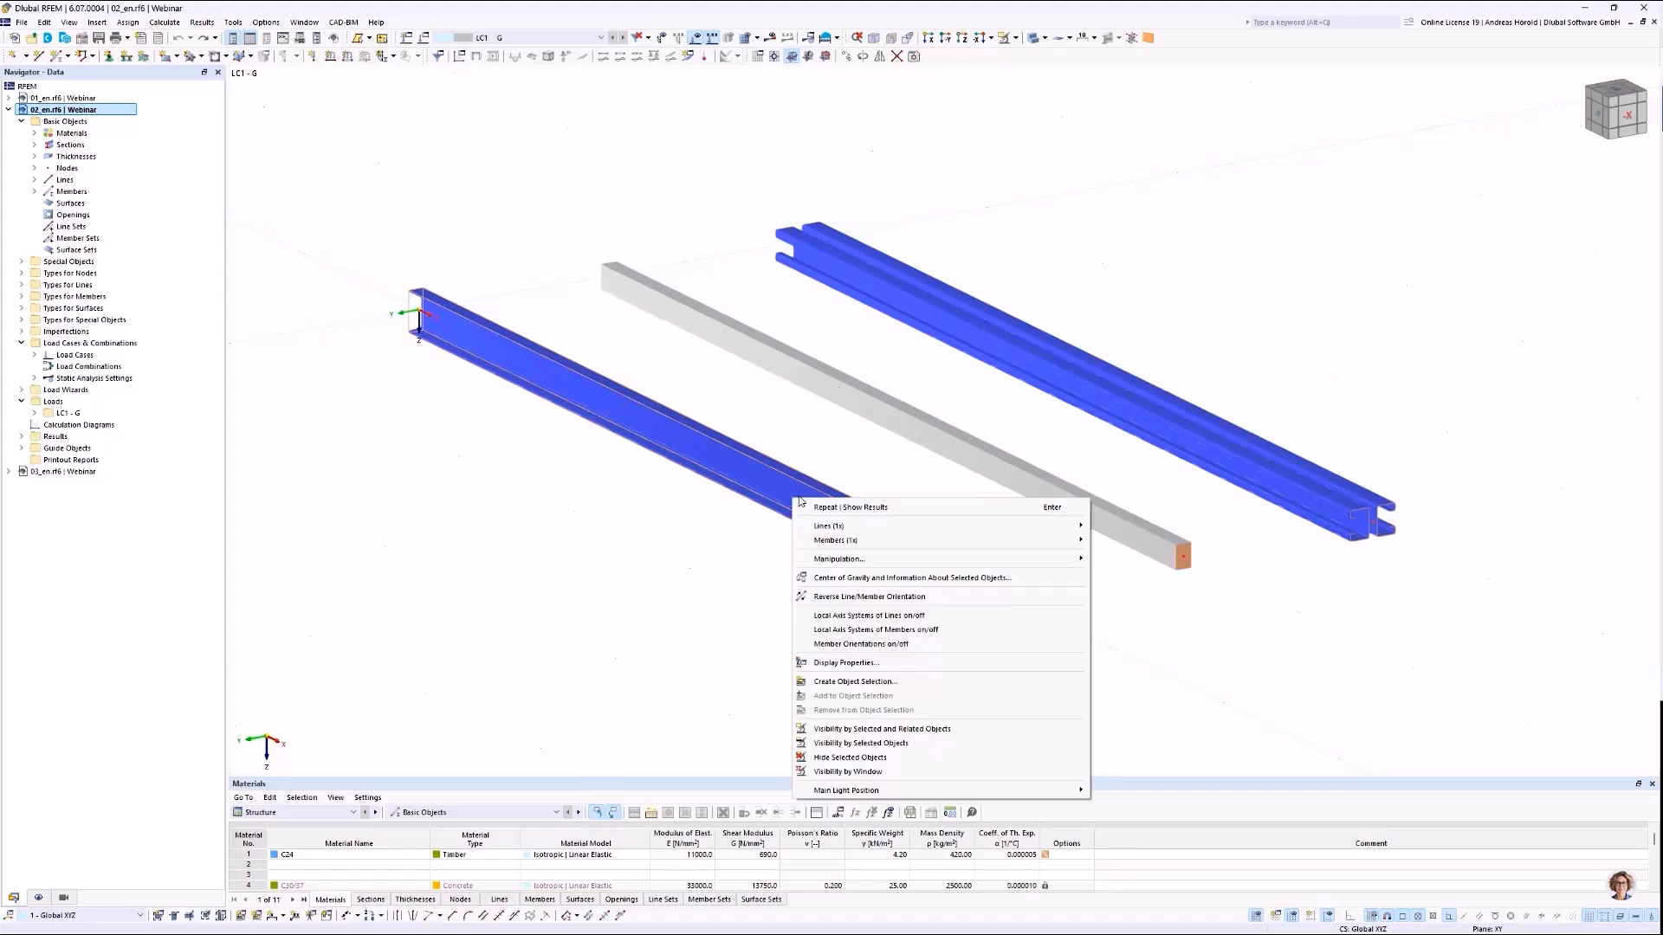
pyautogui.moveTo(870, 546)
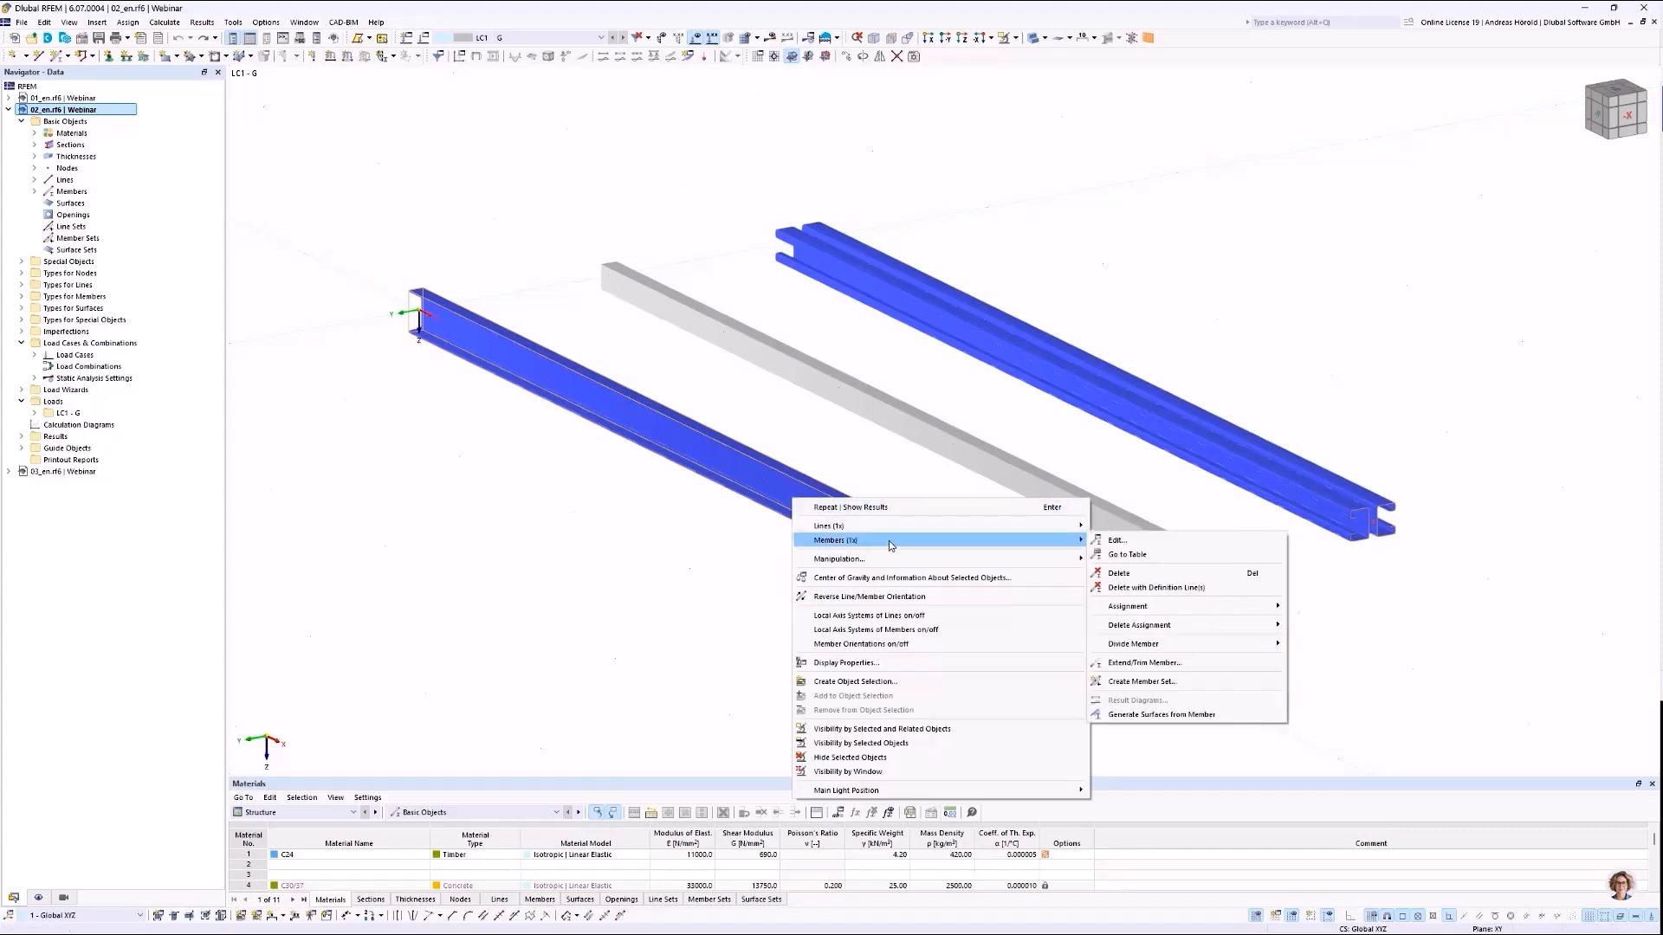
pyautogui.click(1151, 717)
pyautogui.scroll(3, 1022, 577)
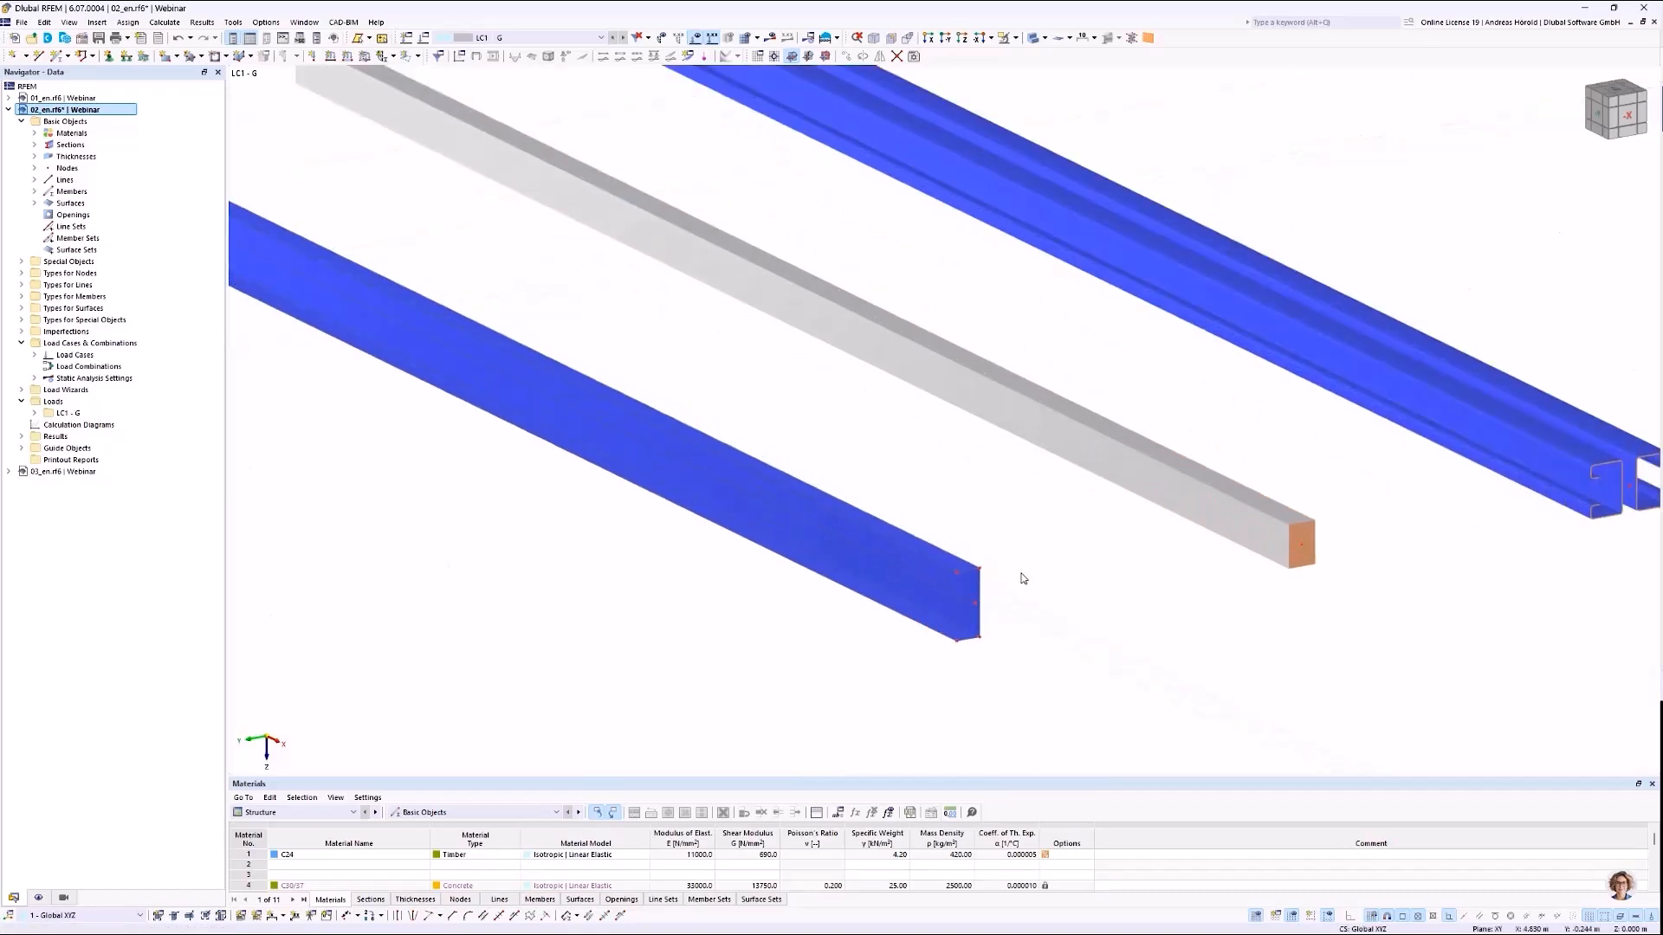
pyautogui.scroll(2, 1023, 579)
pyautogui.moveTo(964, 583)
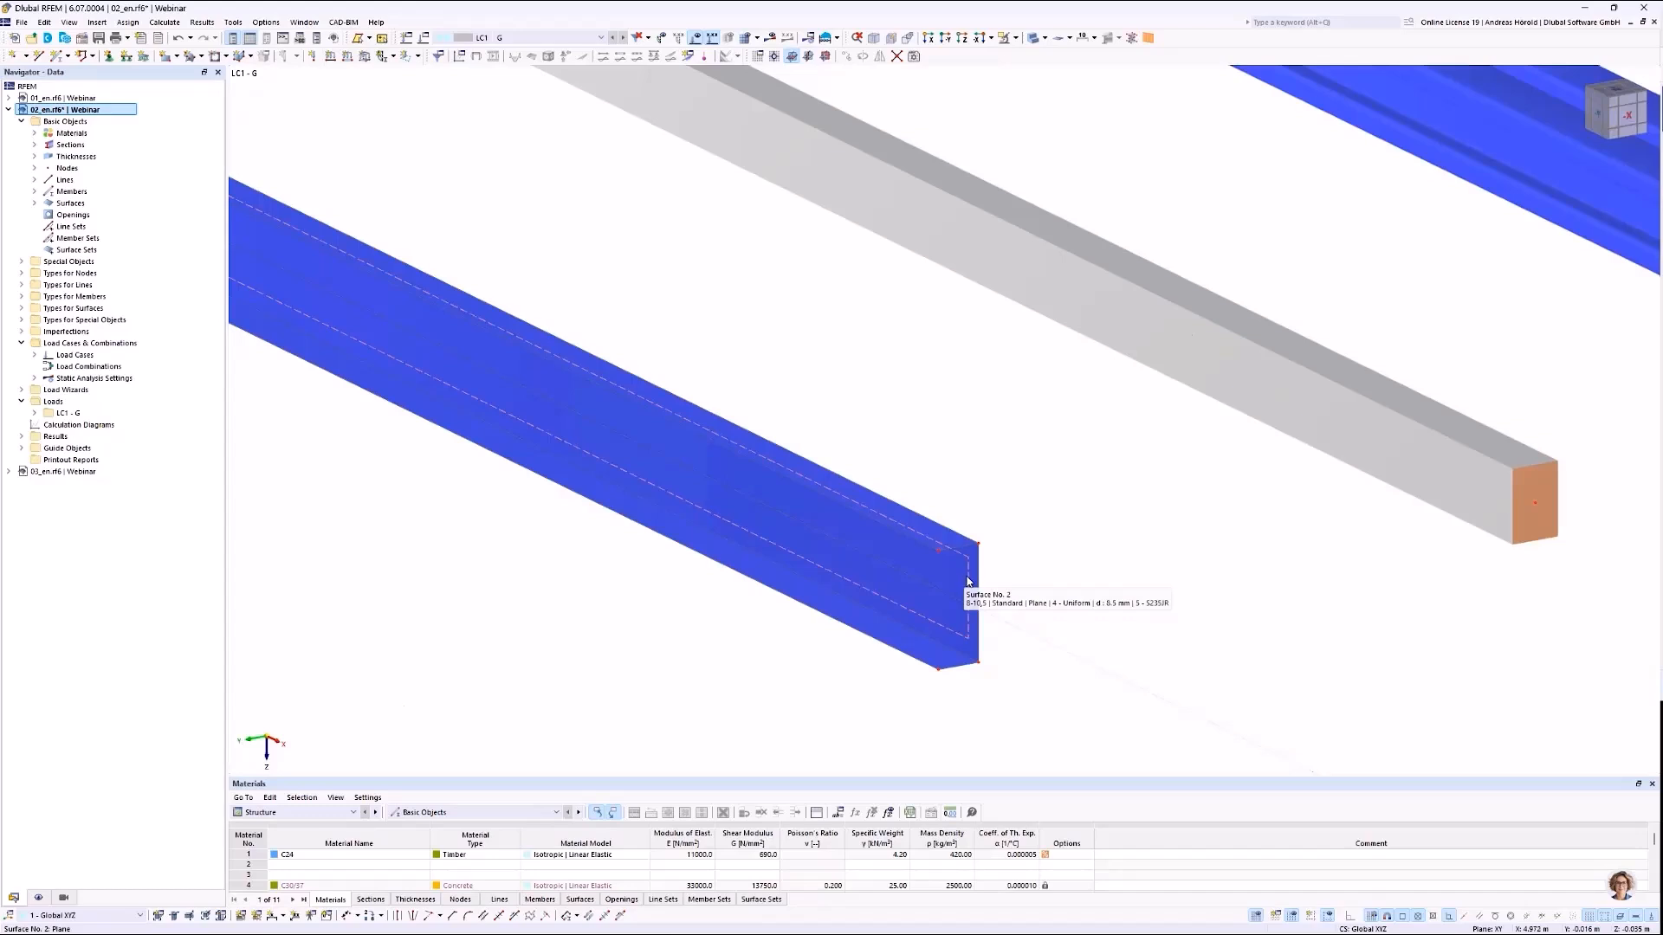
pyautogui.moveTo(949, 541)
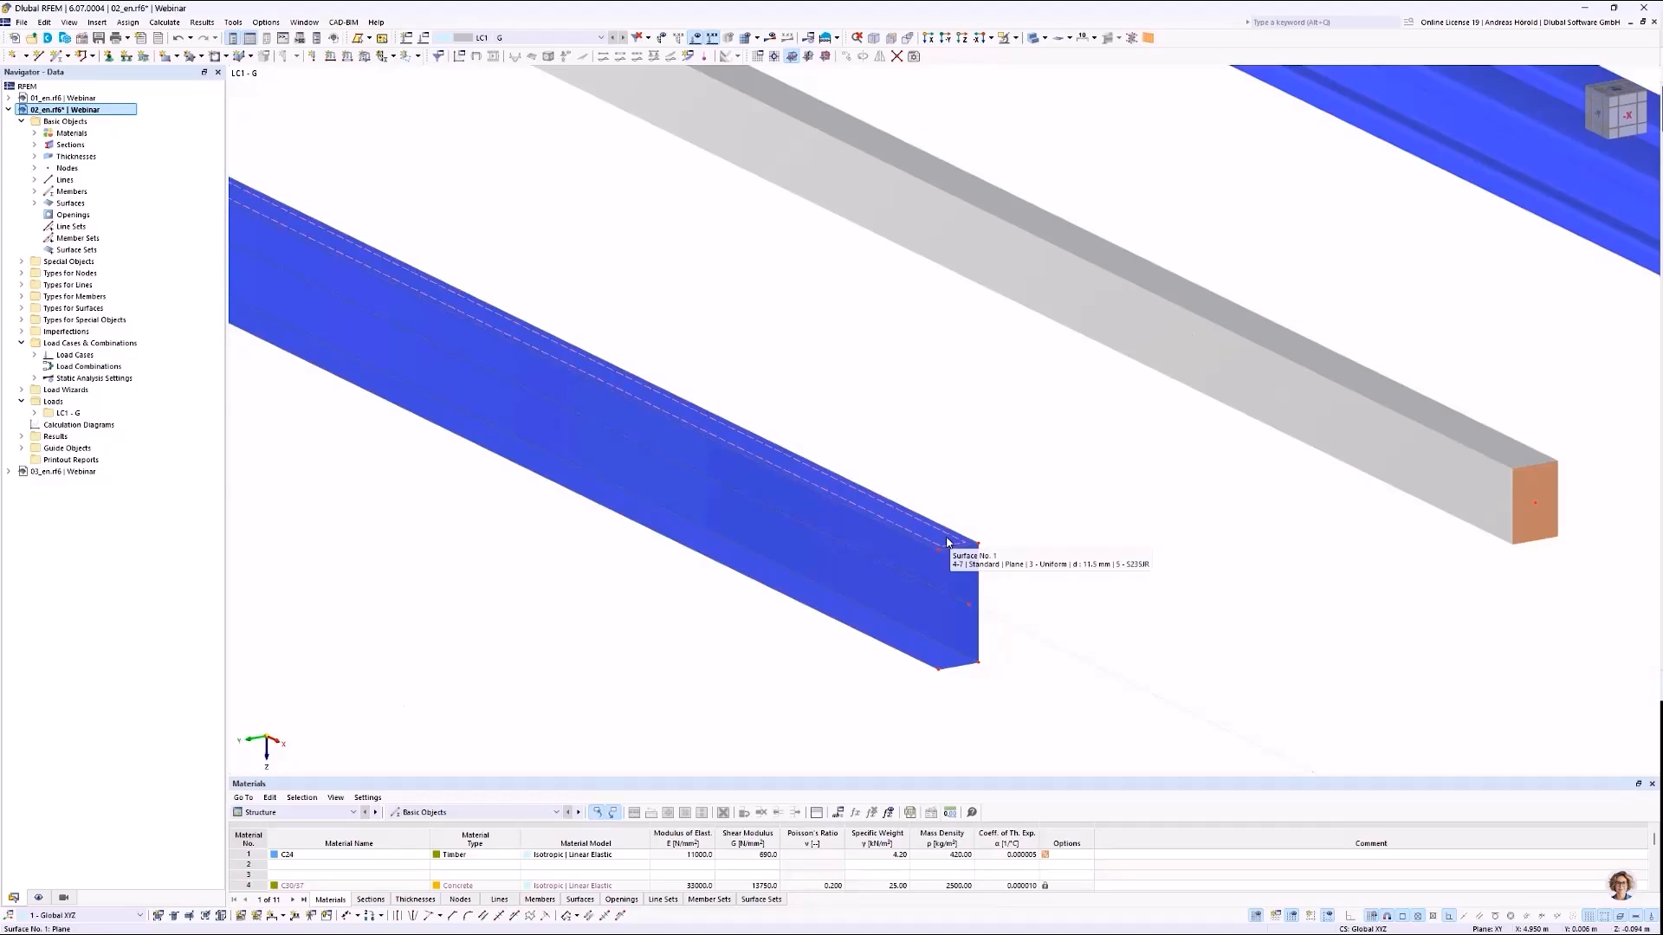
# Open the 02-1_FEM section of the rectangular concrete member 1 in RSECTION.
pyautogui.scroll(-5, 977, 512)
pyautogui.moveTo(977, 512); pyautogui.dragTo(1116, 620, button='middle')
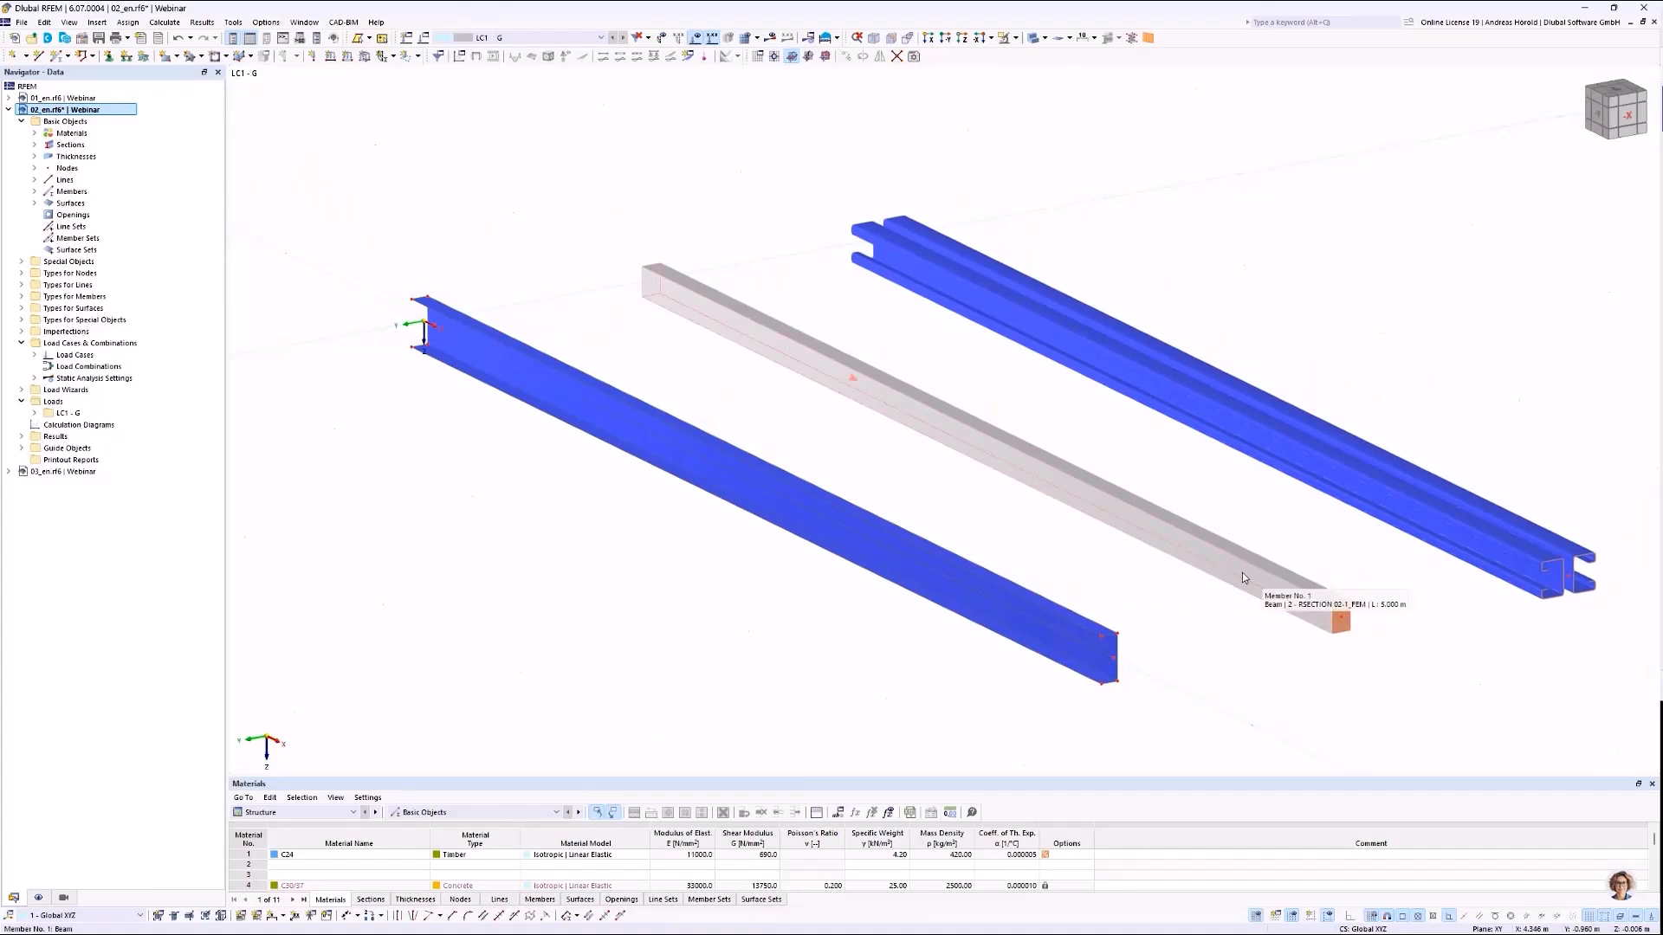
pyautogui.doubleClick(1242, 571)
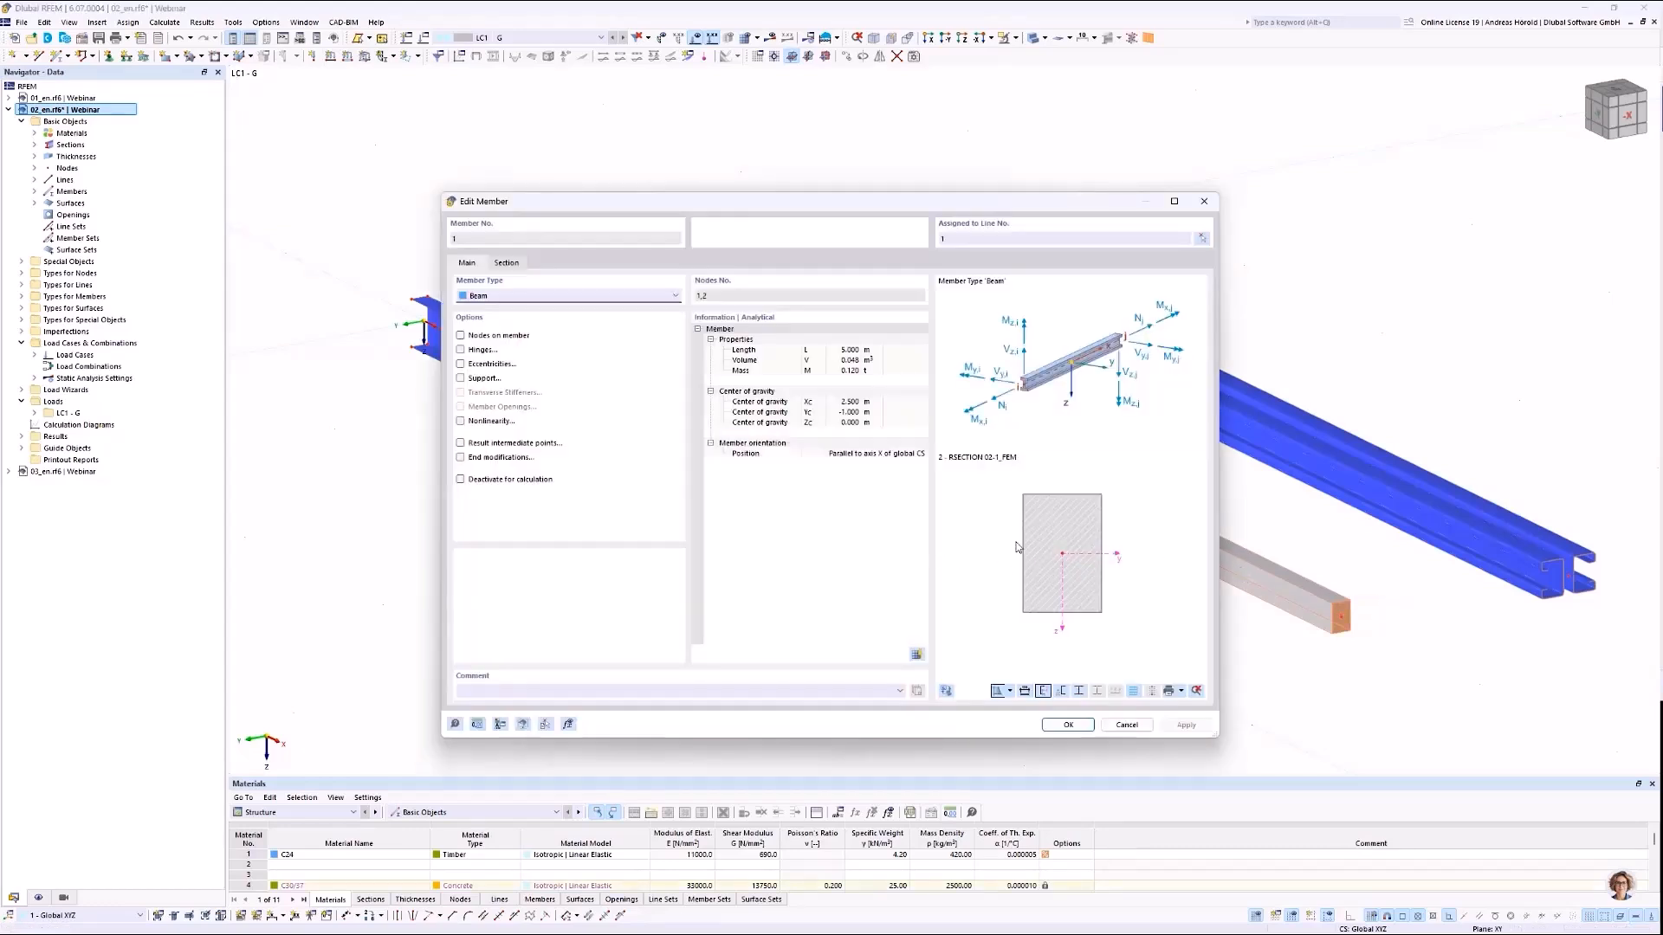
pyautogui.click(505, 262)
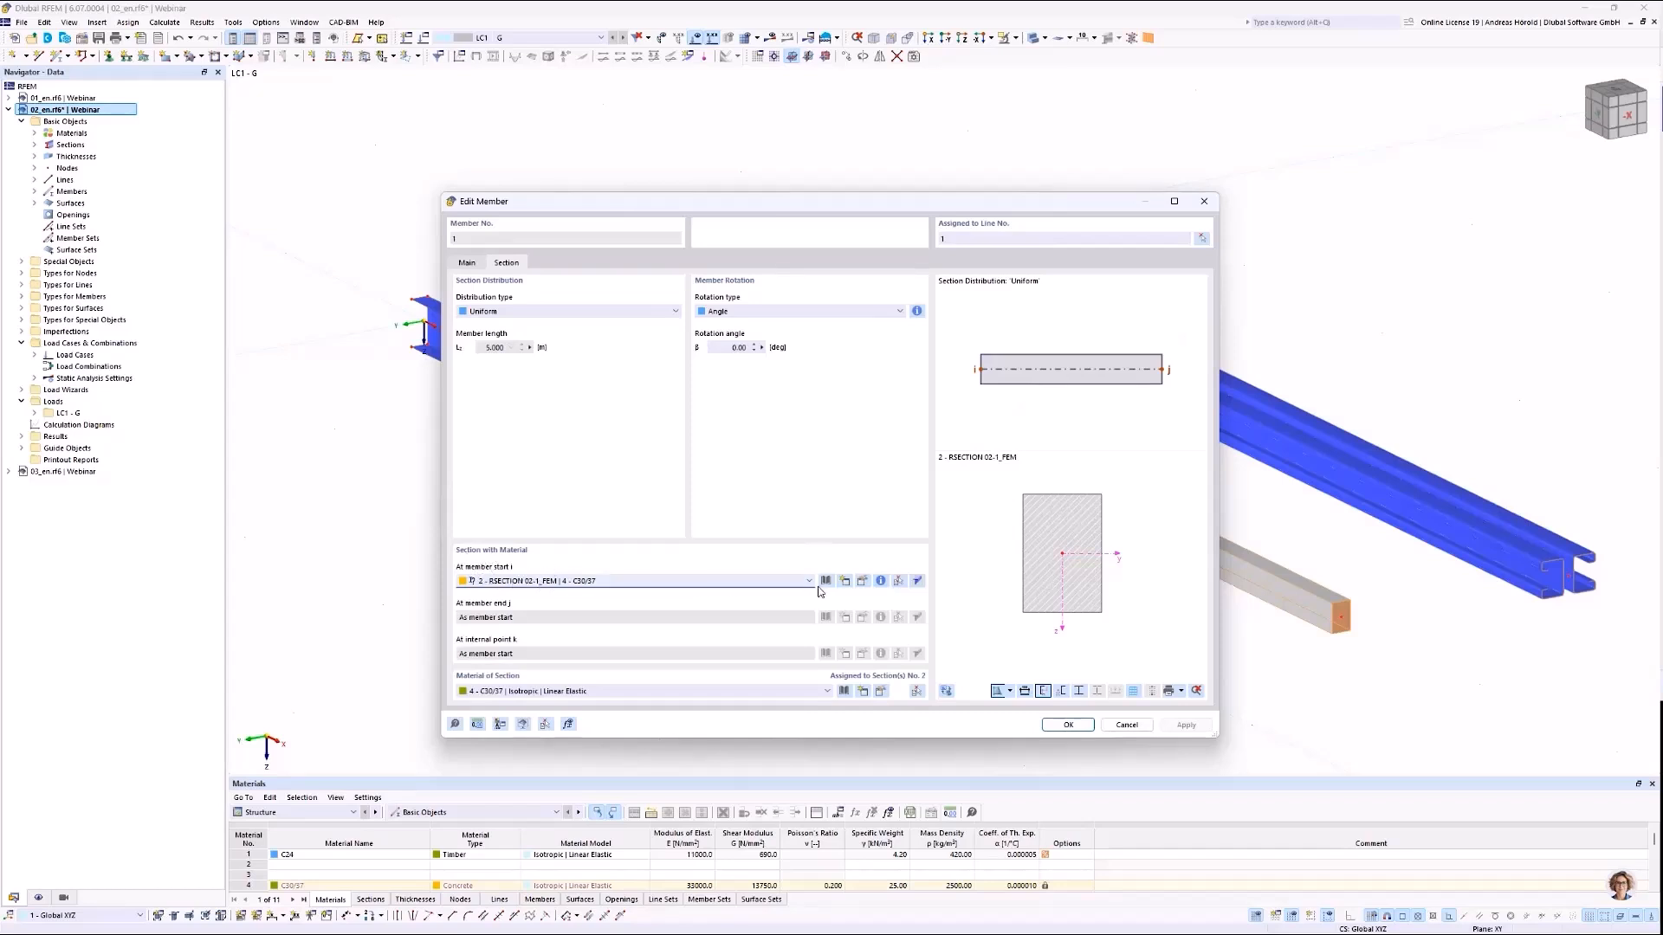
pyautogui.click(917, 581)
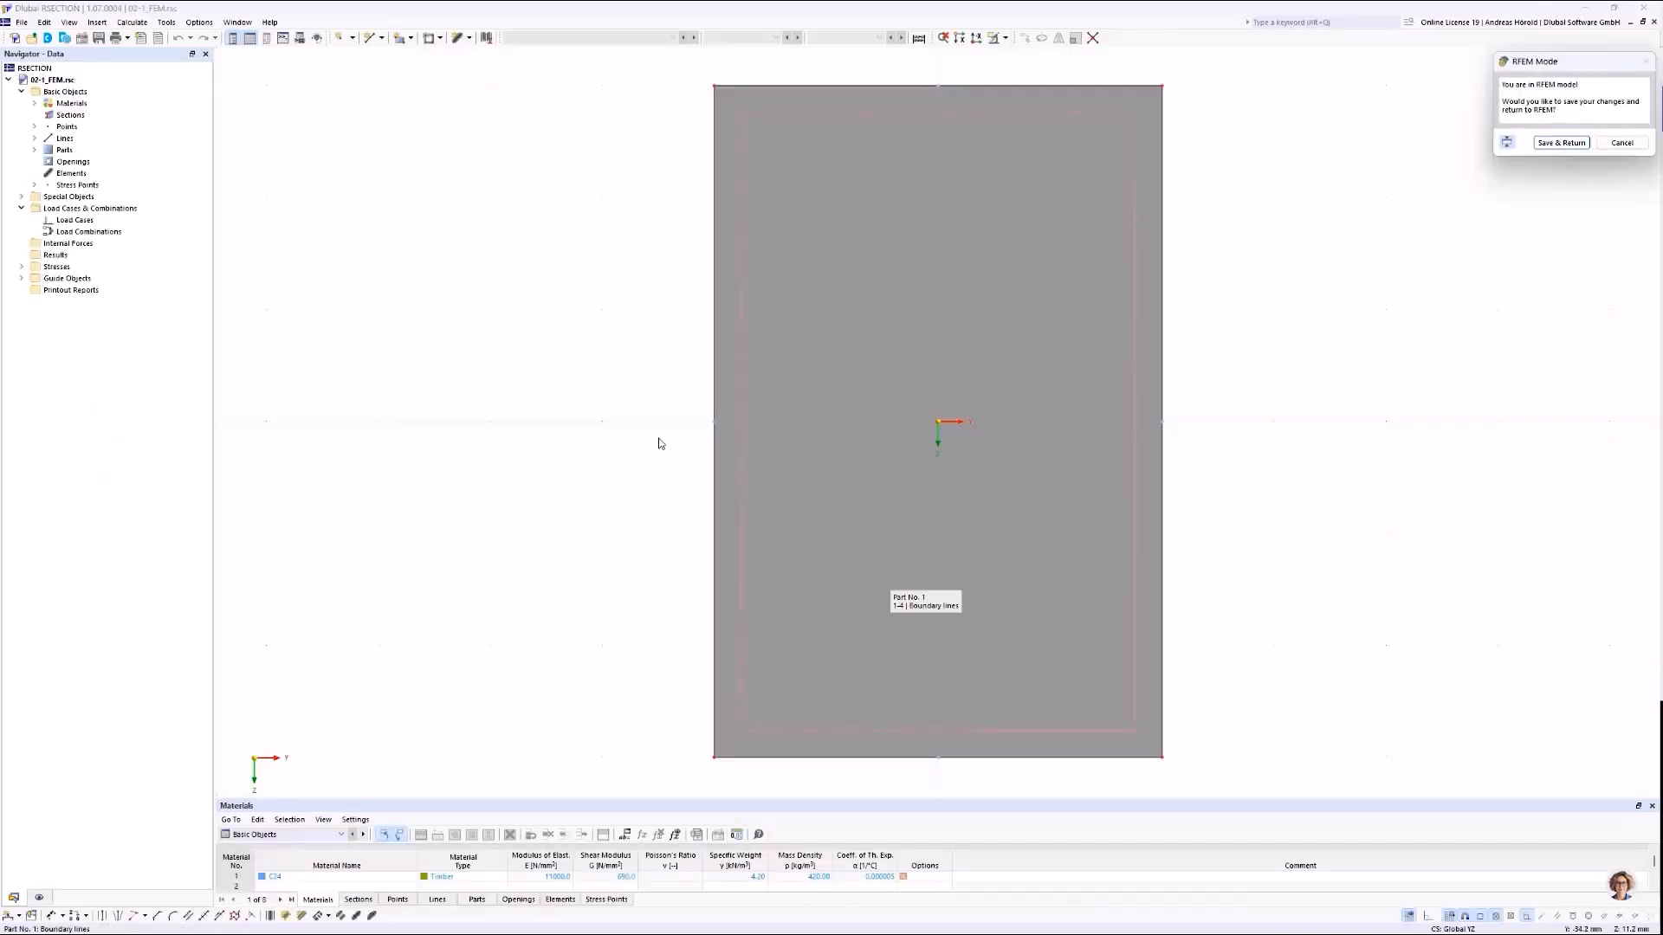
# Review the analysis method options in the 02-1_FEM base data, keep Finite Element Analysis, and return to RFEM without saving.
pyautogui.click(82, 38)
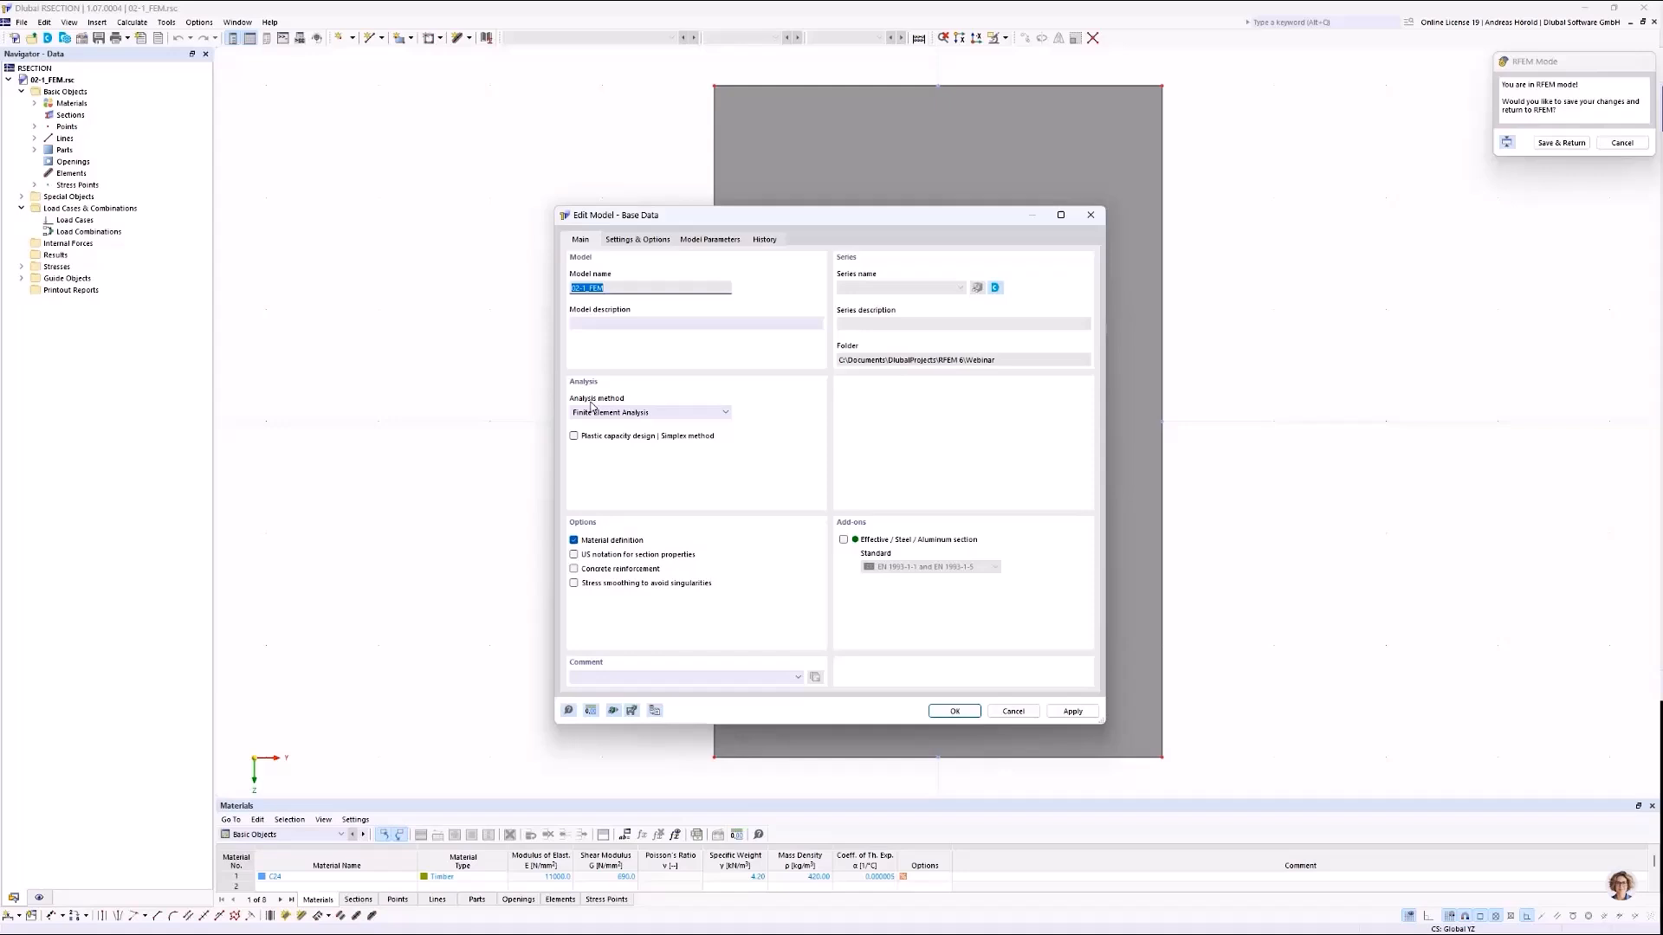
pyautogui.click(668, 418)
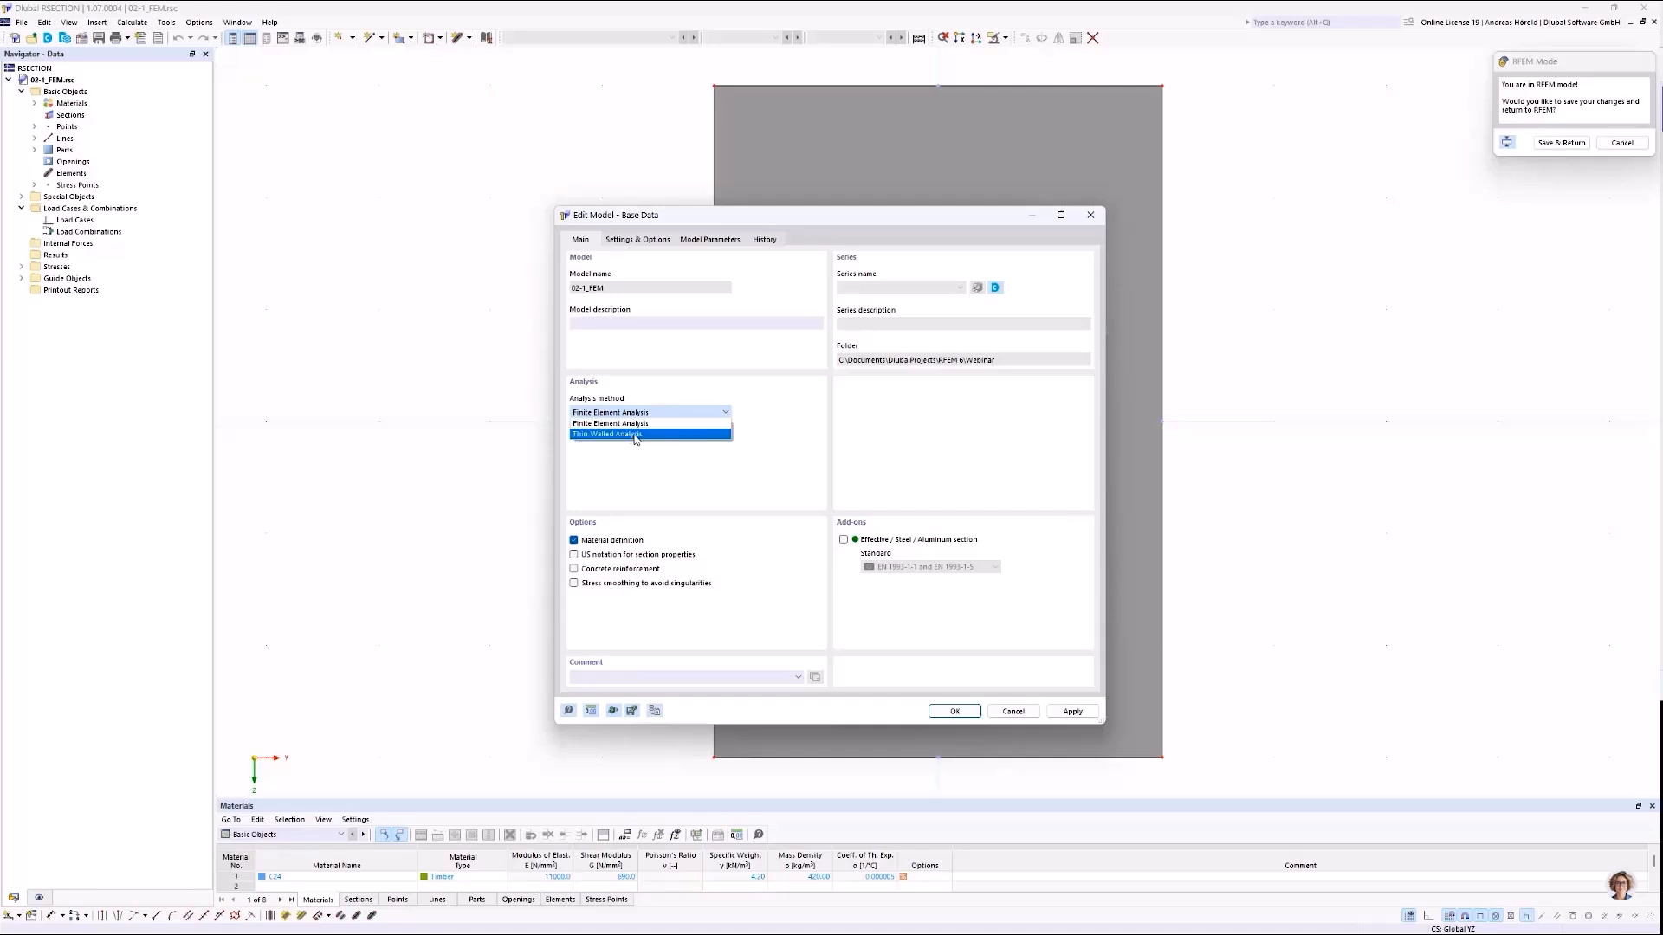
pyautogui.click(773, 423)
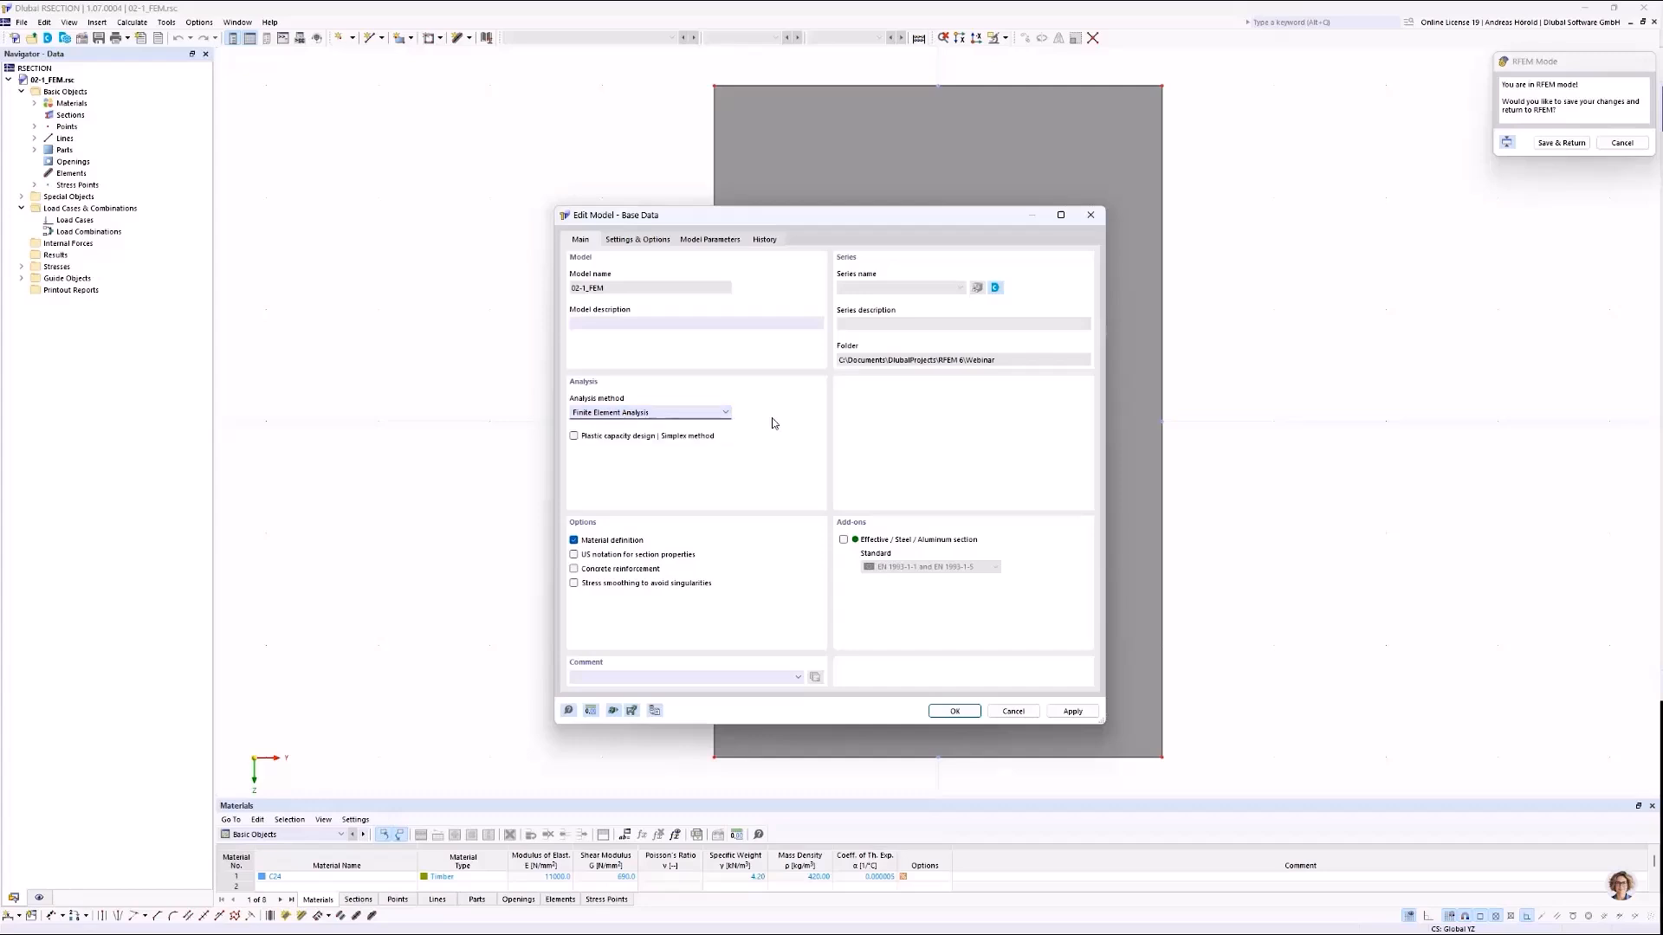
pyautogui.click(955, 711)
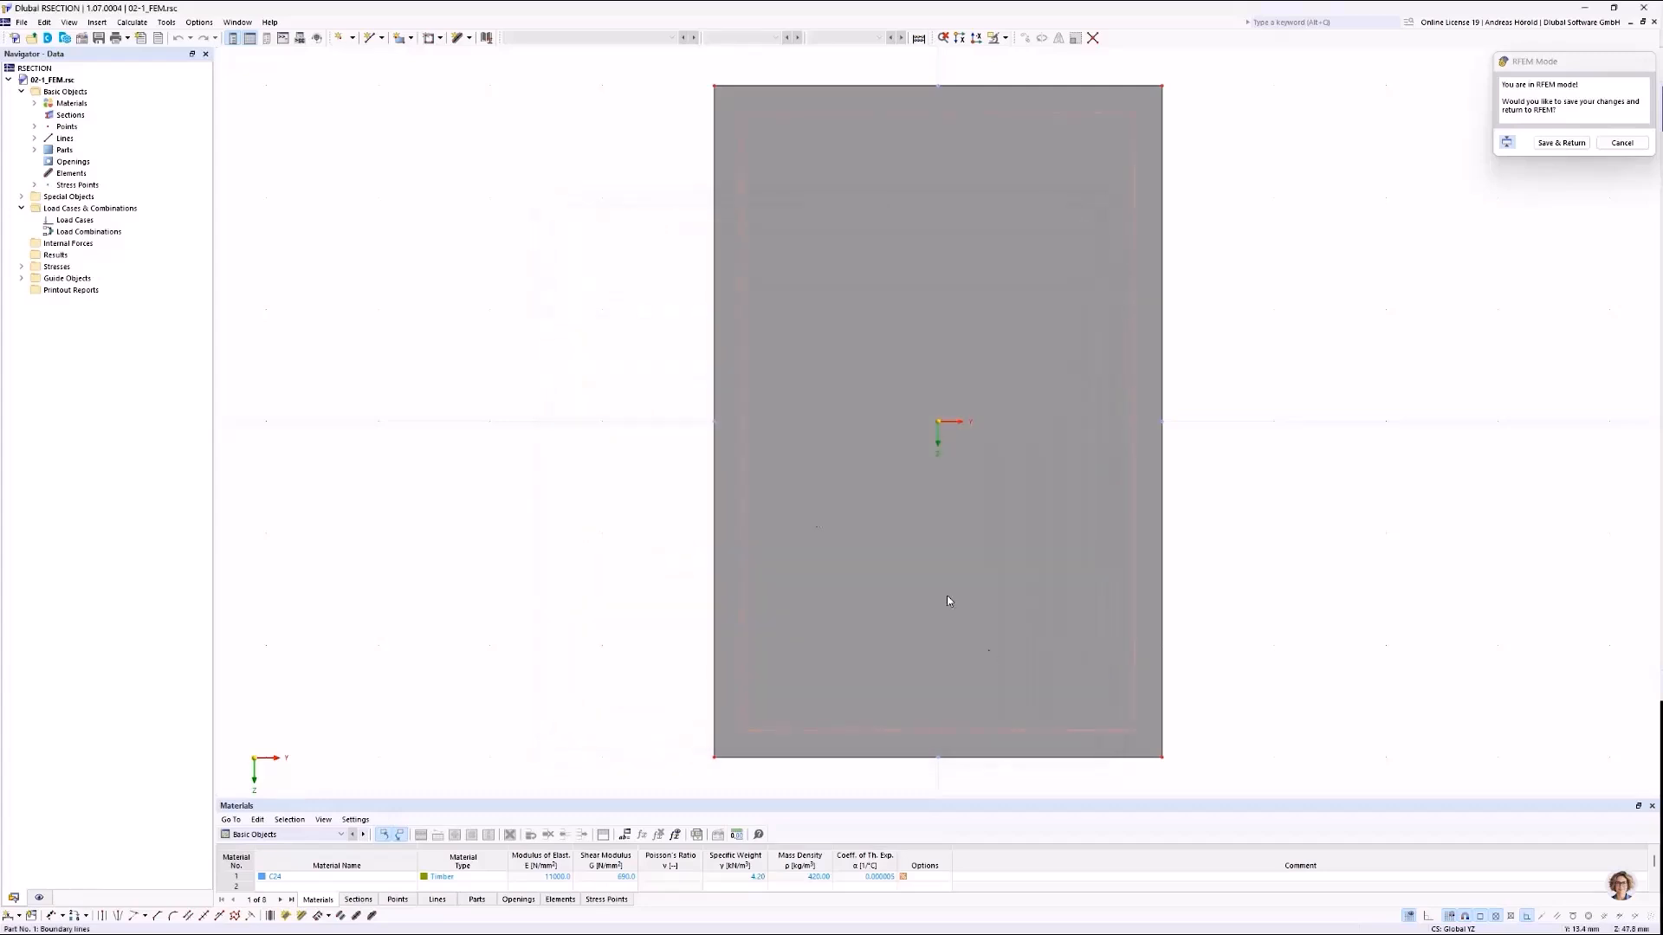
pyautogui.click(1622, 143)
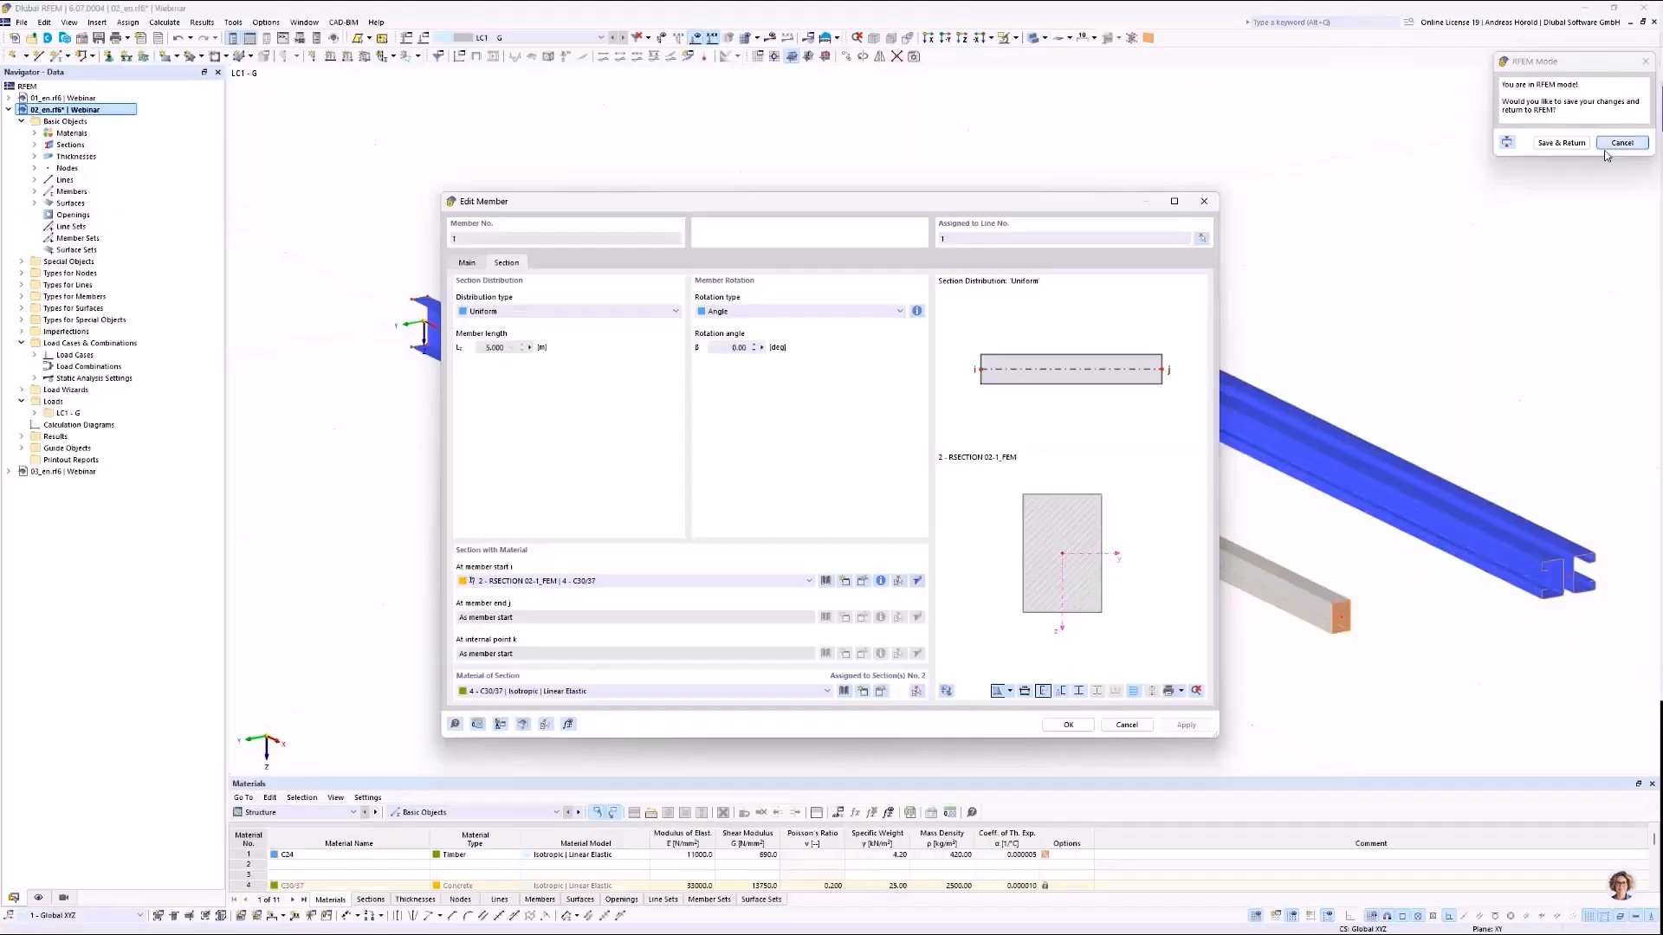
pyautogui.click(1067, 724)
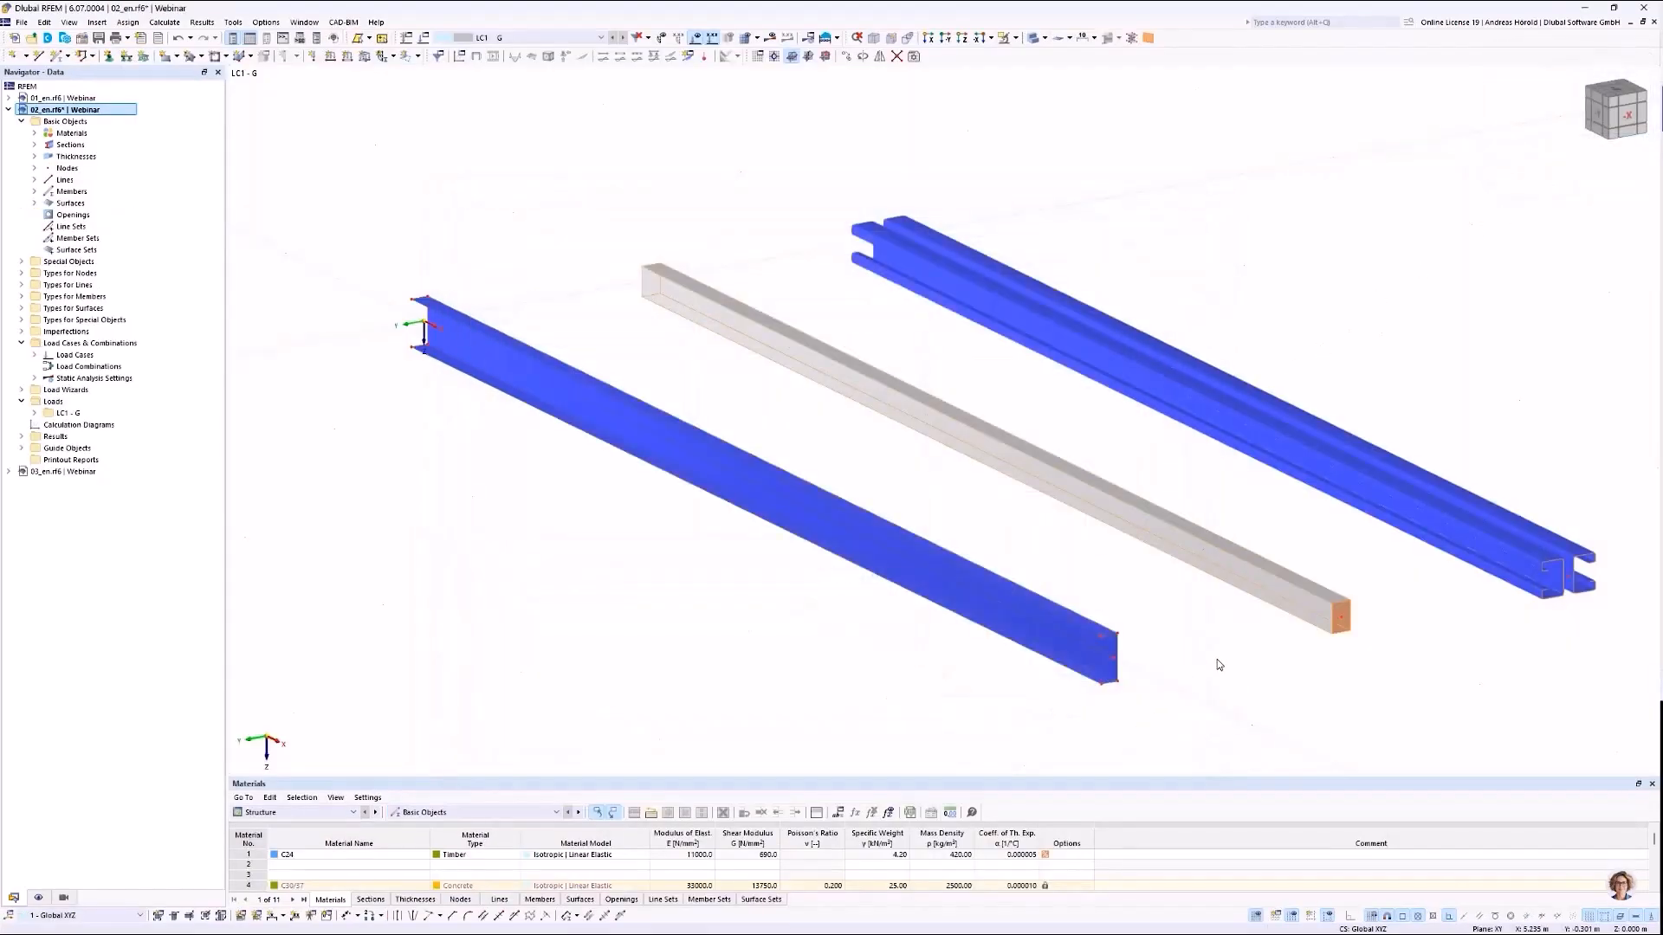
# Check whether Generate Surfaces from Member is available for the rectangular concrete member 1.
pyautogui.rightClick(1235, 567)
pyautogui.moveTo(1273, 606)
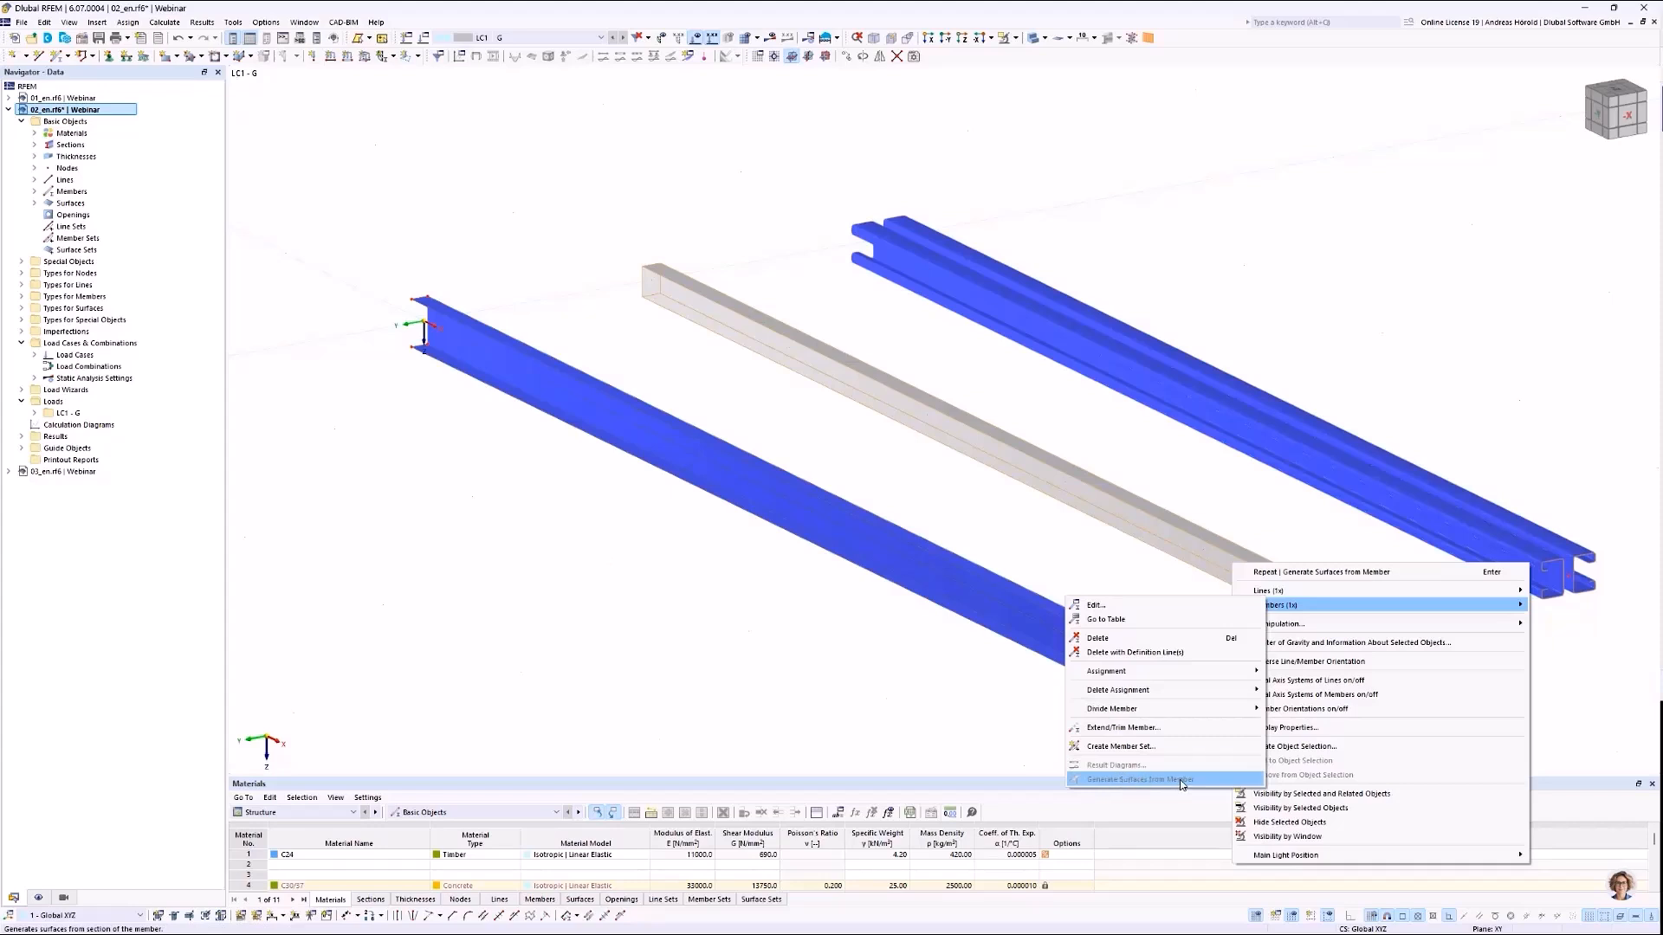
pyautogui.click(1203, 487)
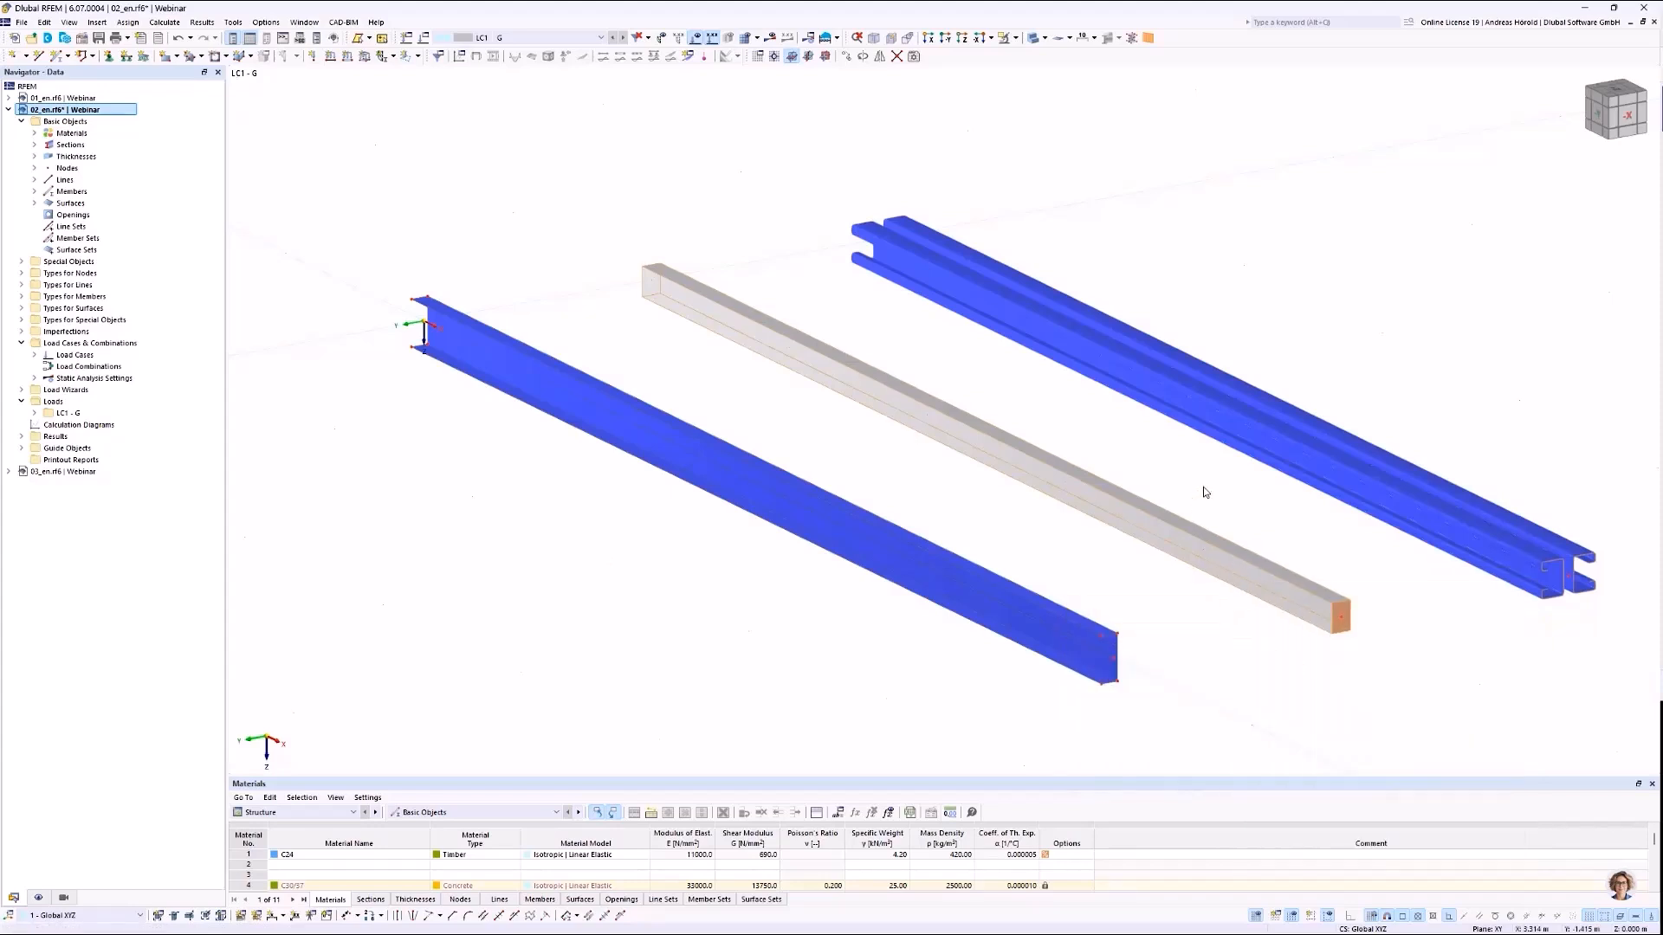
# Open member 2's 02-2_Duenn section in RSECTION and review the analysis method in its base data.
pyautogui.doubleClick(1249, 417)
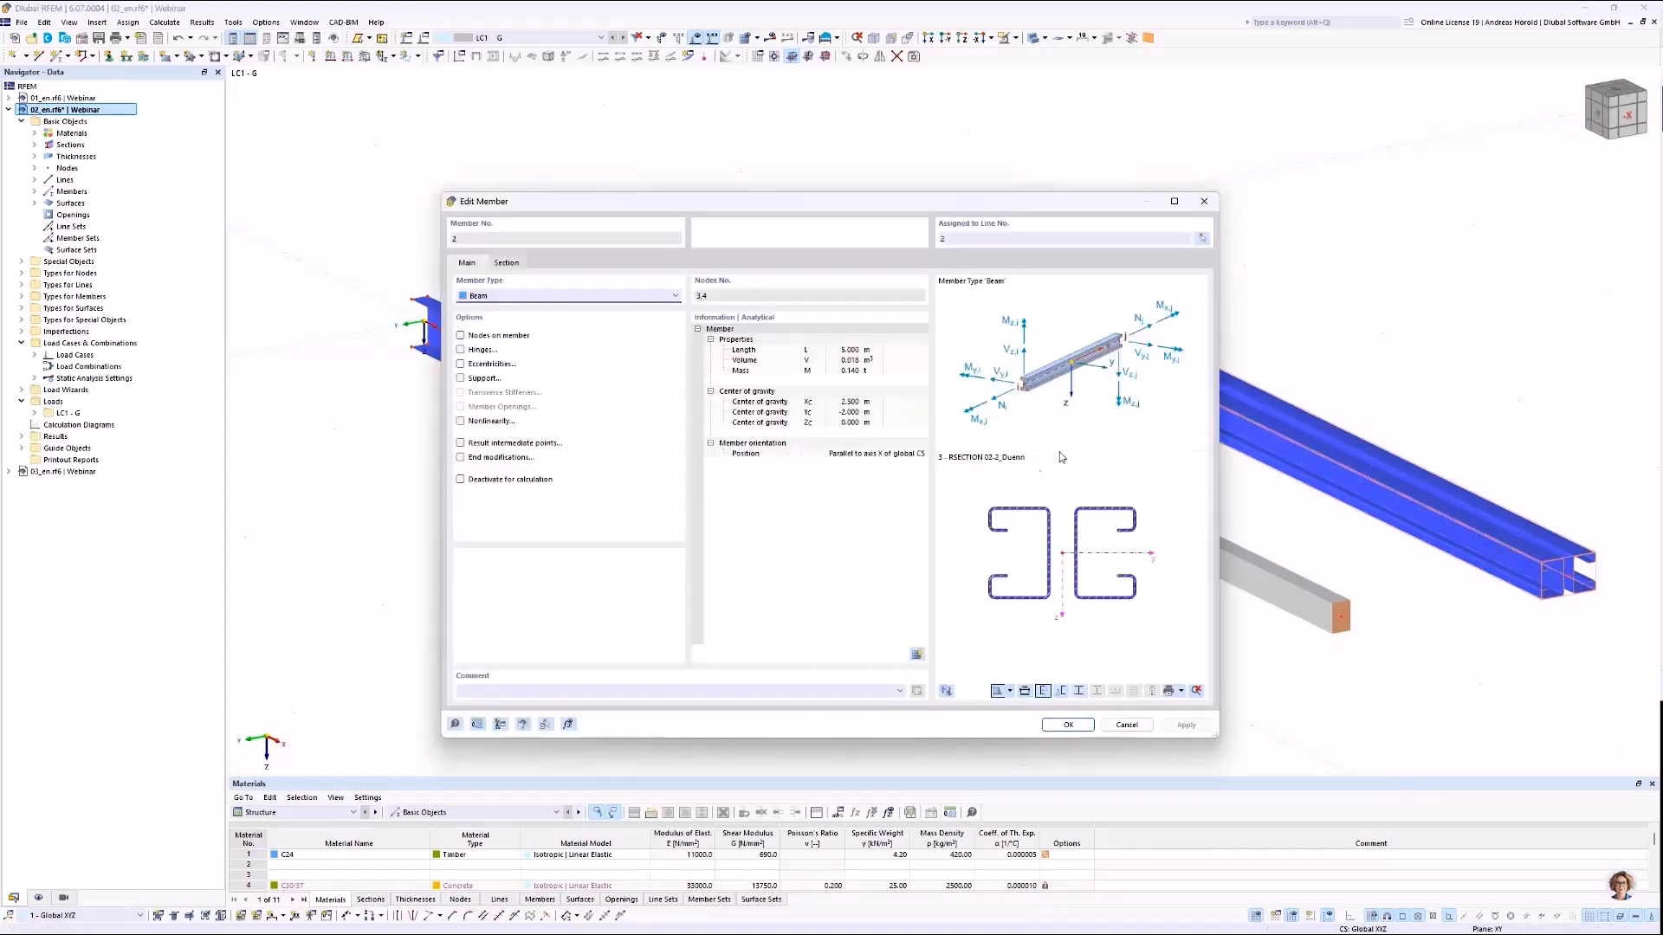
pyautogui.click(507, 264)
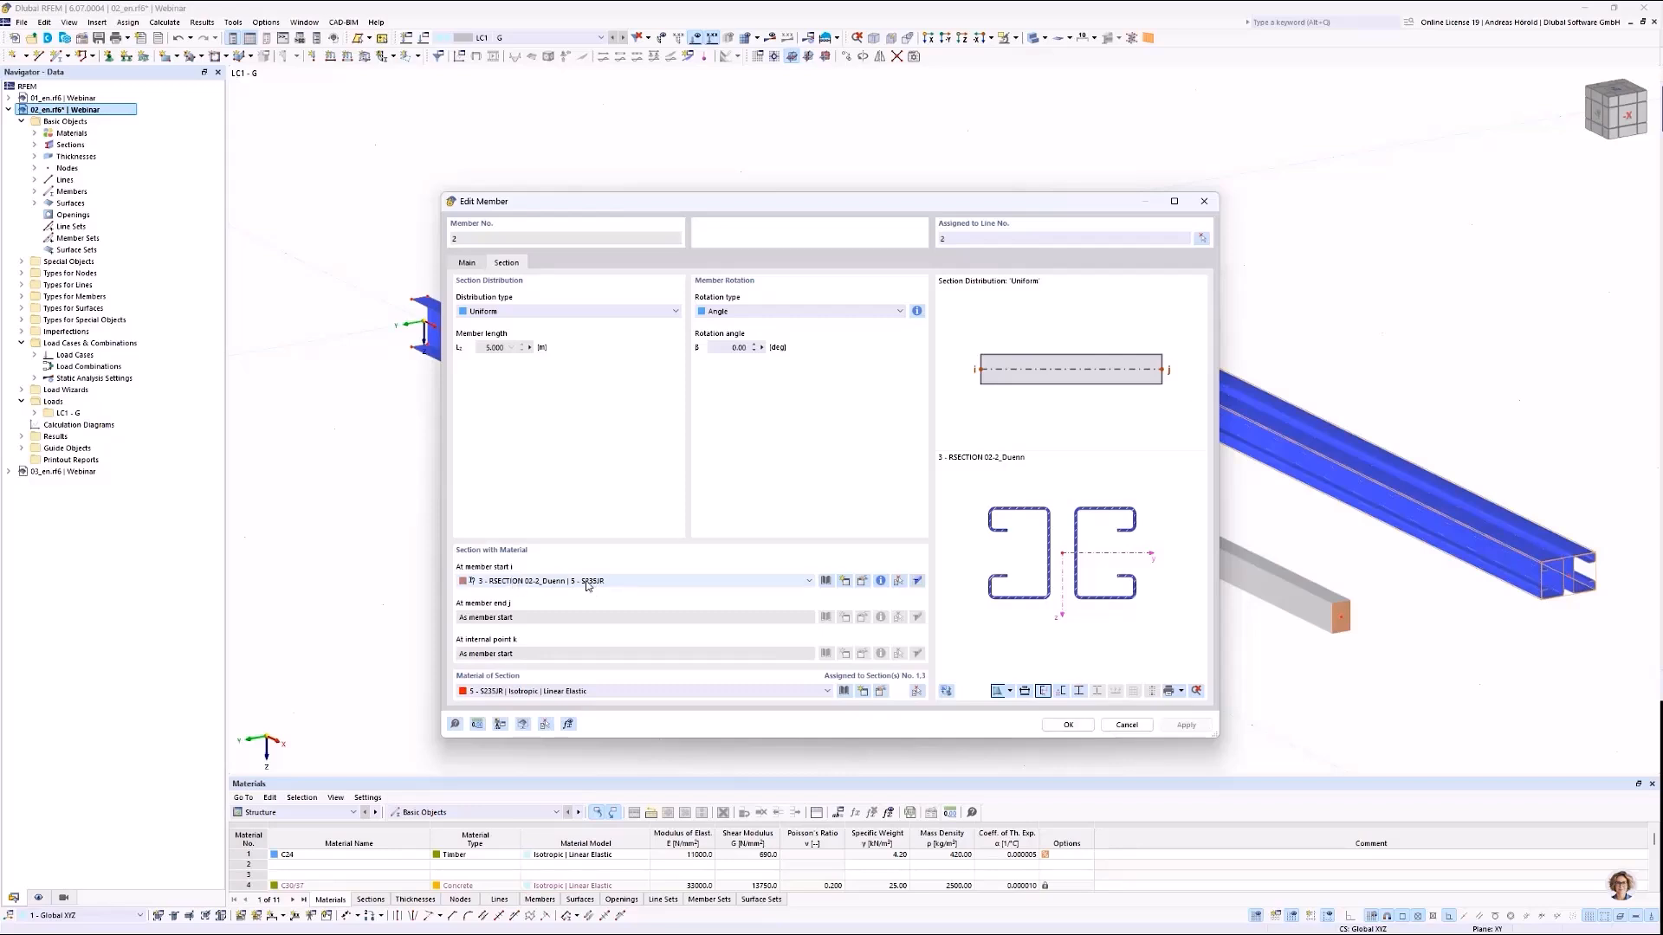
pyautogui.click(918, 582)
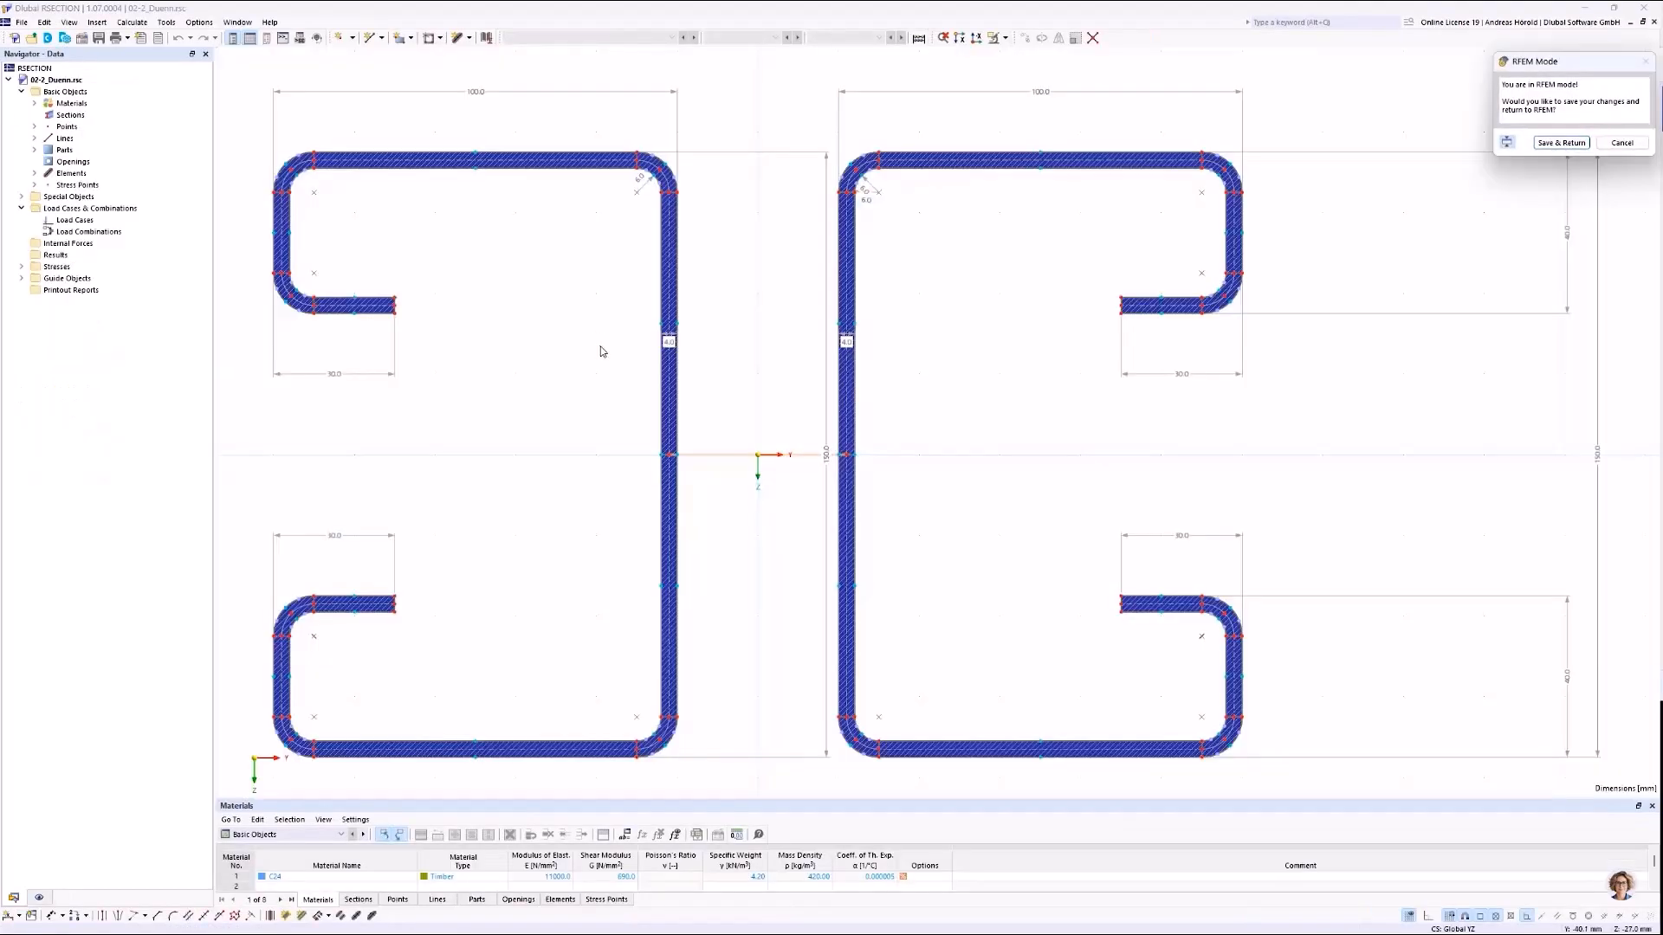
pyautogui.click(81, 40)
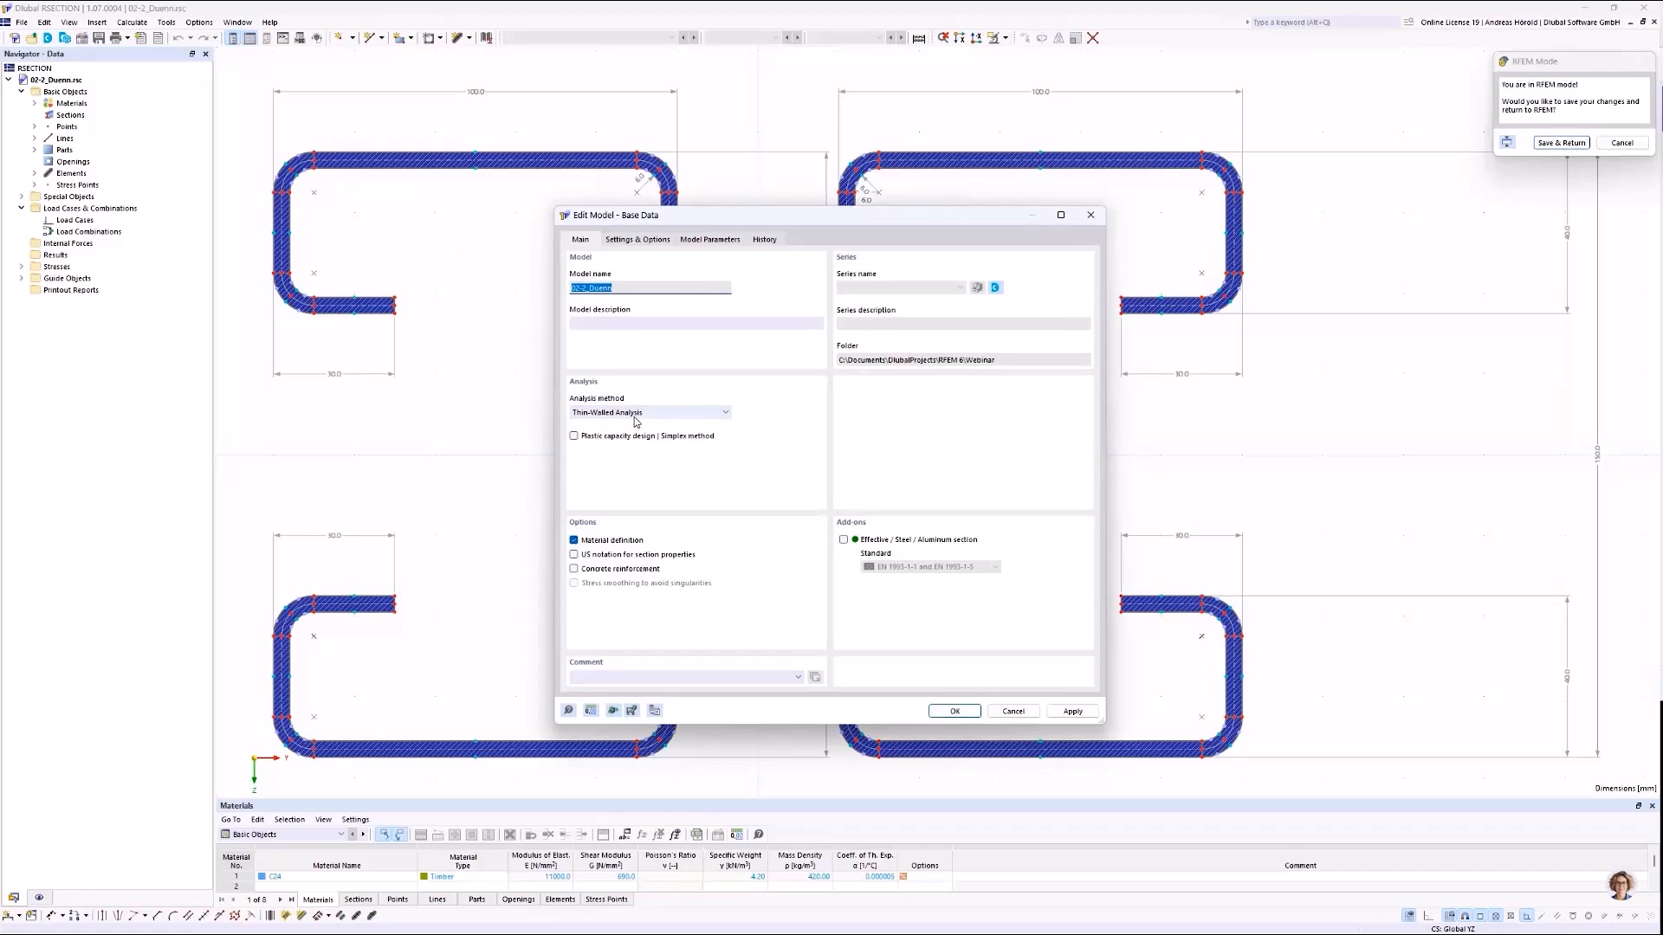
pyautogui.click(1012, 712)
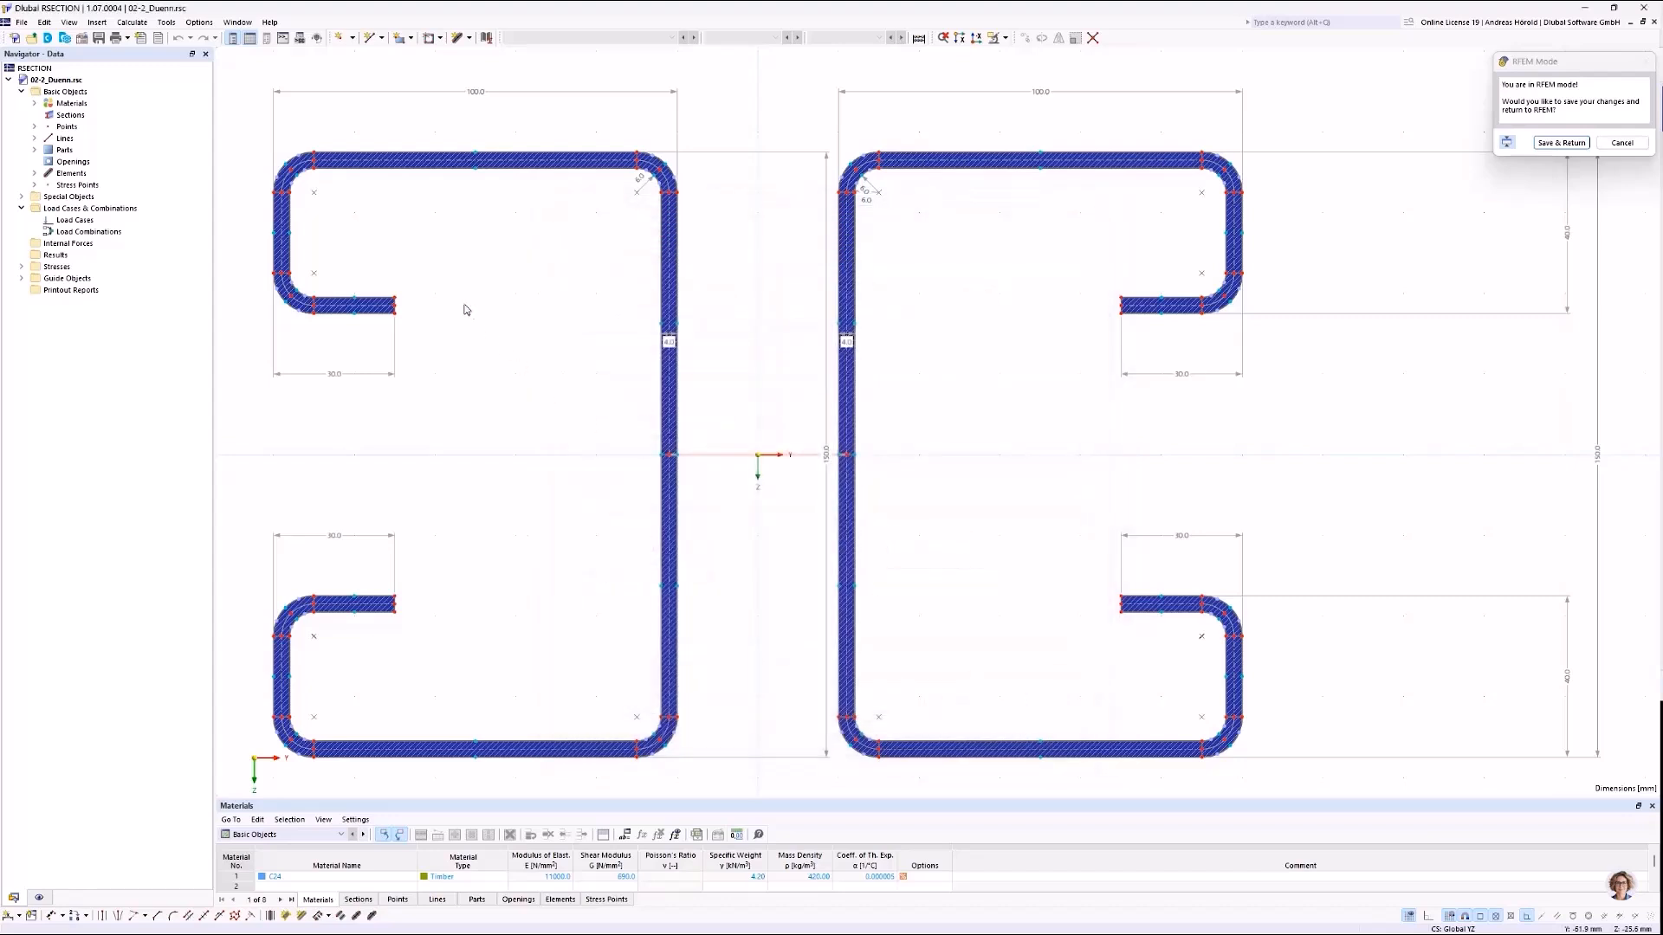
# Examine the parts and elements of the 02-2_Duenn section, and return to RFEM without saving or changing member 2.
pyautogui.click(35, 149)
pyautogui.click(104, 163)
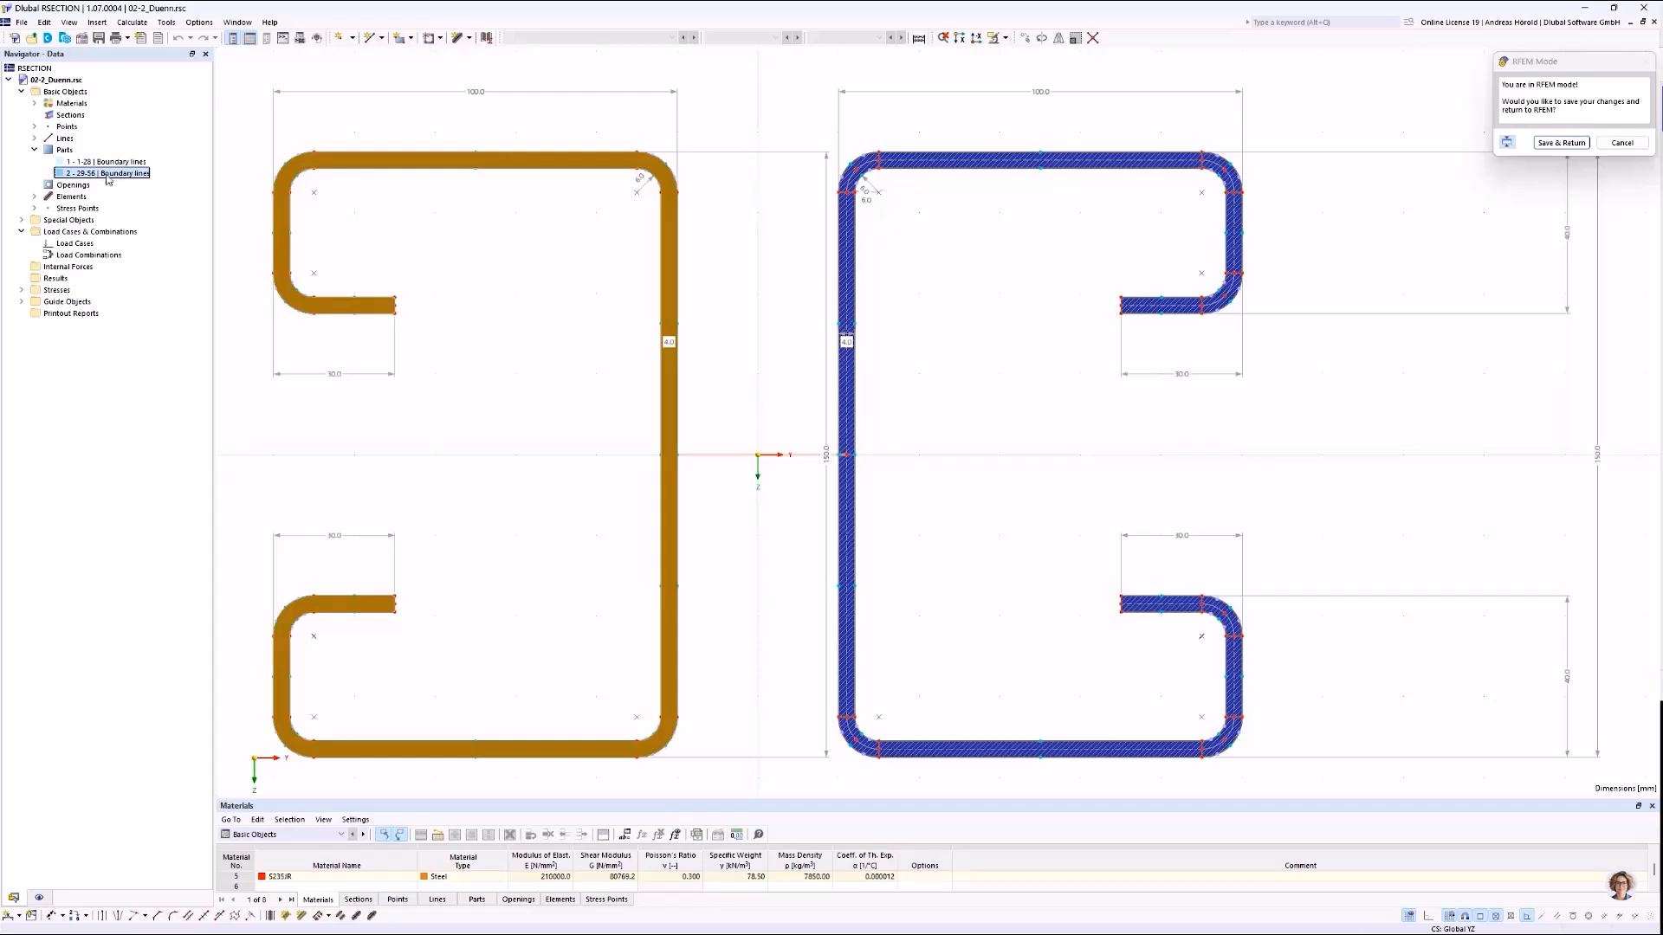
pyautogui.click(35, 198)
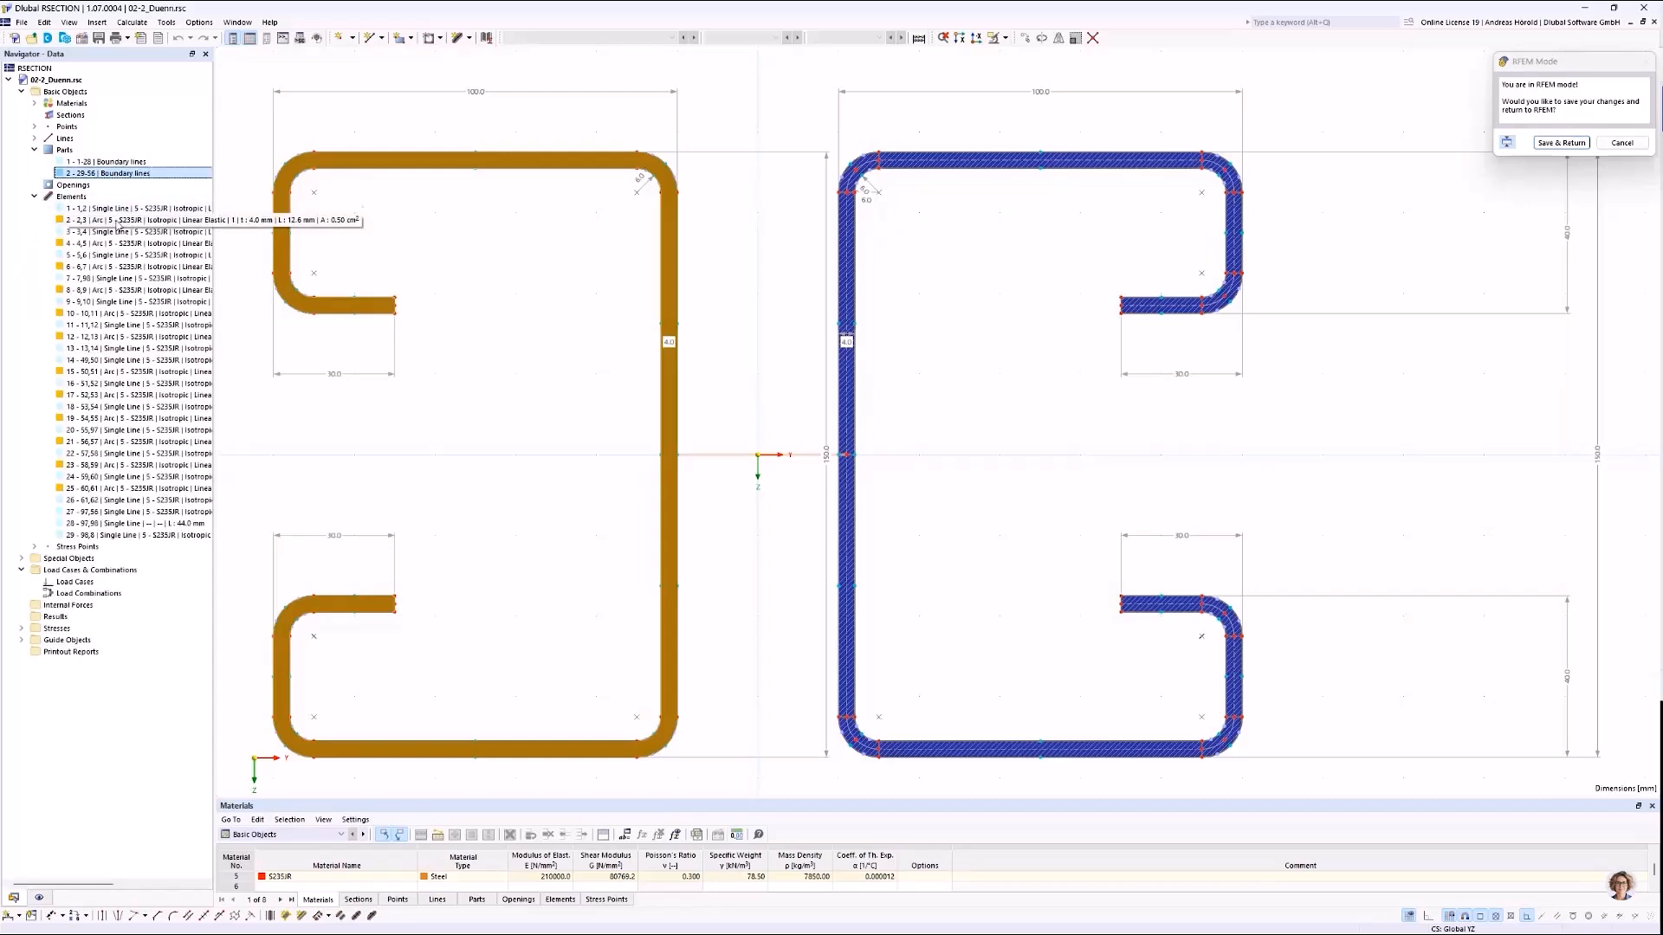
pyautogui.click(95, 208)
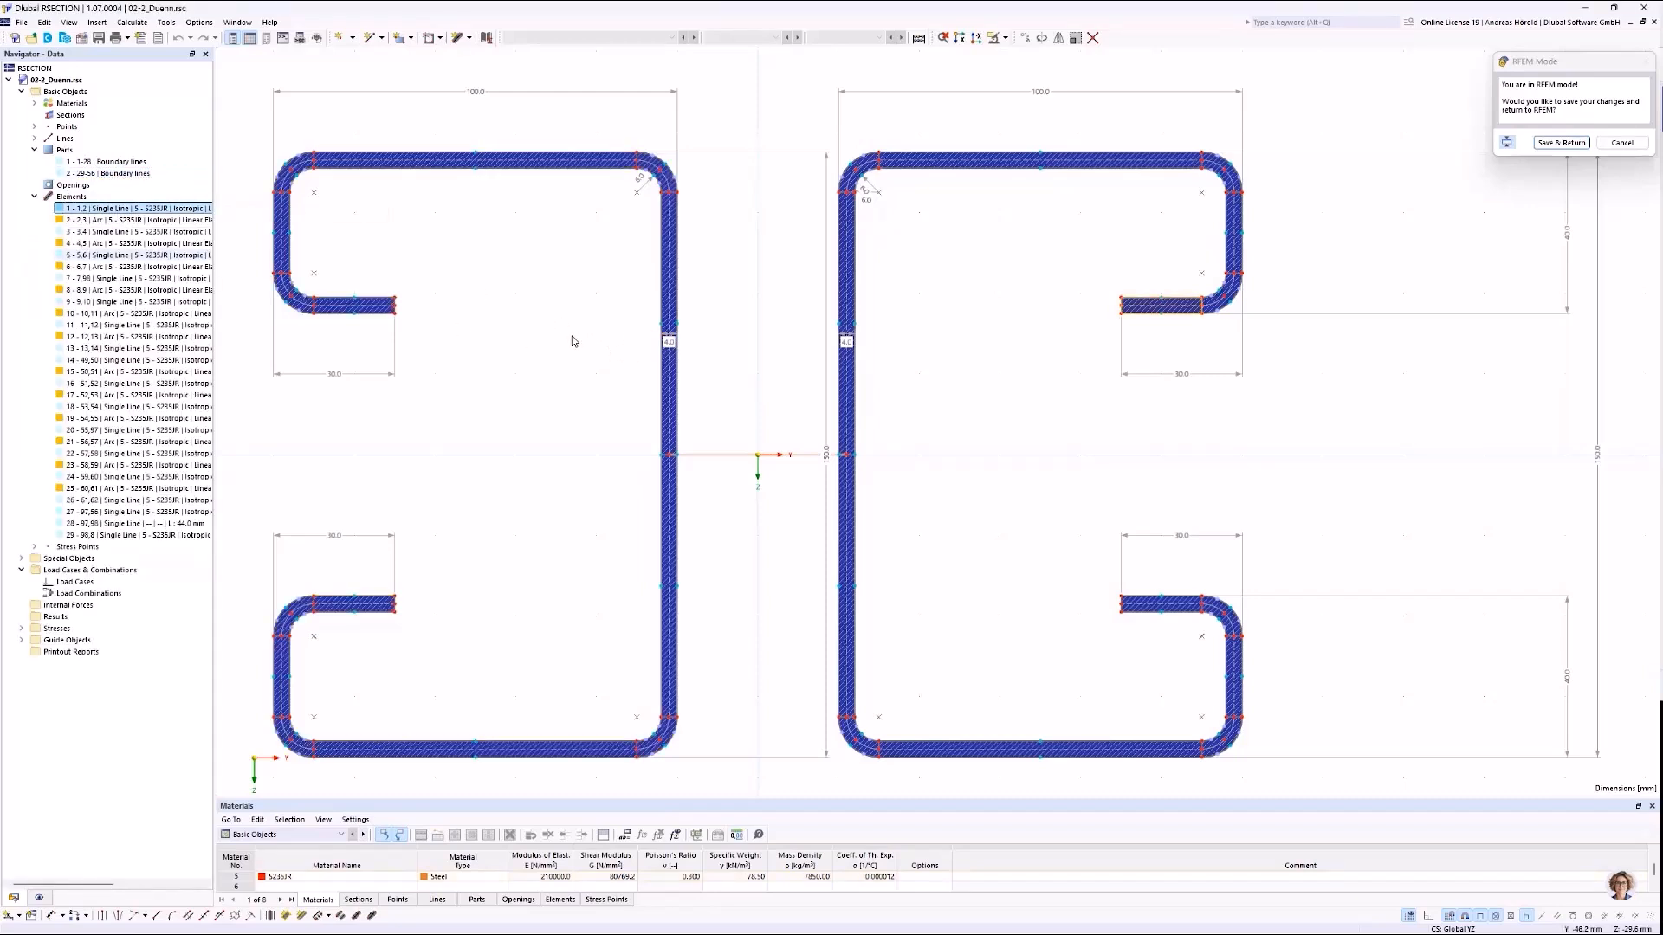
pyautogui.click(1622, 143)
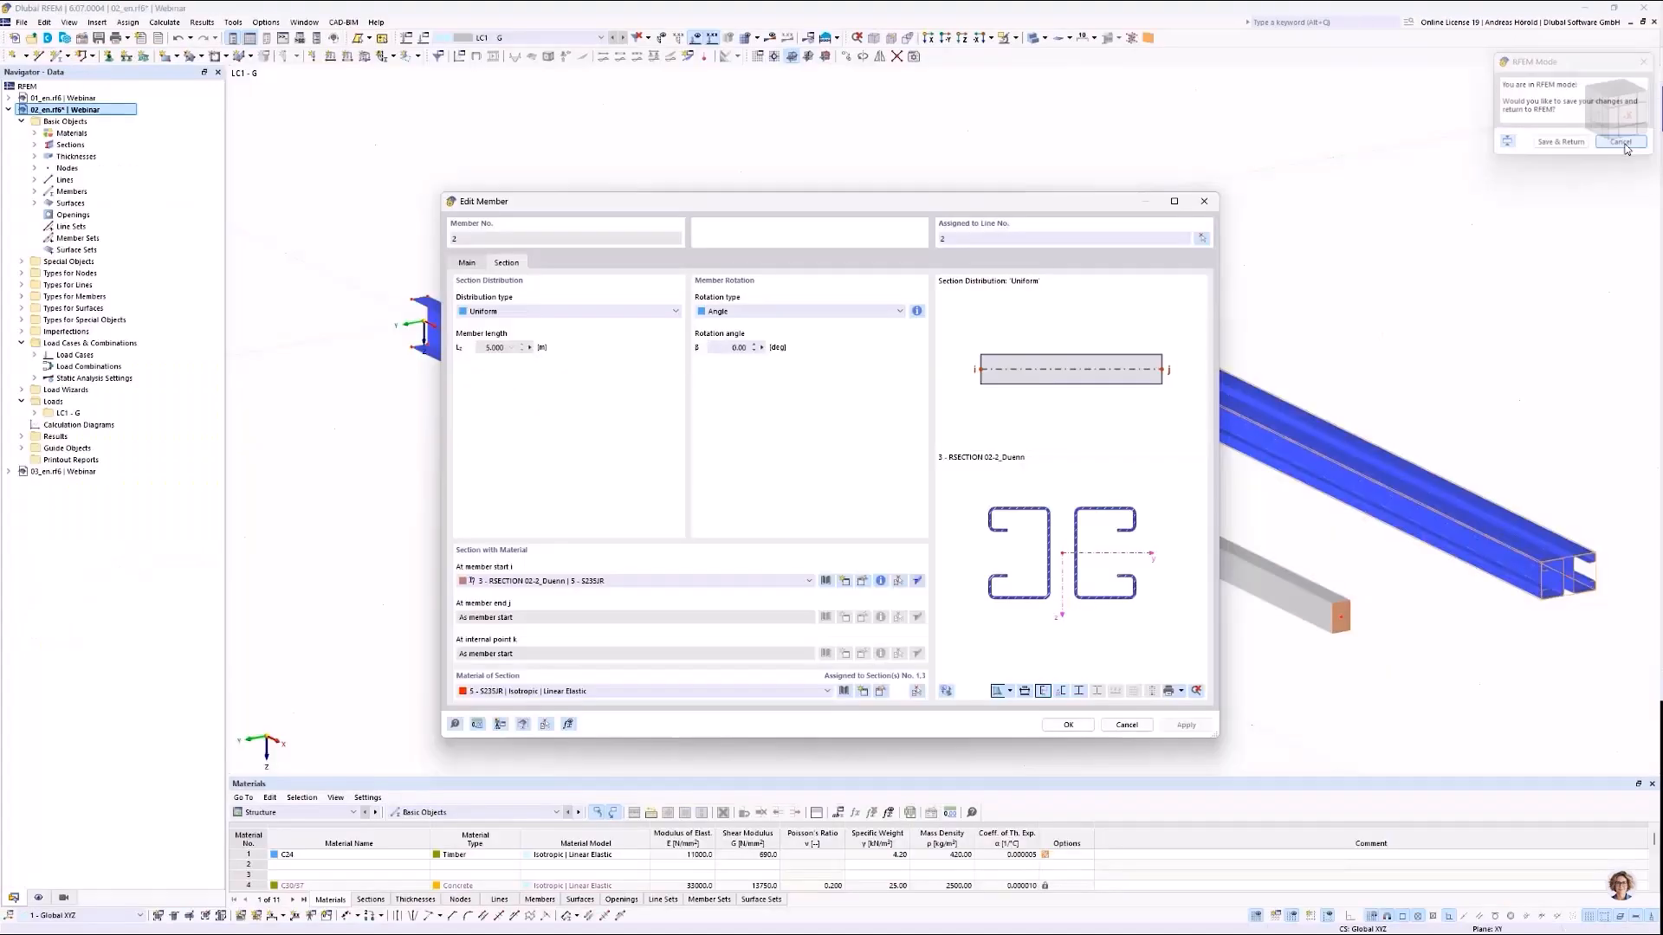
pyautogui.click(1129, 726)
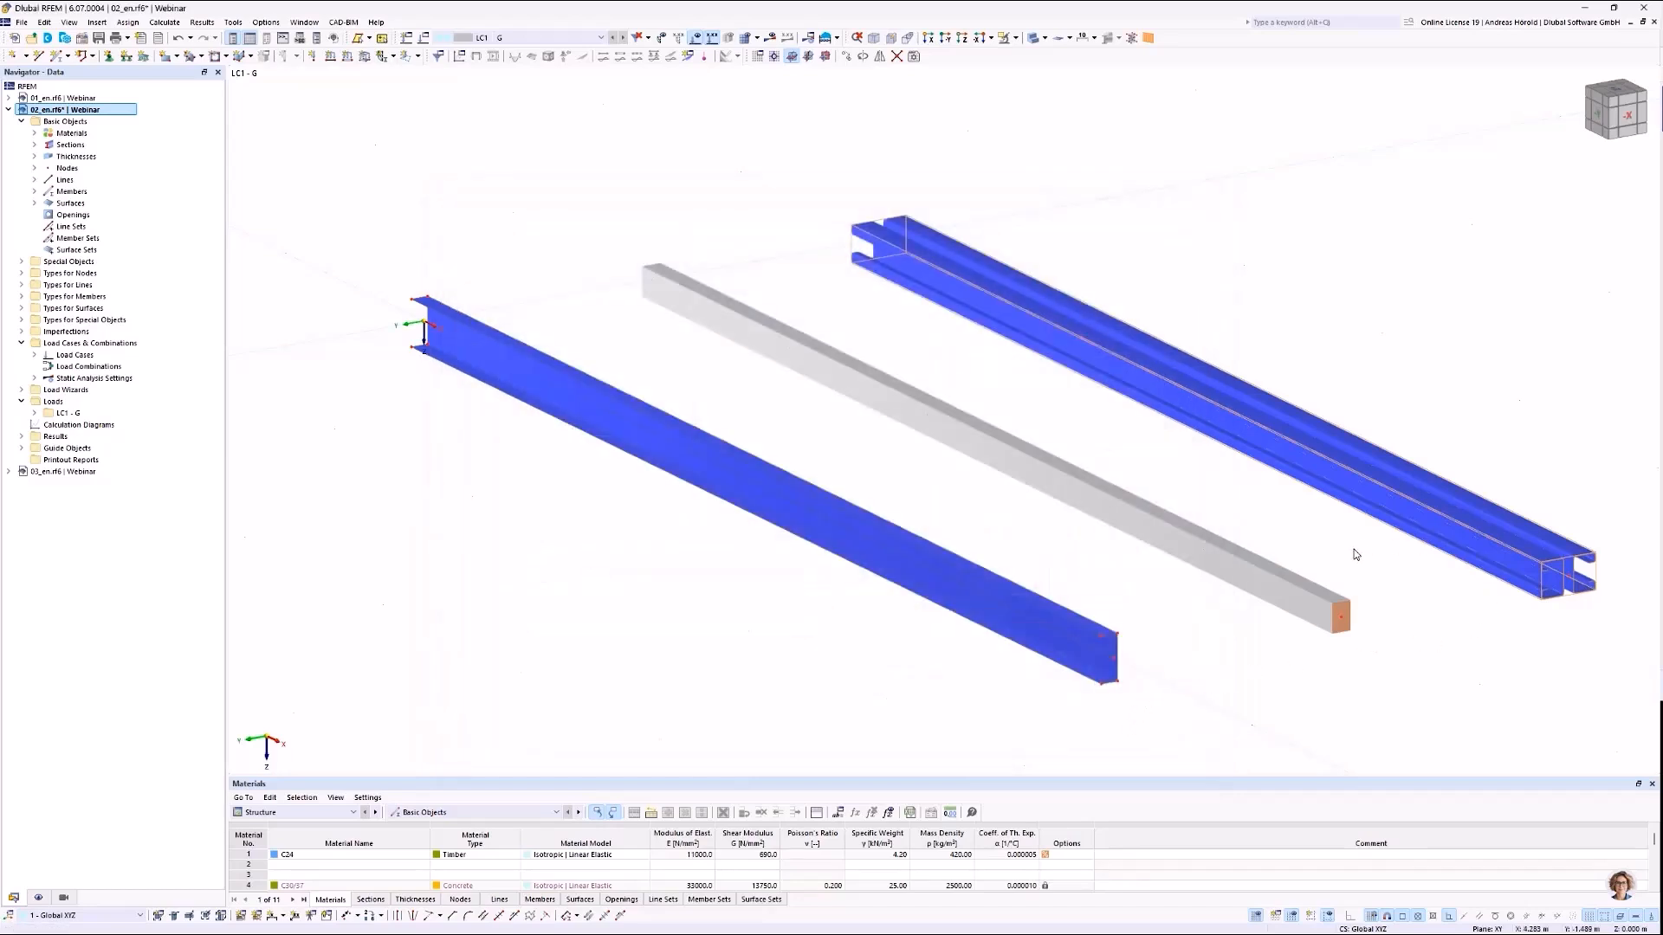
# Generate surfaces from the thin-walled double-C member 2 and inspect the properties of one upper flange surface.
pyautogui.rightClick(1338, 466)
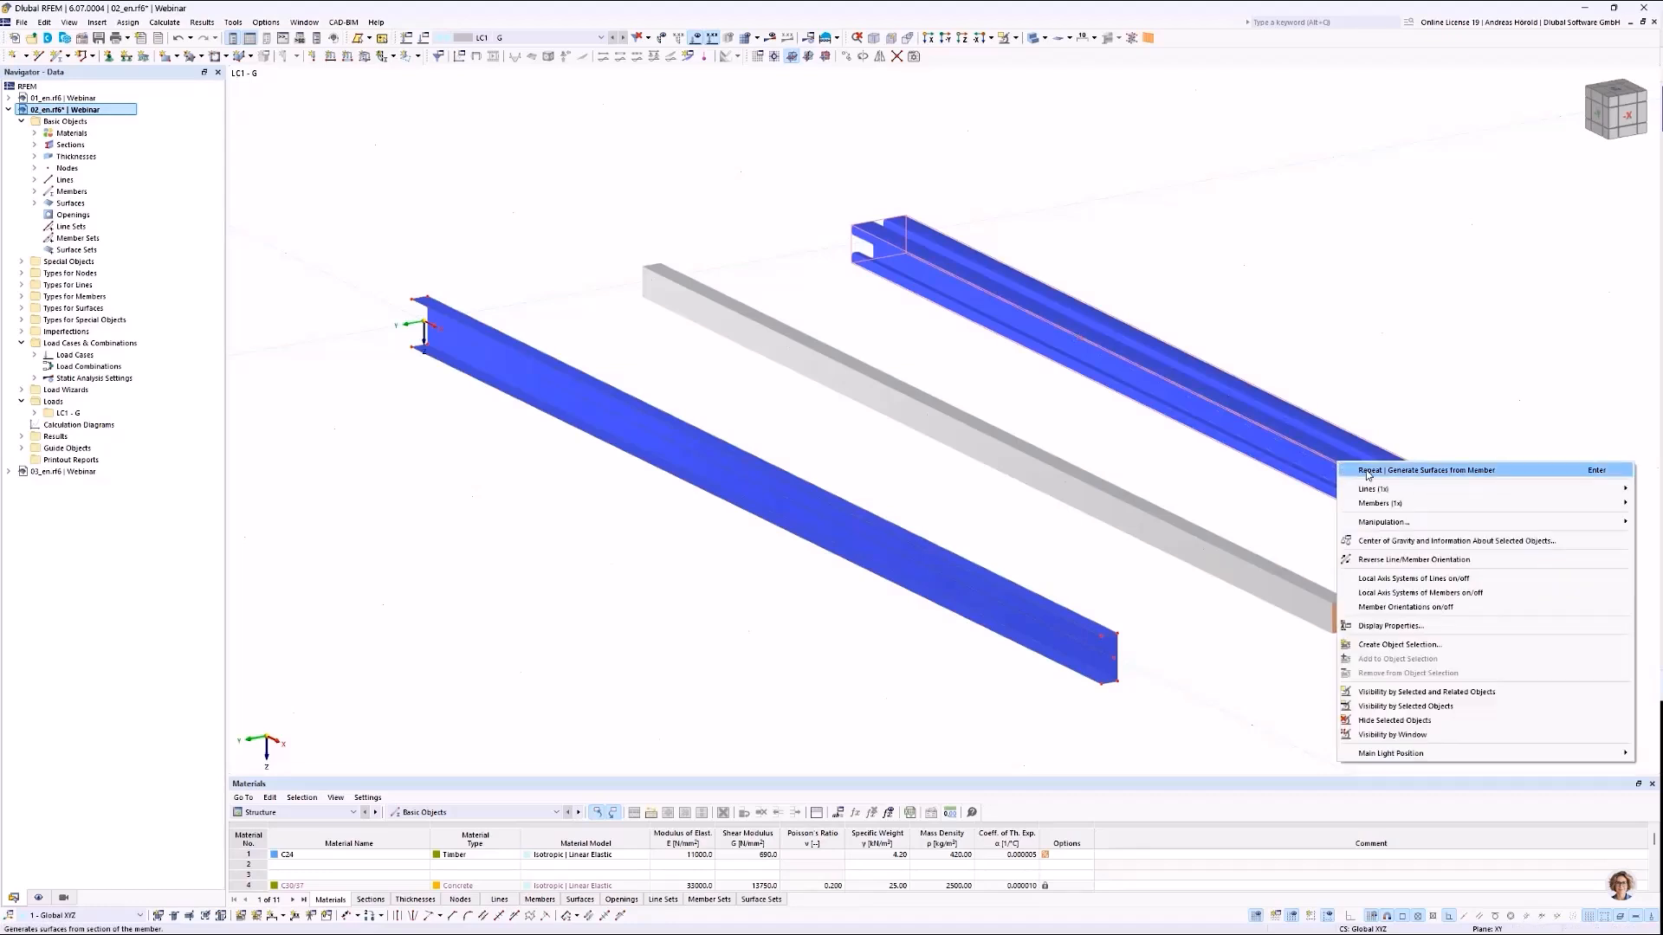
pyautogui.moveTo(1355, 503)
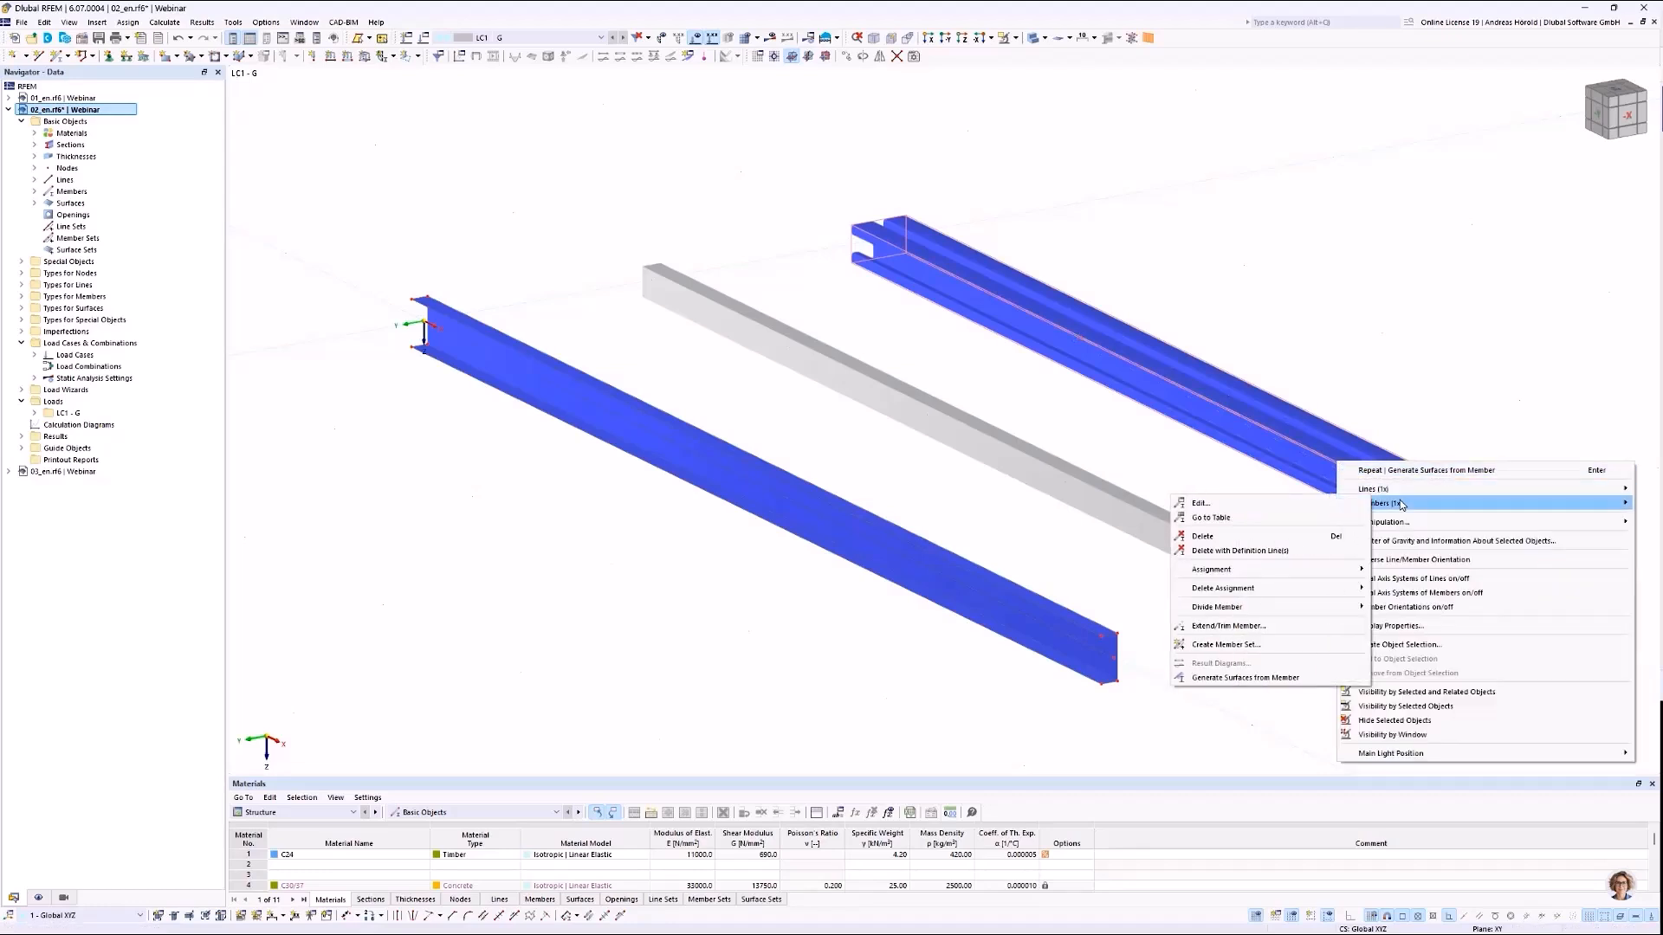
pyautogui.click(1247, 677)
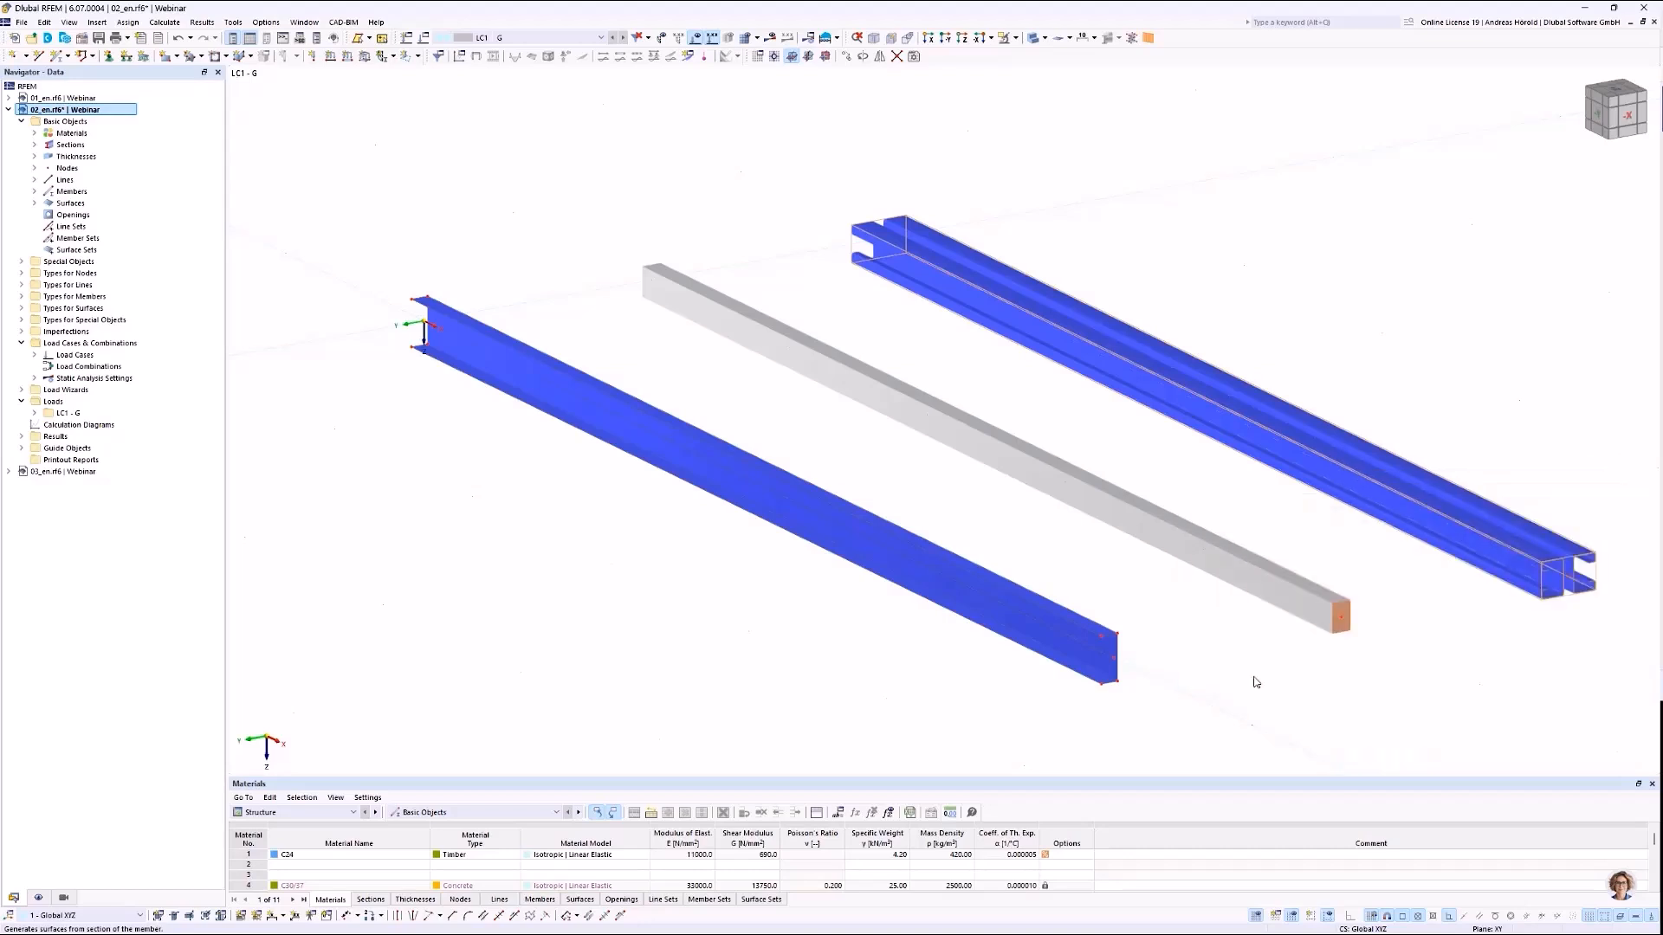
pyautogui.scroll(5, 1576, 549)
pyautogui.scroll(6, 1348, 389)
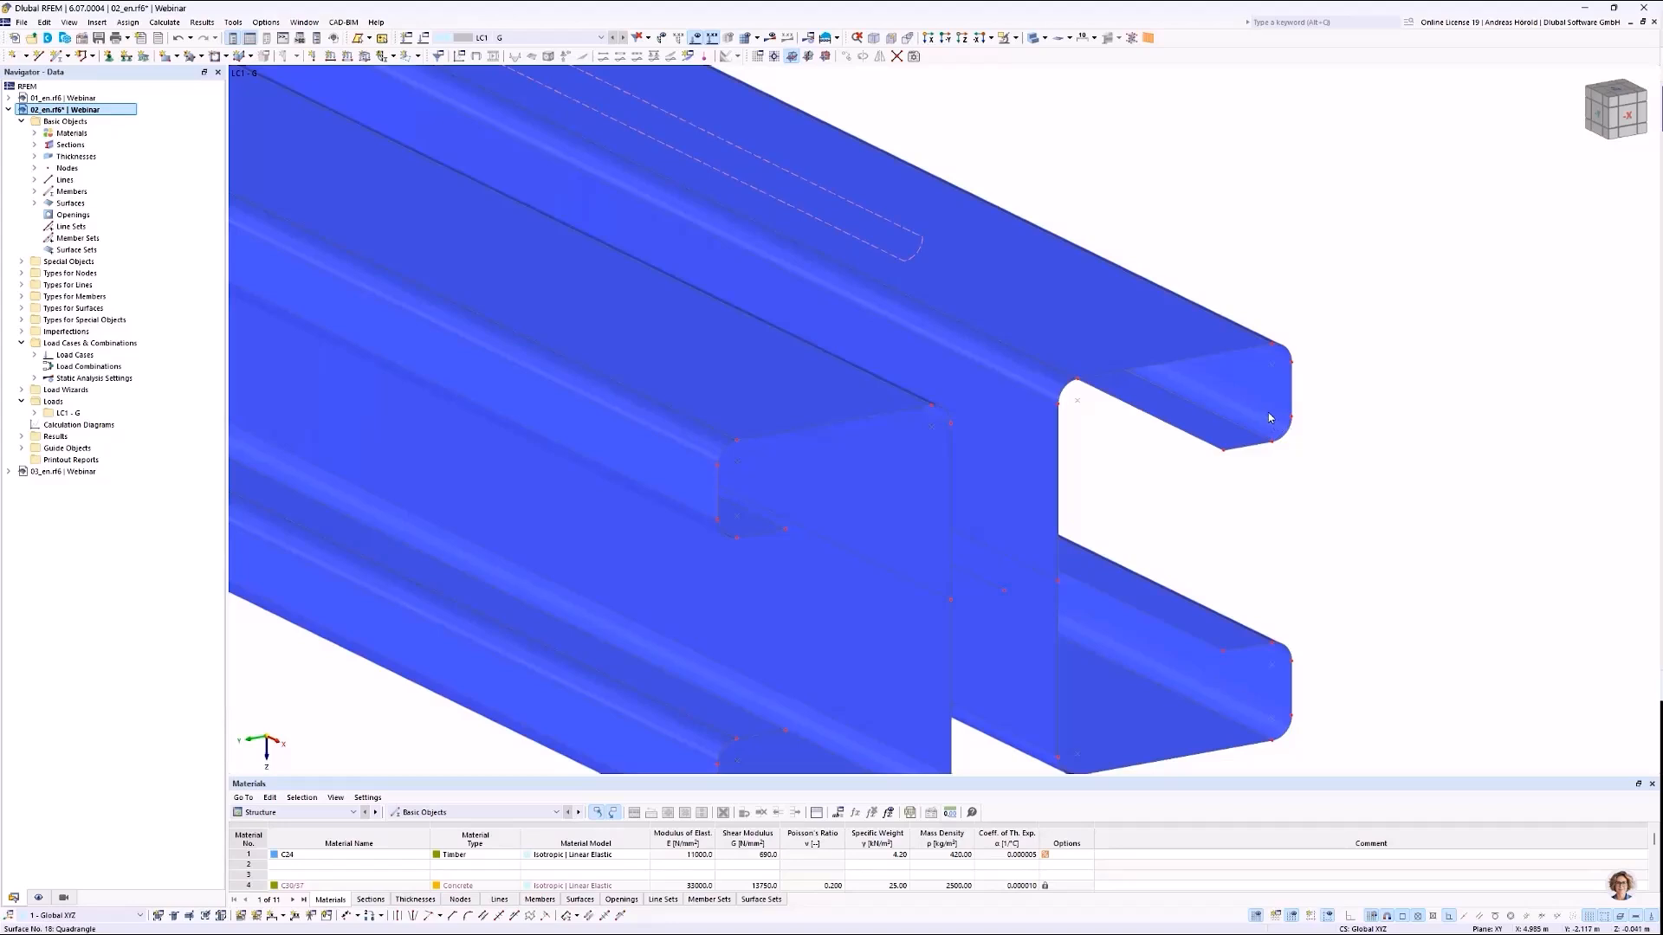
pyautogui.doubleClick(1204, 343)
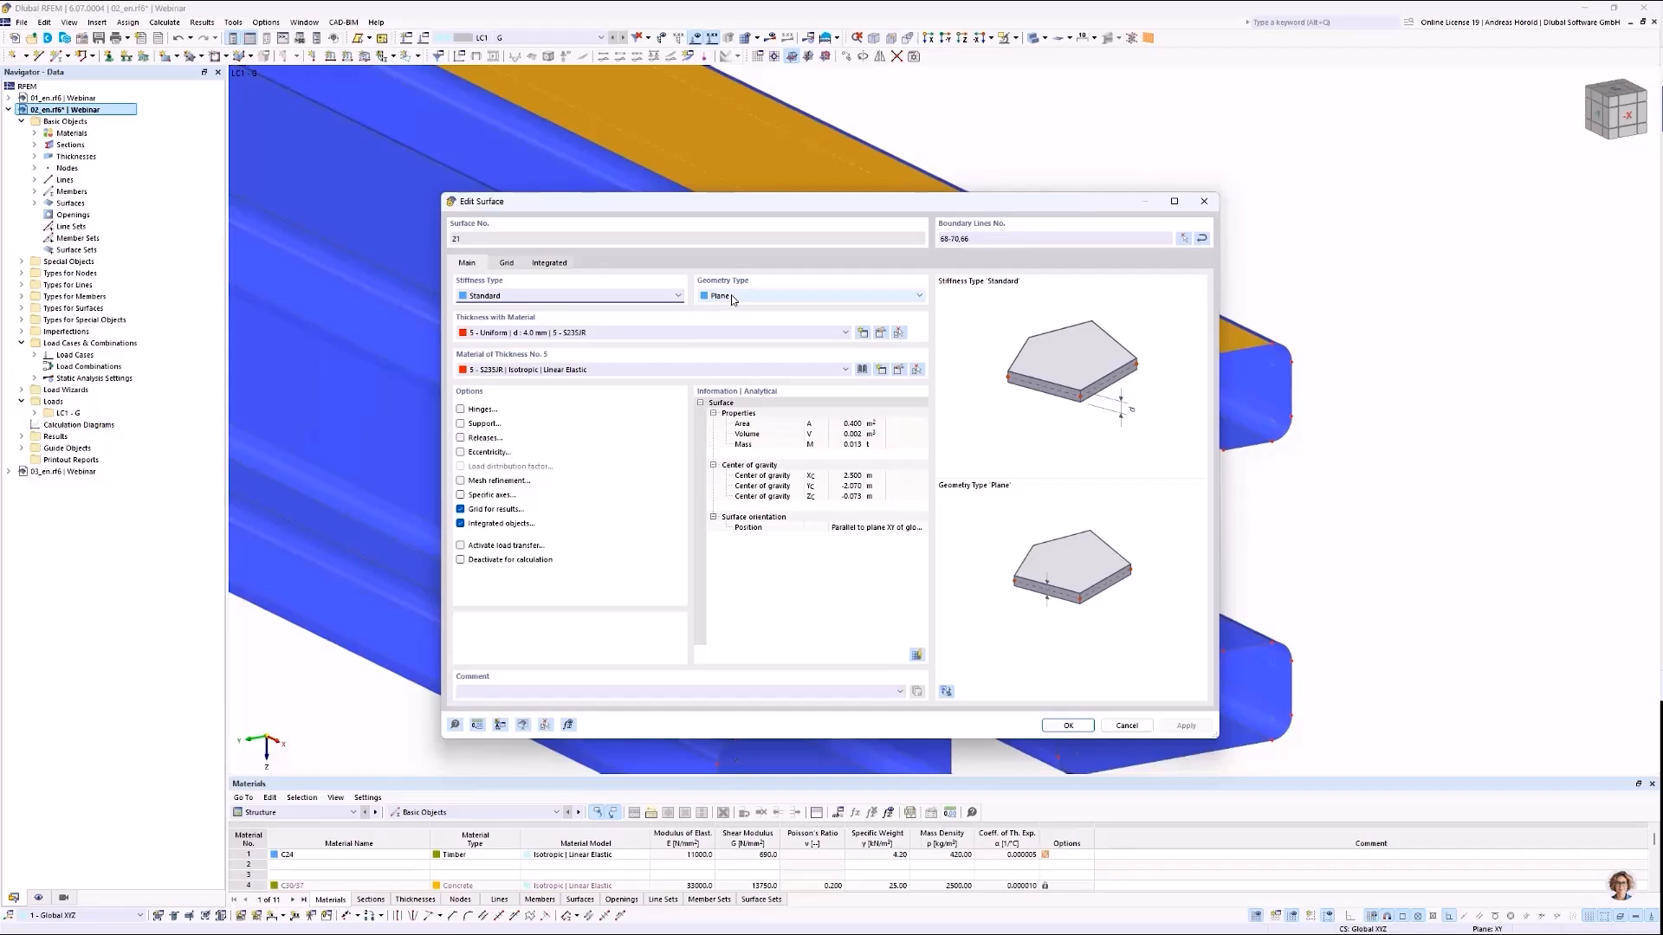
pyautogui.click(1125, 726)
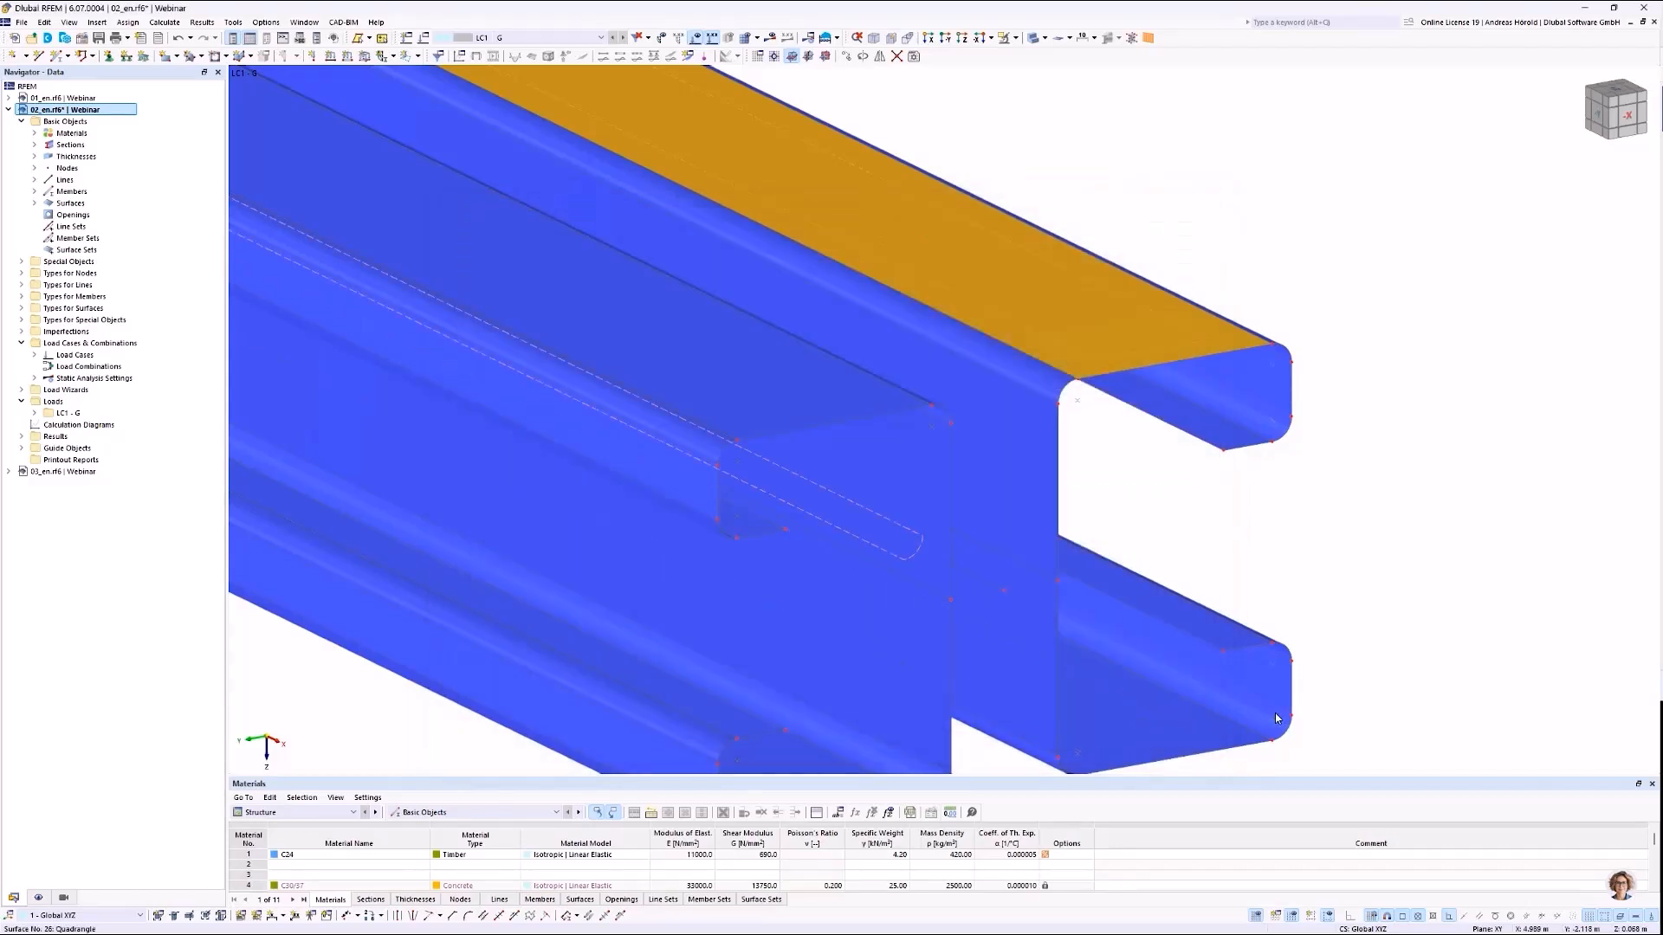
# Inspect the geometry type and thickness of the rounded lower corner surface of the double-C profile, leaving it unchanged.
pyautogui.scroll(3, 1280, 708)
pyautogui.doubleClick(1275, 724)
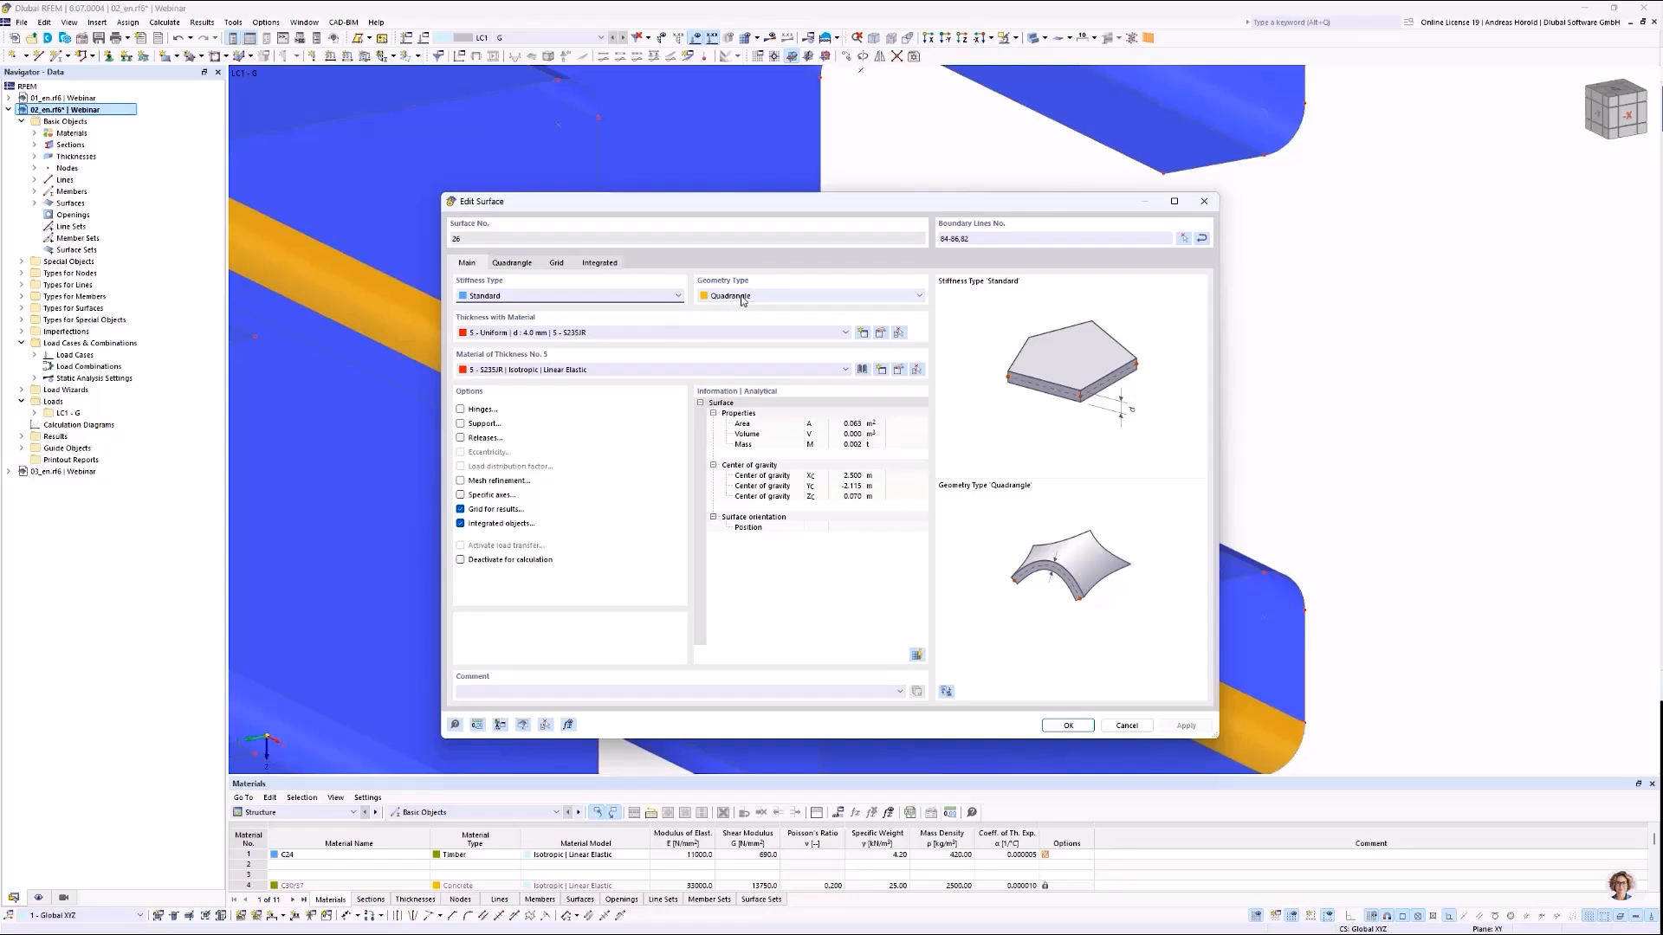
pyautogui.click(1126, 726)
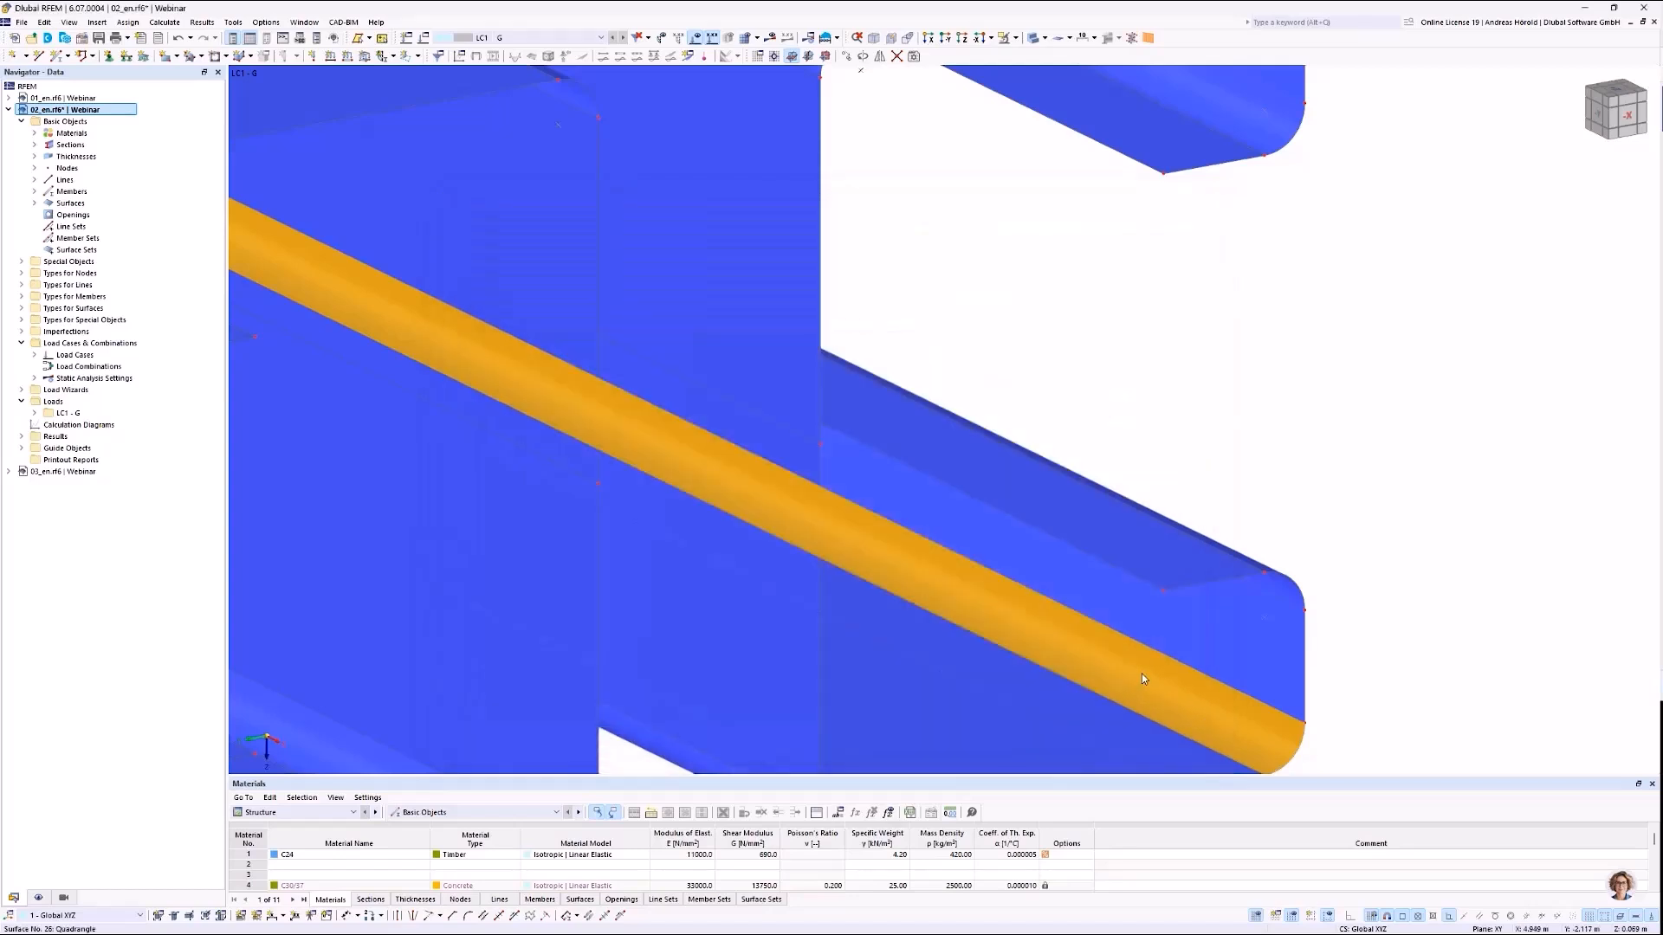
pyautogui.scroll(-5, 1142, 674)
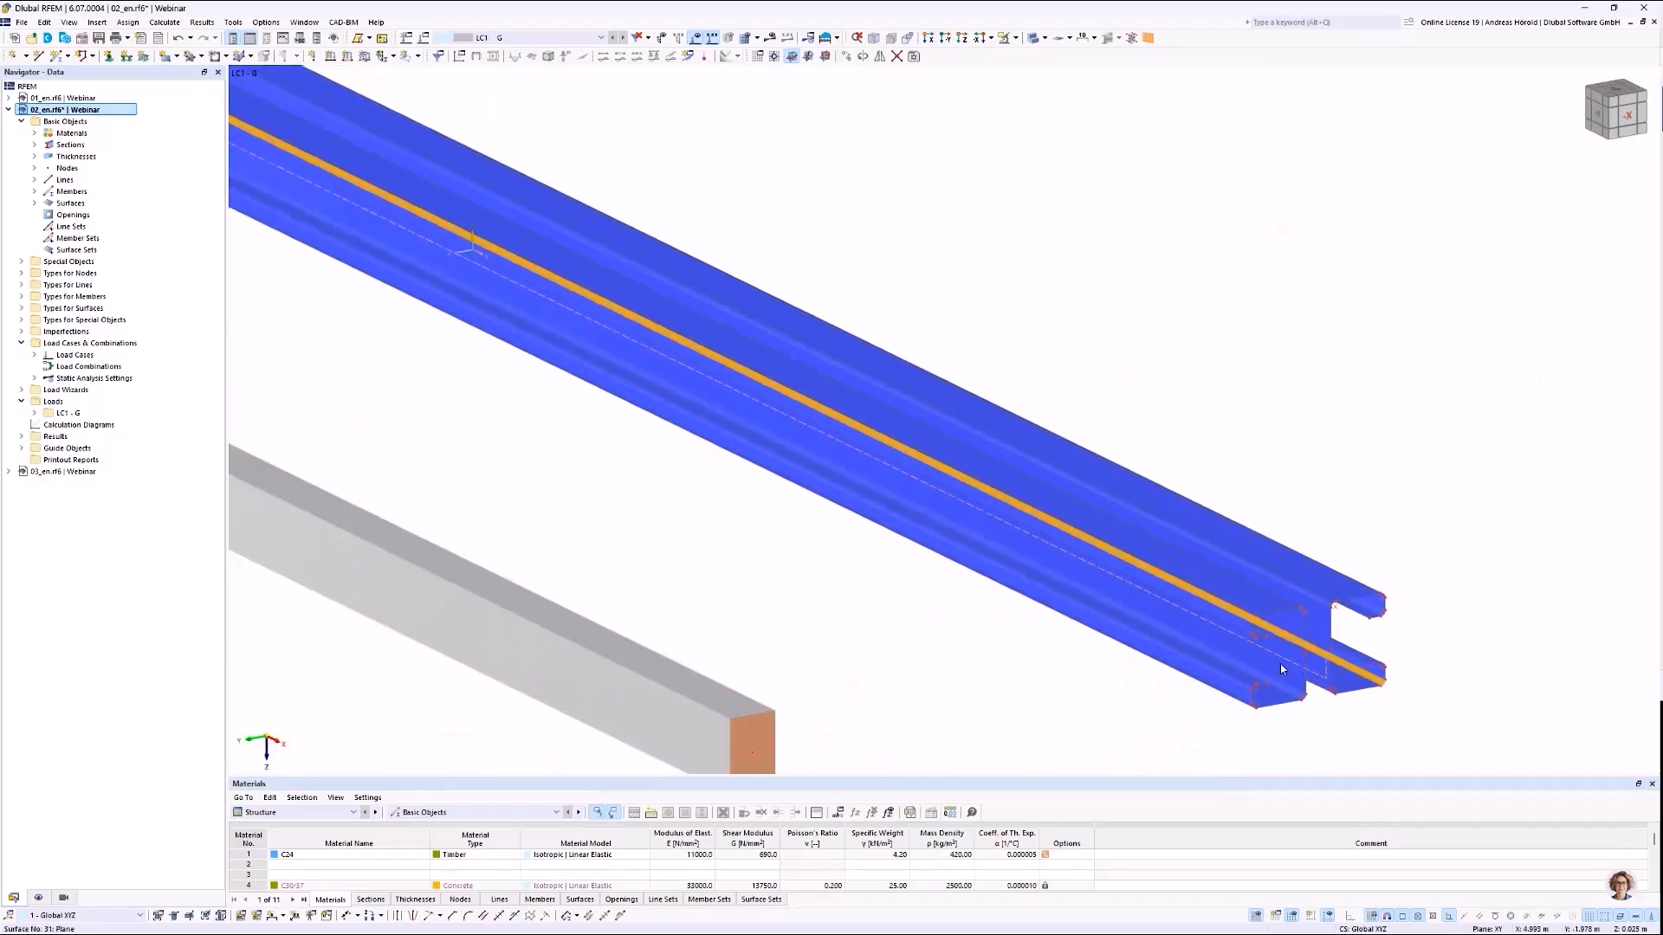
pyautogui.scroll(-6, 1297, 670)
pyautogui.click(1204, 597)
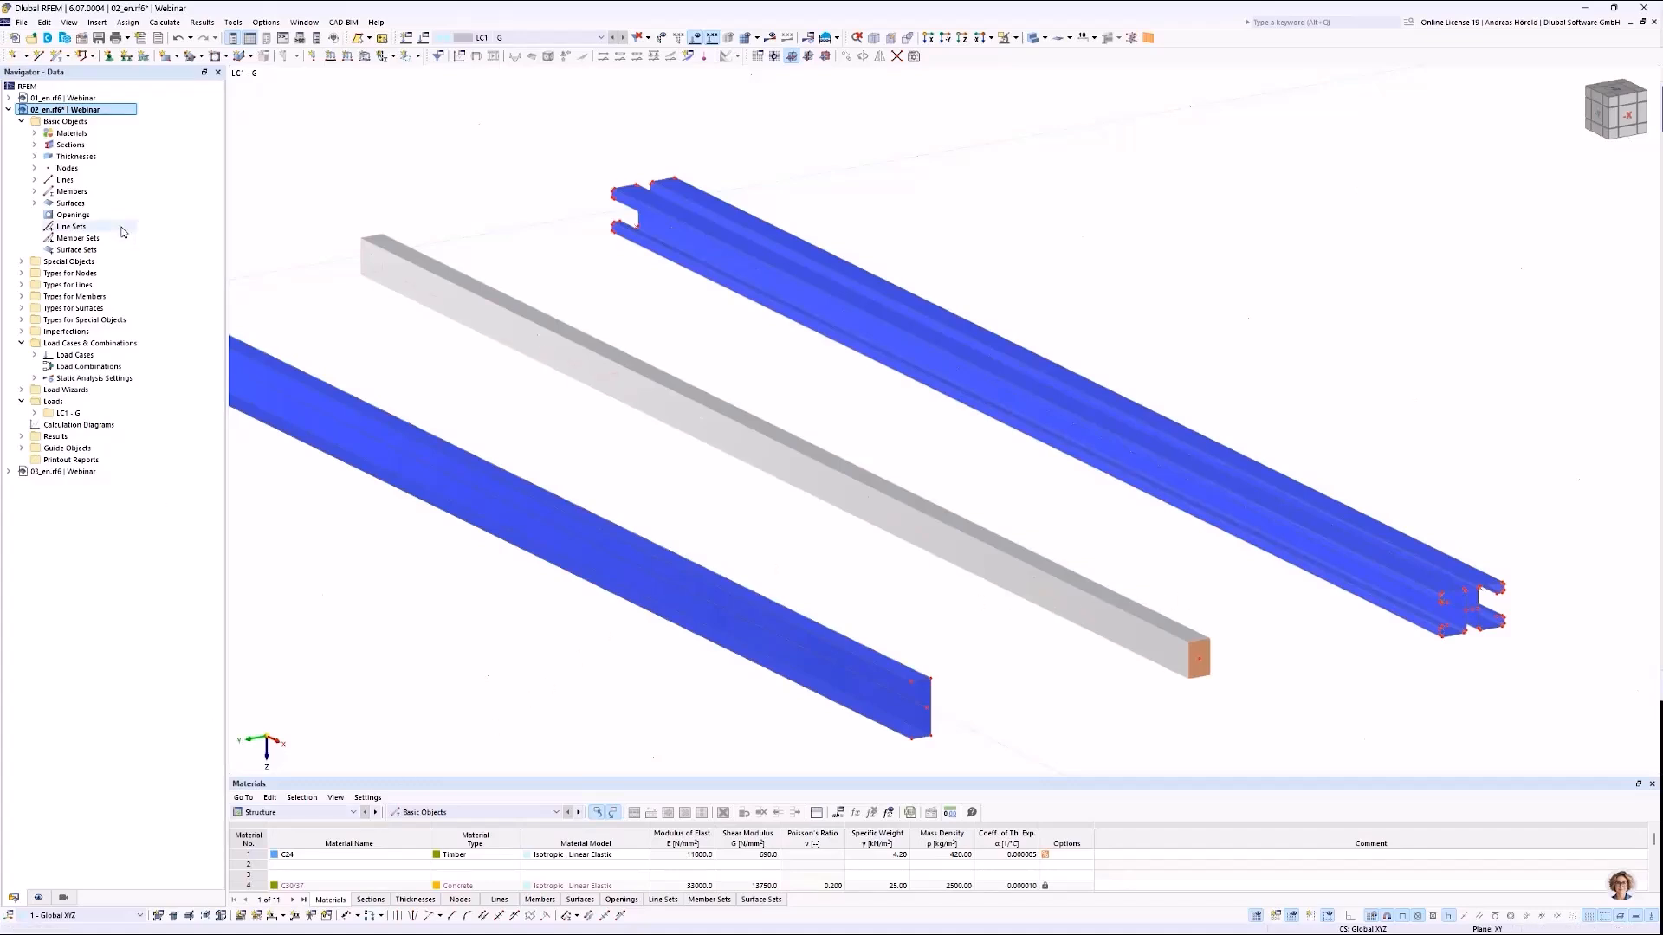
# Switch to the 03_en.rf6 model and display its three composite beams as a wireframe model.
pyautogui.click(57, 472)
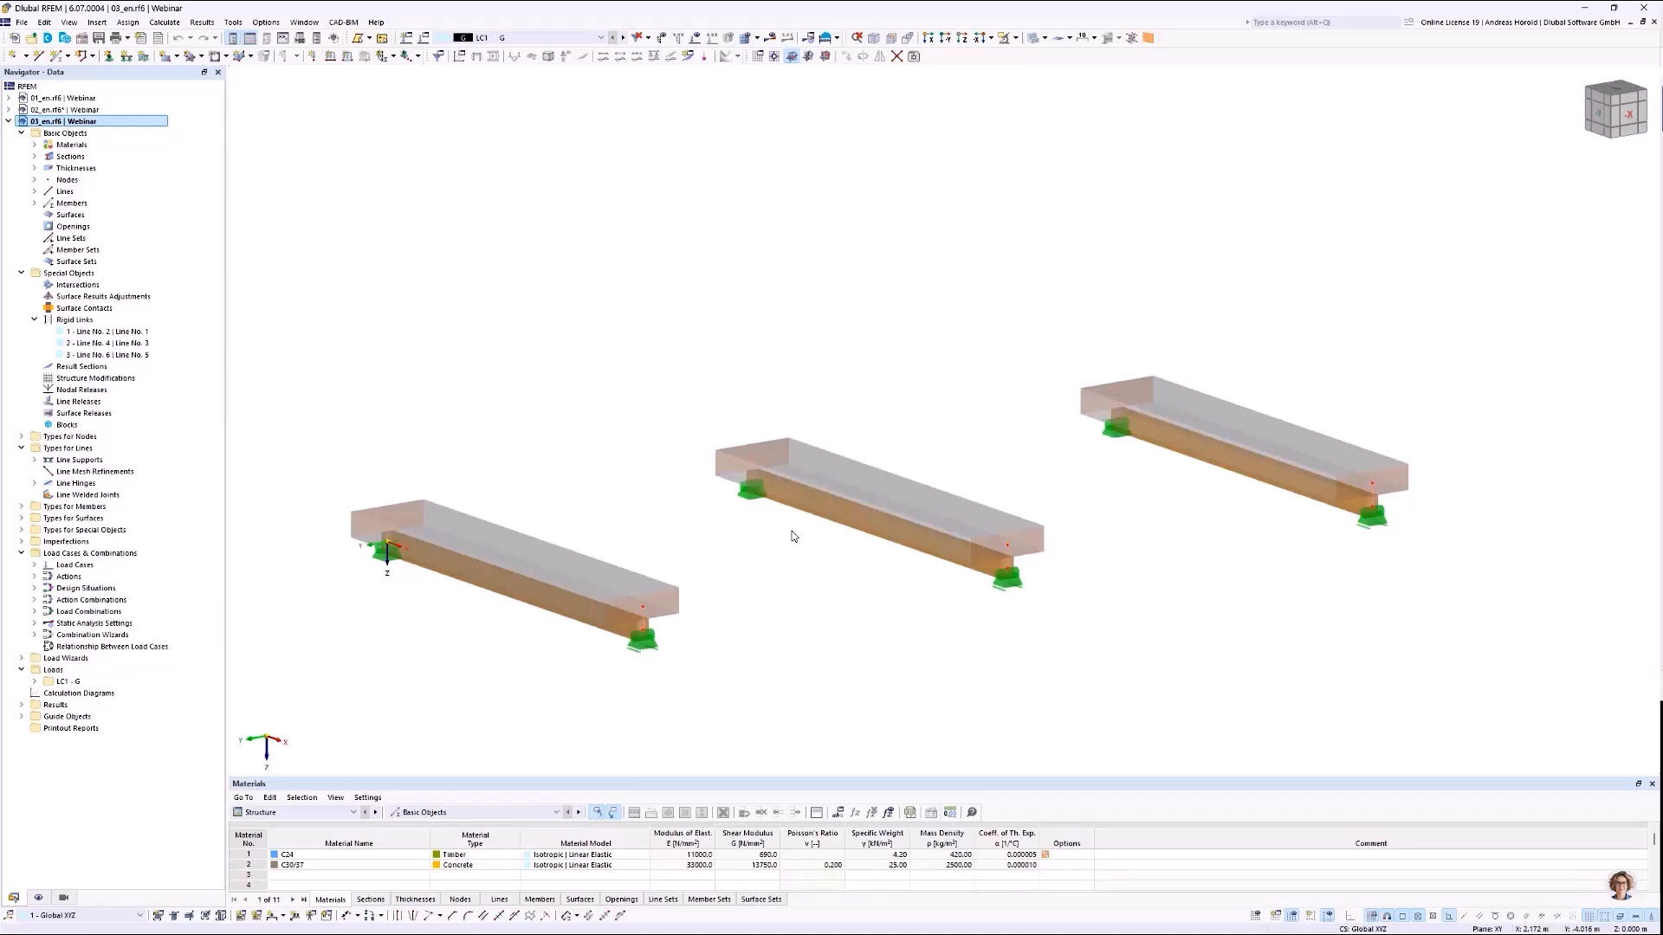
pyautogui.moveTo(849, 586); pyautogui.dragTo(792, 483, button='middle')
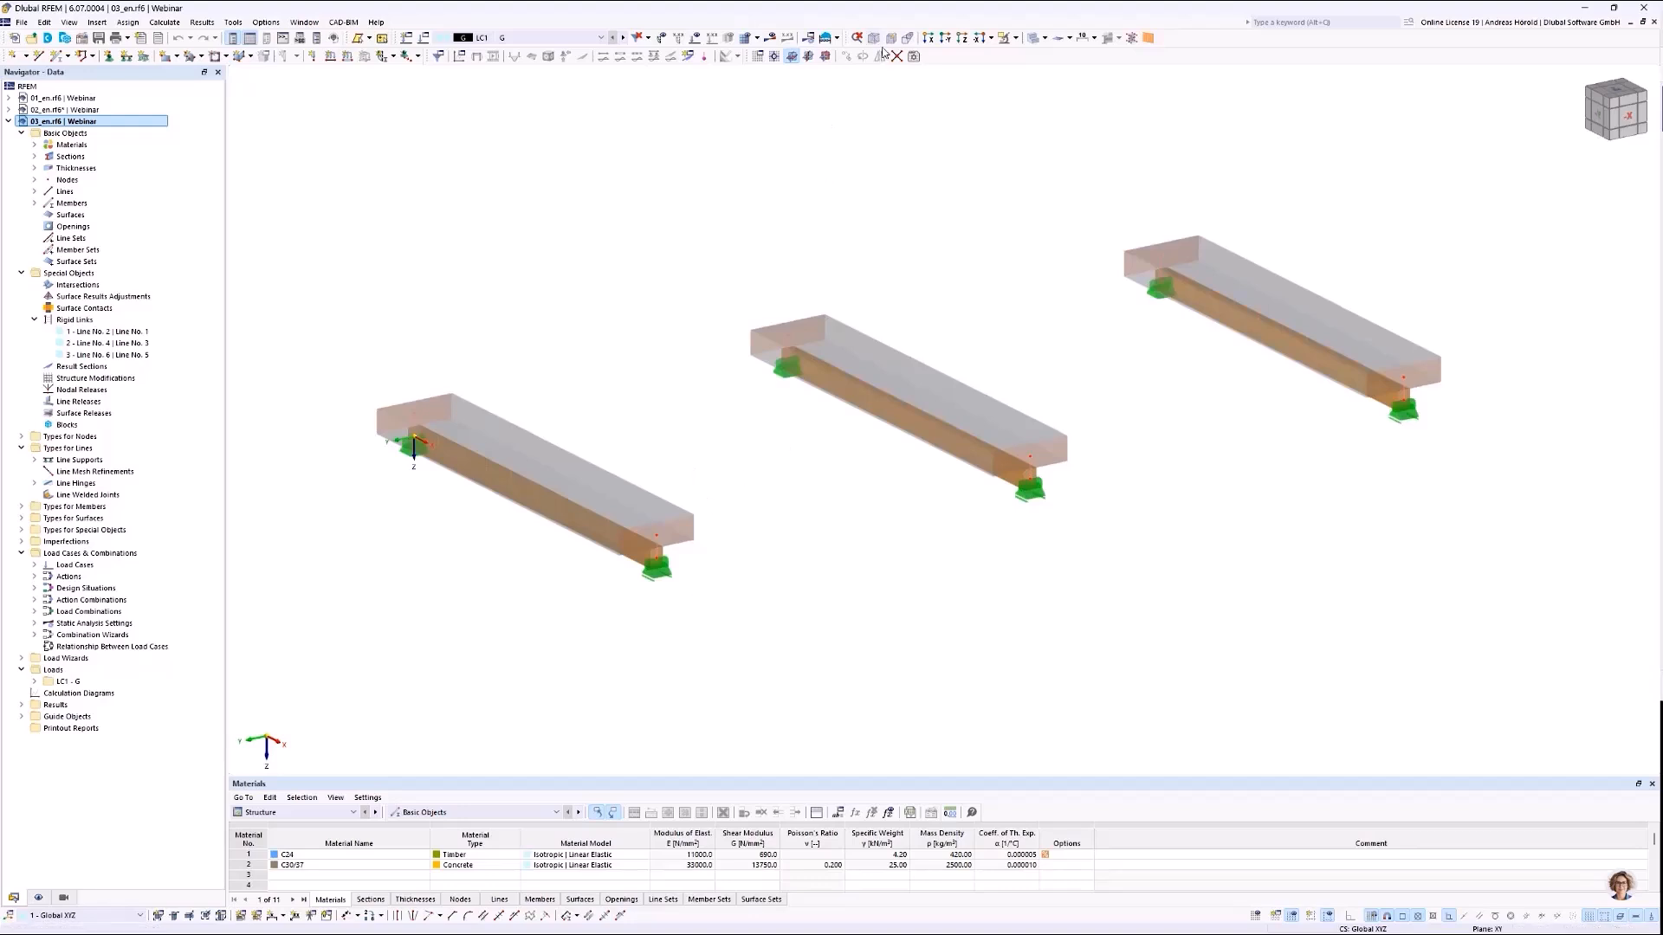
pyautogui.click(1045, 38)
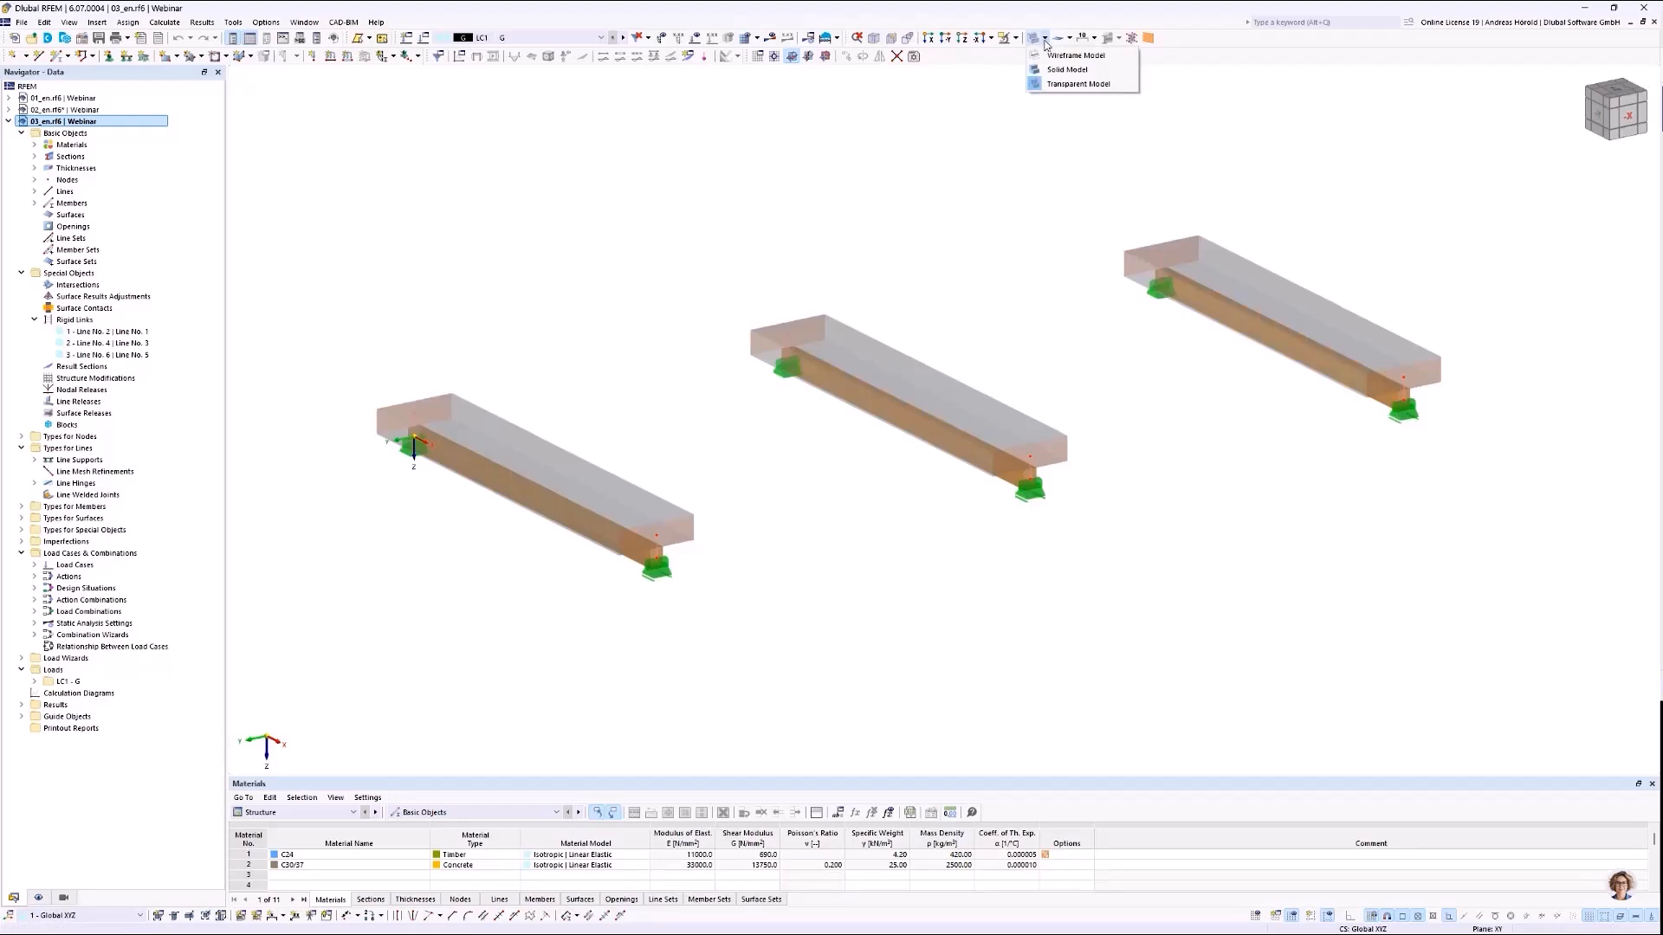
pyautogui.click(1075, 55)
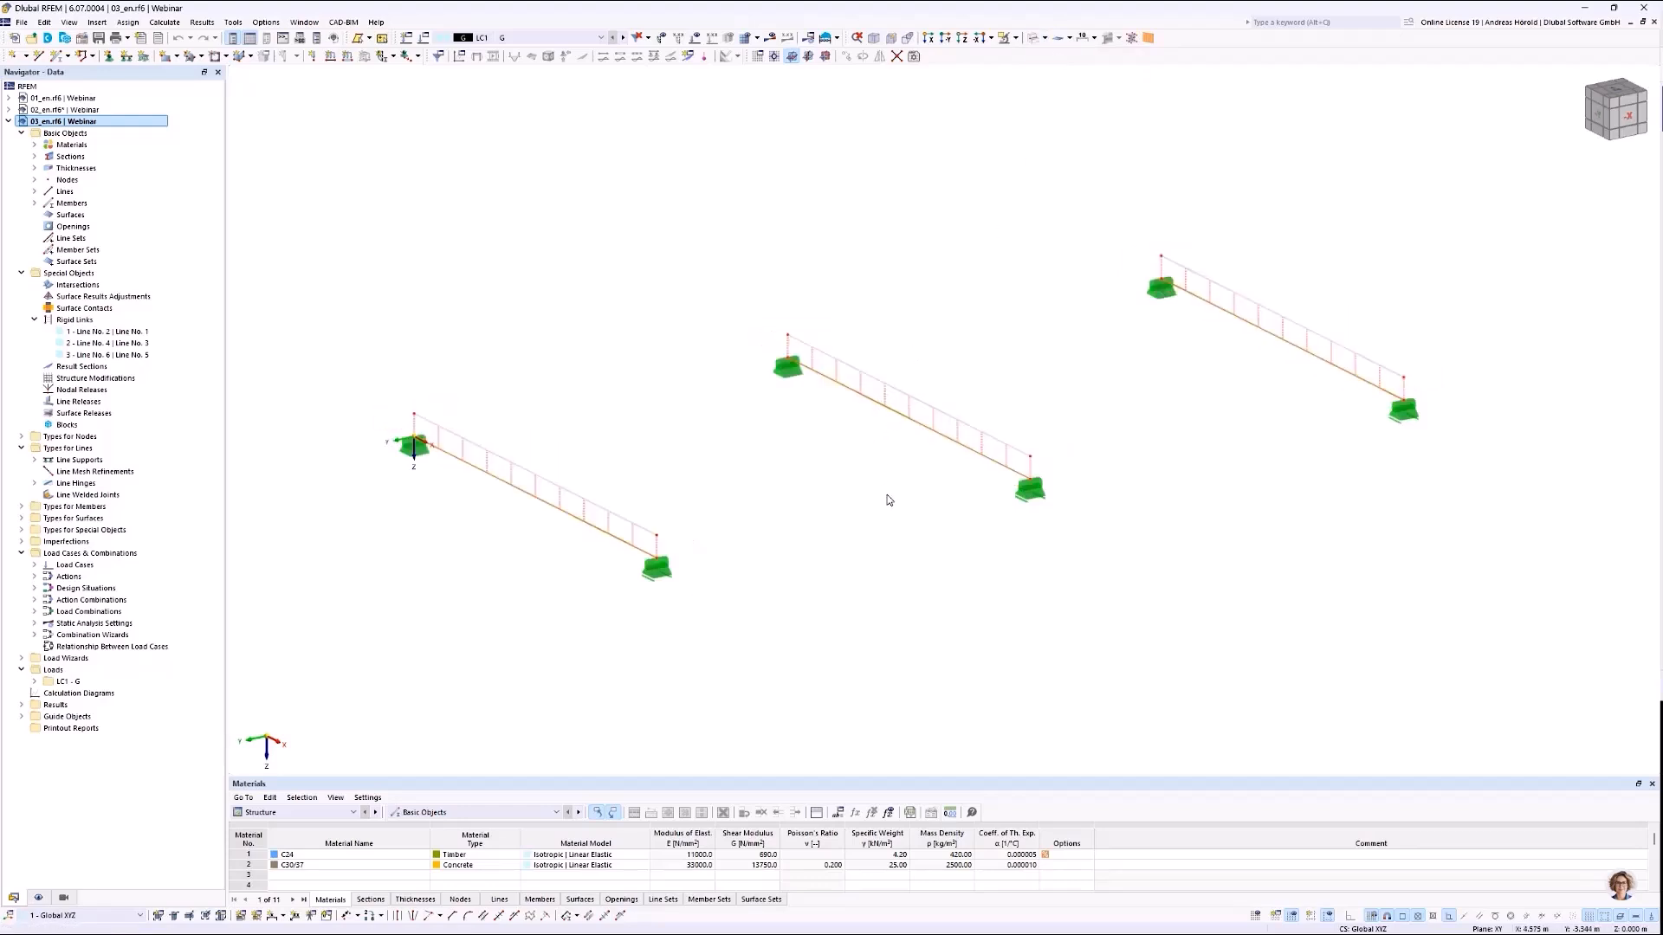
# Review the section and material of the middle beam's upper member 4 and lower member 3 without changing them.
pyautogui.scroll(2, 887, 494)
pyautogui.moveTo(887, 494); pyautogui.dragTo(1065, 535, button='middle')
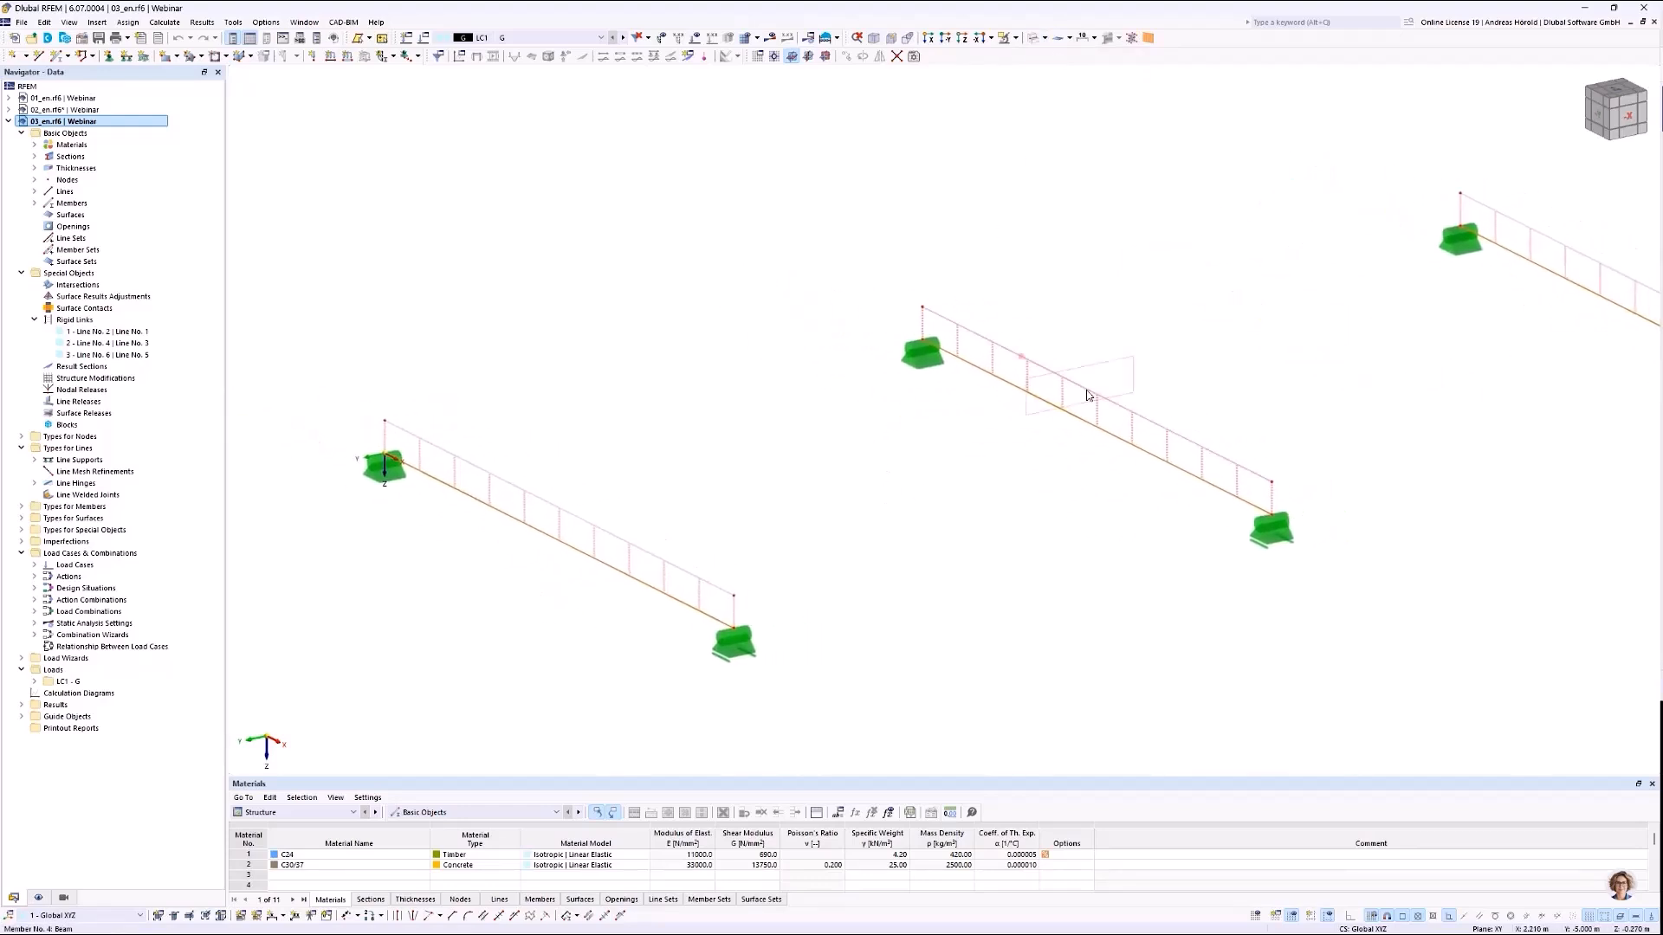
pyautogui.doubleClick(1157, 430)
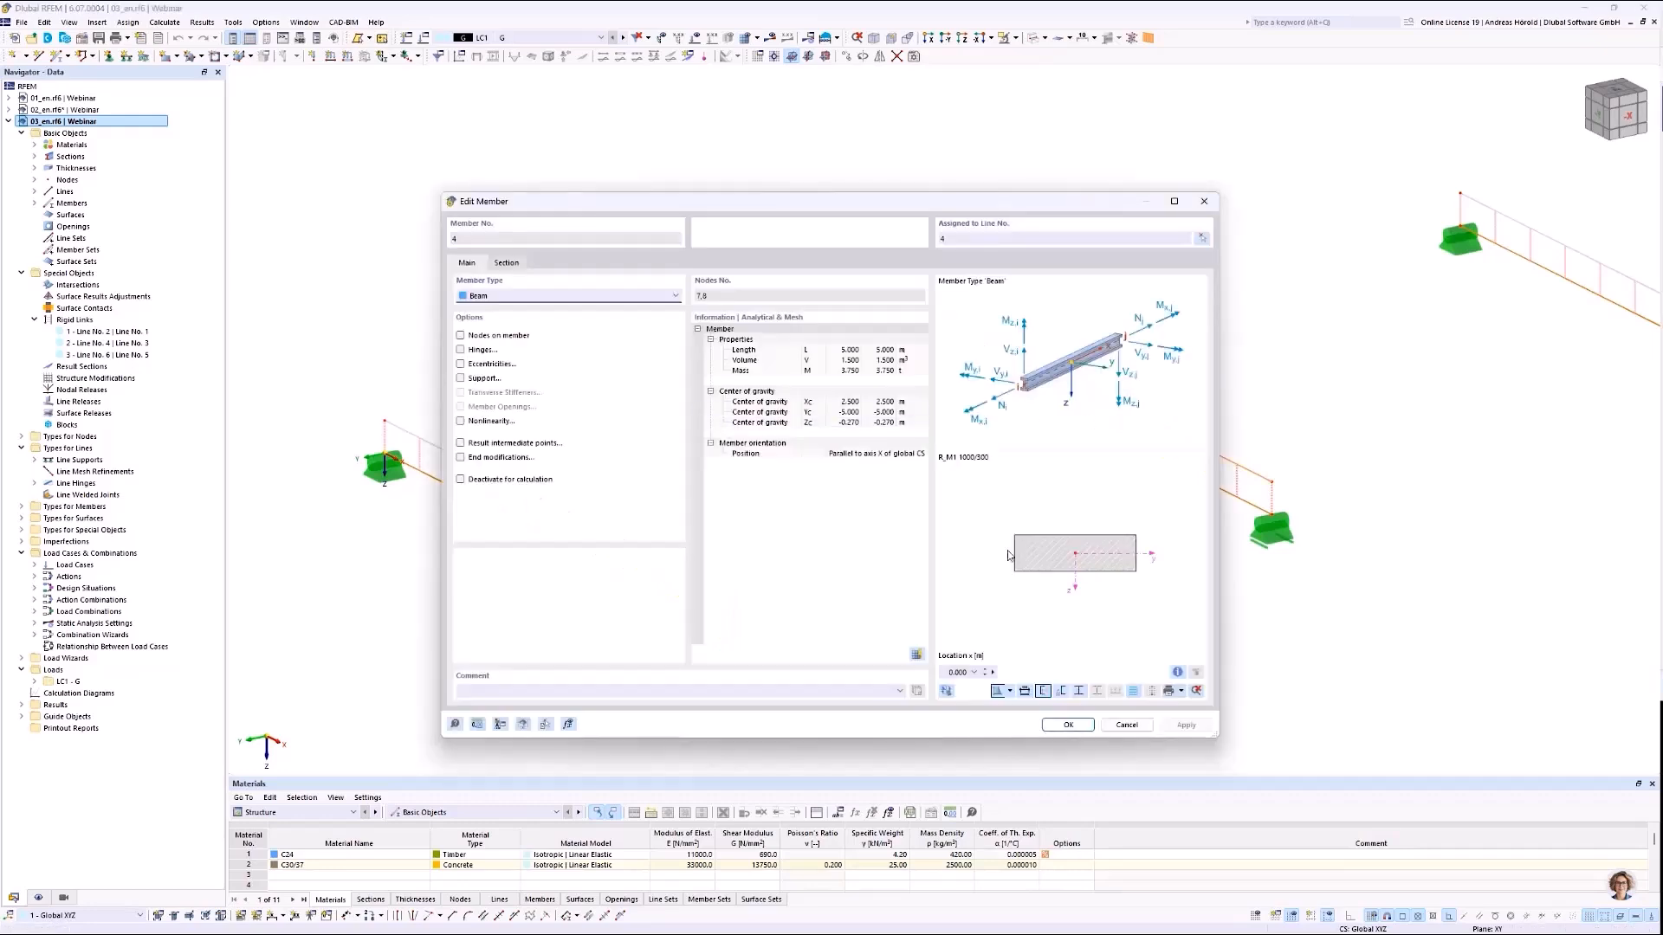
pyautogui.click(508, 262)
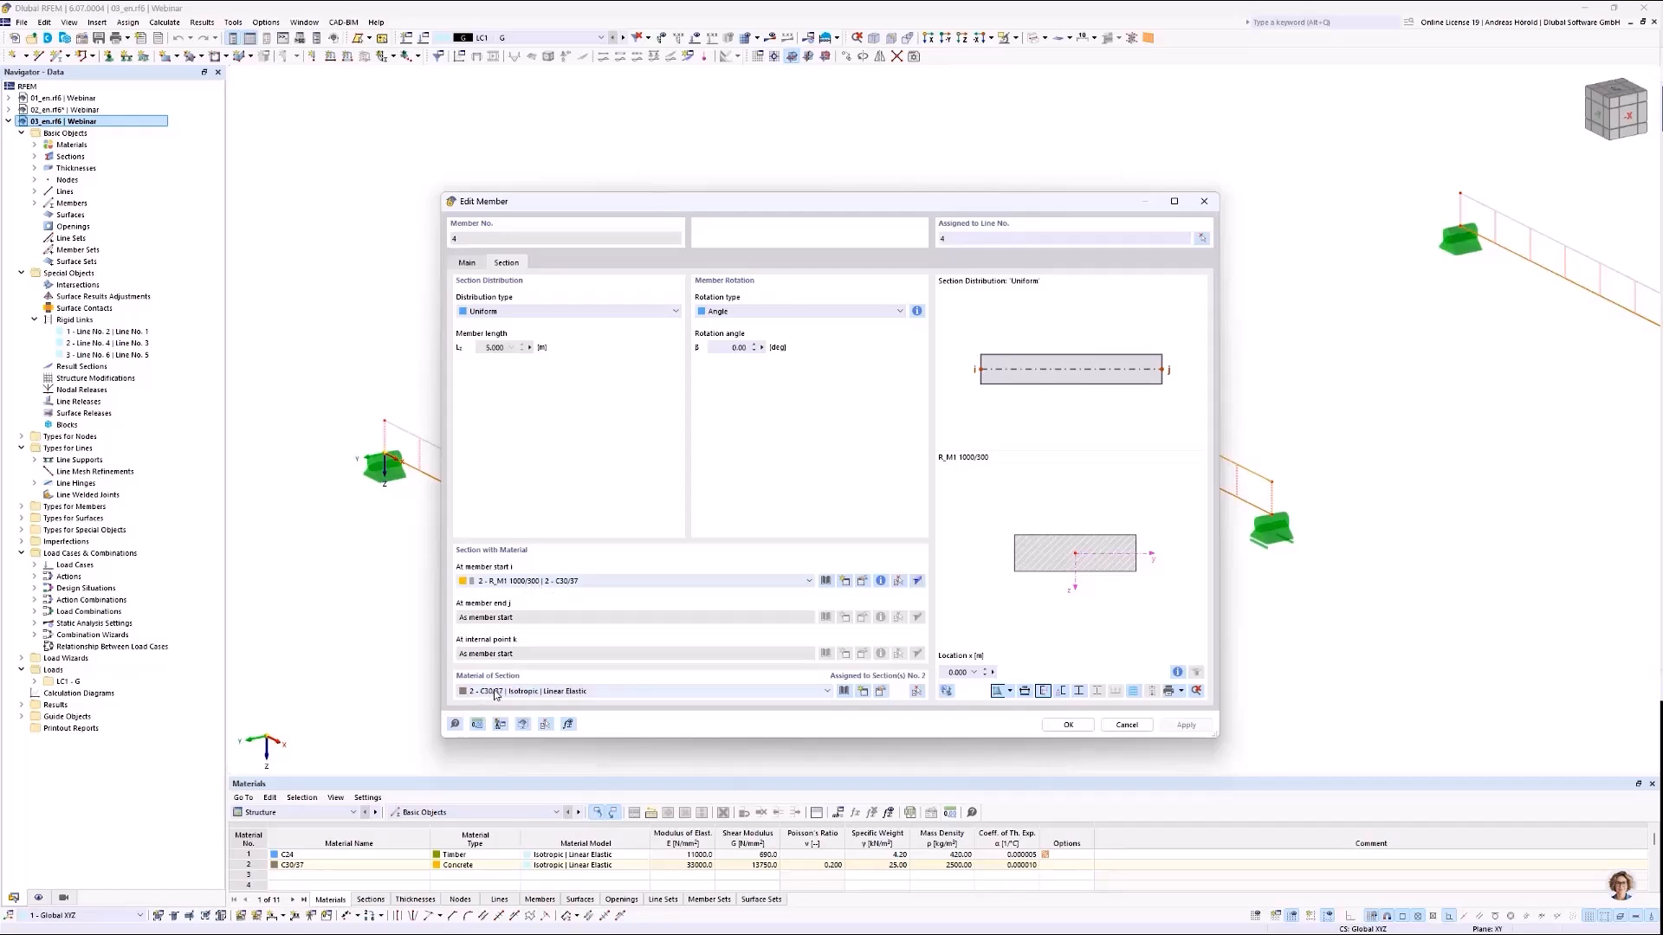
pyautogui.click(1126, 726)
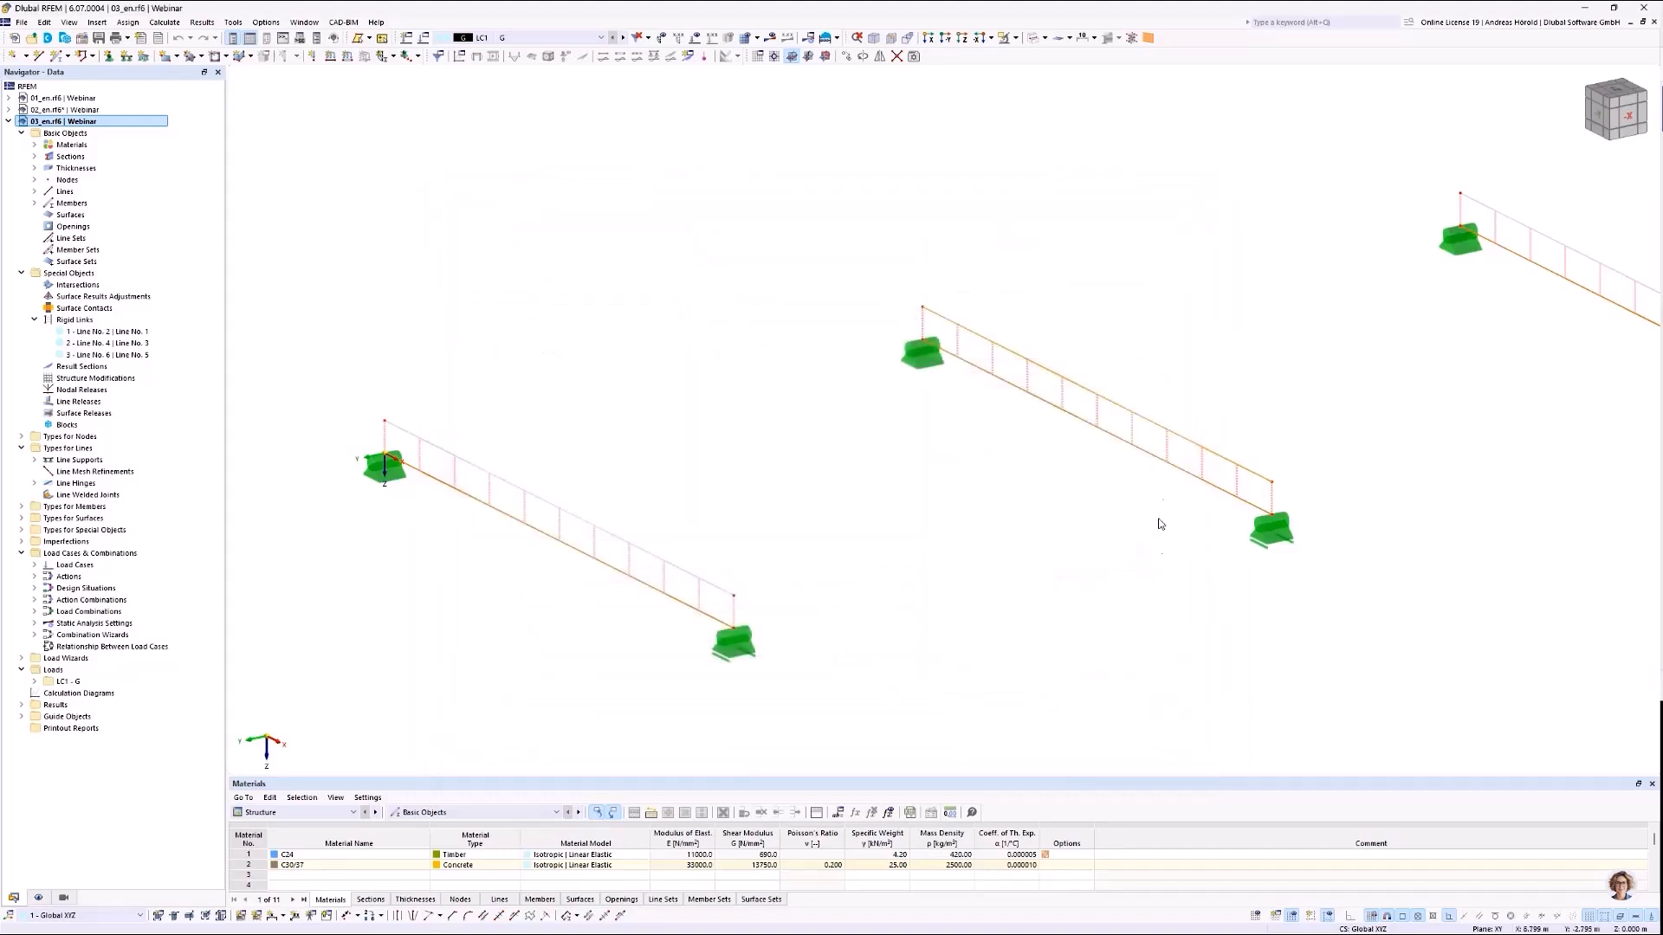
pyautogui.doubleClick(1183, 474)
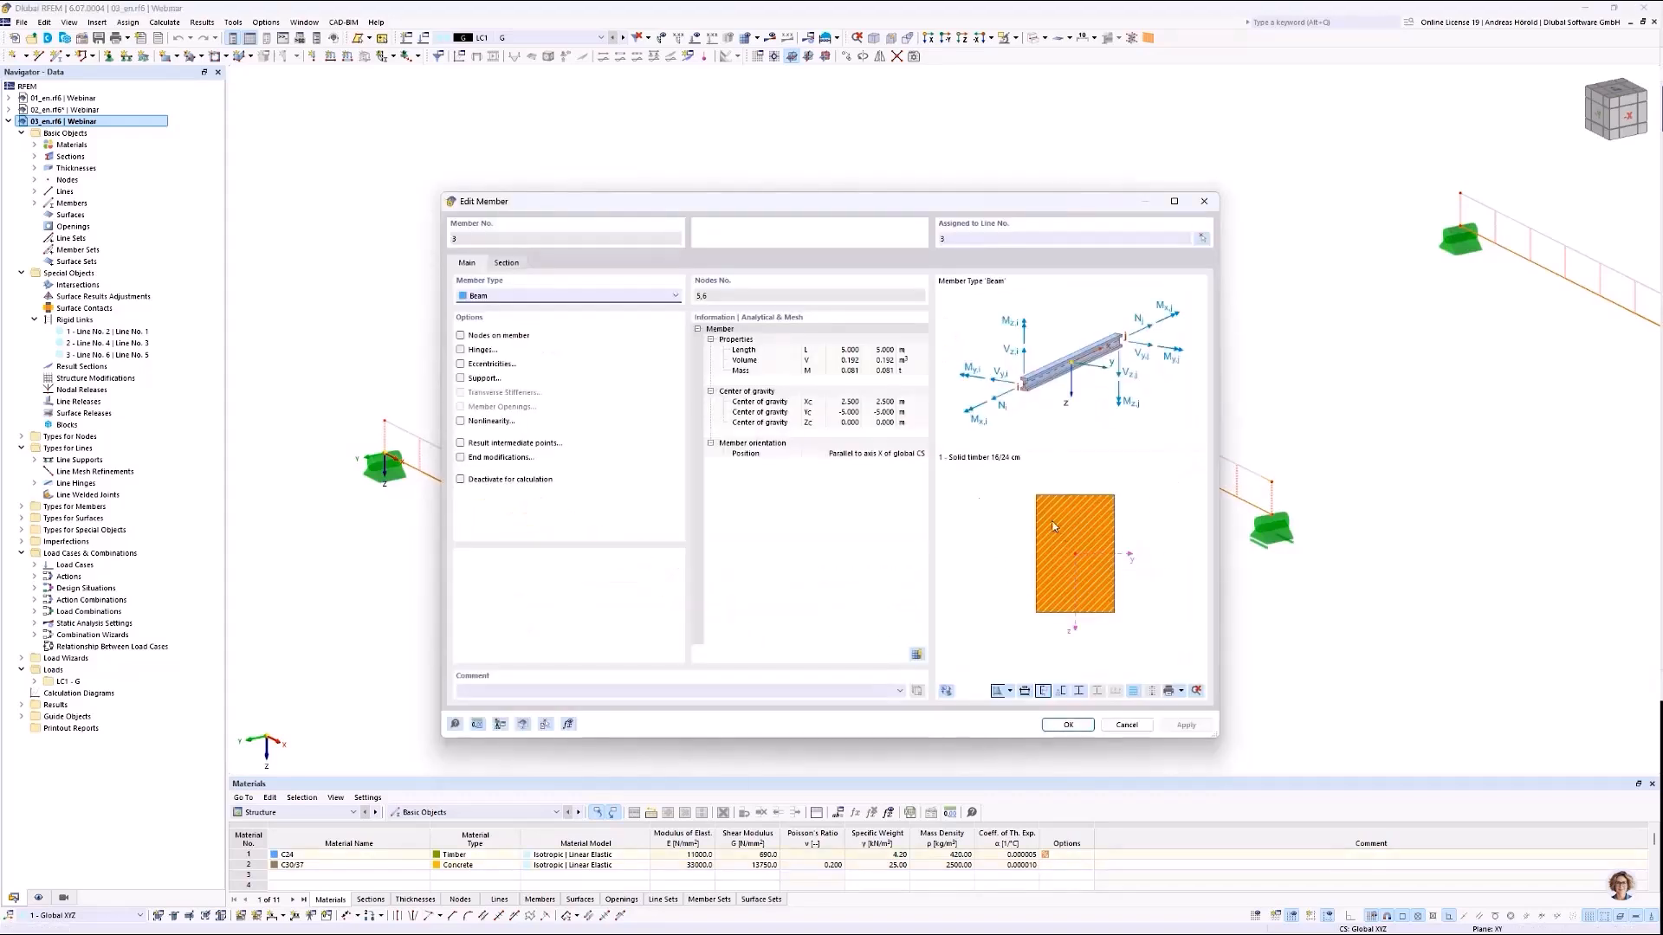
pyautogui.click(507, 264)
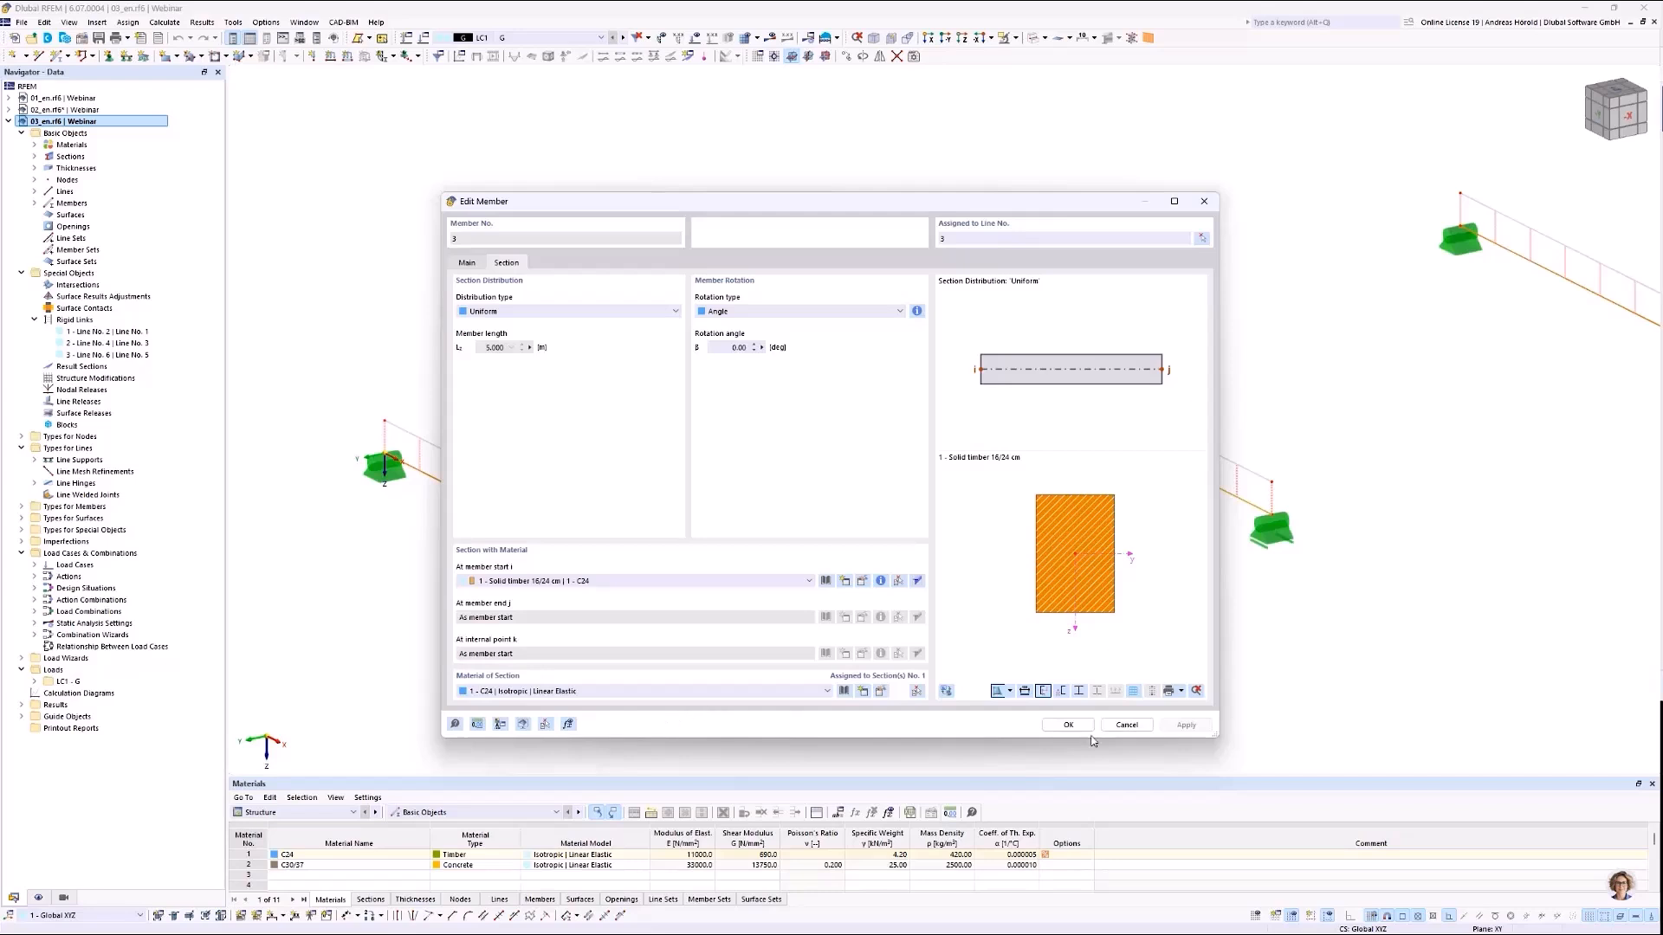
pyautogui.click(1128, 726)
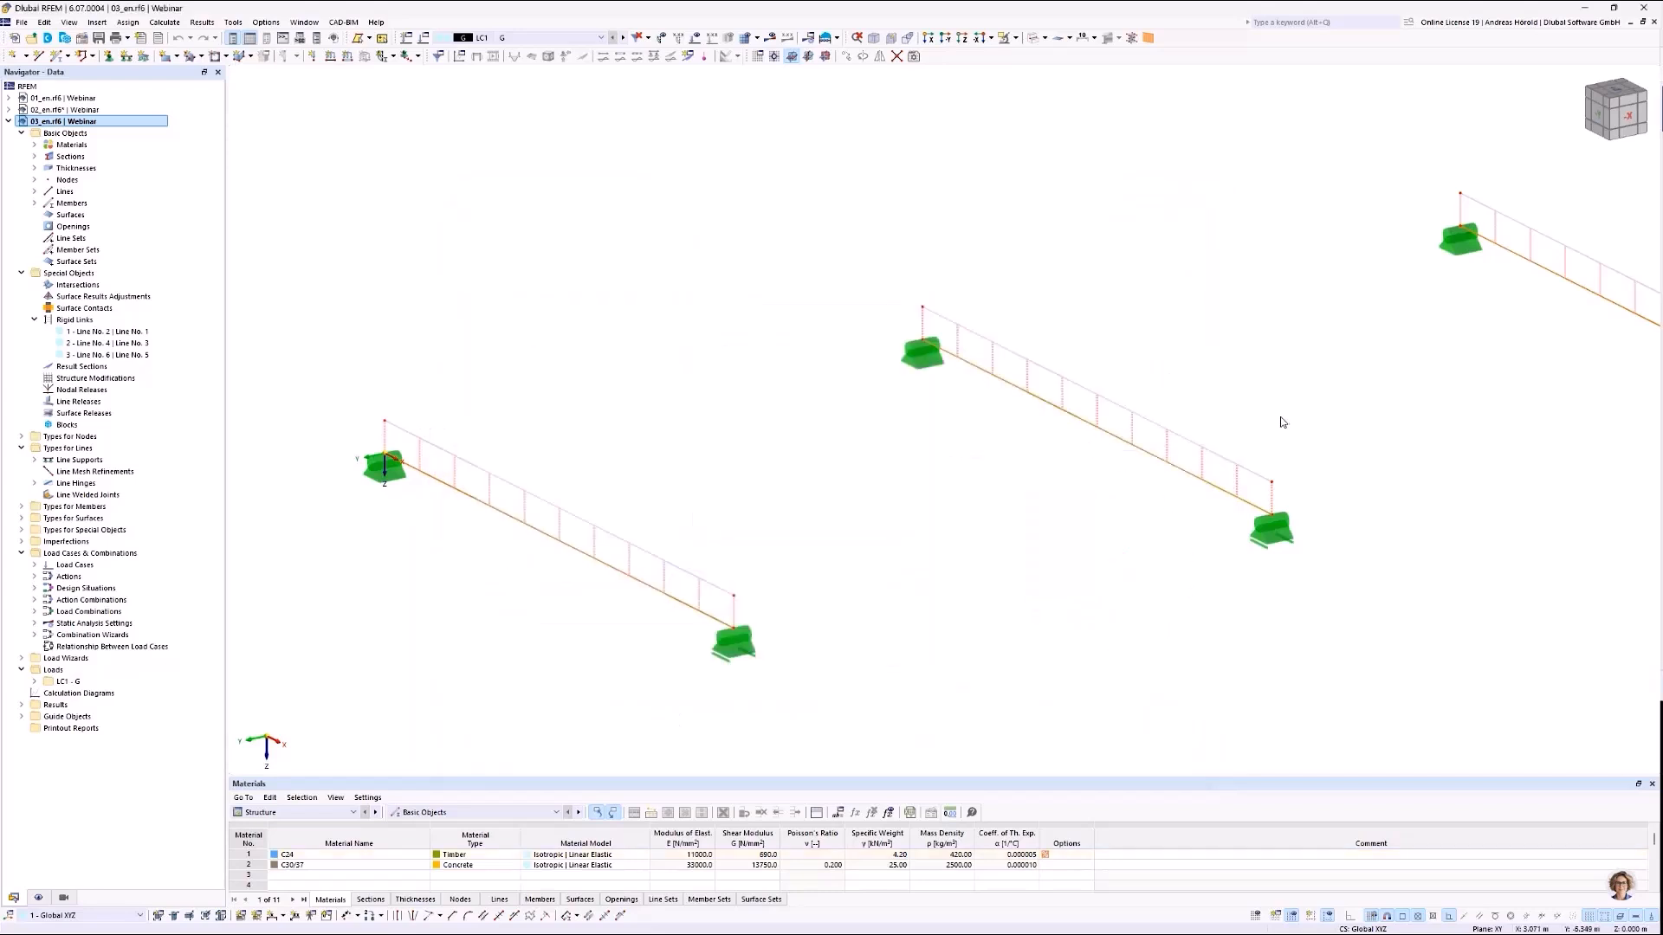
# Check where new rigid links are created and review the line-to-line definition of rigid link 1 on the first beam.
pyautogui.scroll(-3, 1285, 421)
pyautogui.moveTo(1273, 427); pyautogui.dragTo(1158, 460, button='middle')
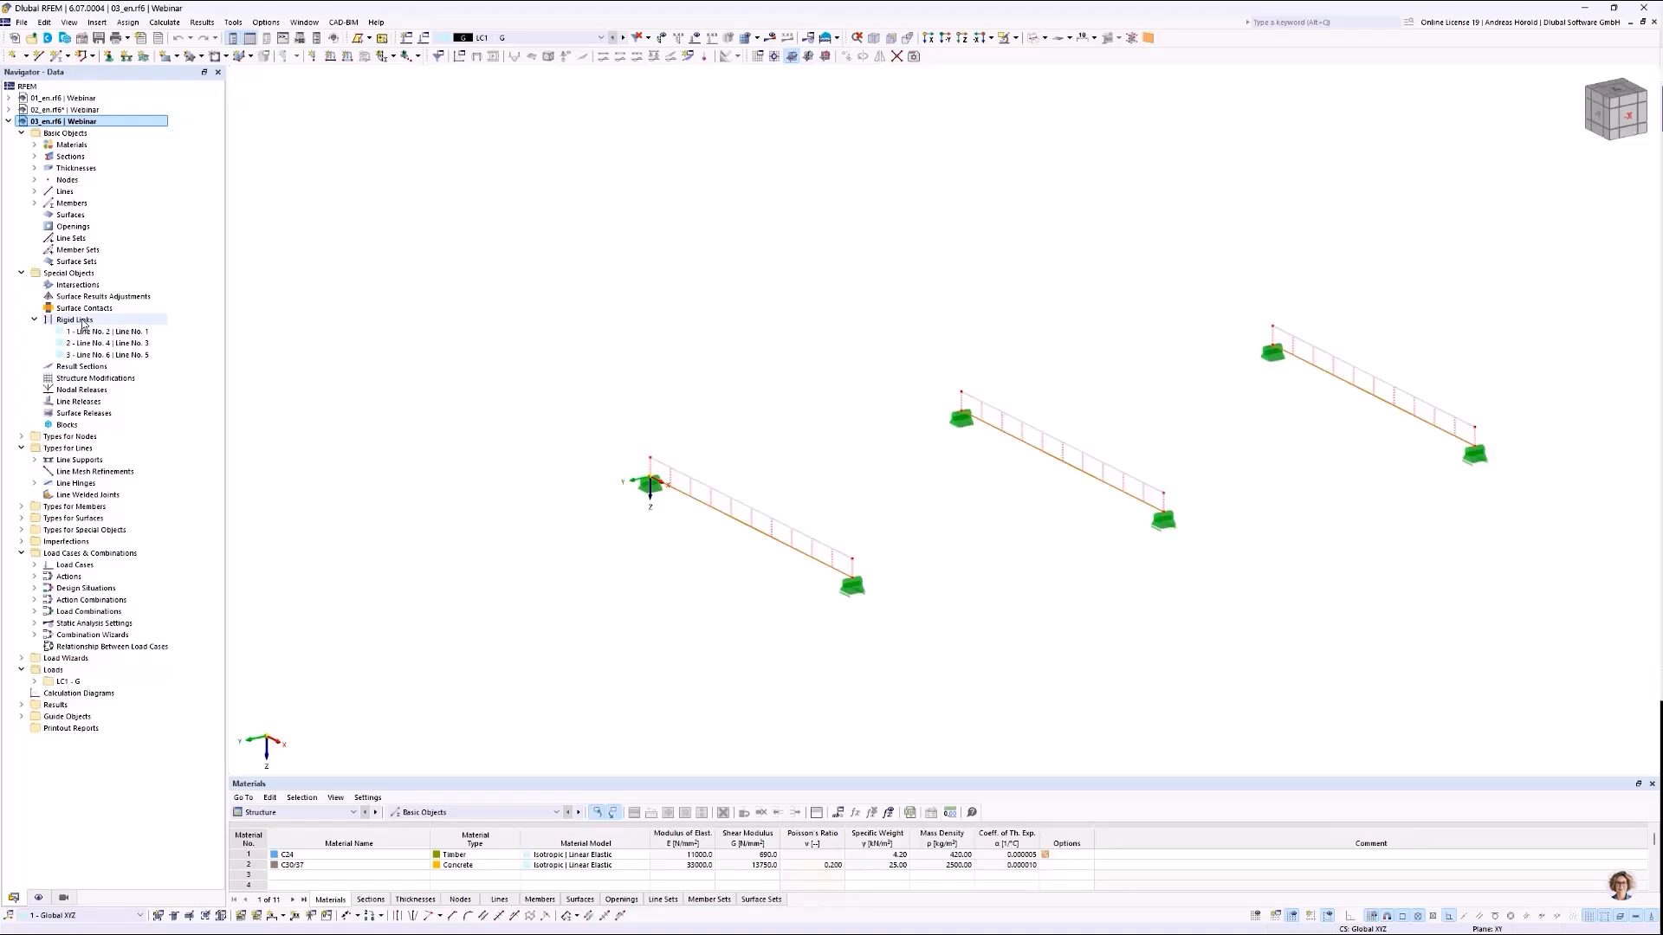
pyautogui.rightClick(83, 323)
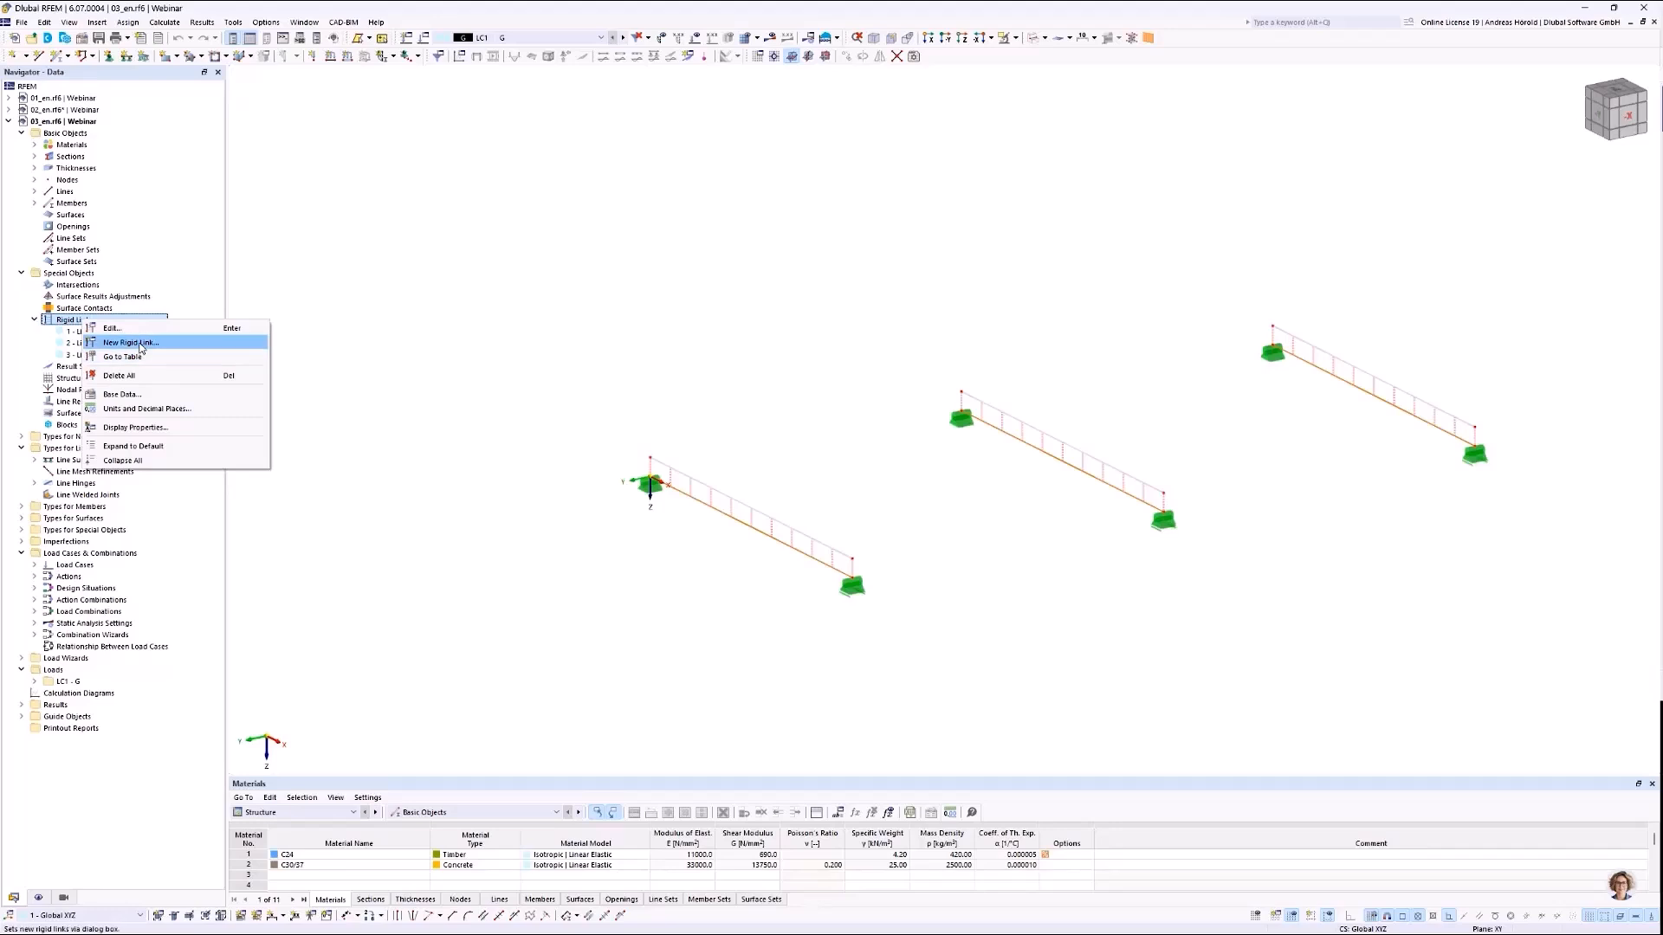
pyautogui.click(367, 331)
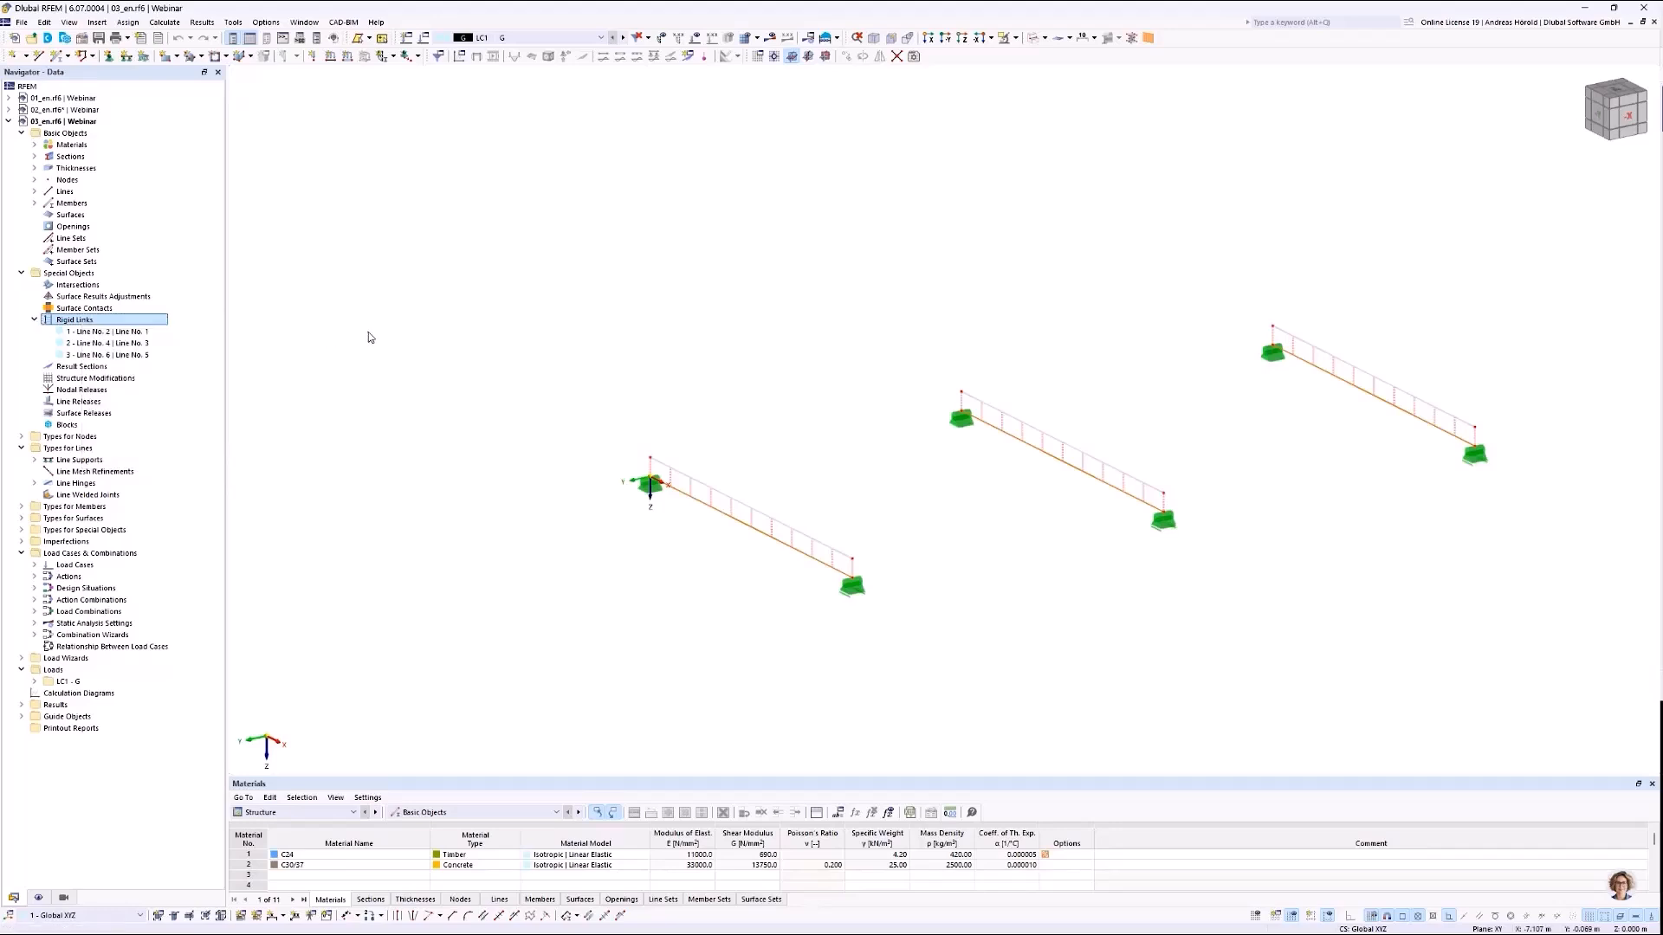
pyautogui.doubleClick(710, 505)
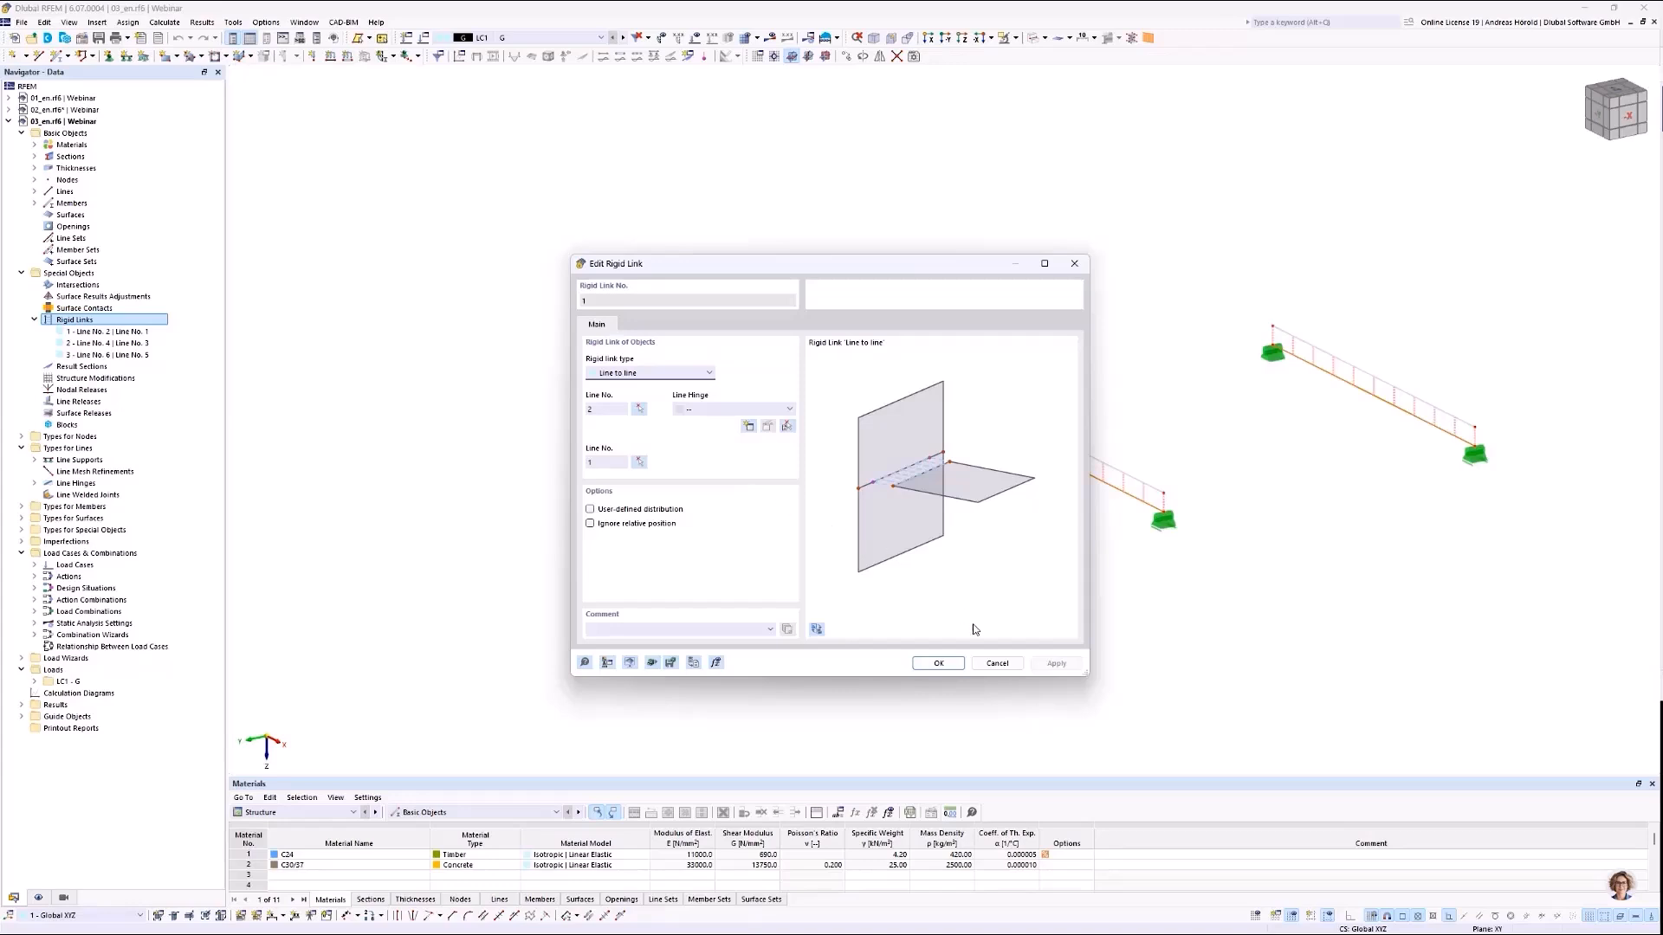
pyautogui.click(997, 665)
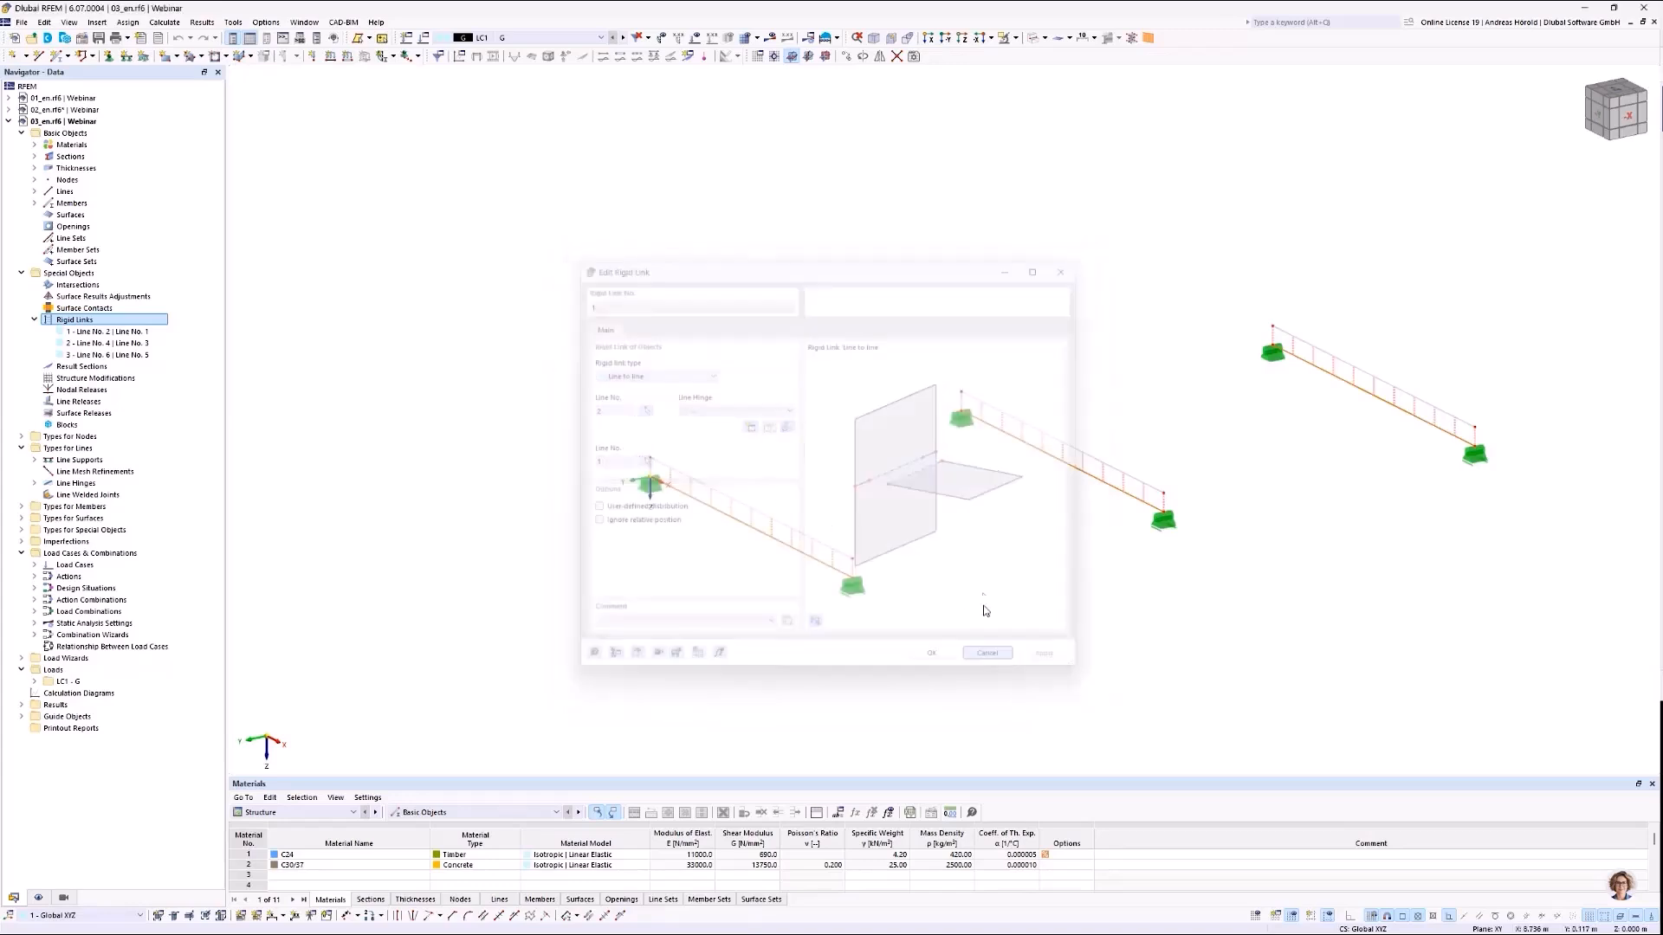
# Examine the line hinge spring constants assigned to rigid link 2 on the middle beam, leaving them unchanged.
pyautogui.moveTo(769, 518); pyautogui.dragTo(754, 525, button='middle')
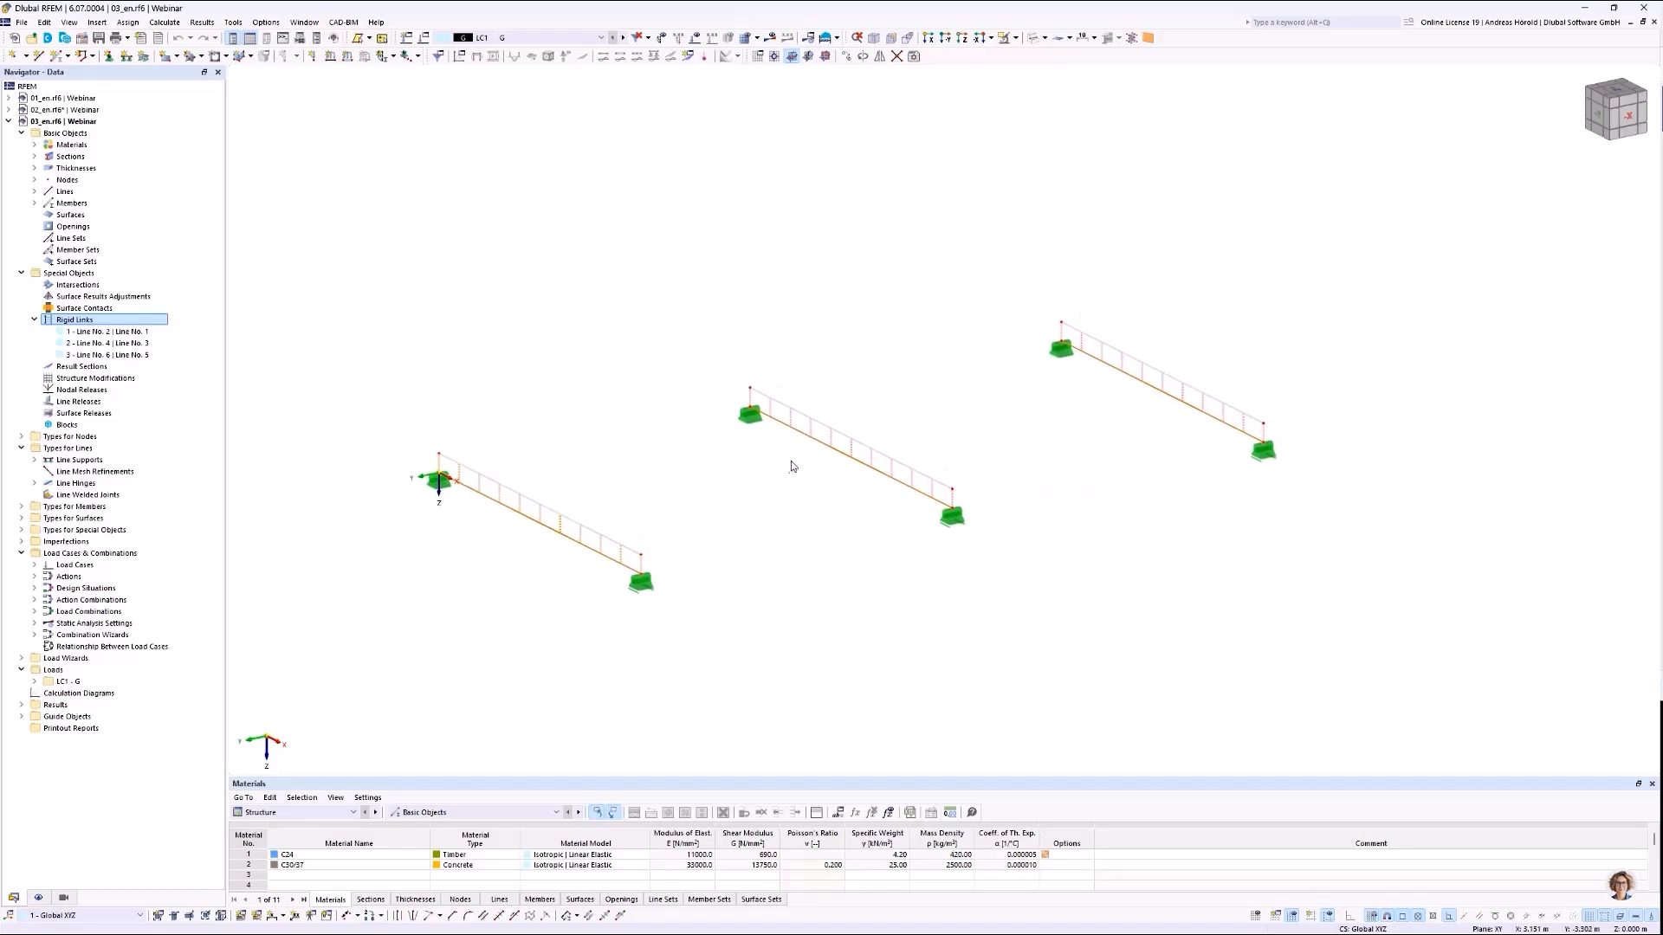
pyautogui.doubleClick(813, 433)
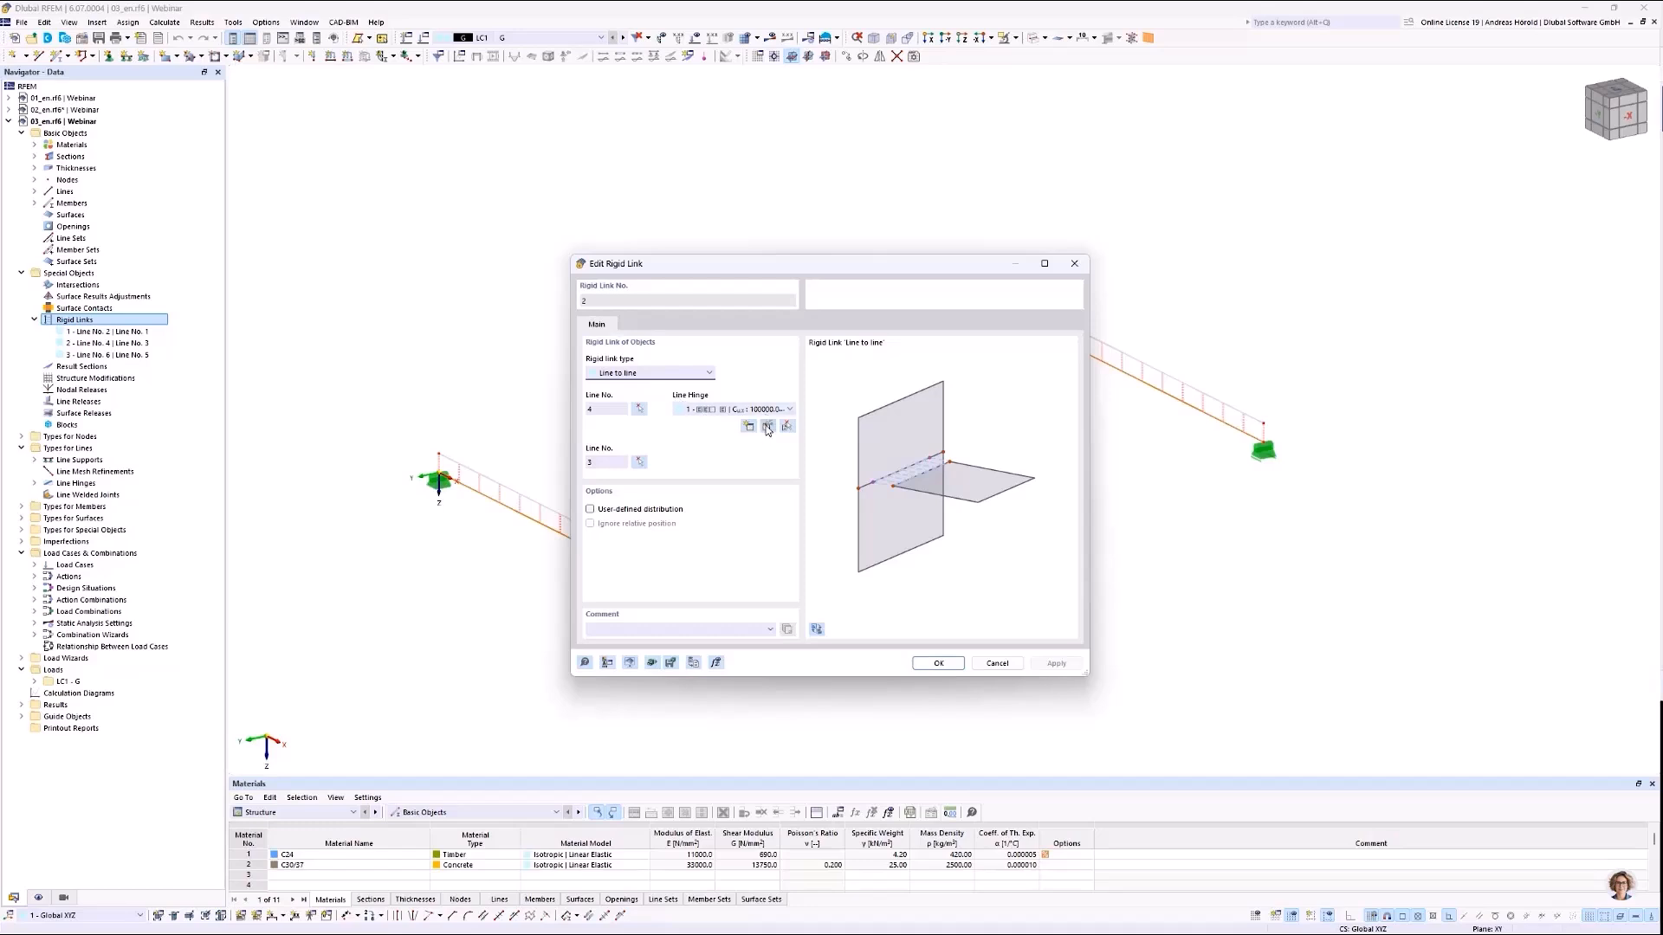
pyautogui.click(767, 427)
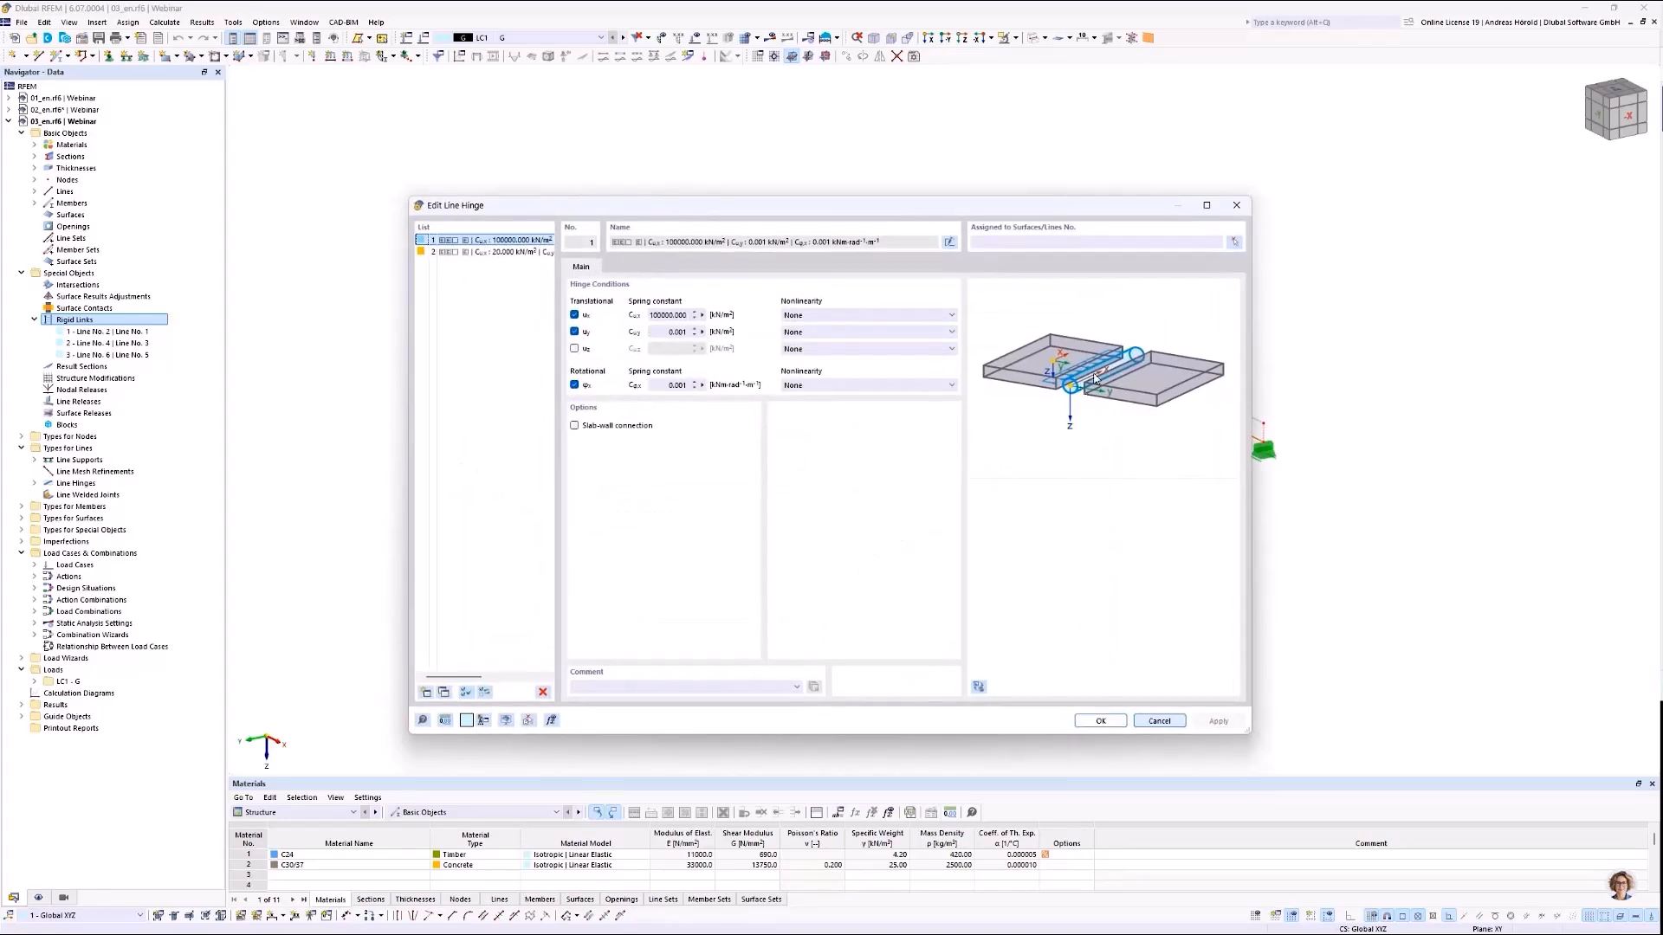
pyautogui.click(669, 333)
pyautogui.click(1159, 722)
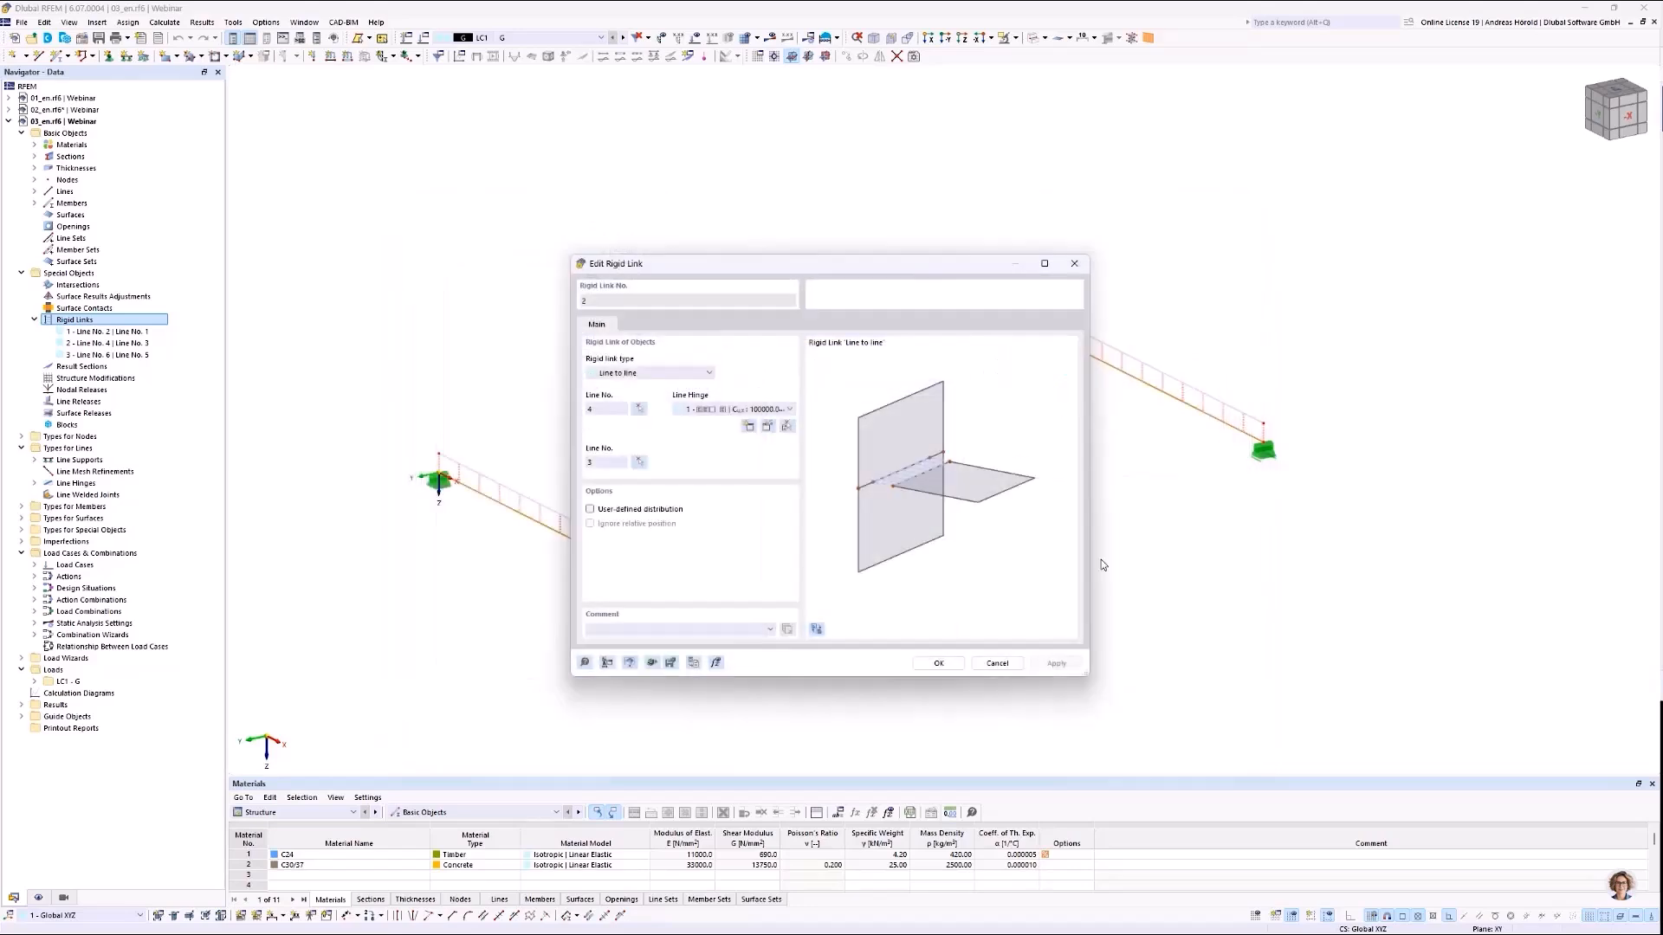
pyautogui.click(1017, 662)
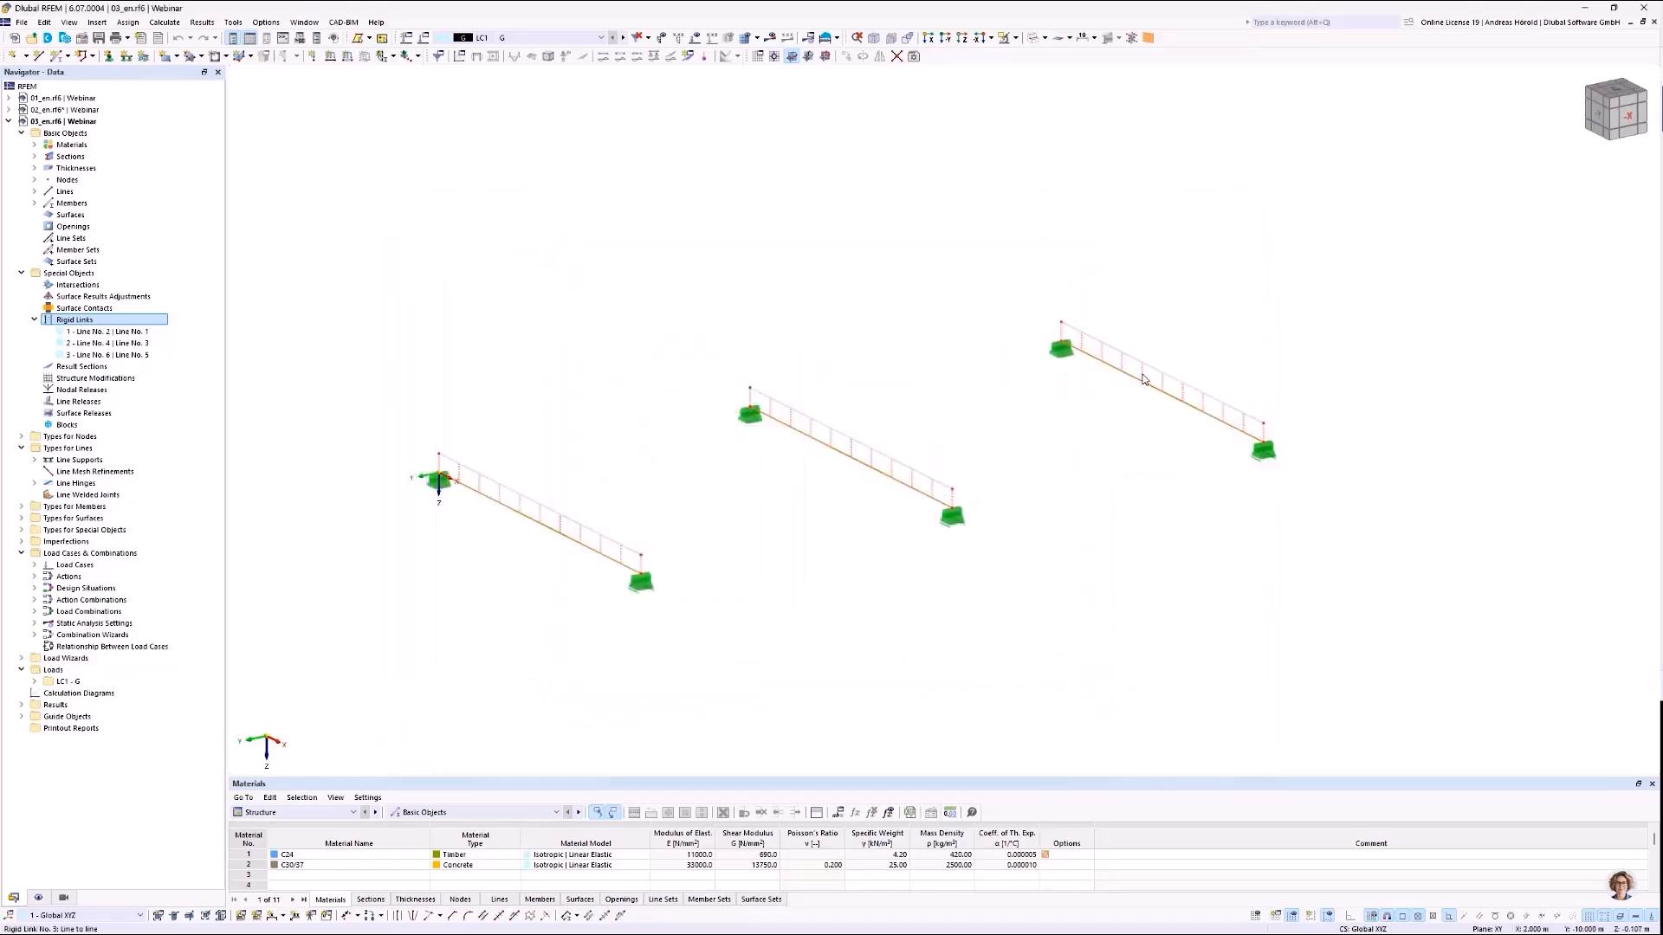
# Examine the line hinge spring constants assigned to rigid link 3 on the third beam without saving changes.
pyautogui.doubleClick(1143, 378)
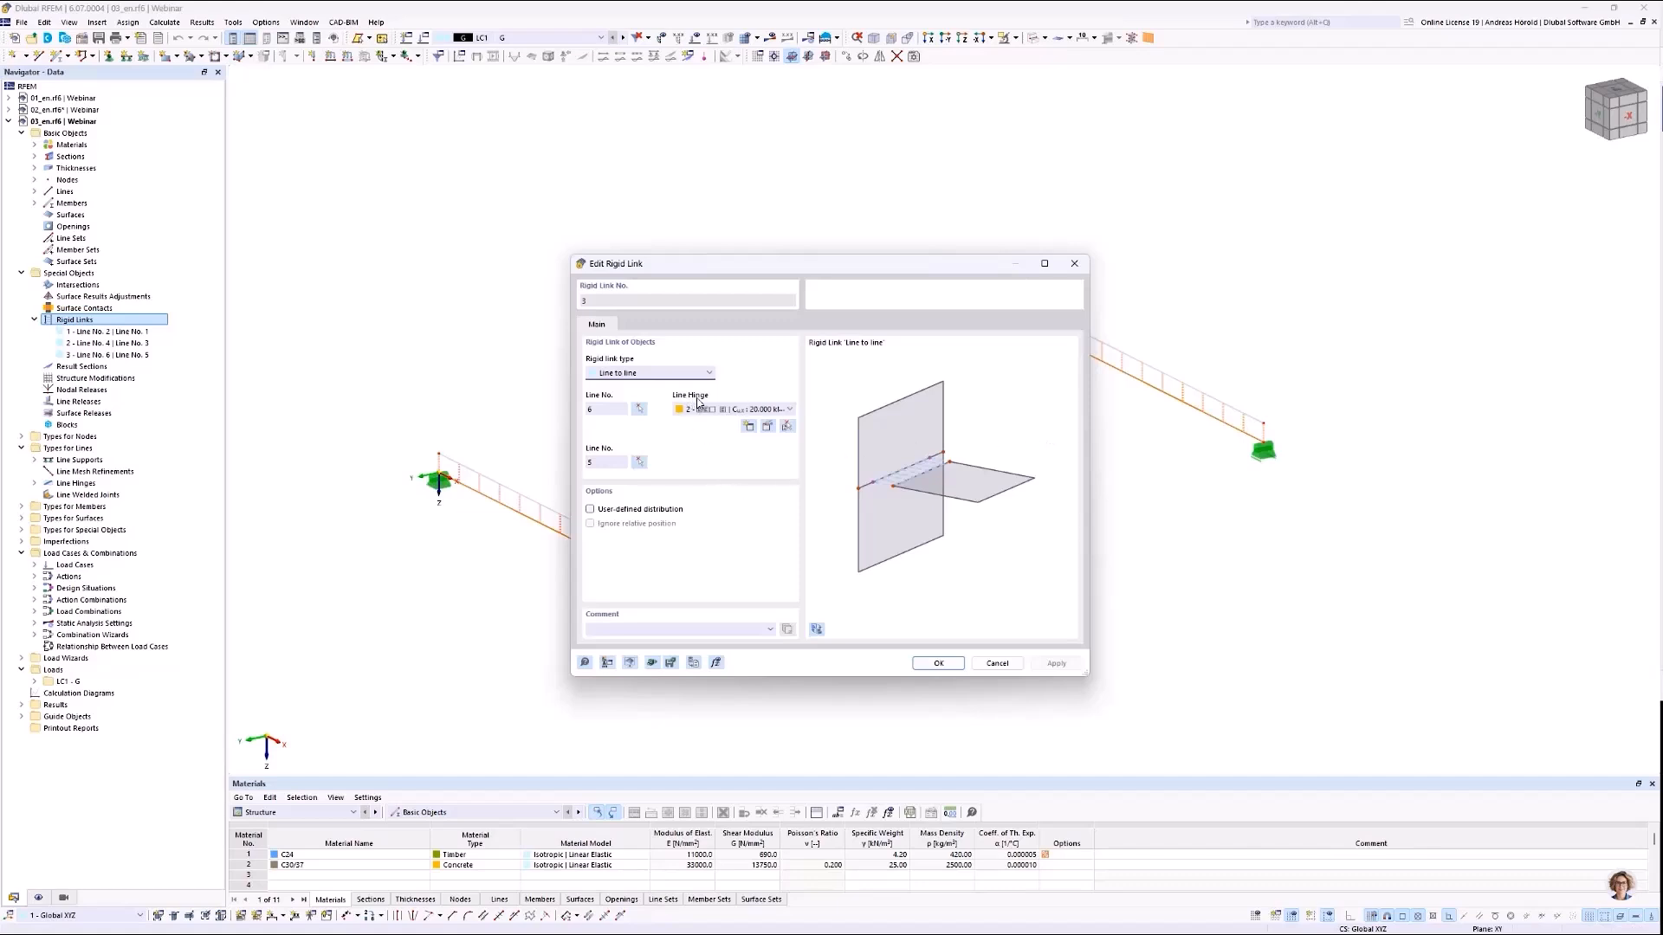
pyautogui.click(768, 427)
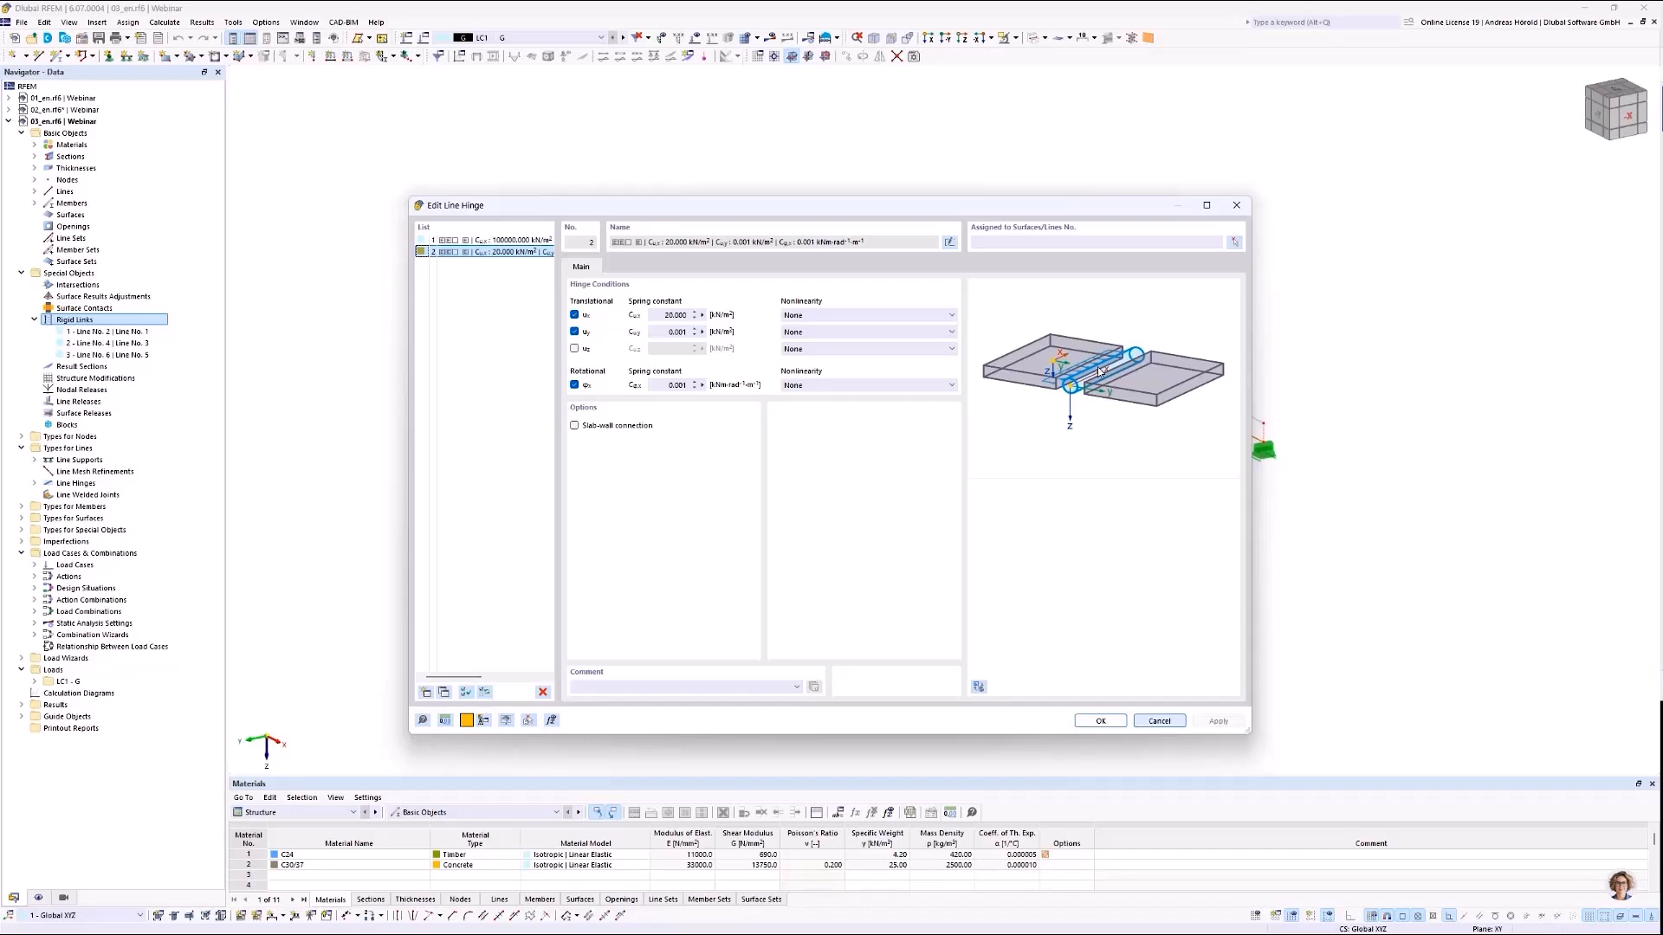
pyautogui.click(1160, 722)
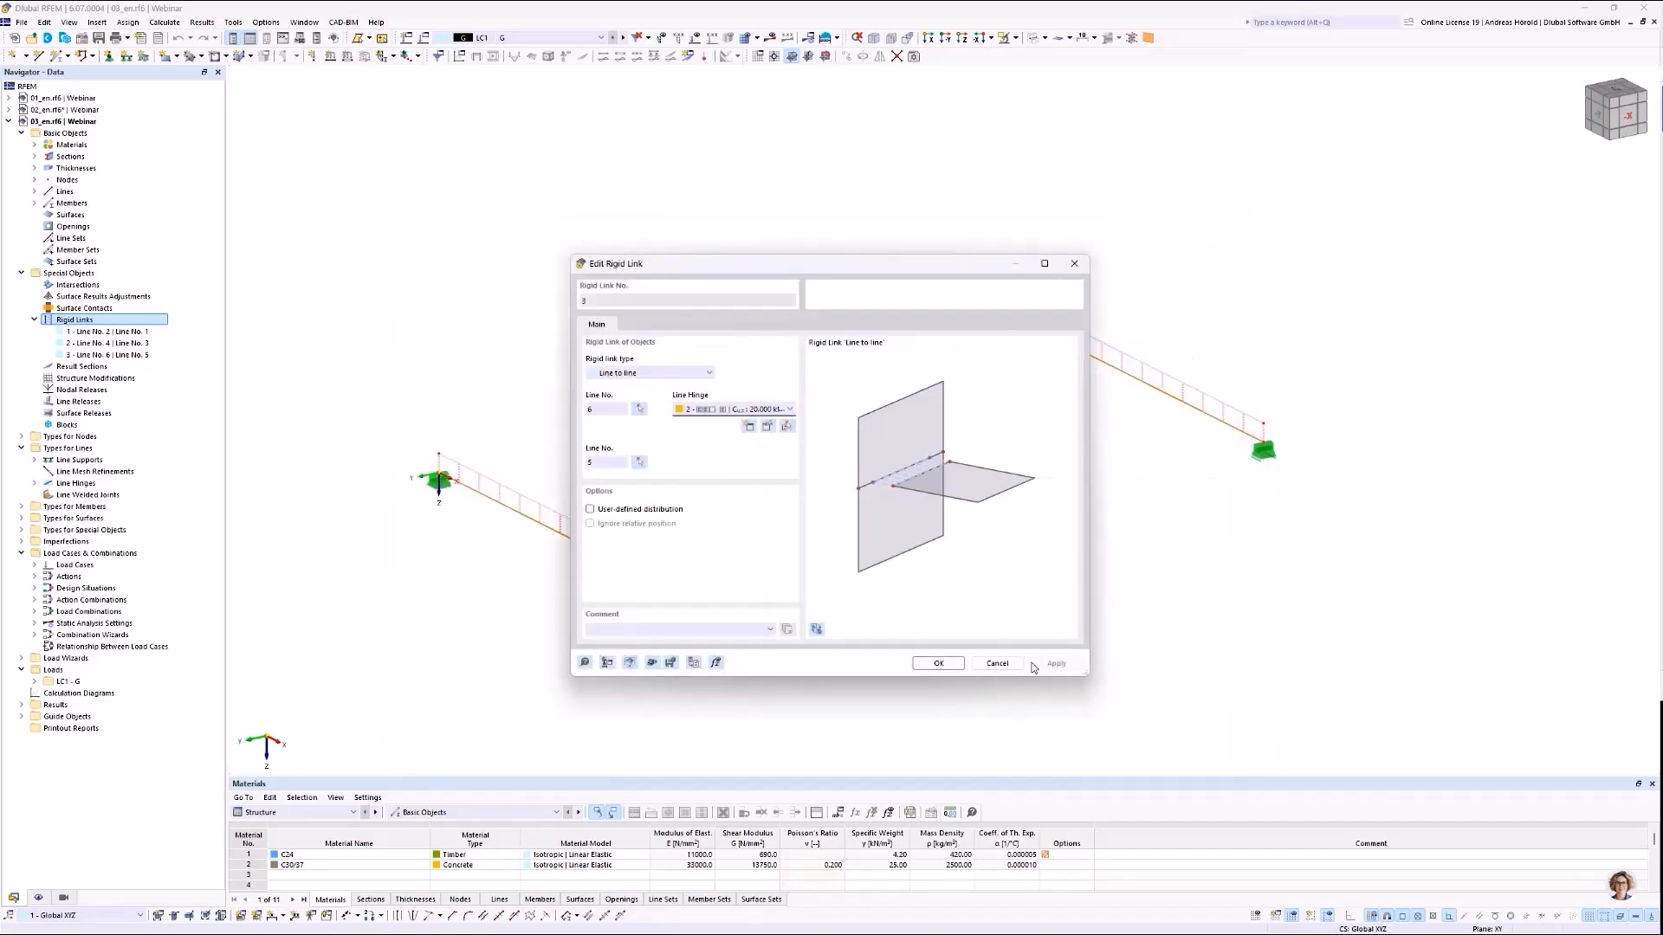
pyautogui.click(989, 654)
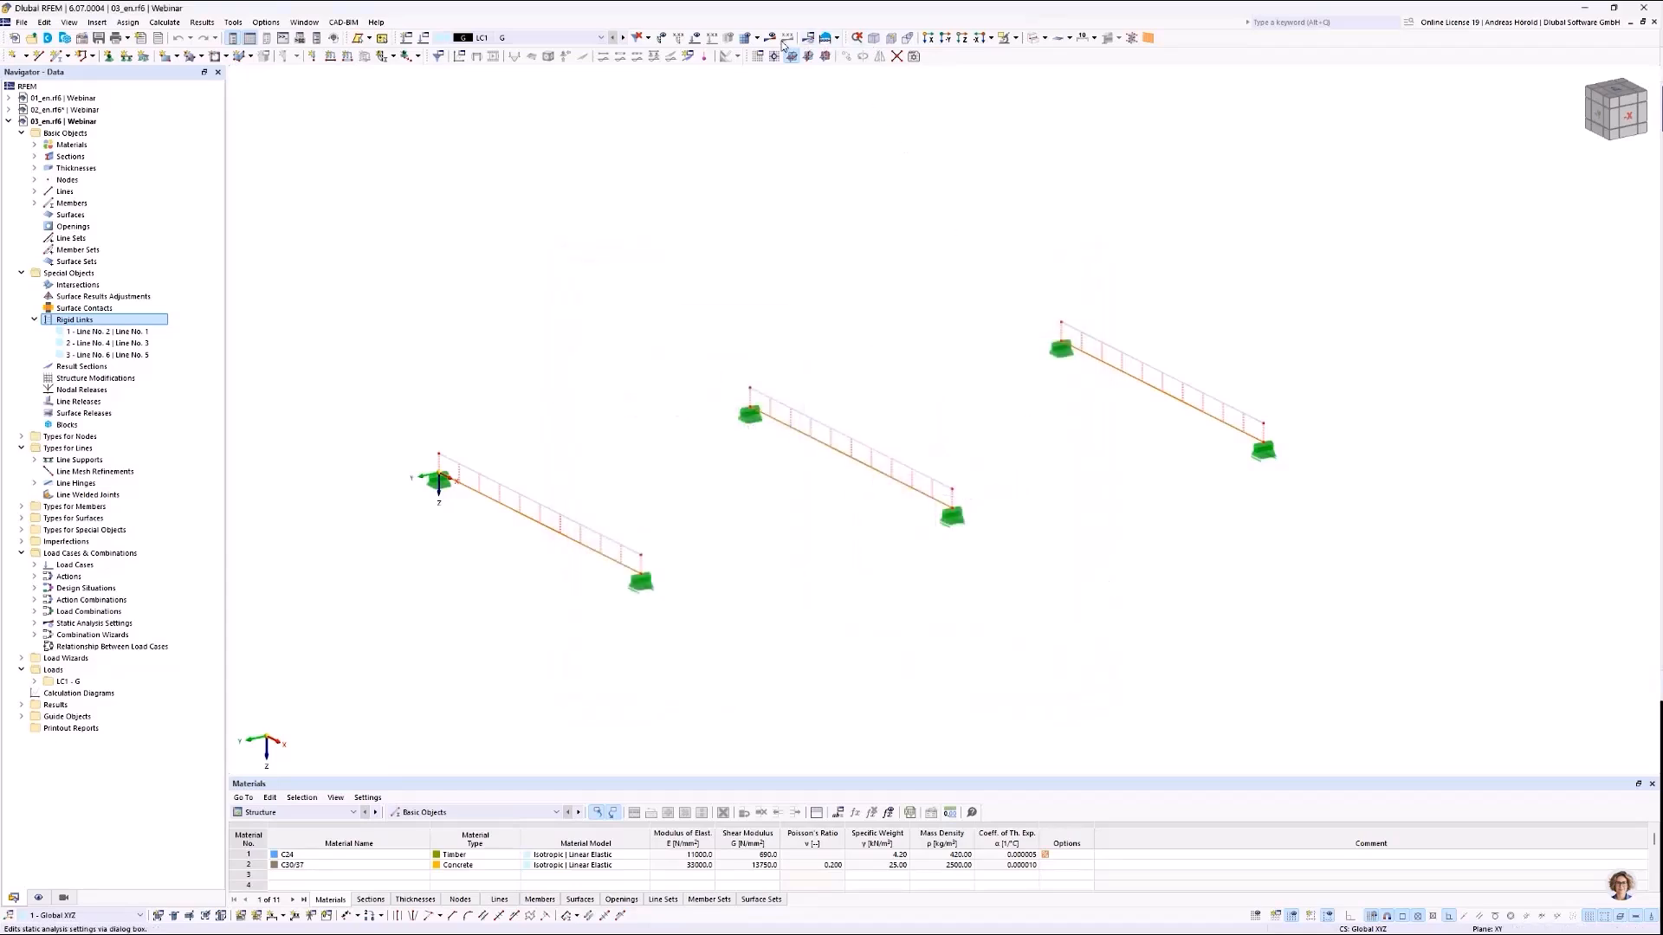
# Check the LC1 member loads, hide them again, and show the calculated member deformations as lines.
pyautogui.click(696, 39)
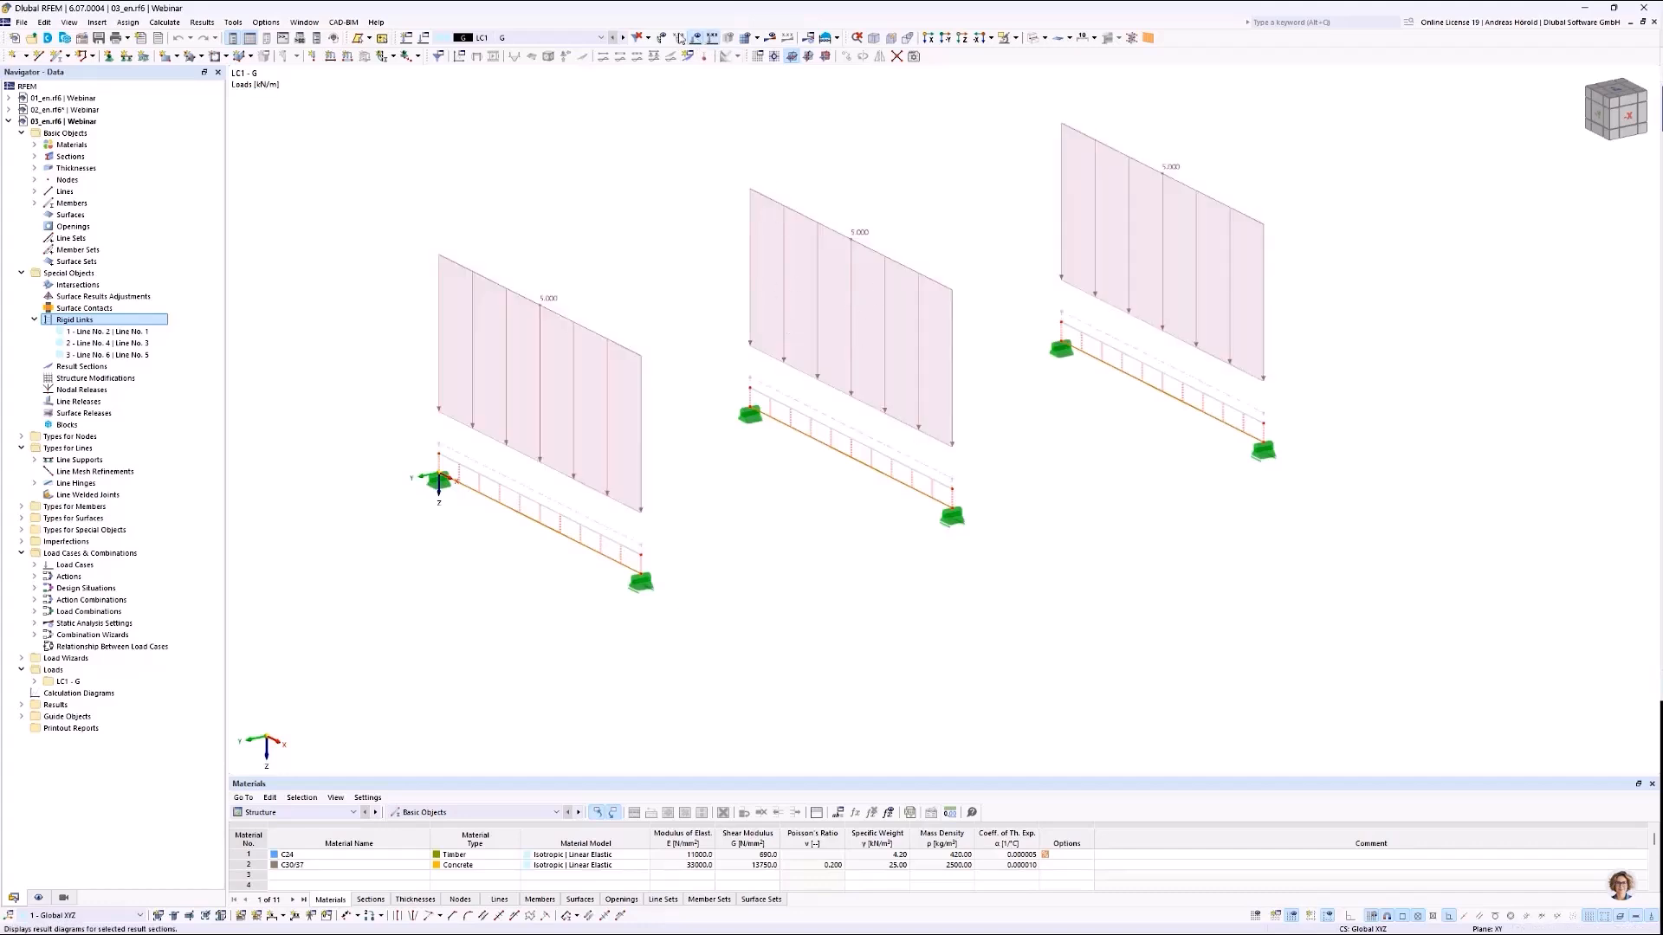
pyautogui.click(695, 39)
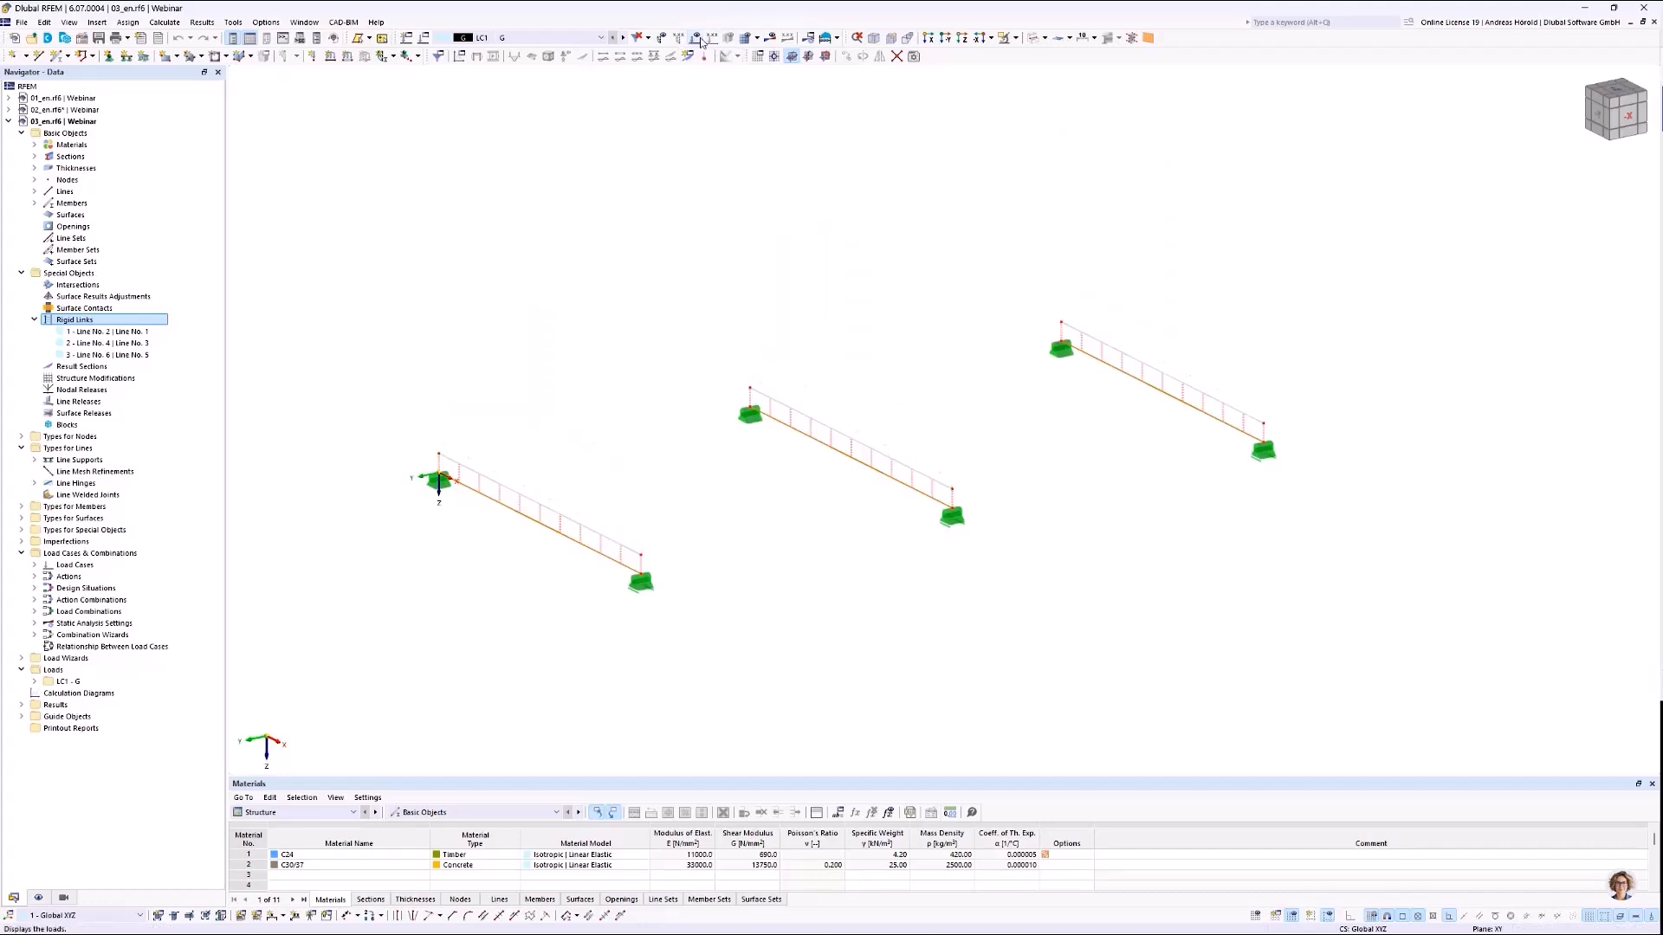
pyautogui.click(770, 39)
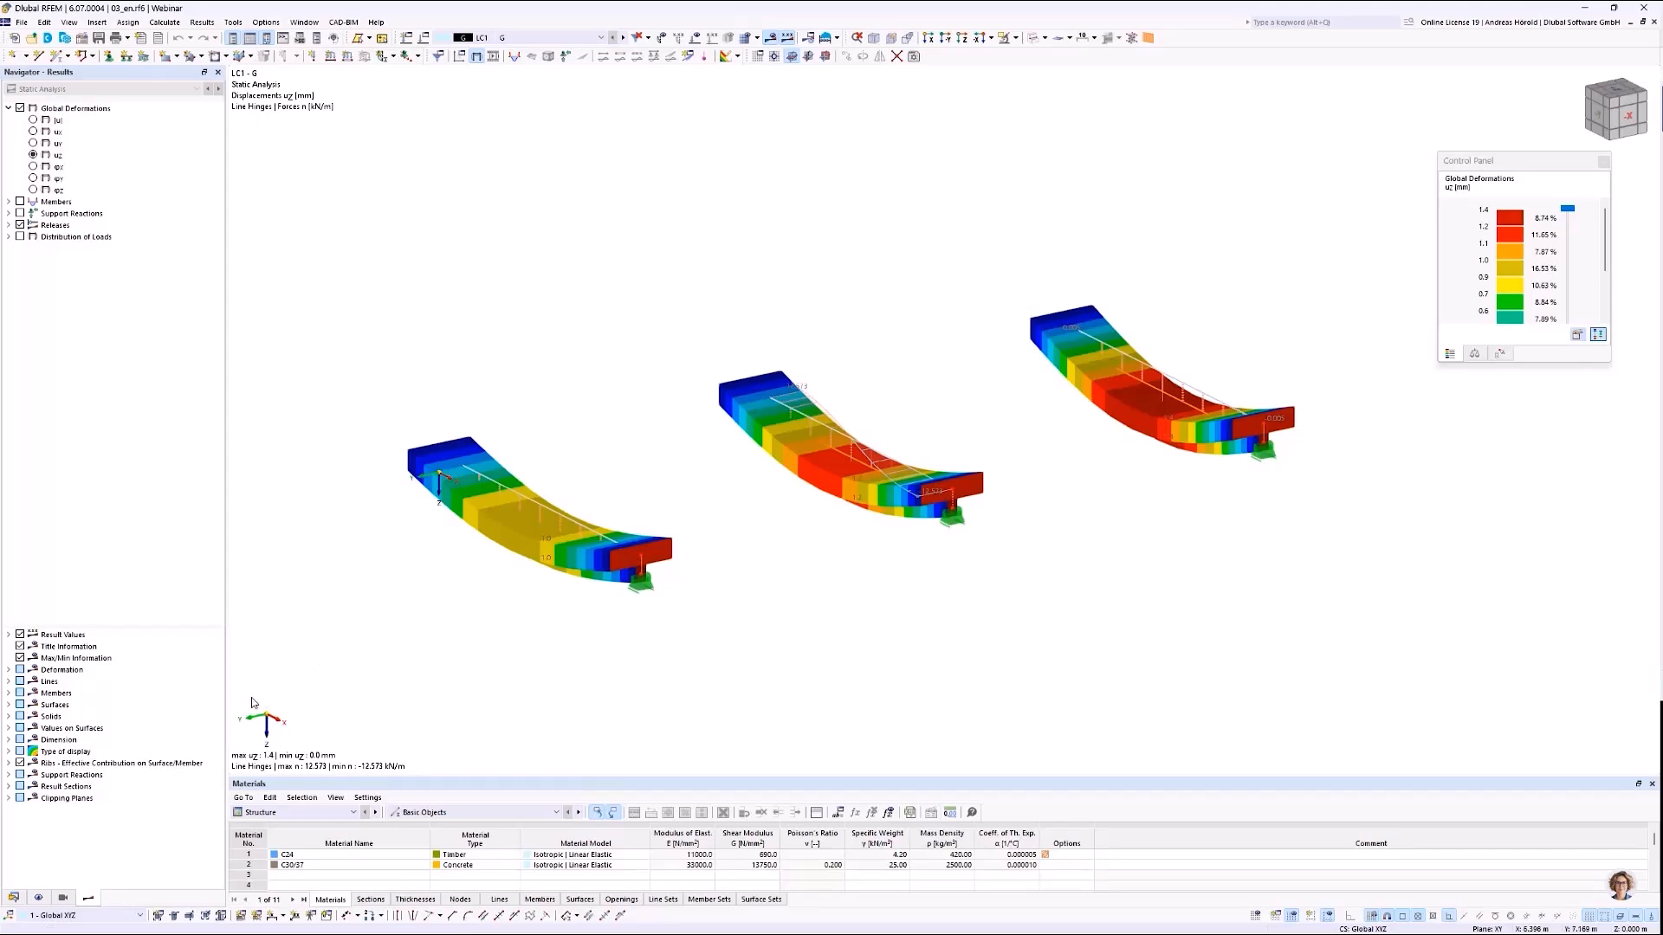
pyautogui.click(9, 670)
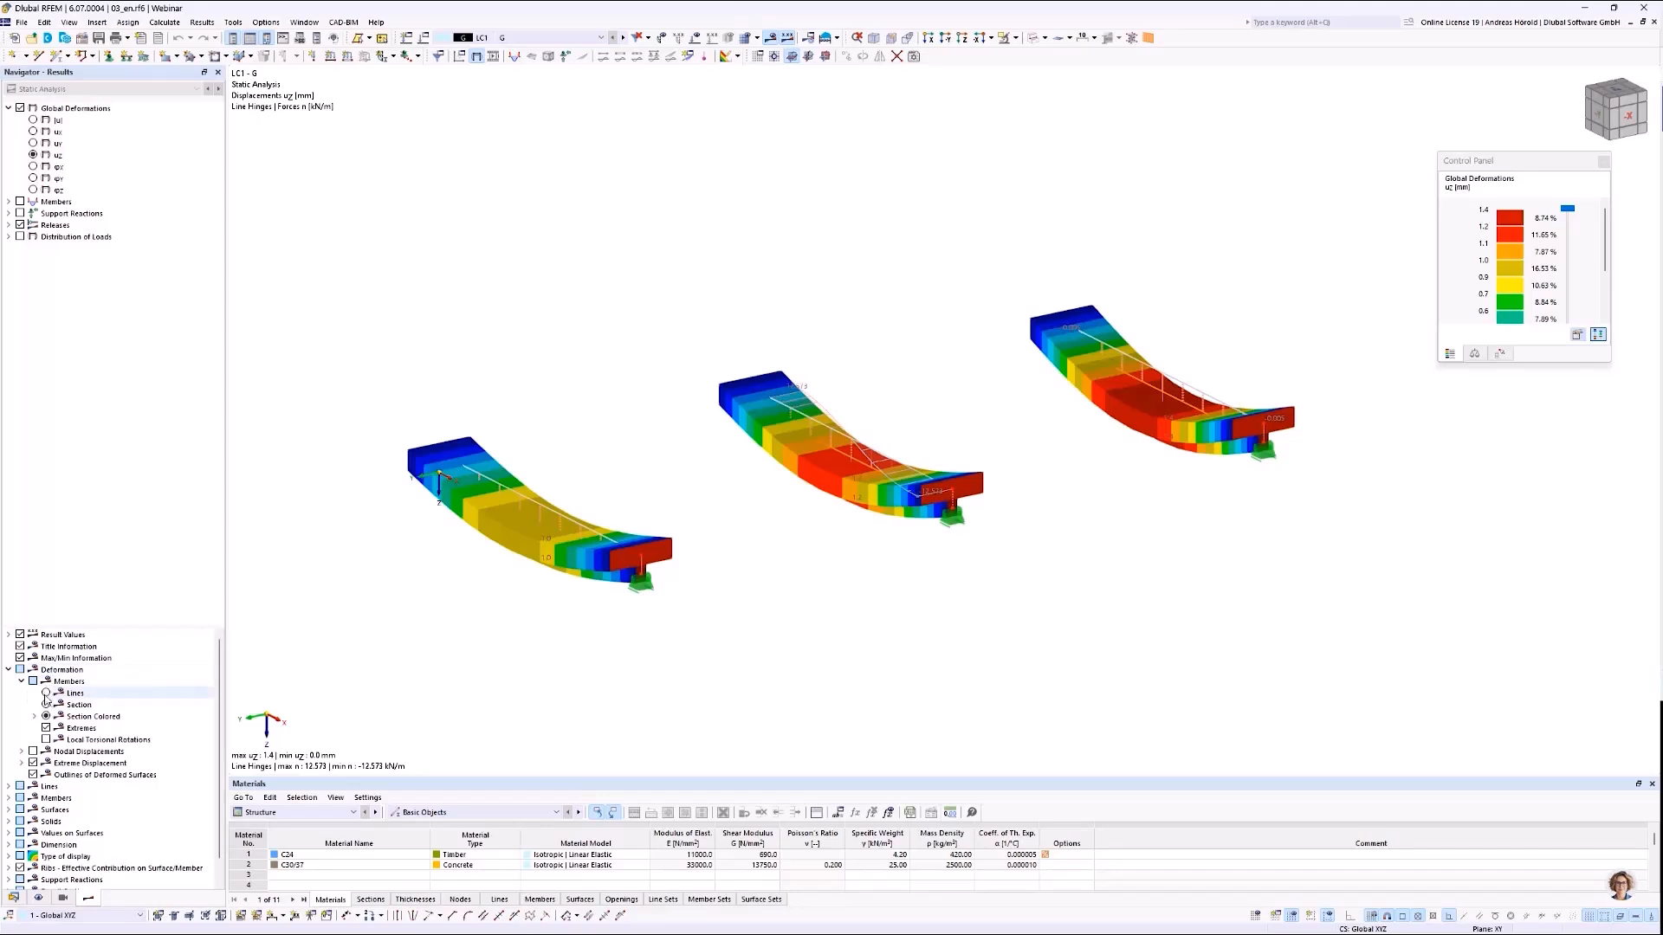
pyautogui.click(46, 693)
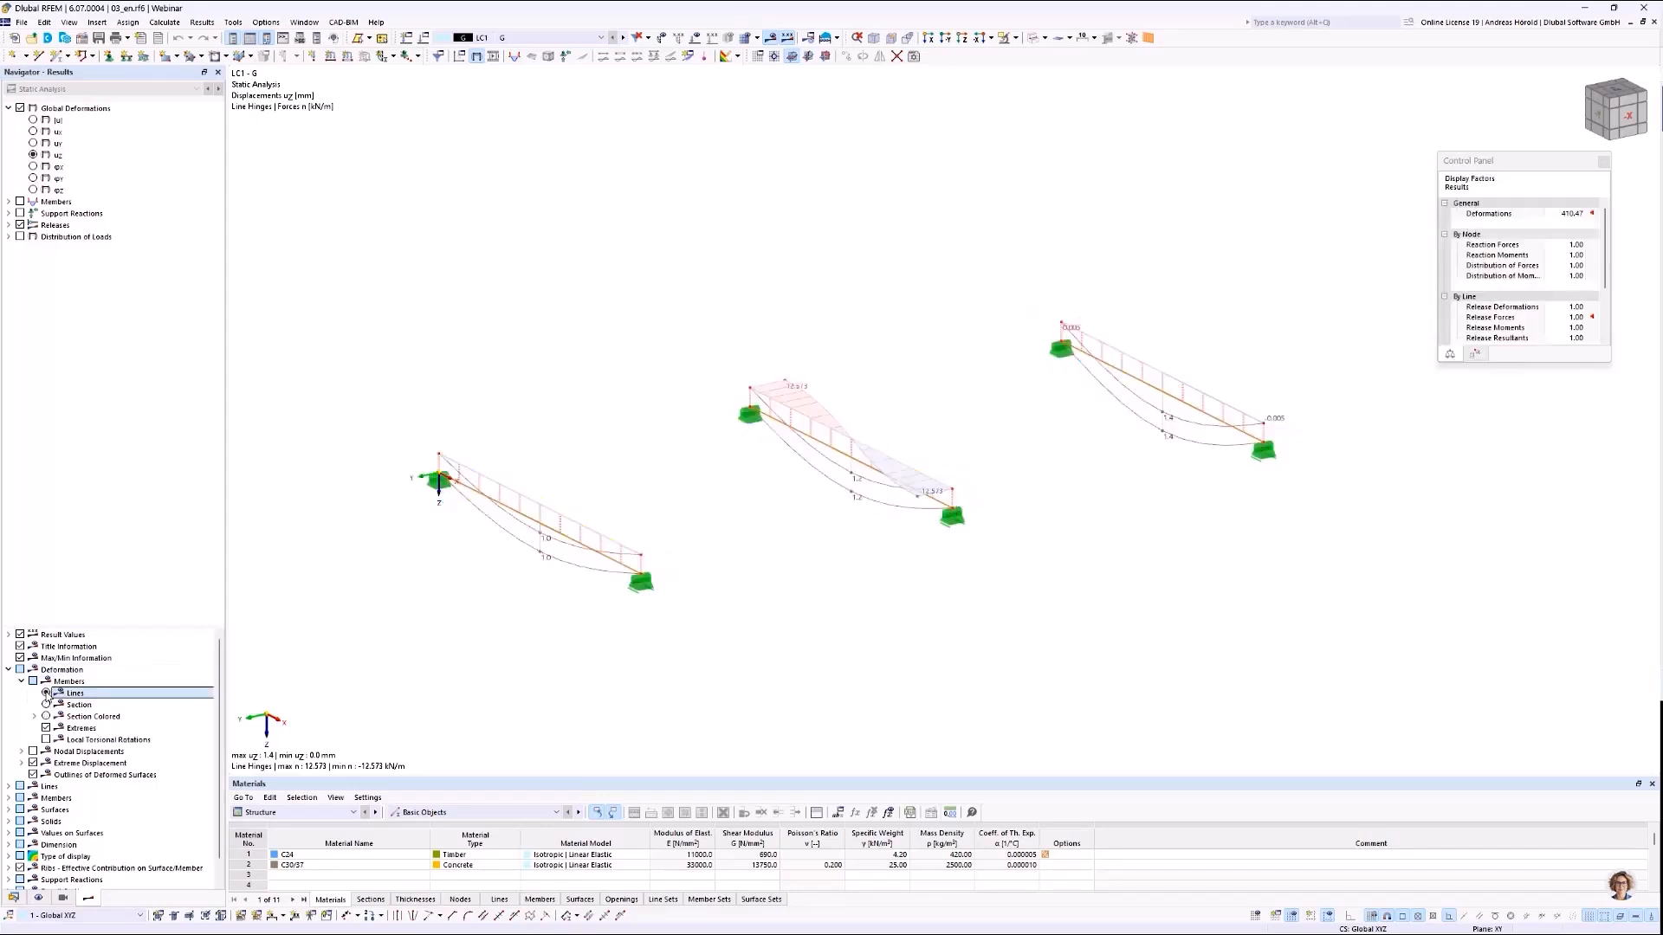
pyautogui.moveTo(726, 585); pyautogui.dragTo(788, 518, button='middle')
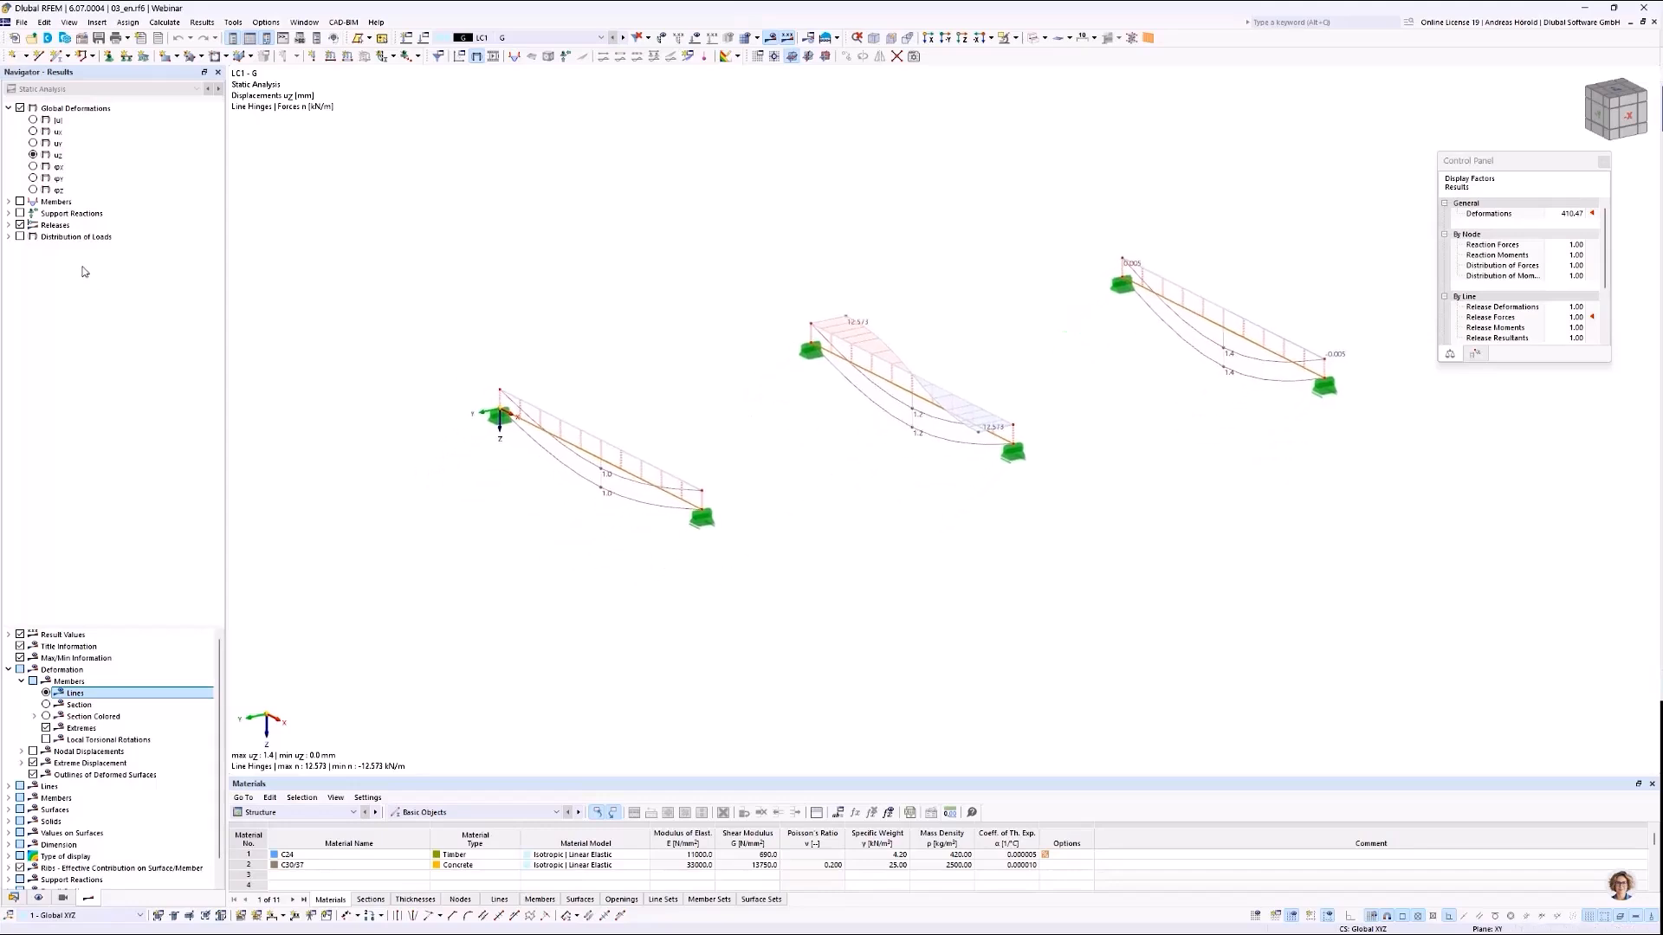
# Hide the release results and review the line hinge spring constants of rigid link 2 on the middle beam without changing them.
pyautogui.click(20, 225)
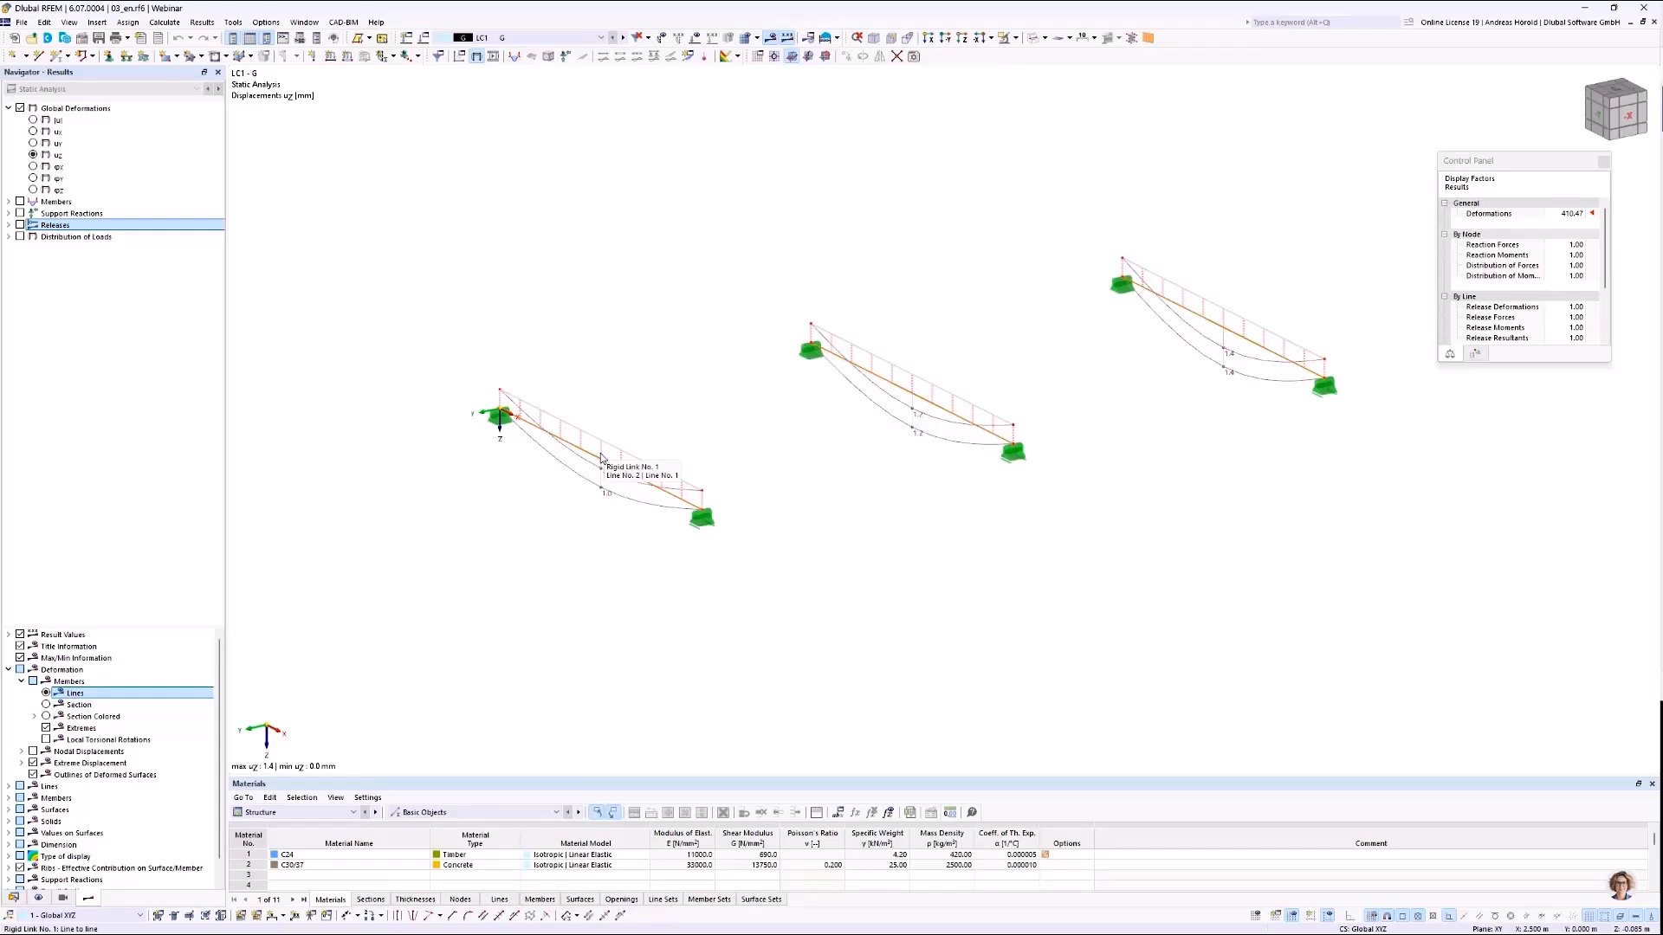
pyautogui.doubleClick(912, 387)
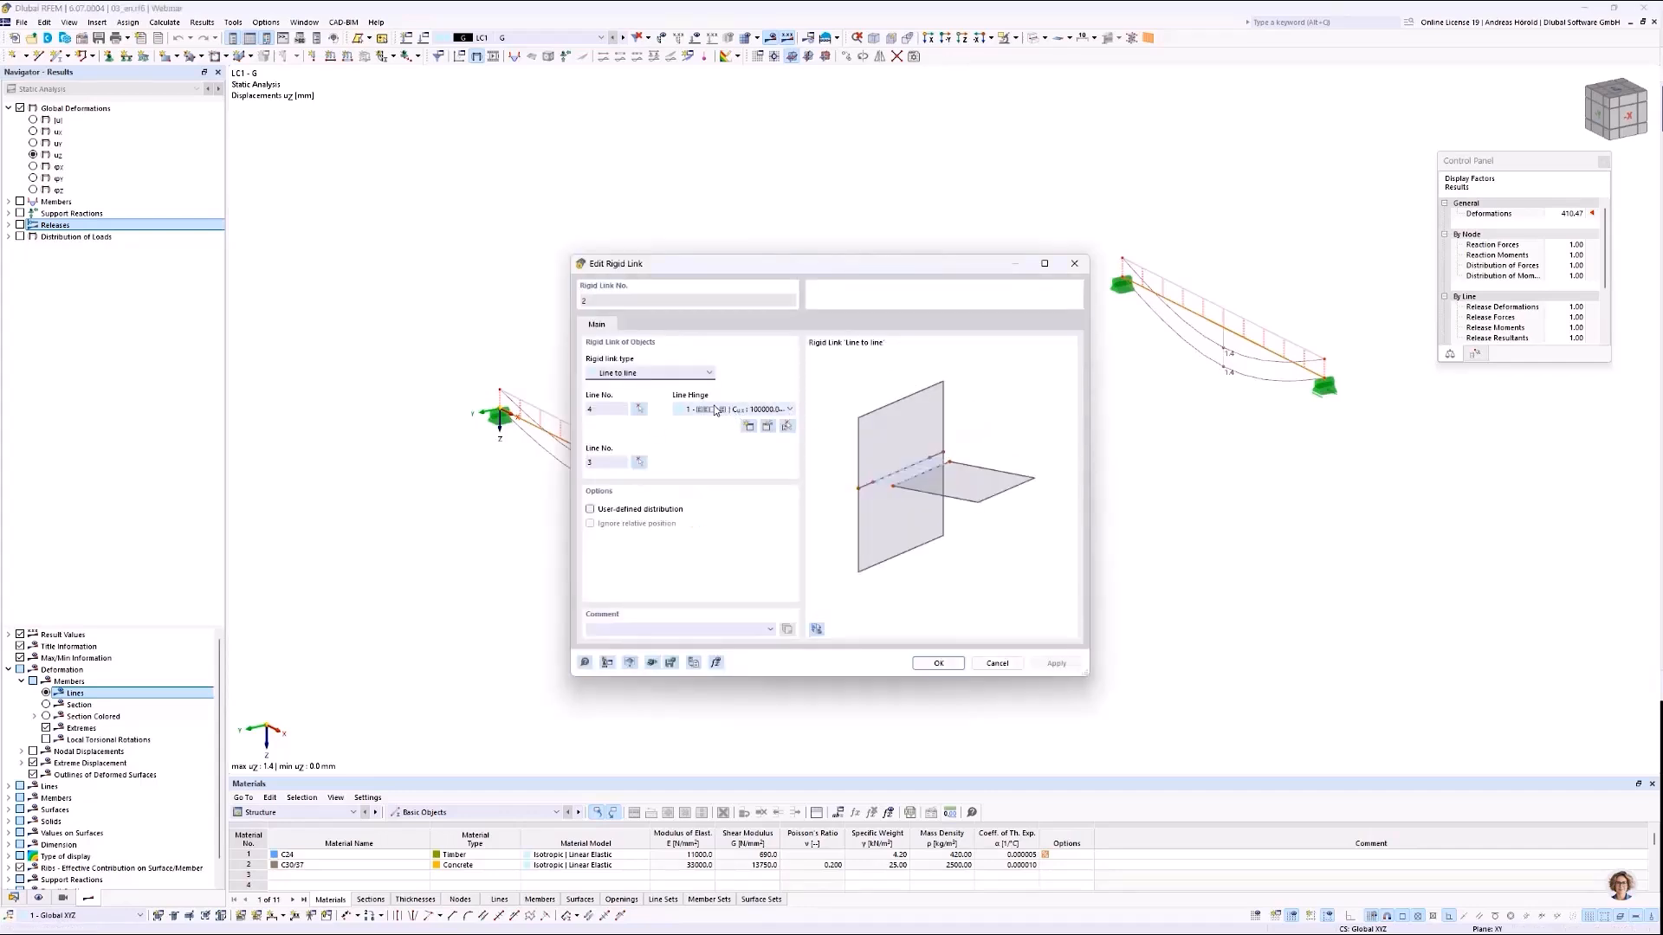
pyautogui.click(767, 426)
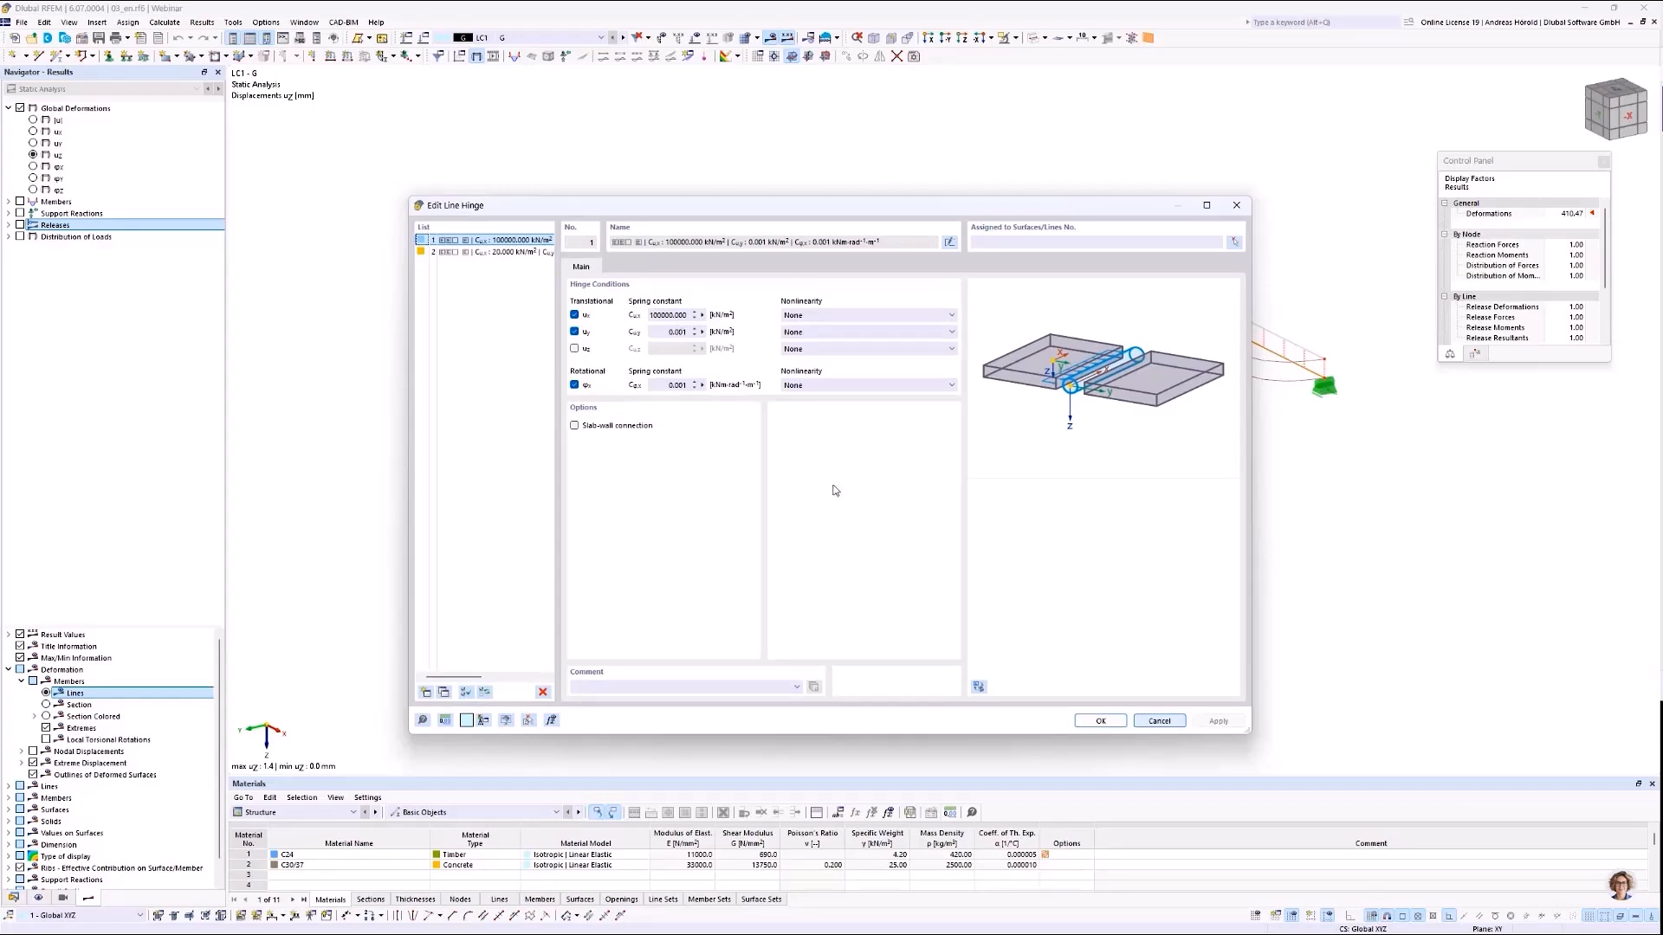
pyautogui.click(1151, 722)
pyautogui.click(1001, 665)
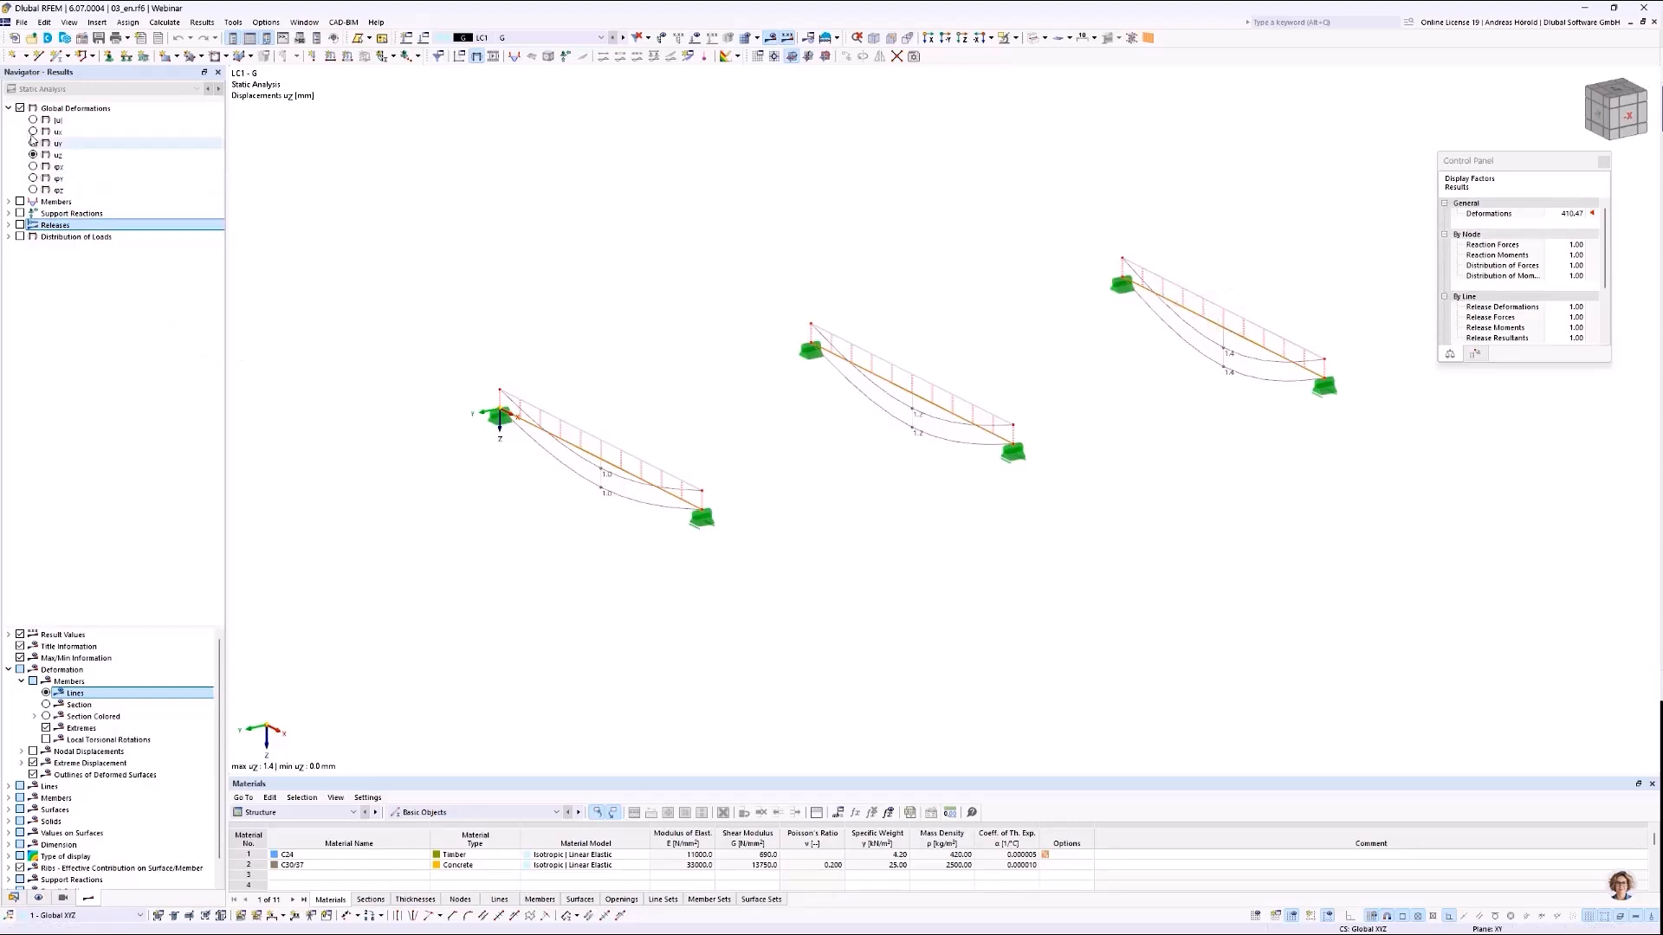
# Hide the global deformations and display the line hinge forces n together with the member shear forces Vz on the three beams.
pyautogui.click(19, 109)
pyautogui.click(19, 225)
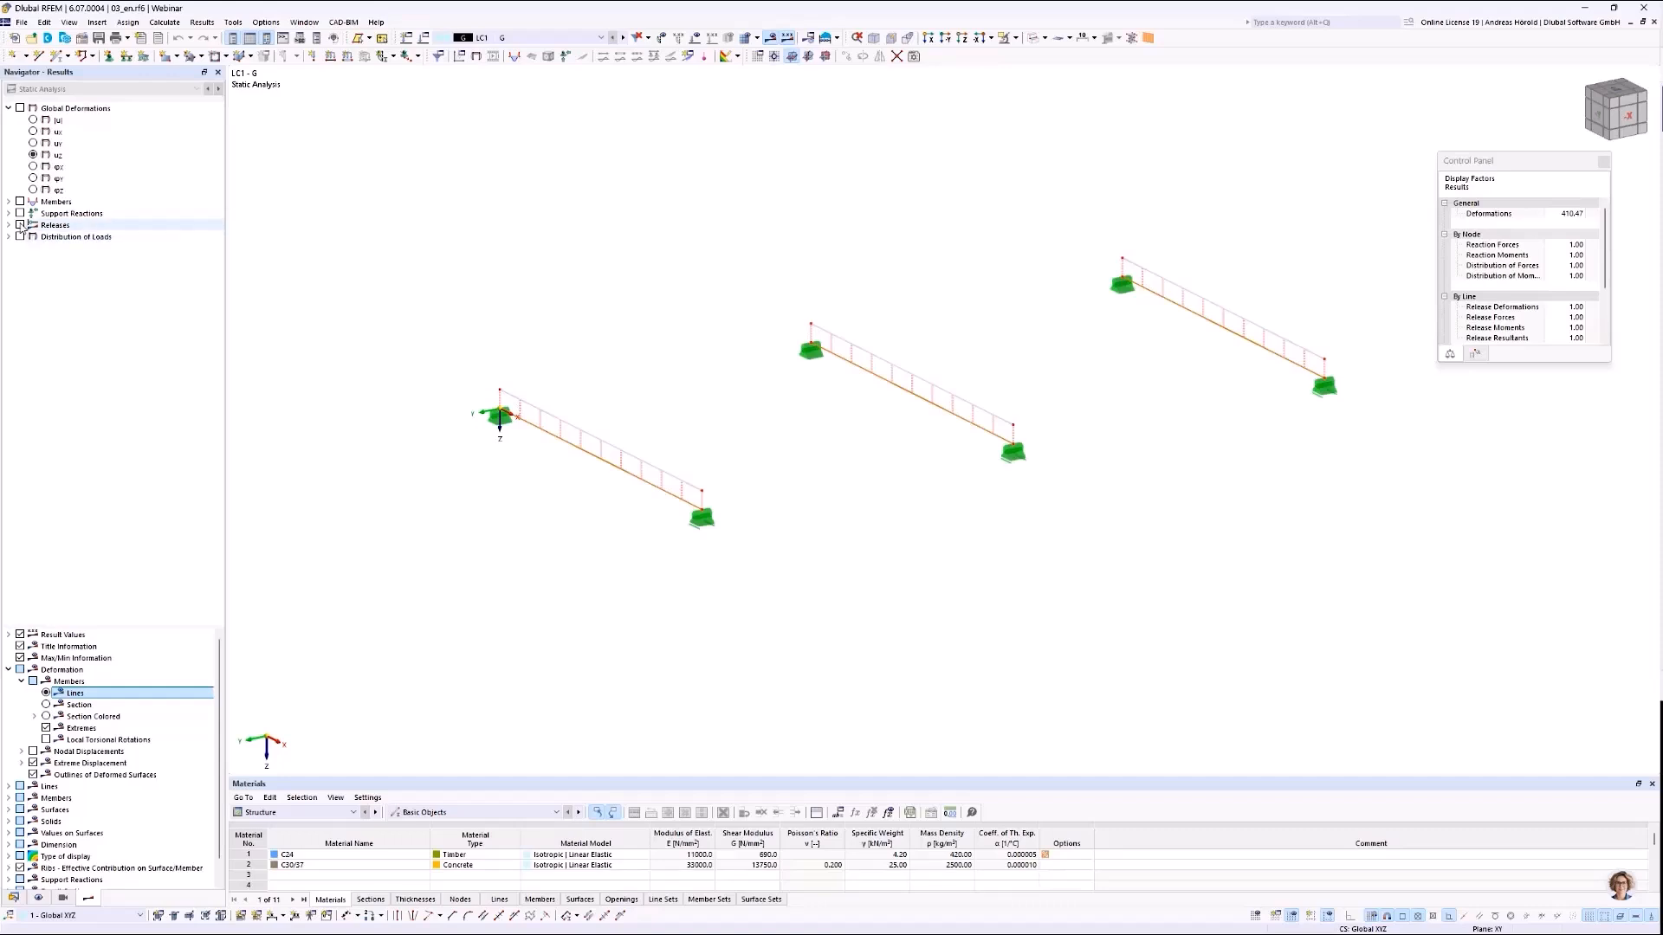
pyautogui.click(9, 225)
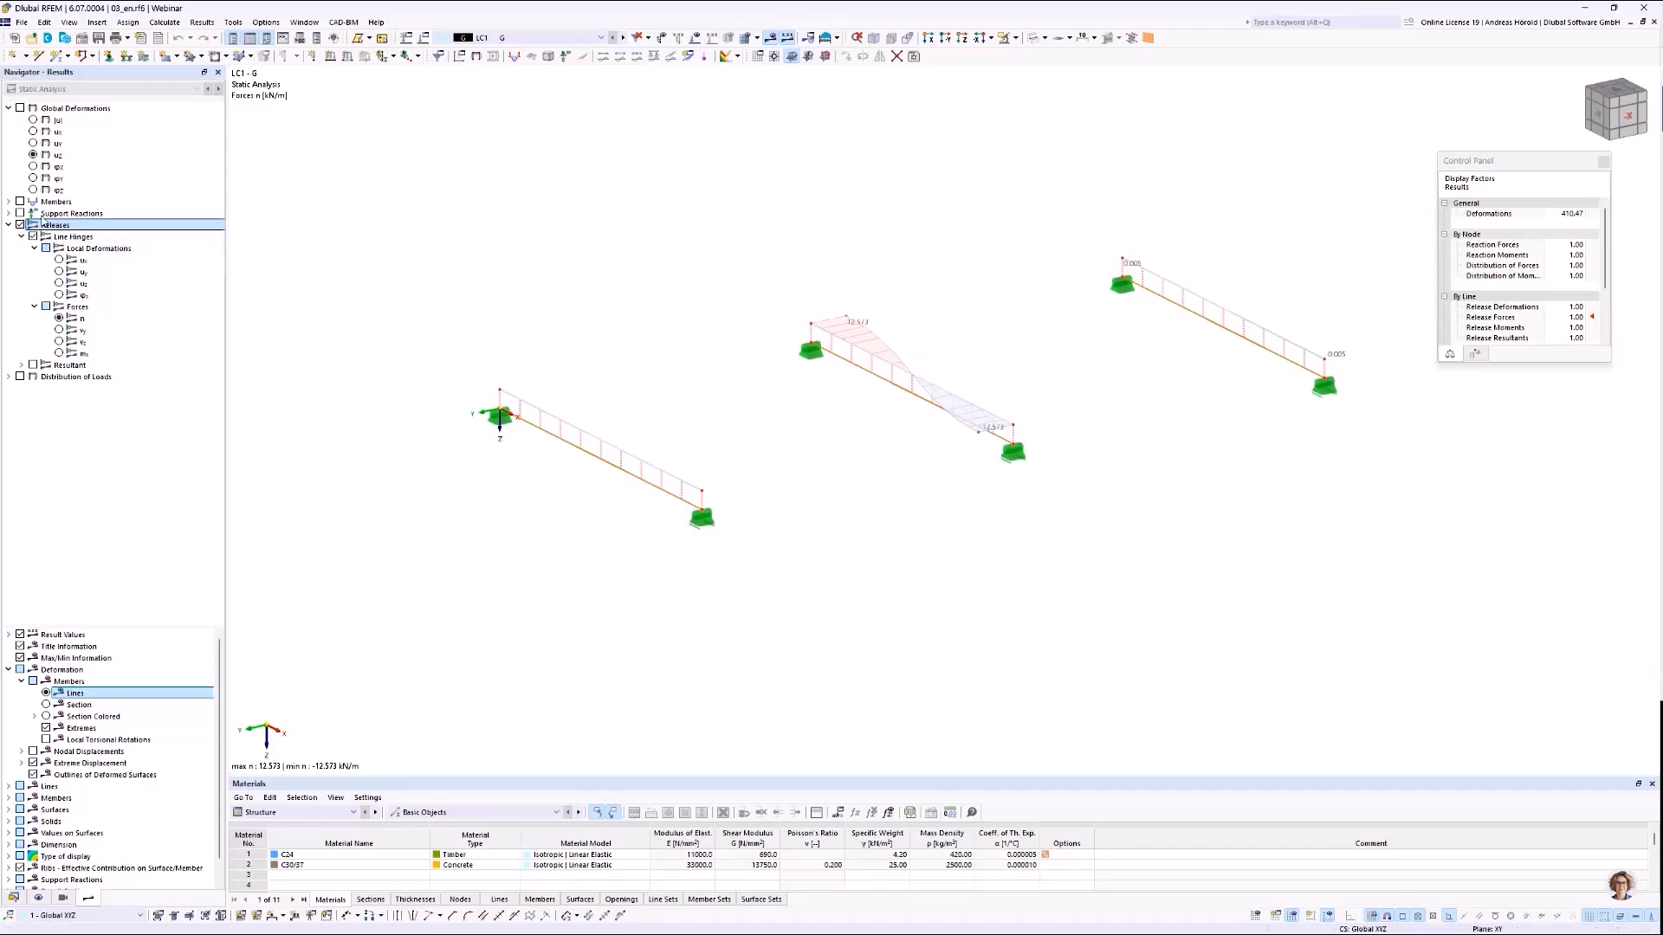
pyautogui.click(10, 202)
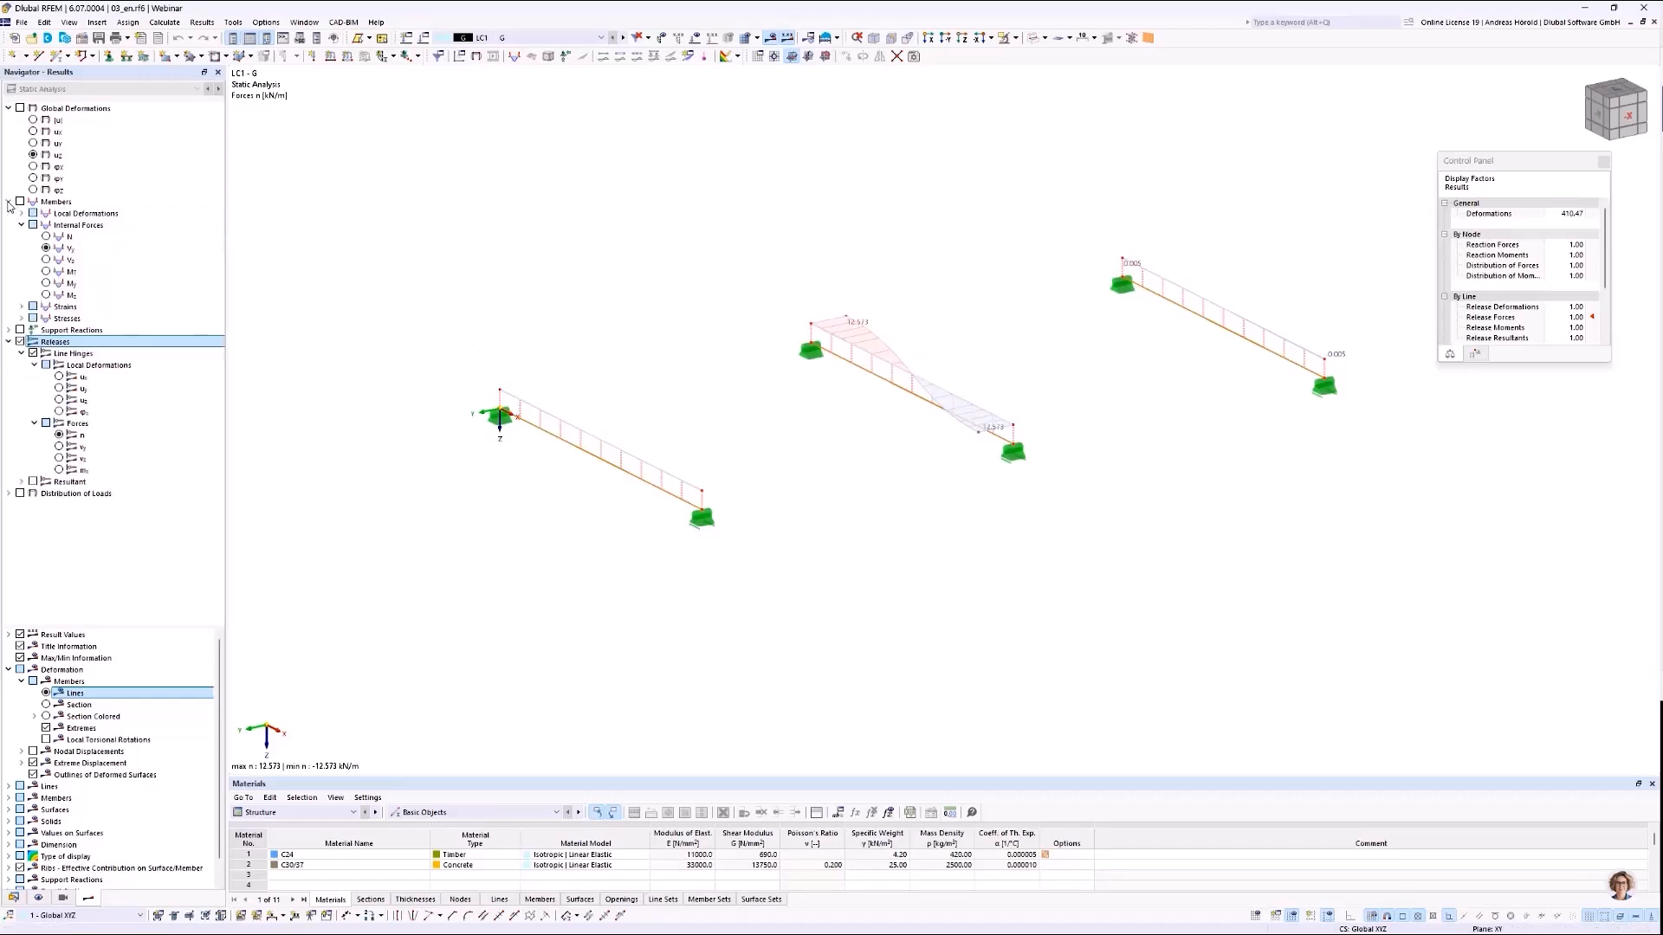
pyautogui.click(47, 260)
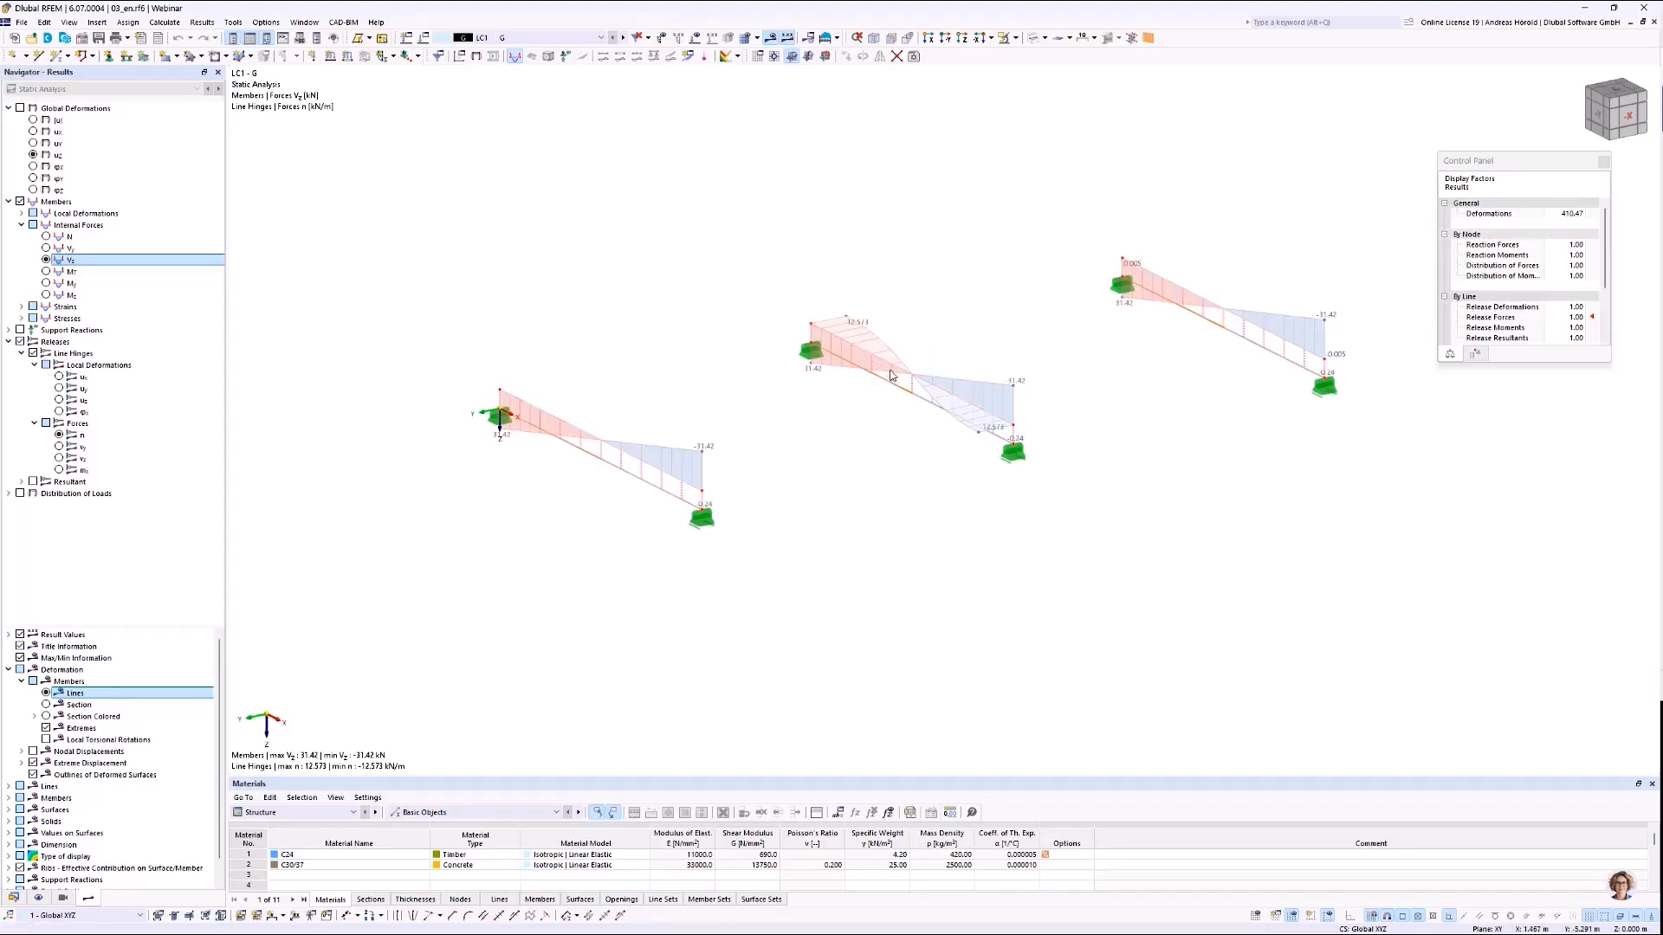
pyautogui.moveTo(923, 403)
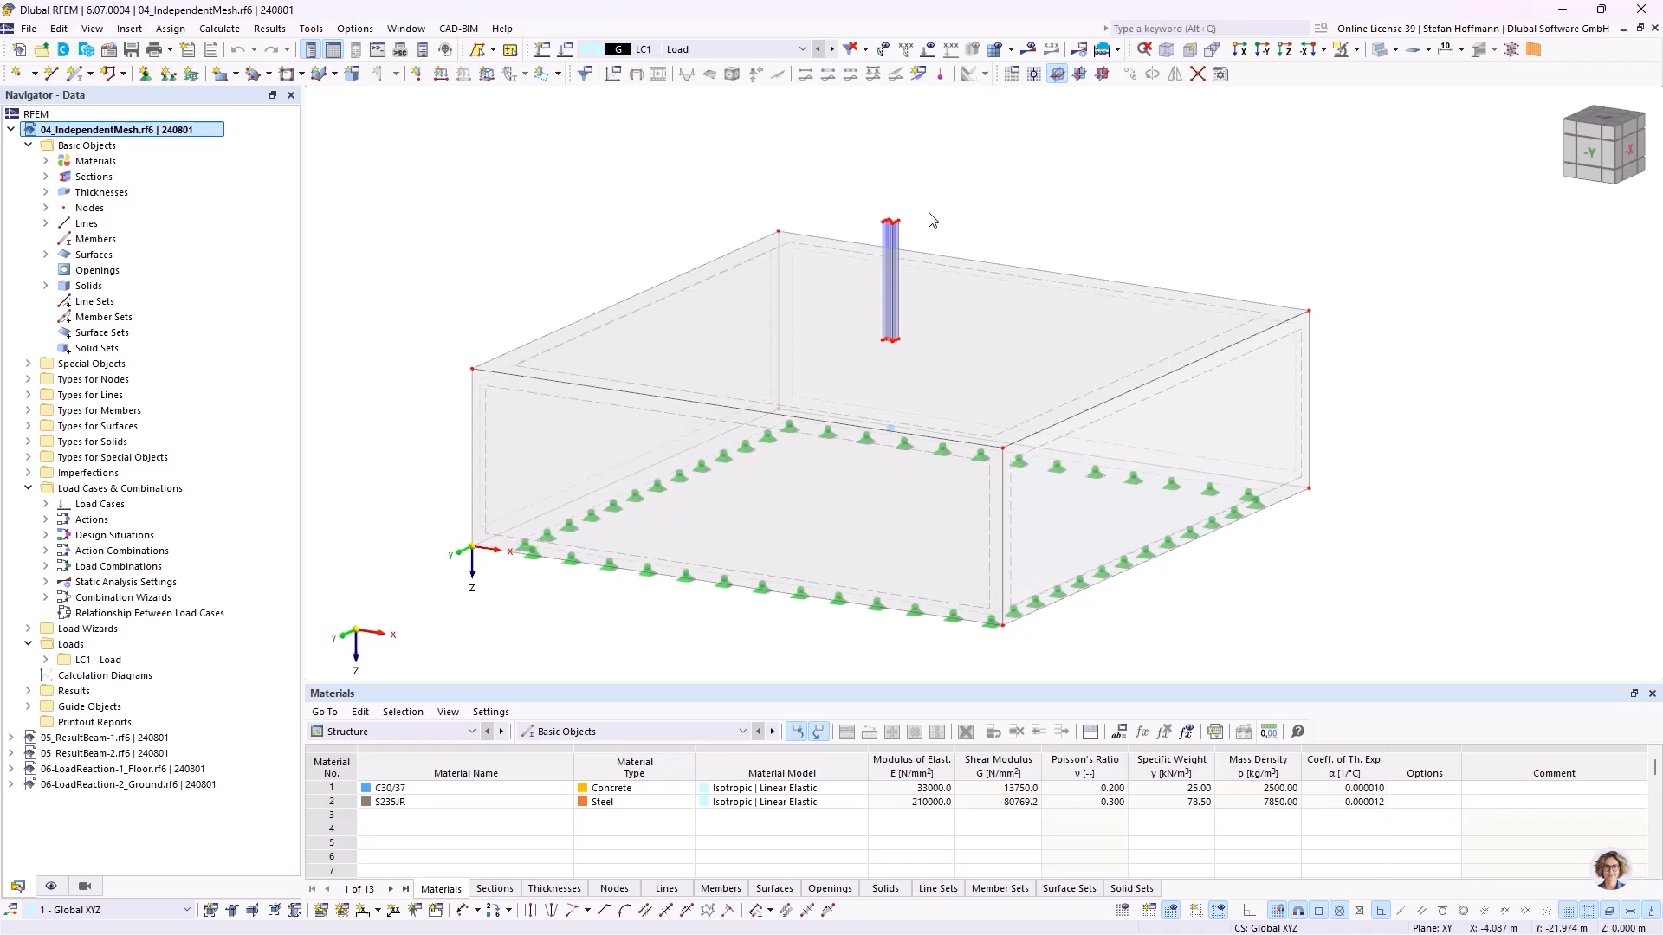
# Examine how the base of the steel column meets the top face of the concrete solid in the 04_IndependentMesh model.
pyautogui.scroll(5, 891, 358)
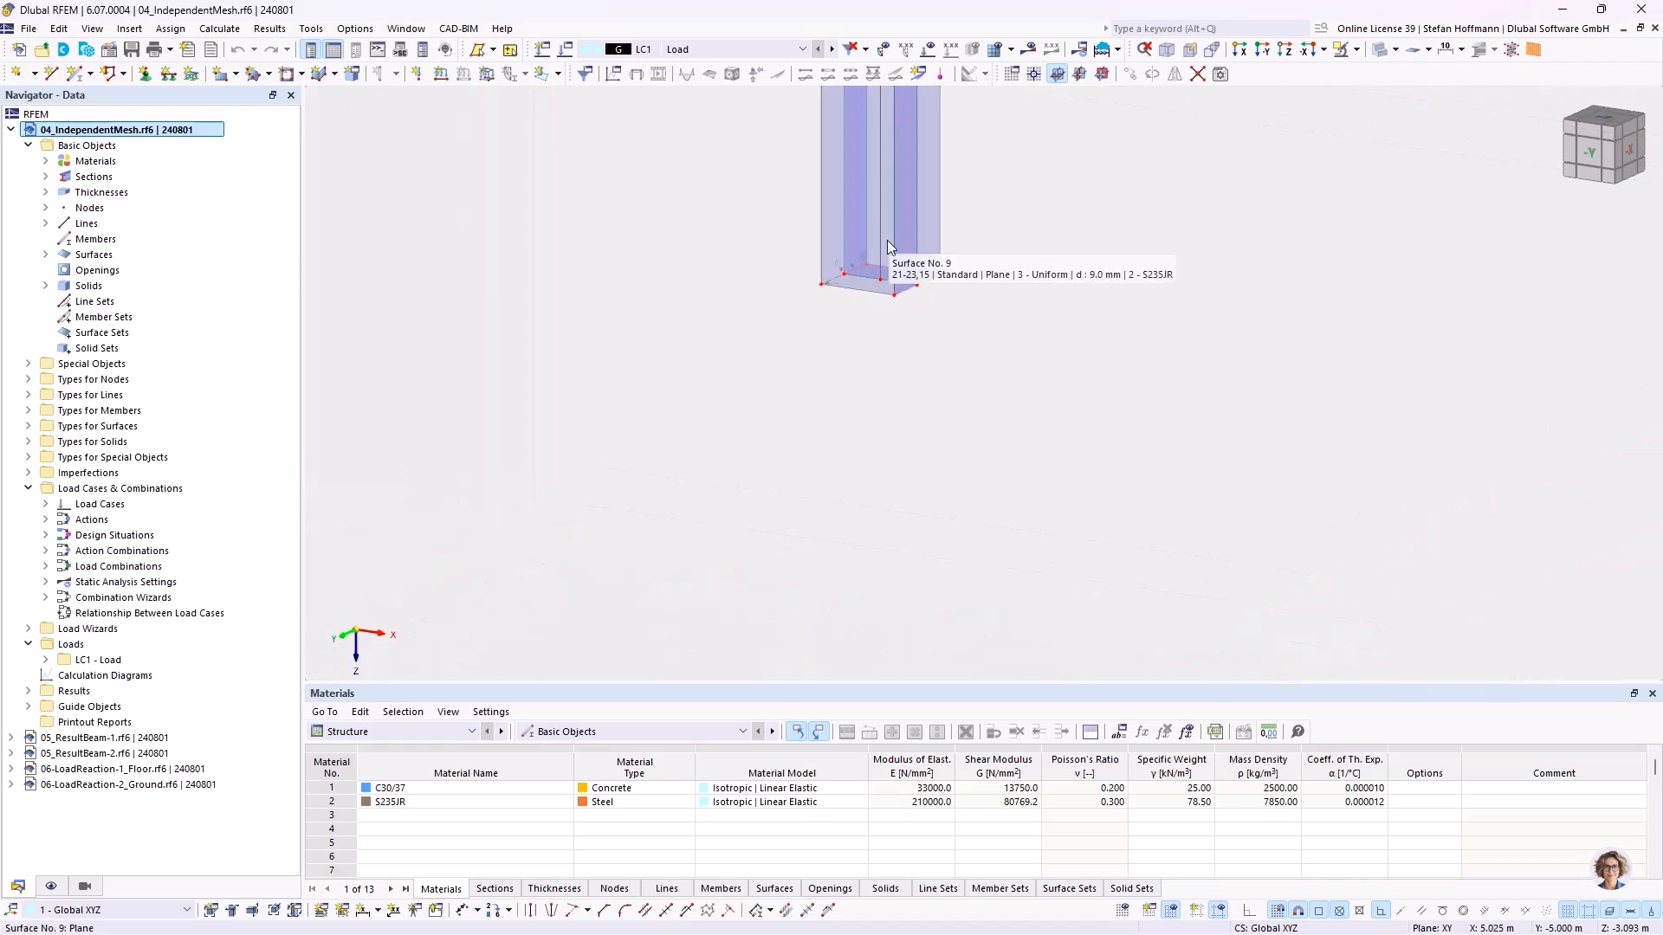
pyautogui.scroll(-4, 838, 270)
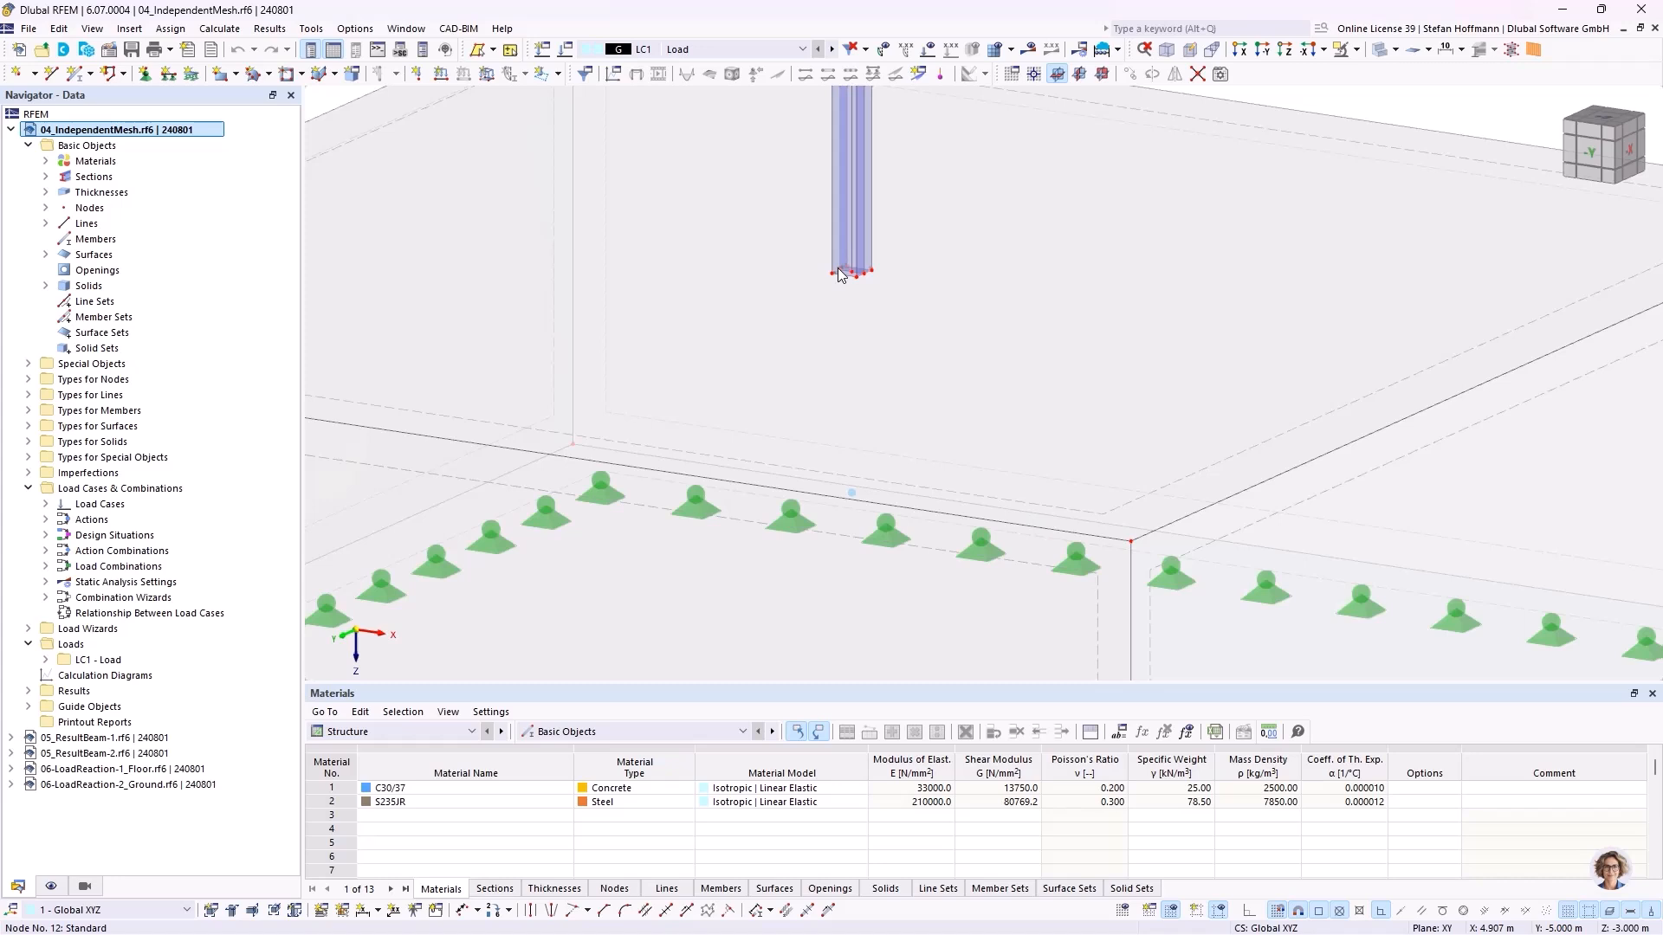
pyautogui.scroll(-2, 838, 273)
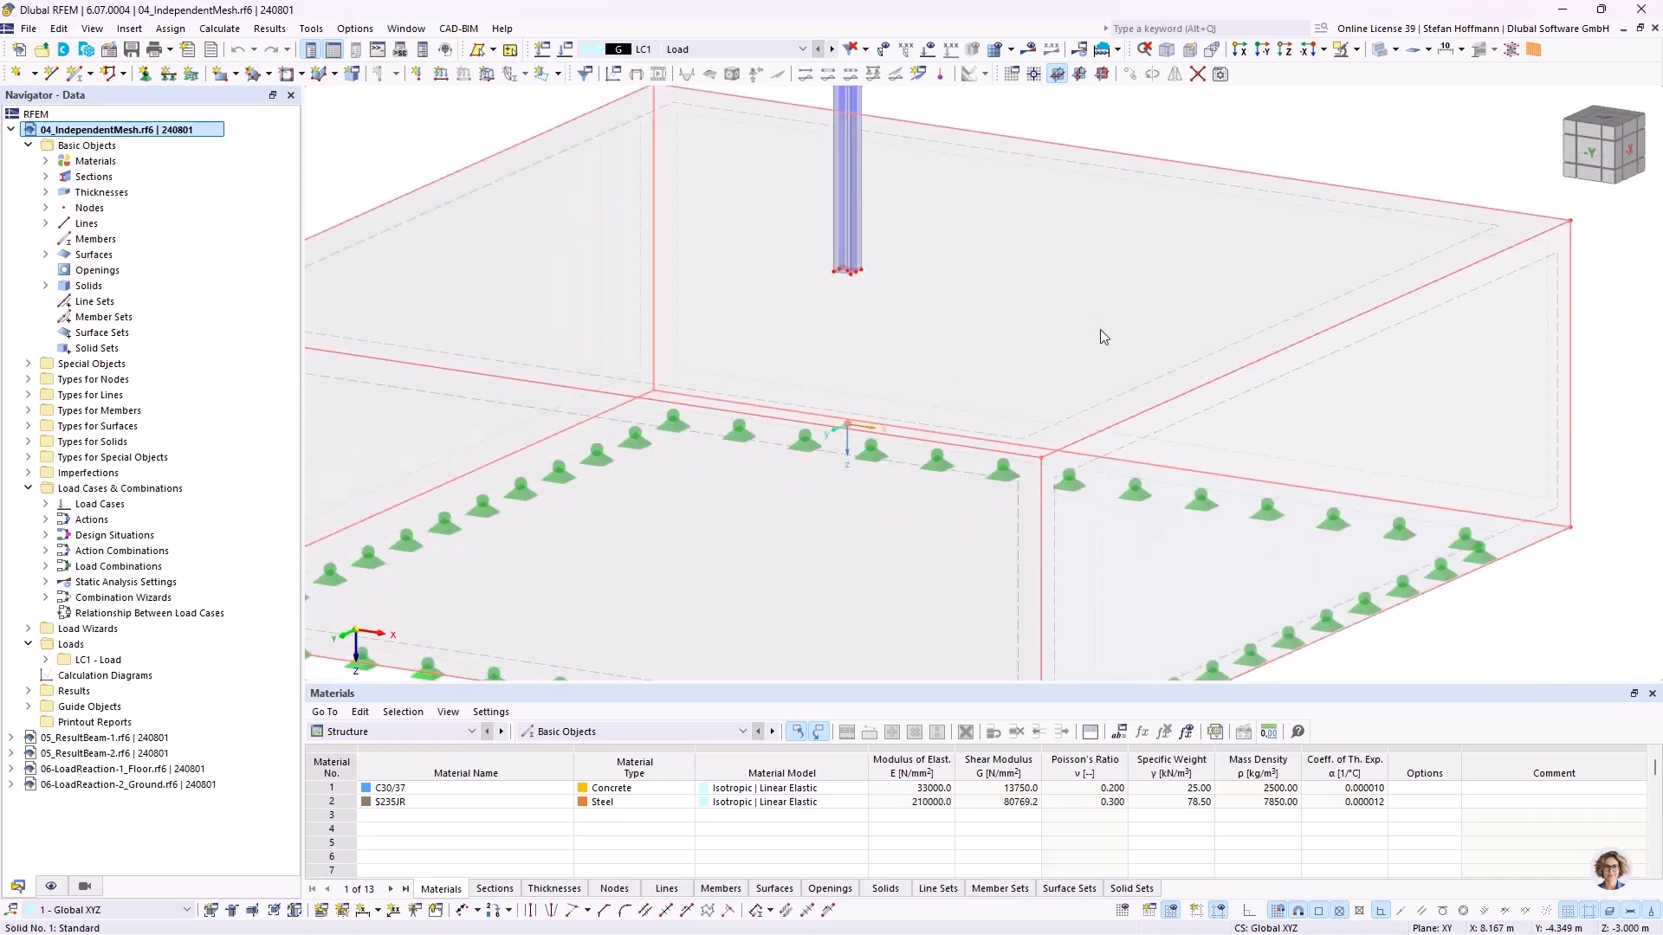
pyautogui.scroll(2, 847, 260)
pyautogui.rightClick(844, 253)
pyautogui.click(935, 226)
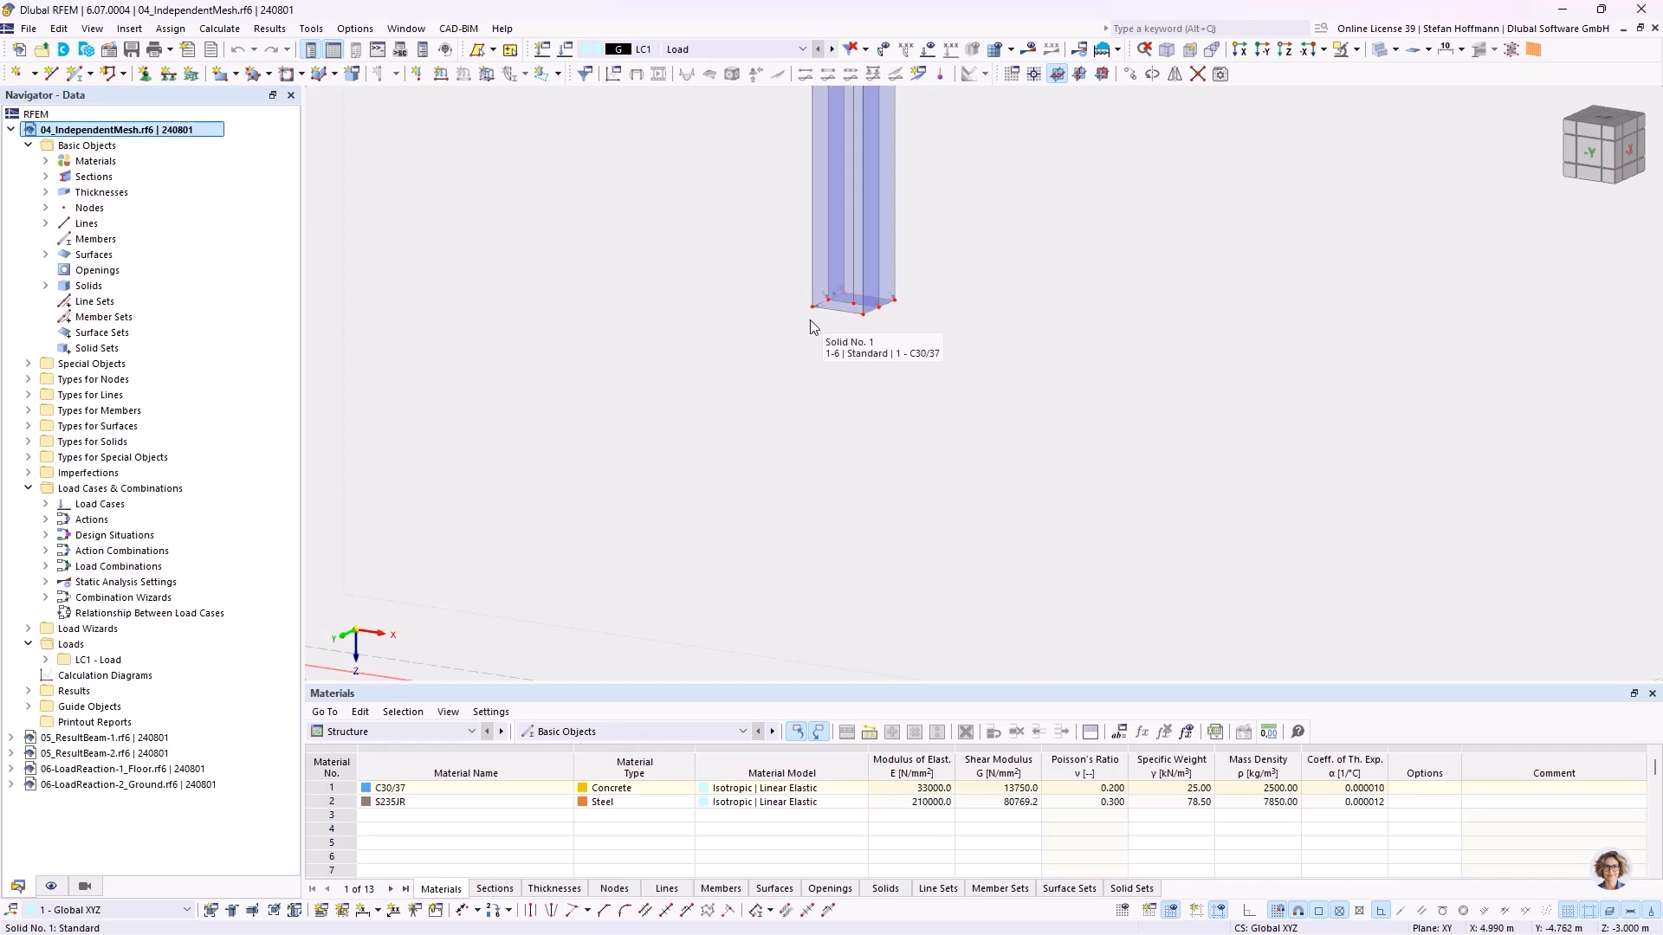
pyautogui.scroll(-5, 819, 320)
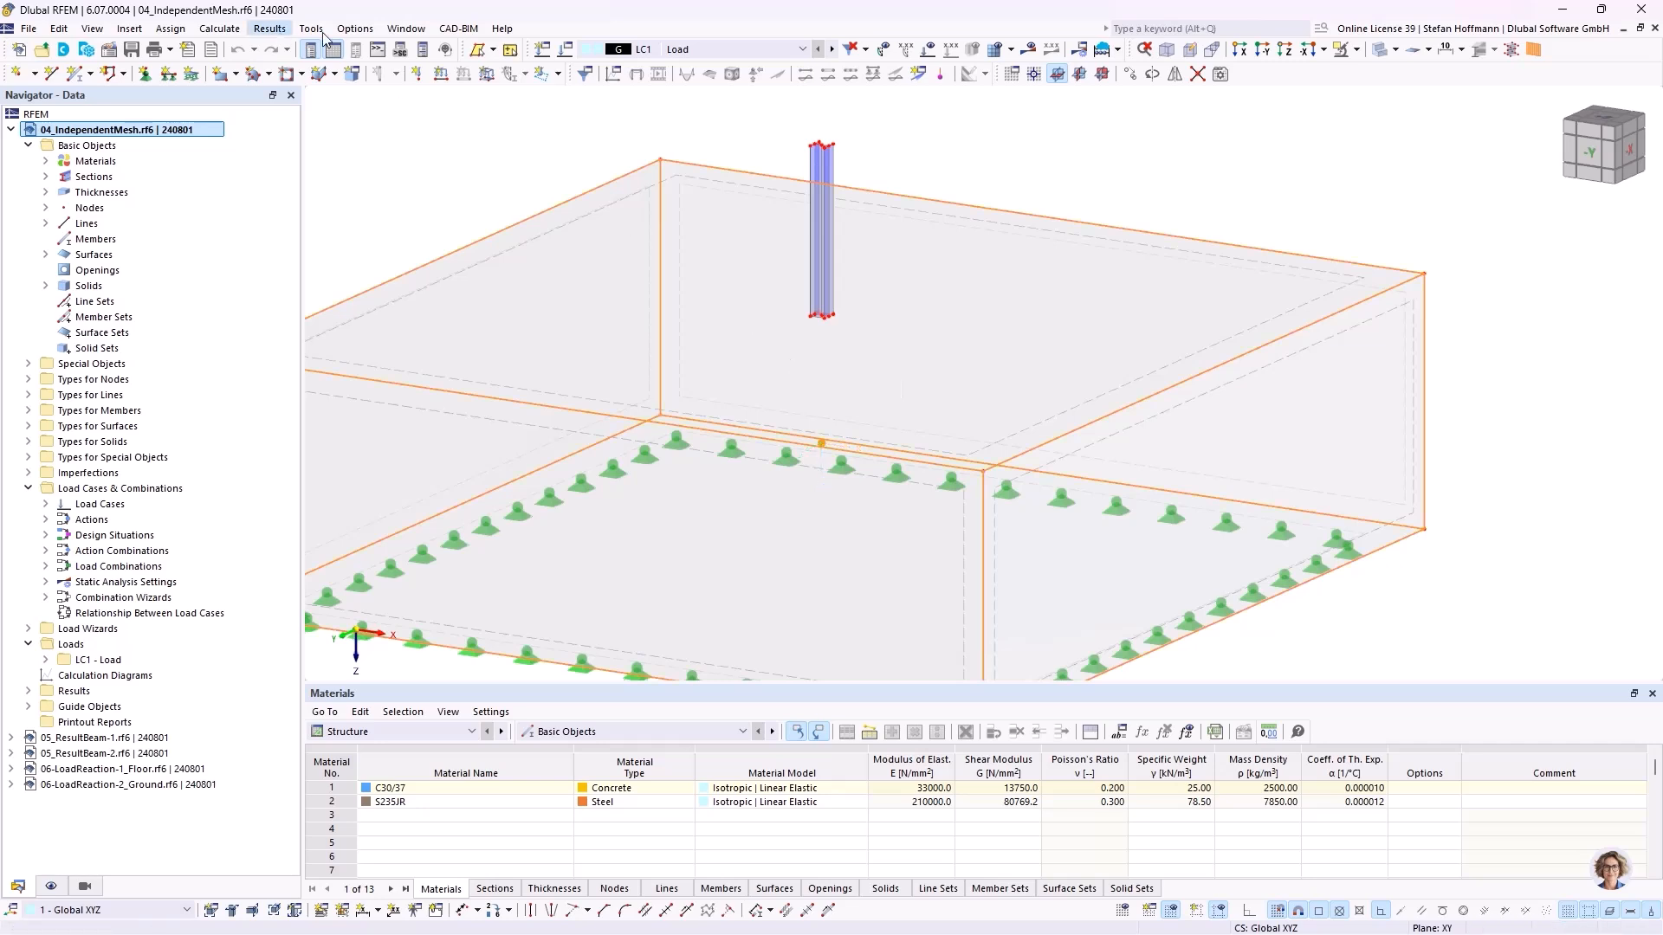
# Generate and display the finite element mesh, and inspect its refinement in the concrete solid around the column base.
pyautogui.click(994, 52)
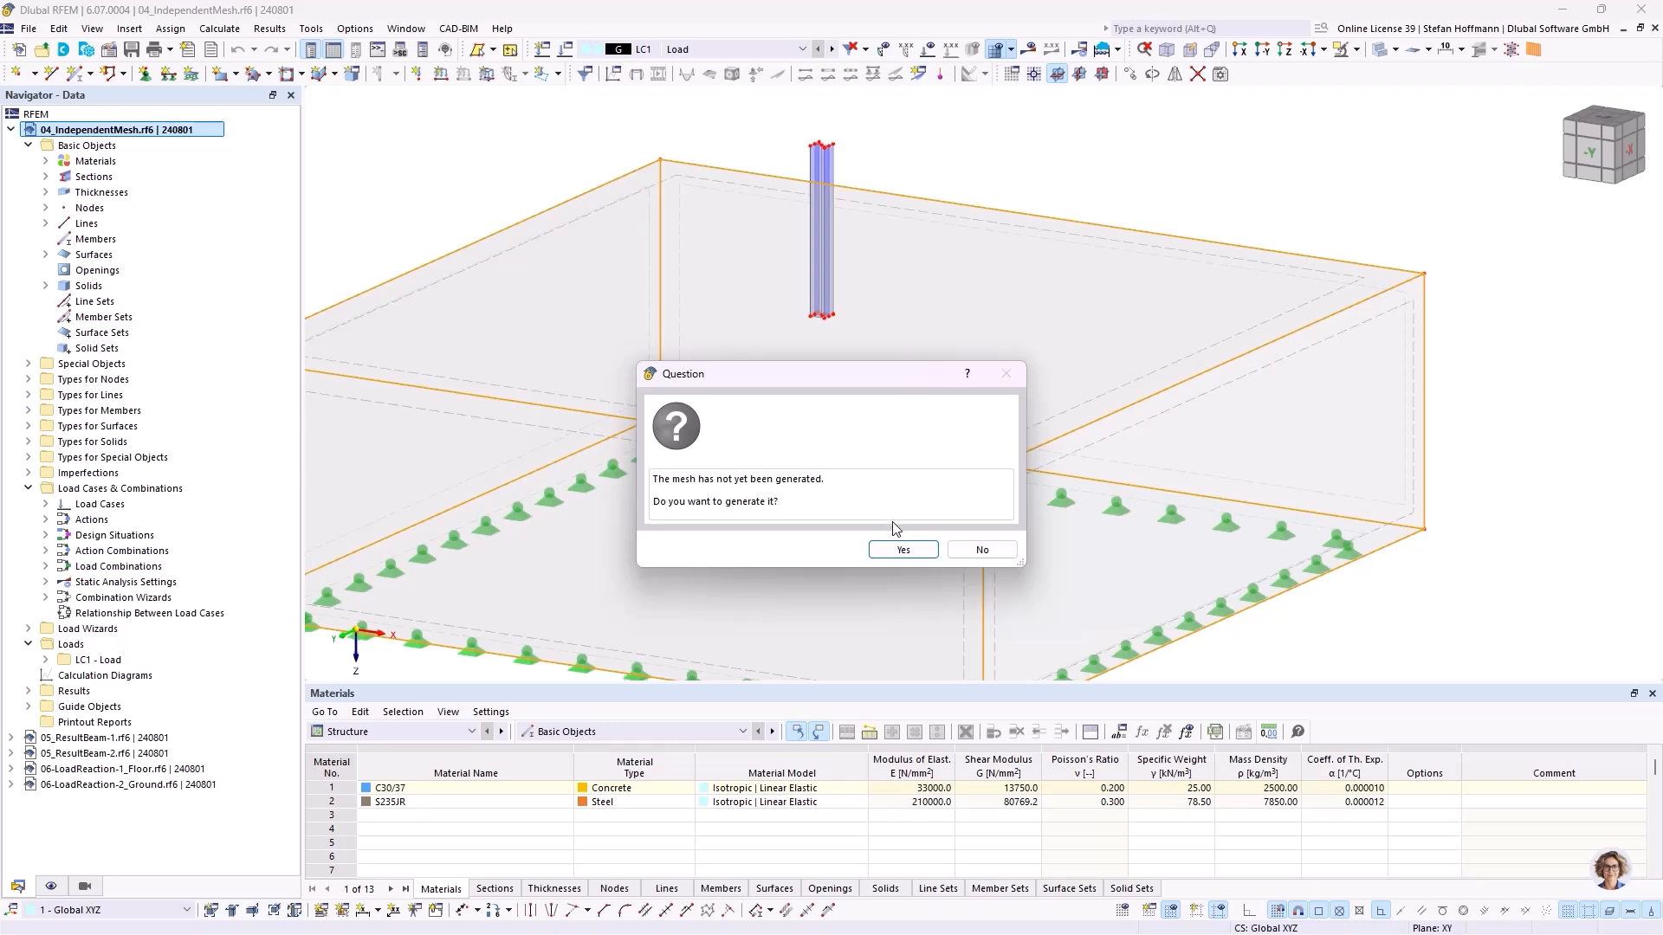
pyautogui.click(893, 555)
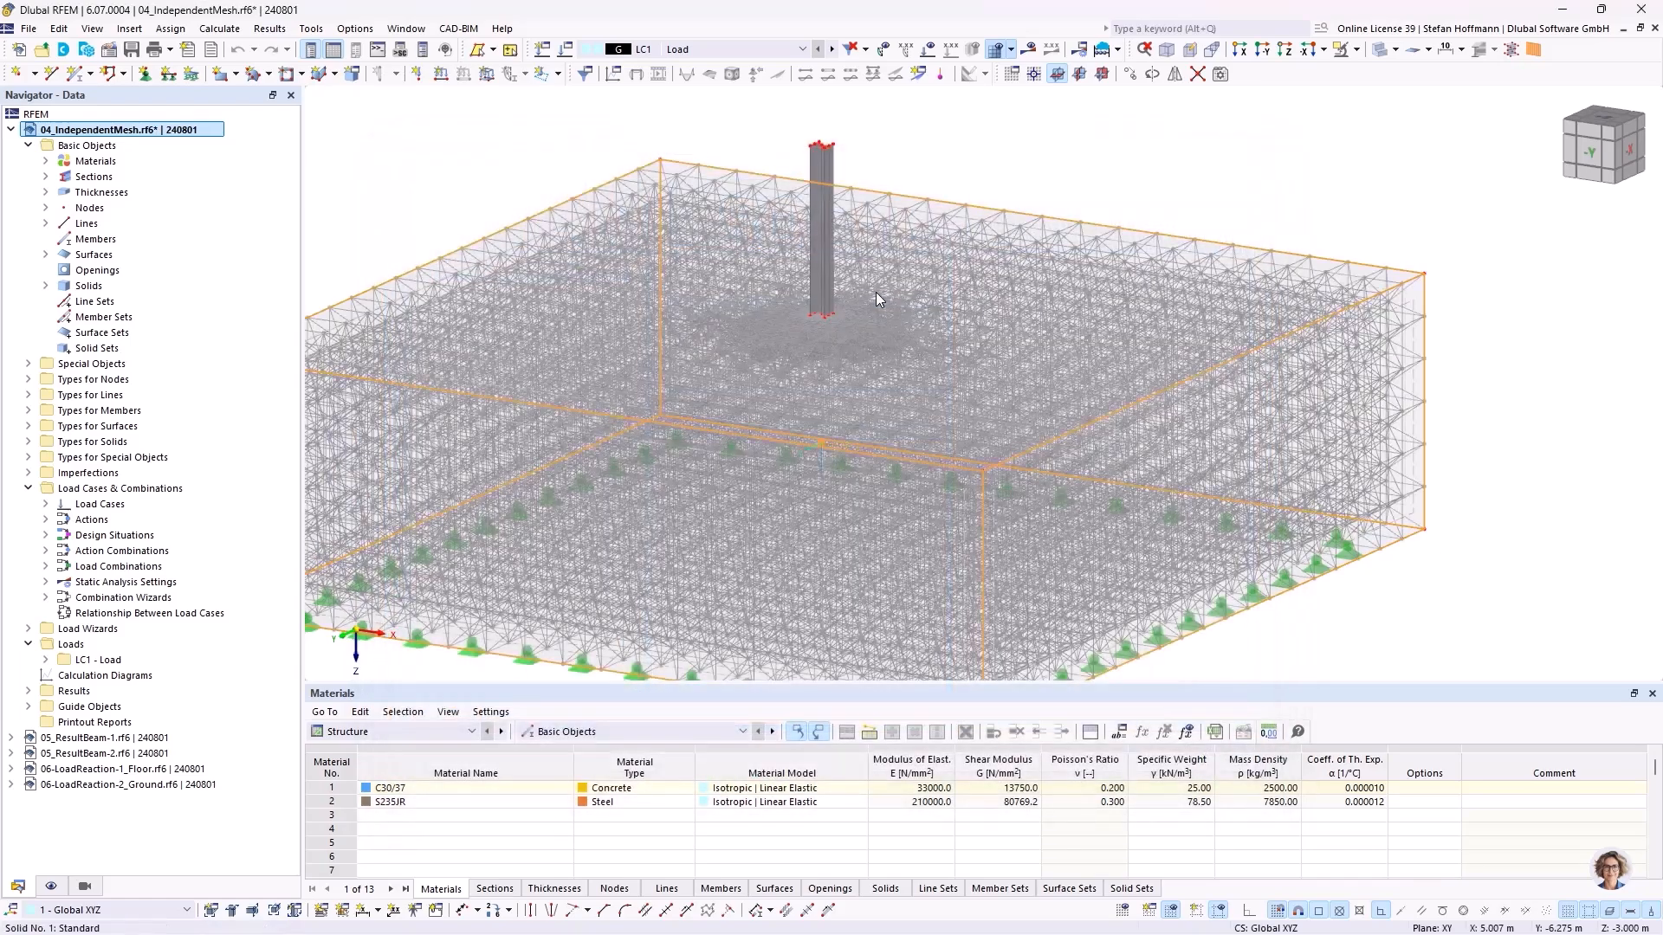
pyautogui.keyDown('ctrl'); pyautogui.moveTo(916, 320); pyautogui.dragTo(870, 318, button='middle'); pyautogui.keyUp('ctrl')
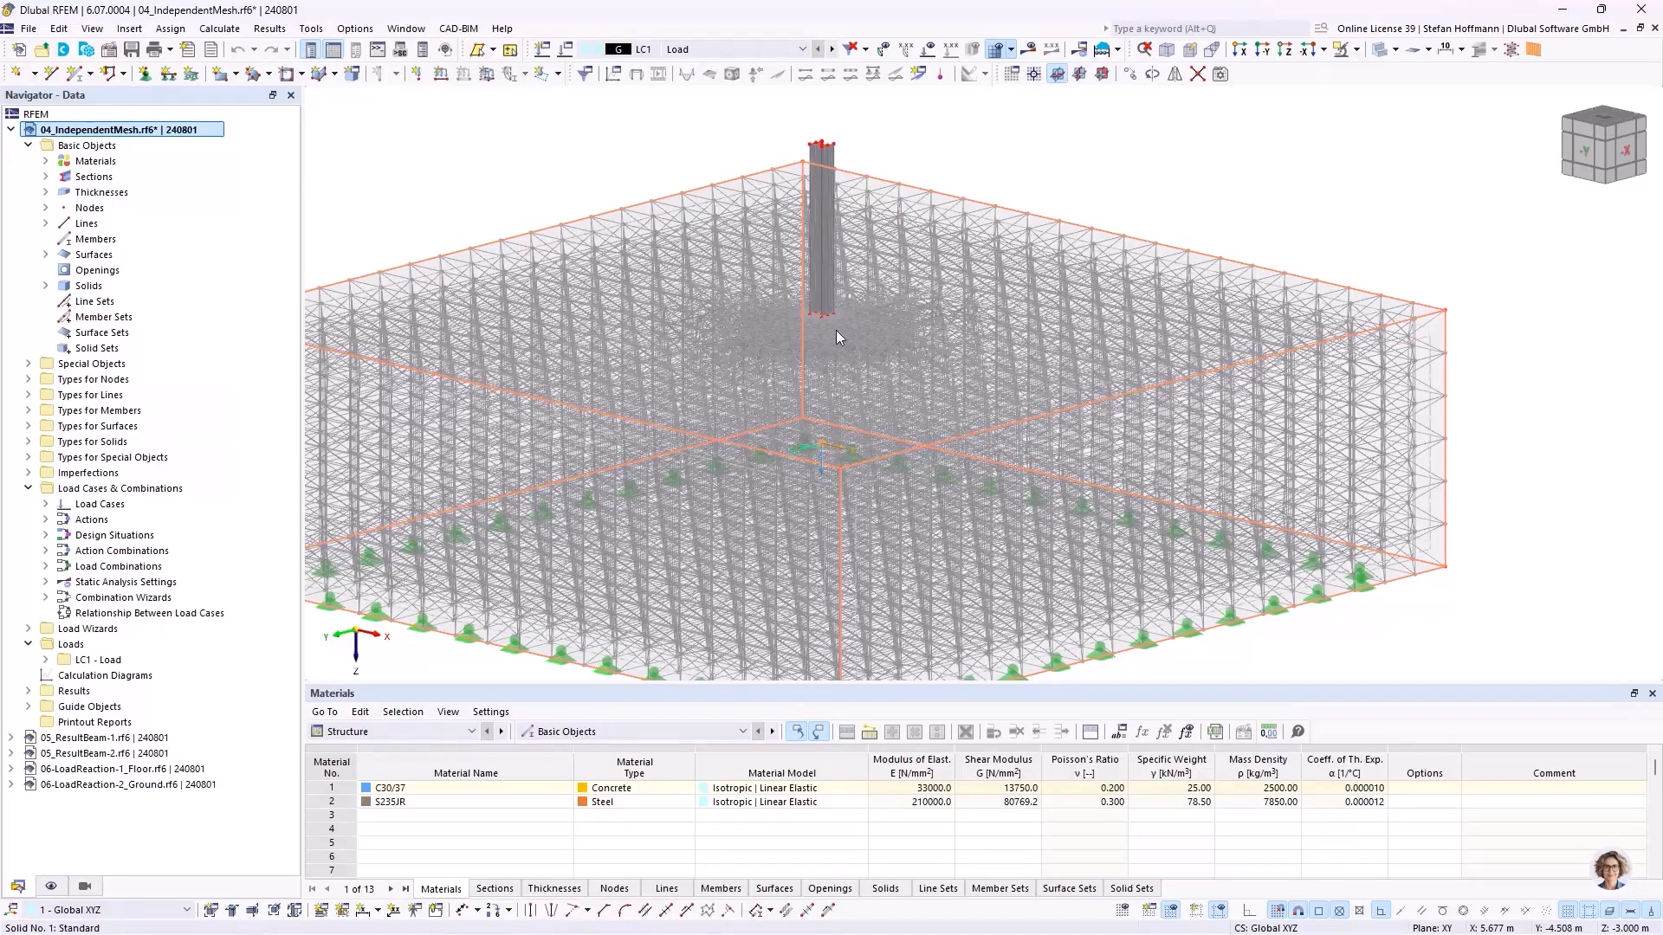
pyautogui.scroll(6, 831, 325)
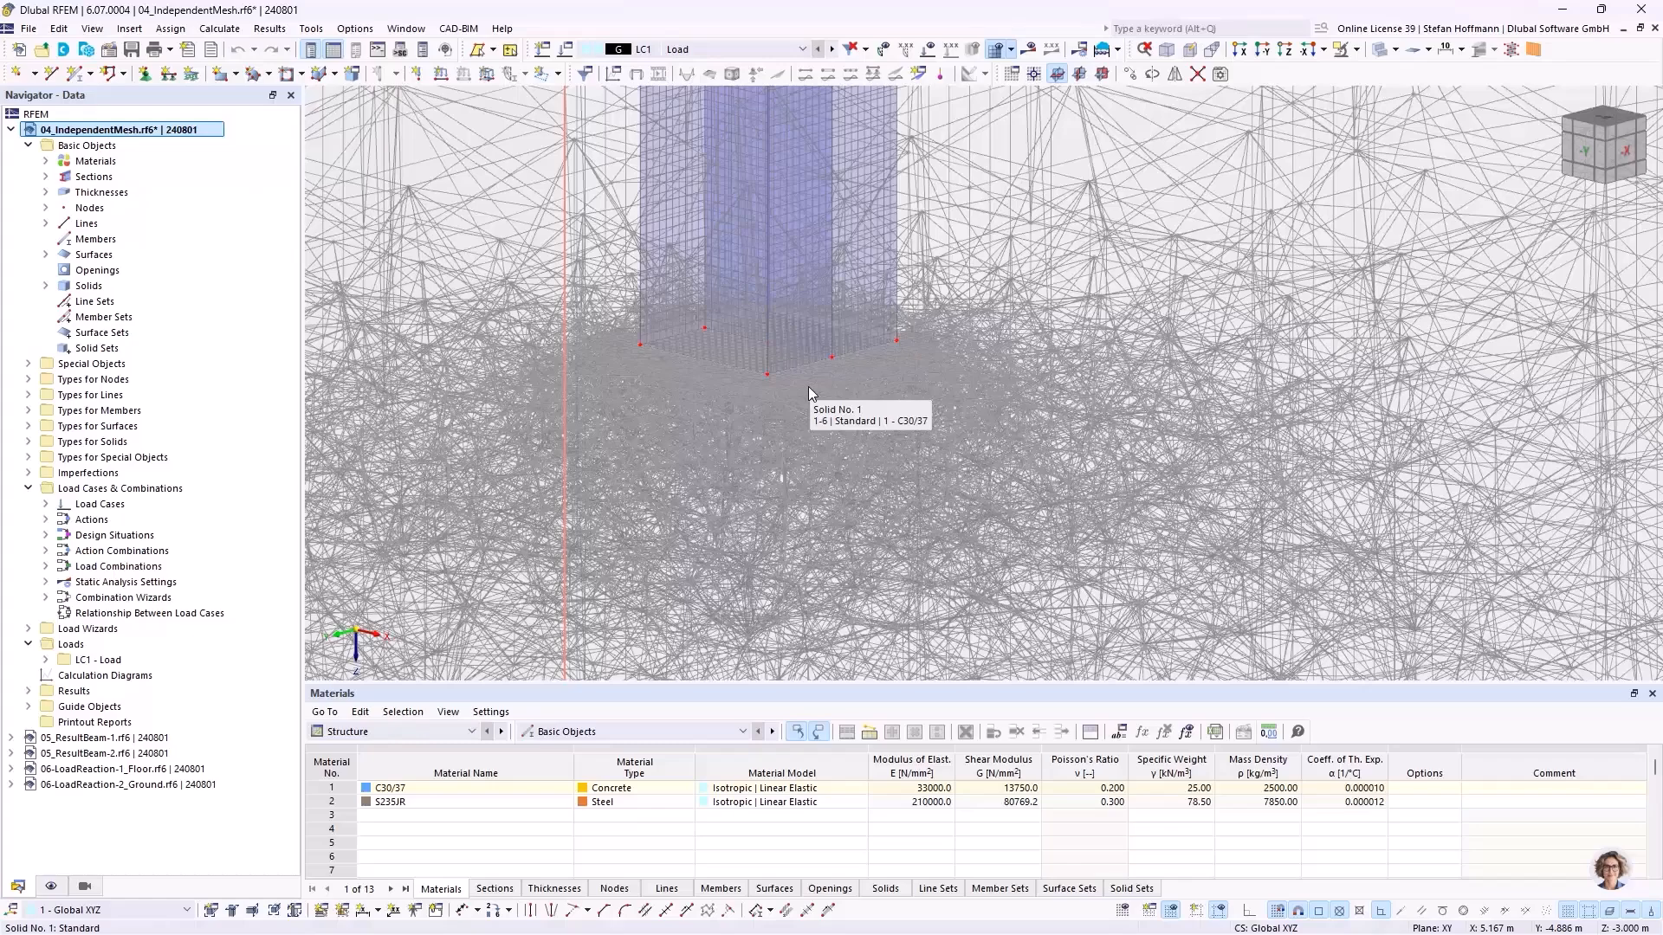
pyautogui.scroll(-5, 808, 386)
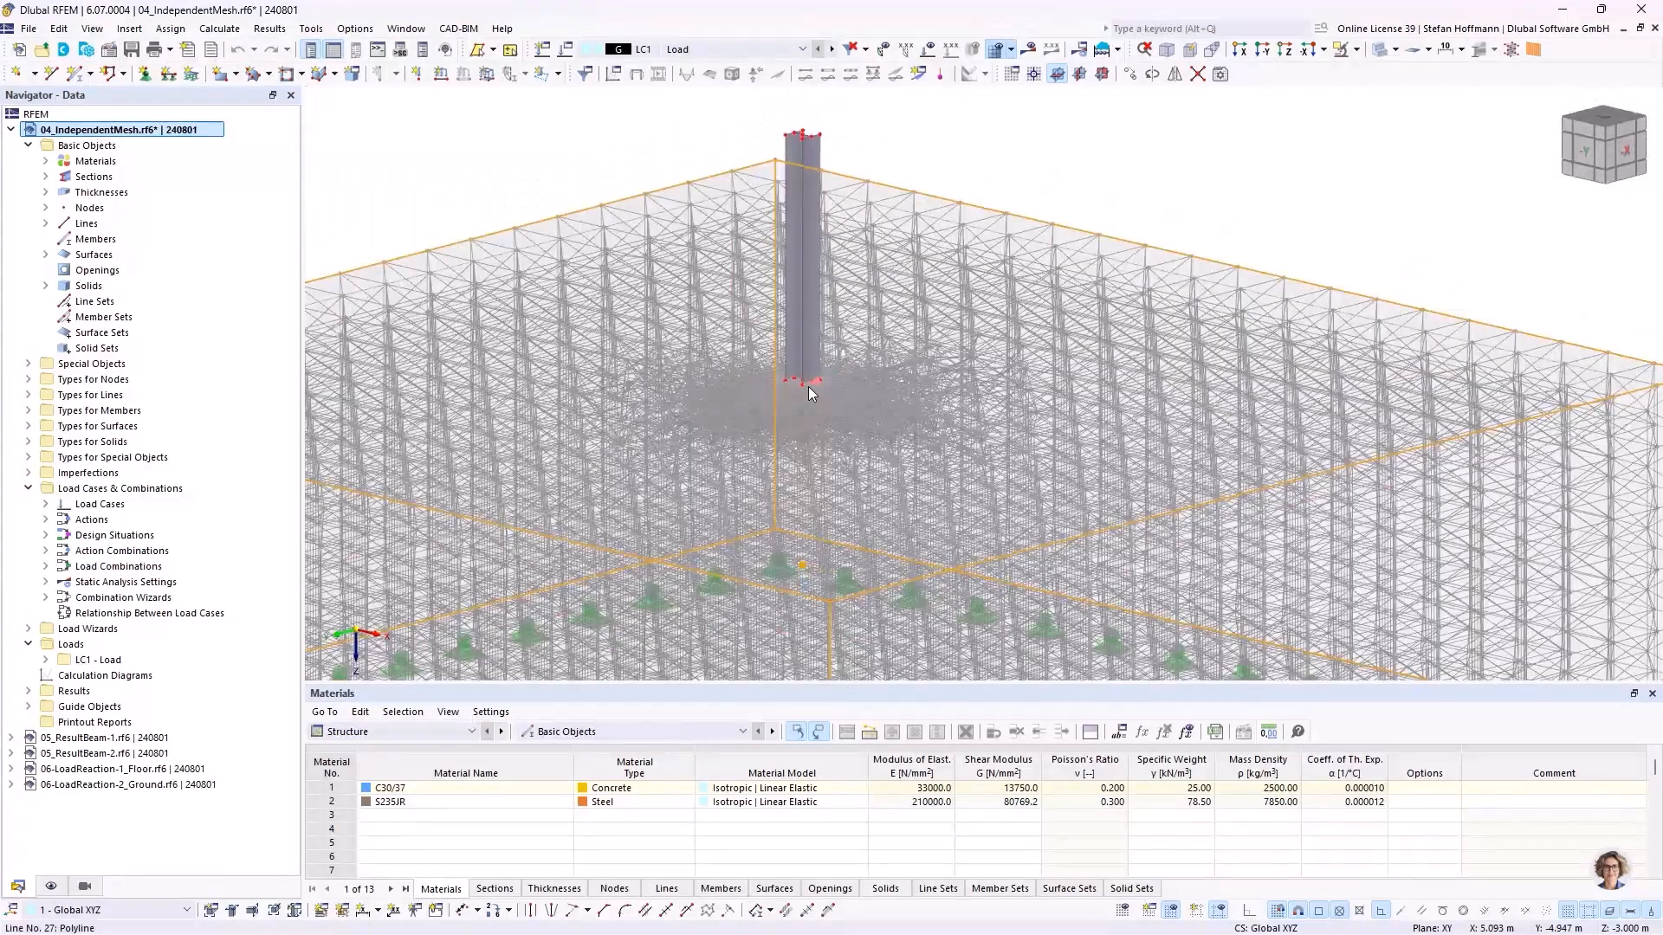
# Check the number of 3D solid elements in the mesh statistics for the dependent mesh.
pyautogui.click(219, 28)
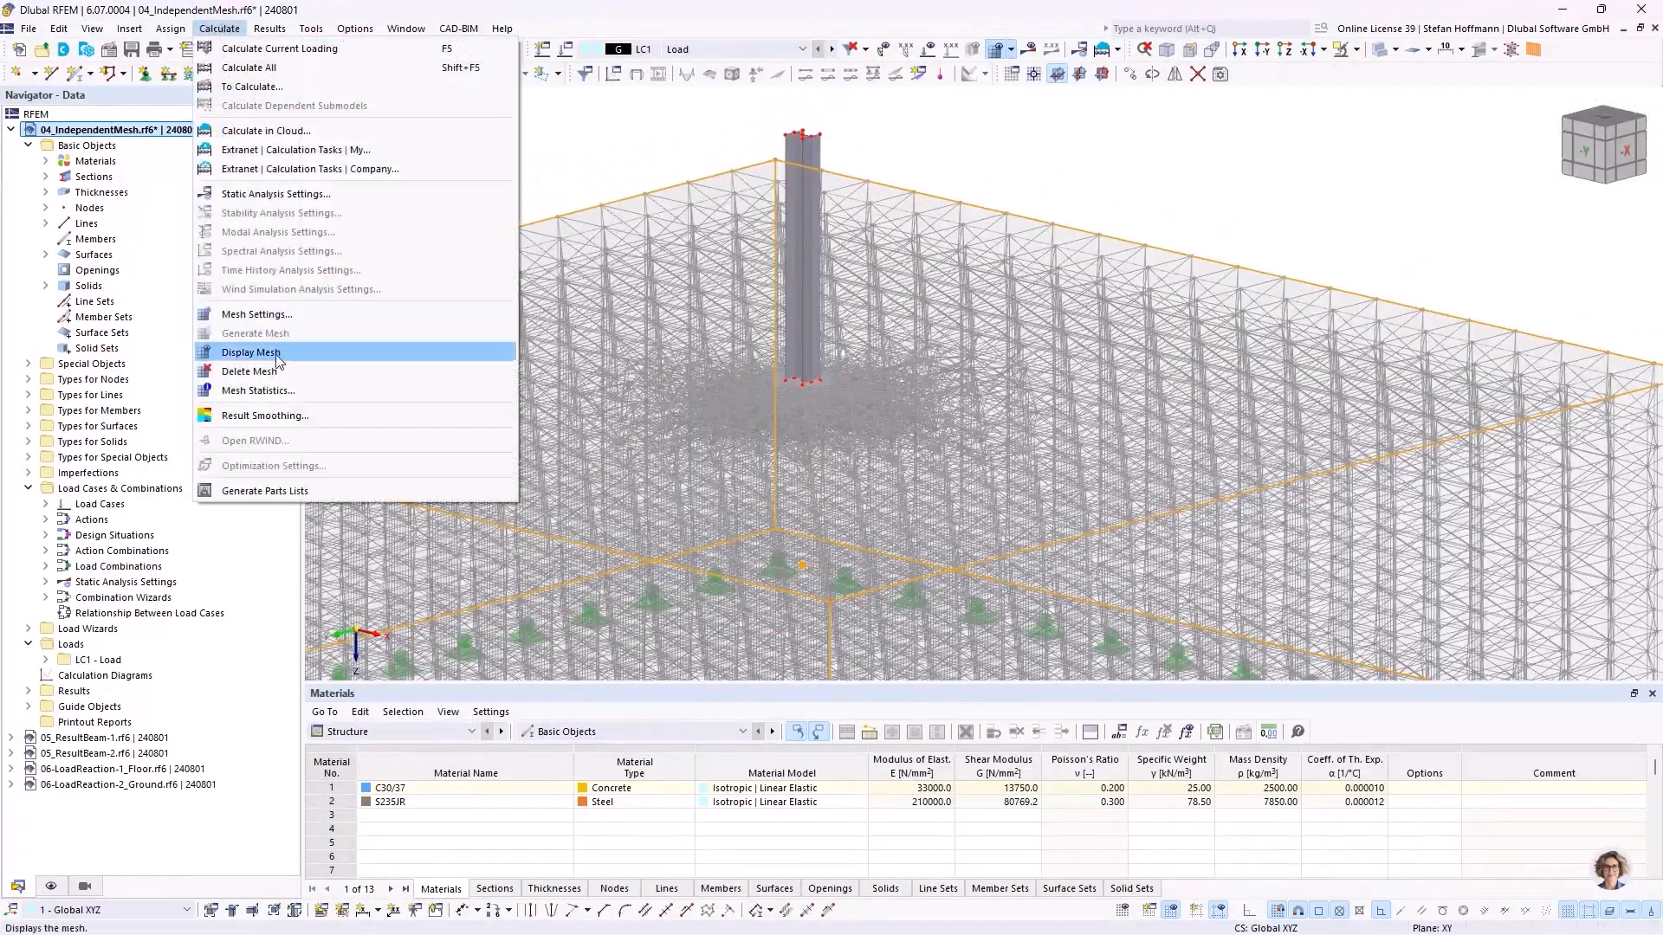
pyautogui.click(265, 389)
pyautogui.doubleClick(745, 495)
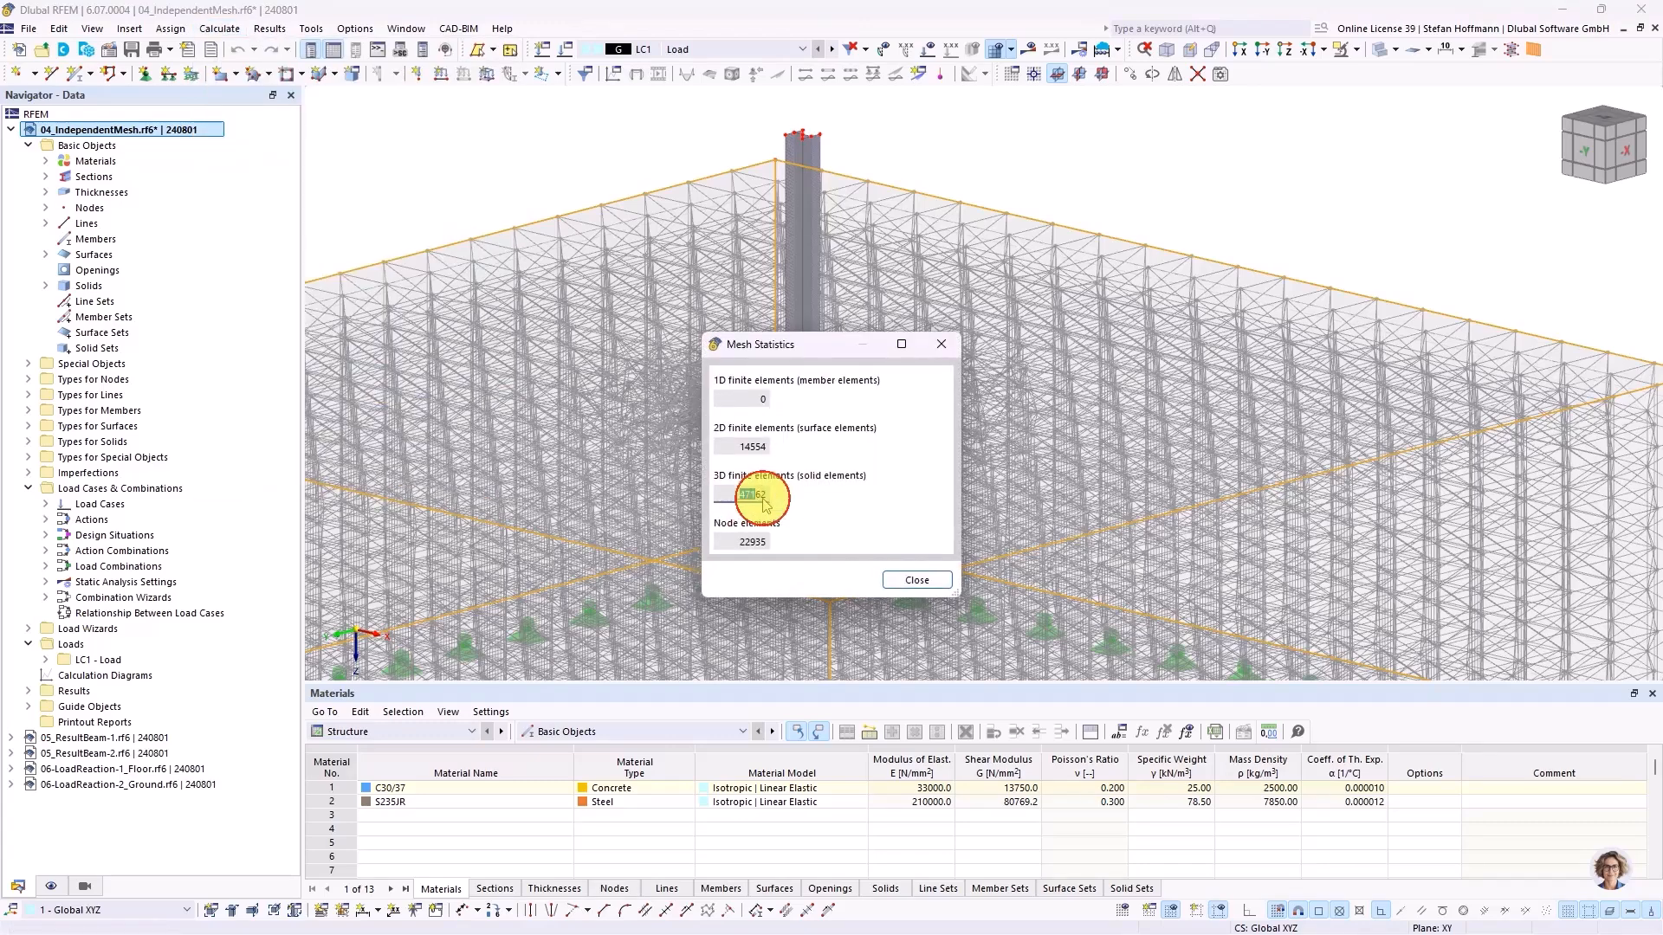
pyautogui.click(936, 346)
pyautogui.scroll(-3, 1054, 169)
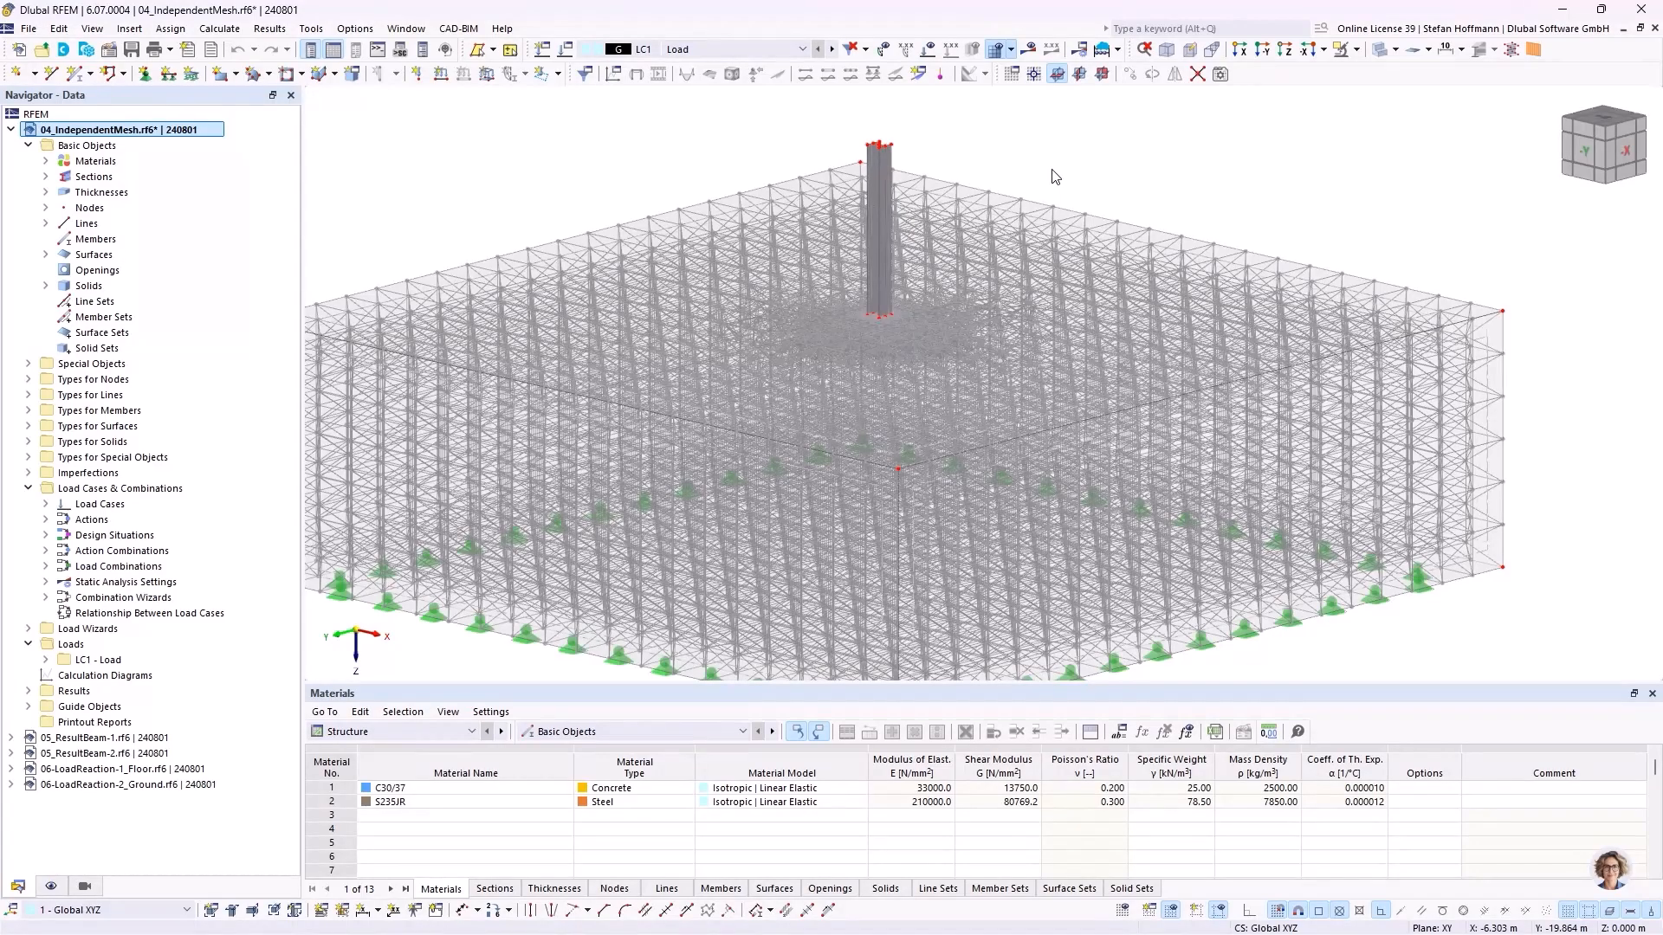
# Enable the independent mesh preferred option in the mesh settings, regenerate the mesh and inspect it around the column.
pyautogui.scroll(6, 911, 319)
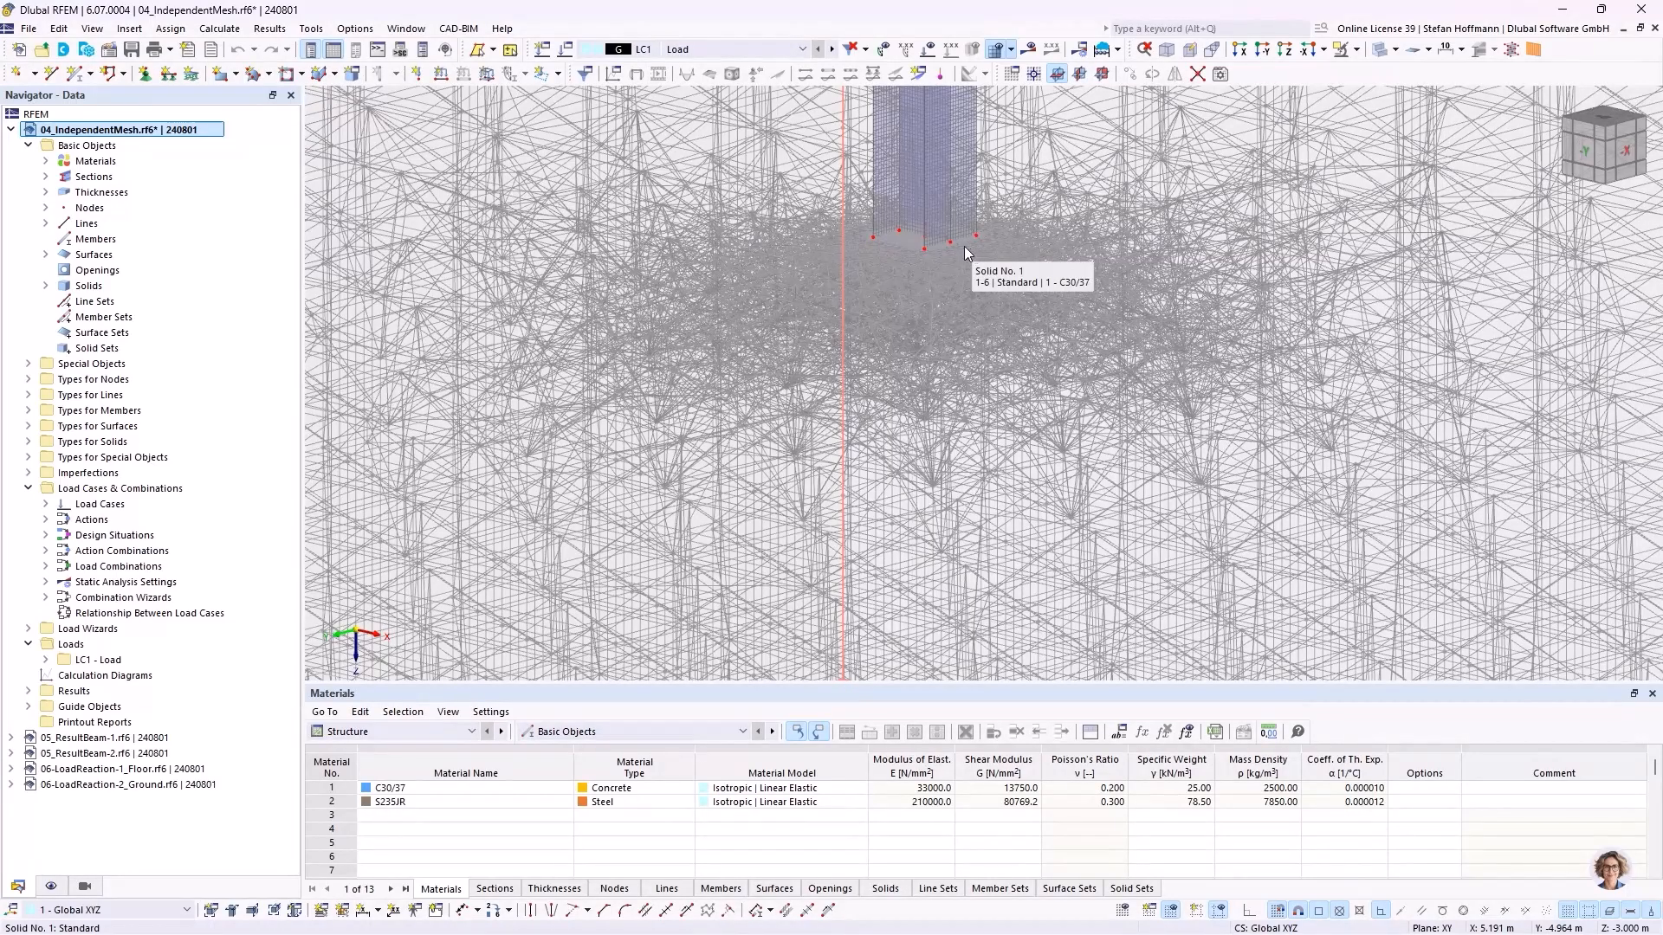
pyautogui.click(229, 30)
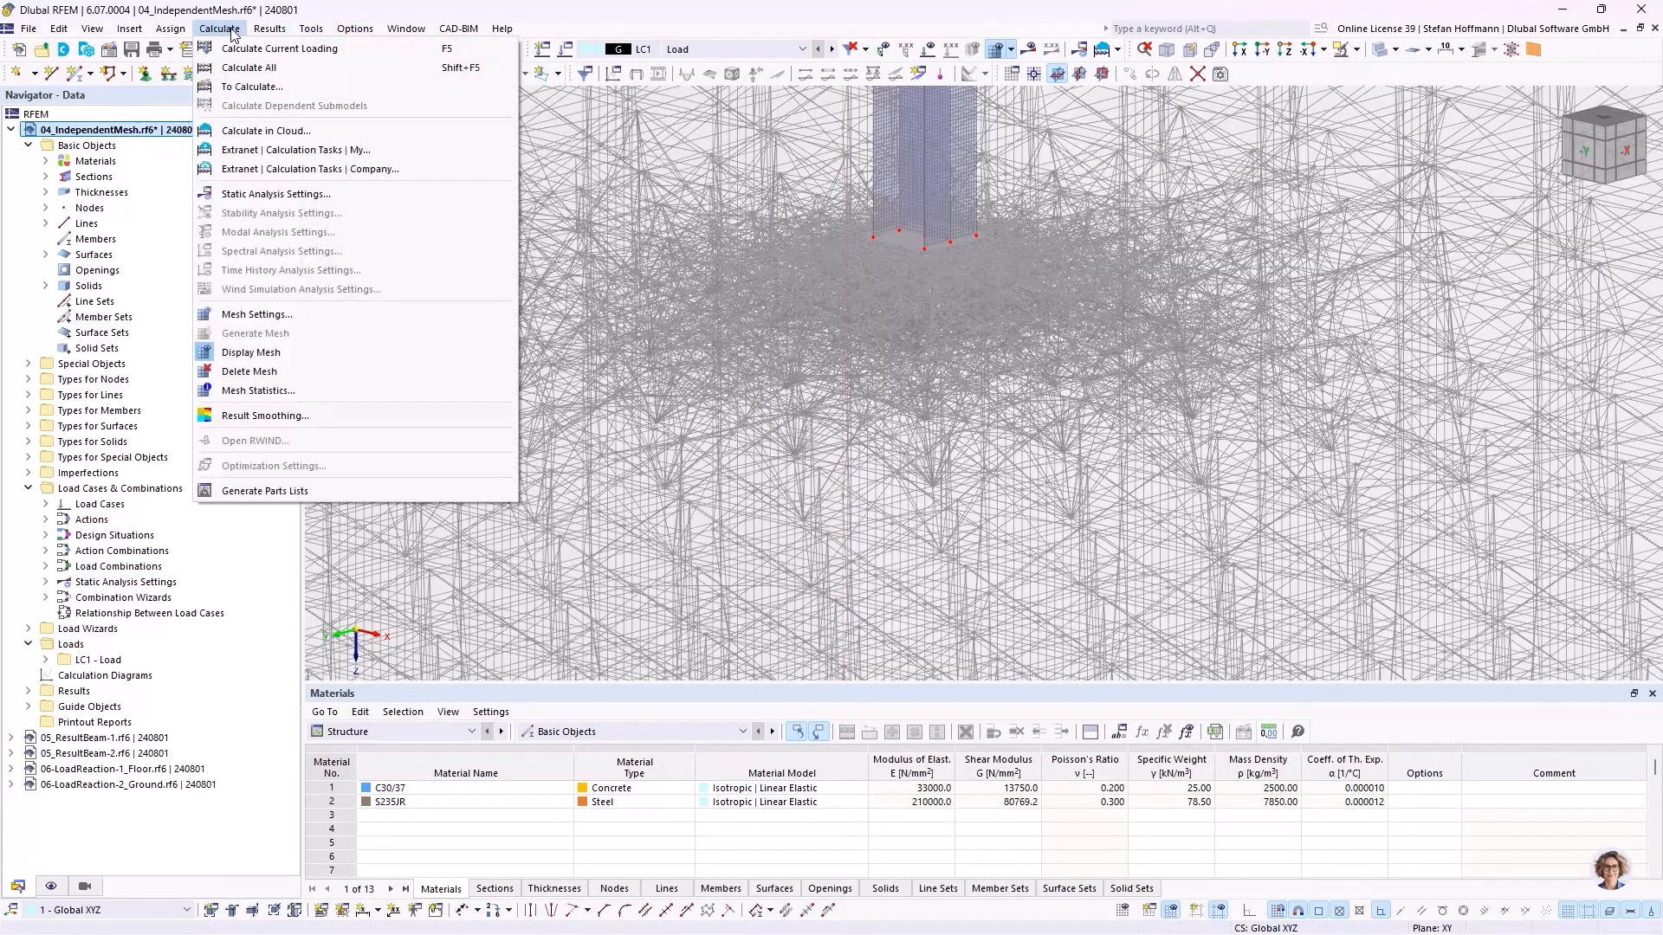
pyautogui.click(258, 316)
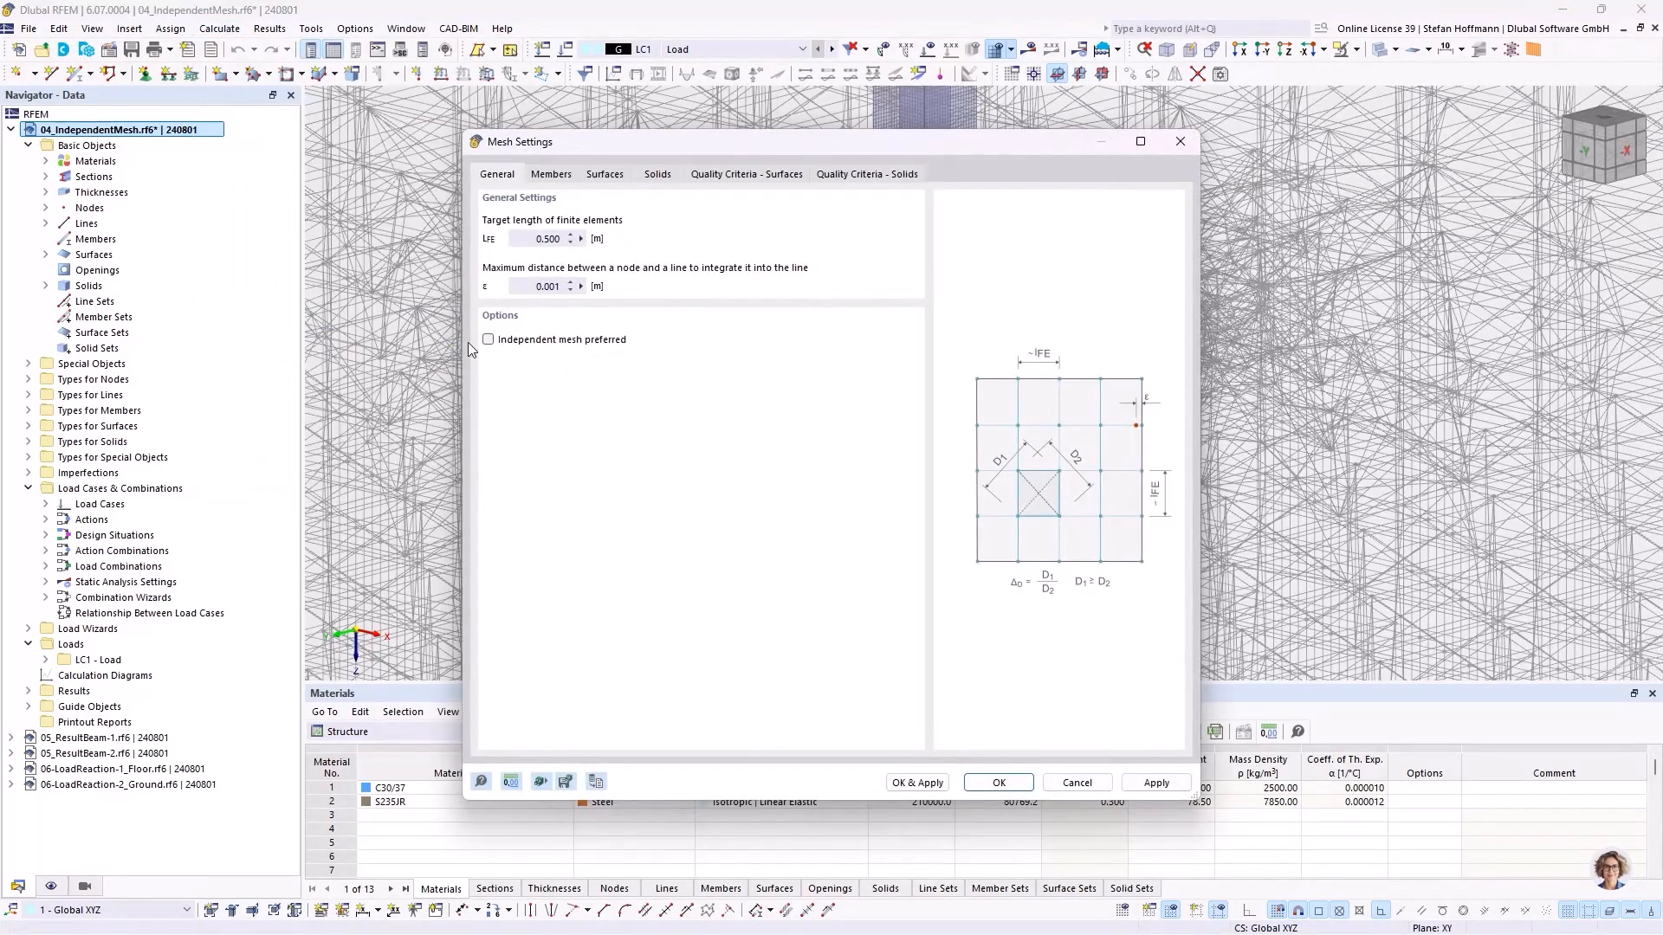
pyautogui.click(547, 341)
pyautogui.click(920, 782)
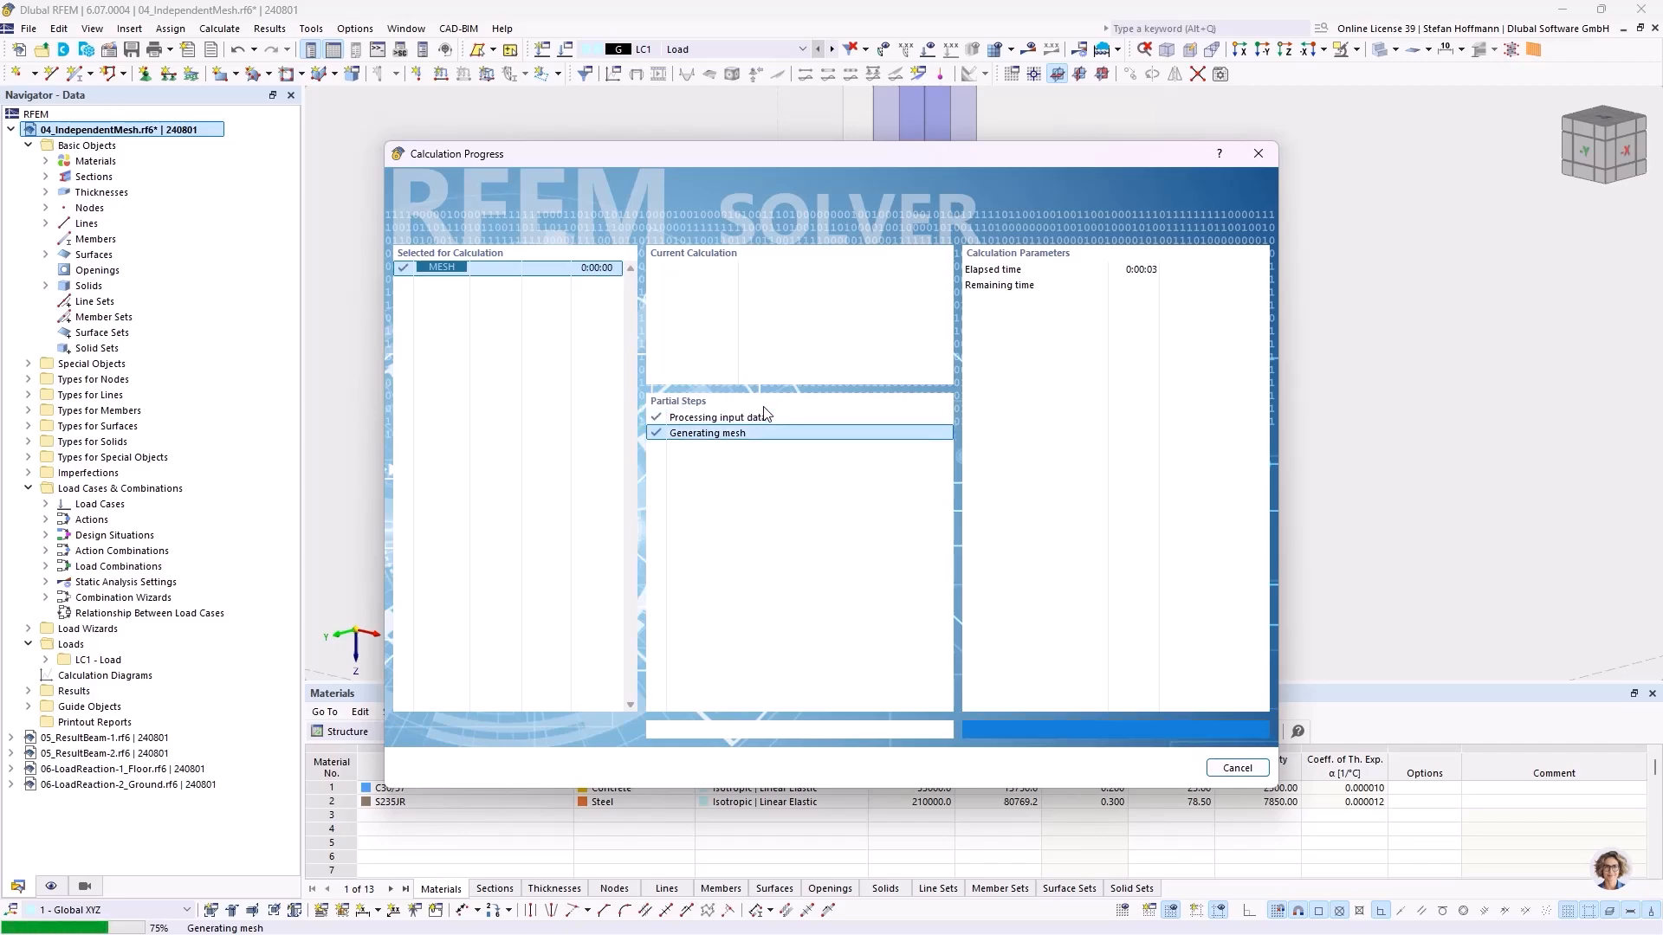
pyautogui.scroll(-5, 762, 407)
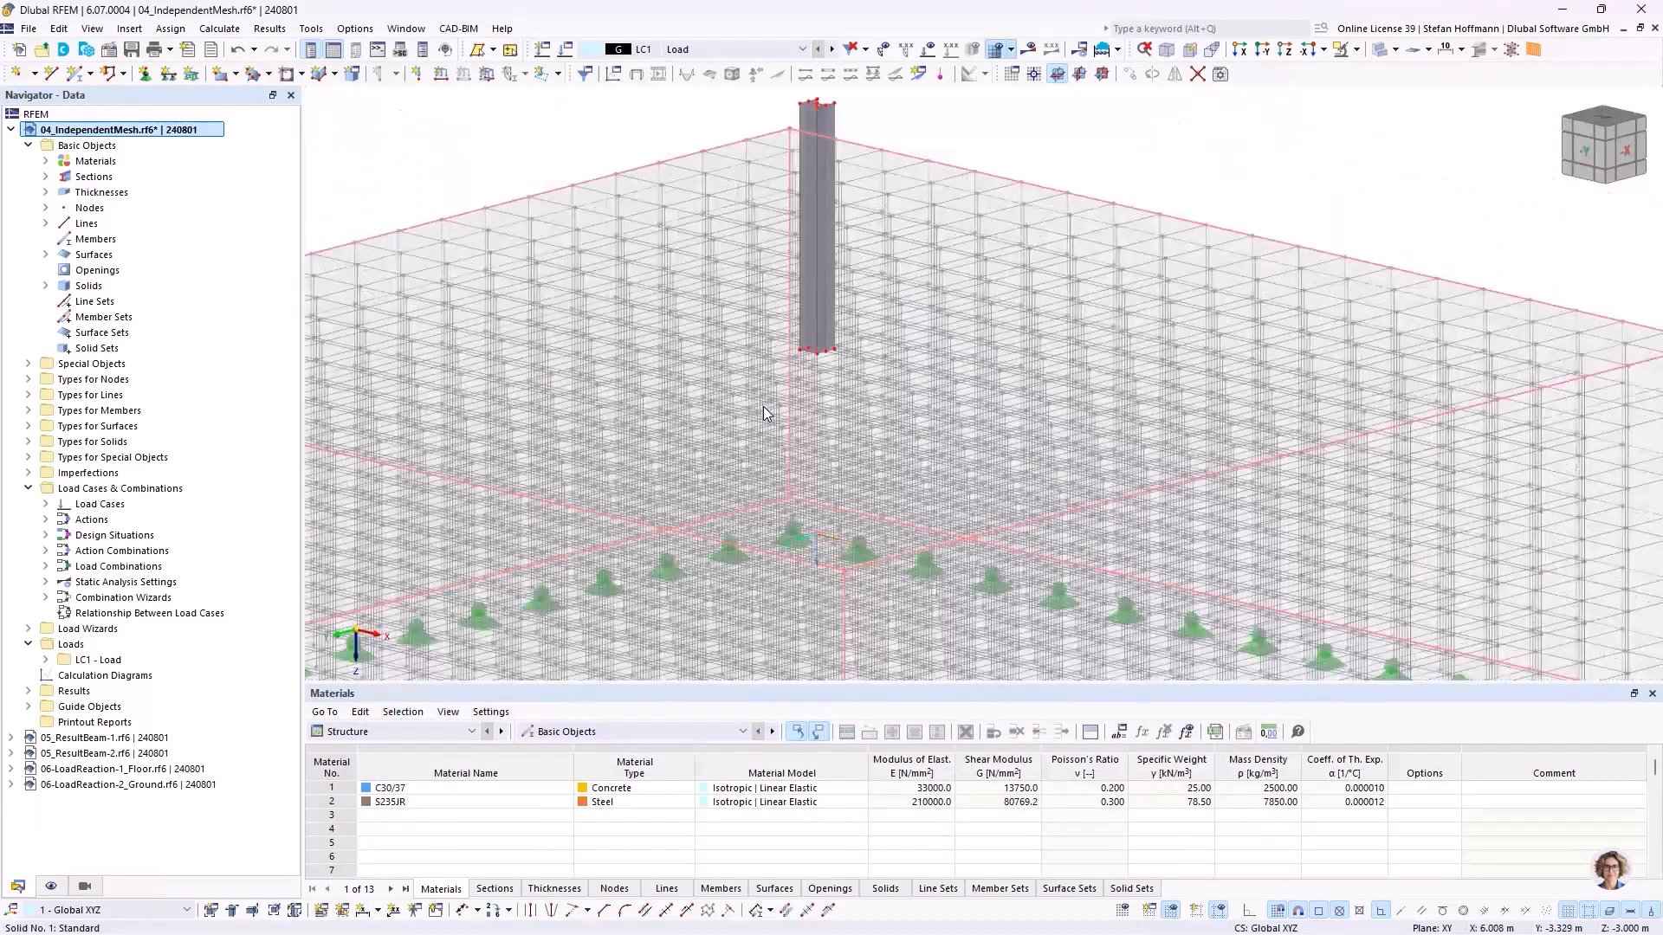
pyautogui.moveTo(852, 407)
pyautogui.keyDown('ctrl'); pyautogui.mouseDown(button='middle')
pyautogui.moveTo(809, 378)
pyautogui.moveTo(822, 400)
pyautogui.mouseUp(button='middle'); pyautogui.keyUp('ctrl')
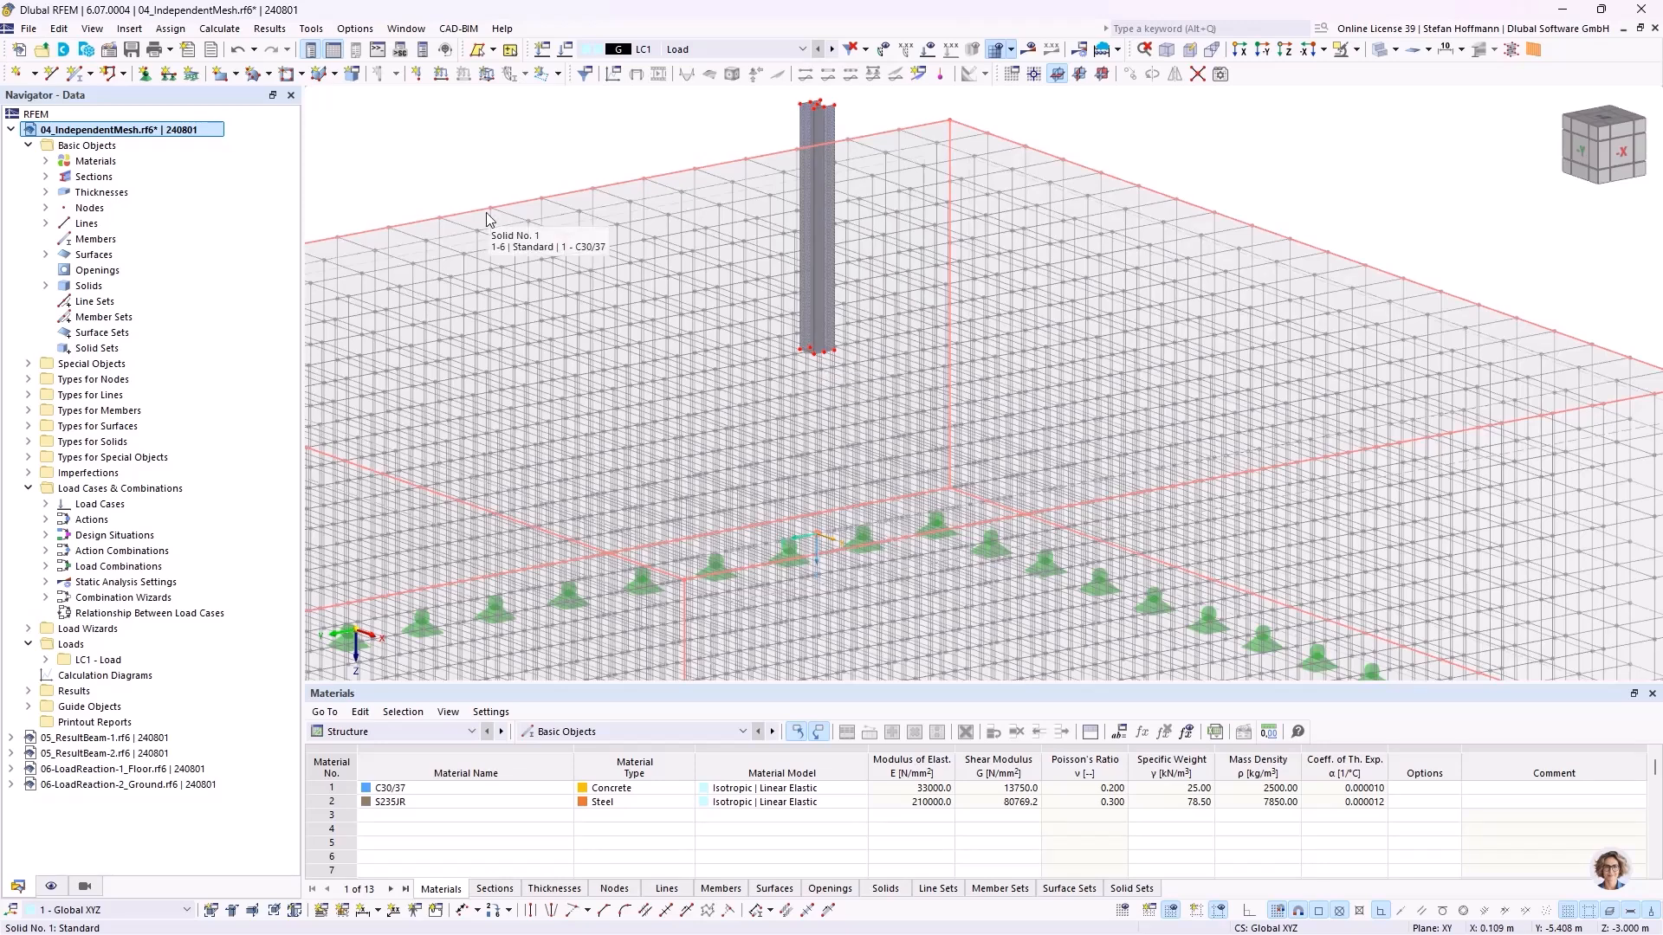
# Check the 3D solid element count of the regenerated independent mesh in the mesh statistics.
pyautogui.click(219, 28)
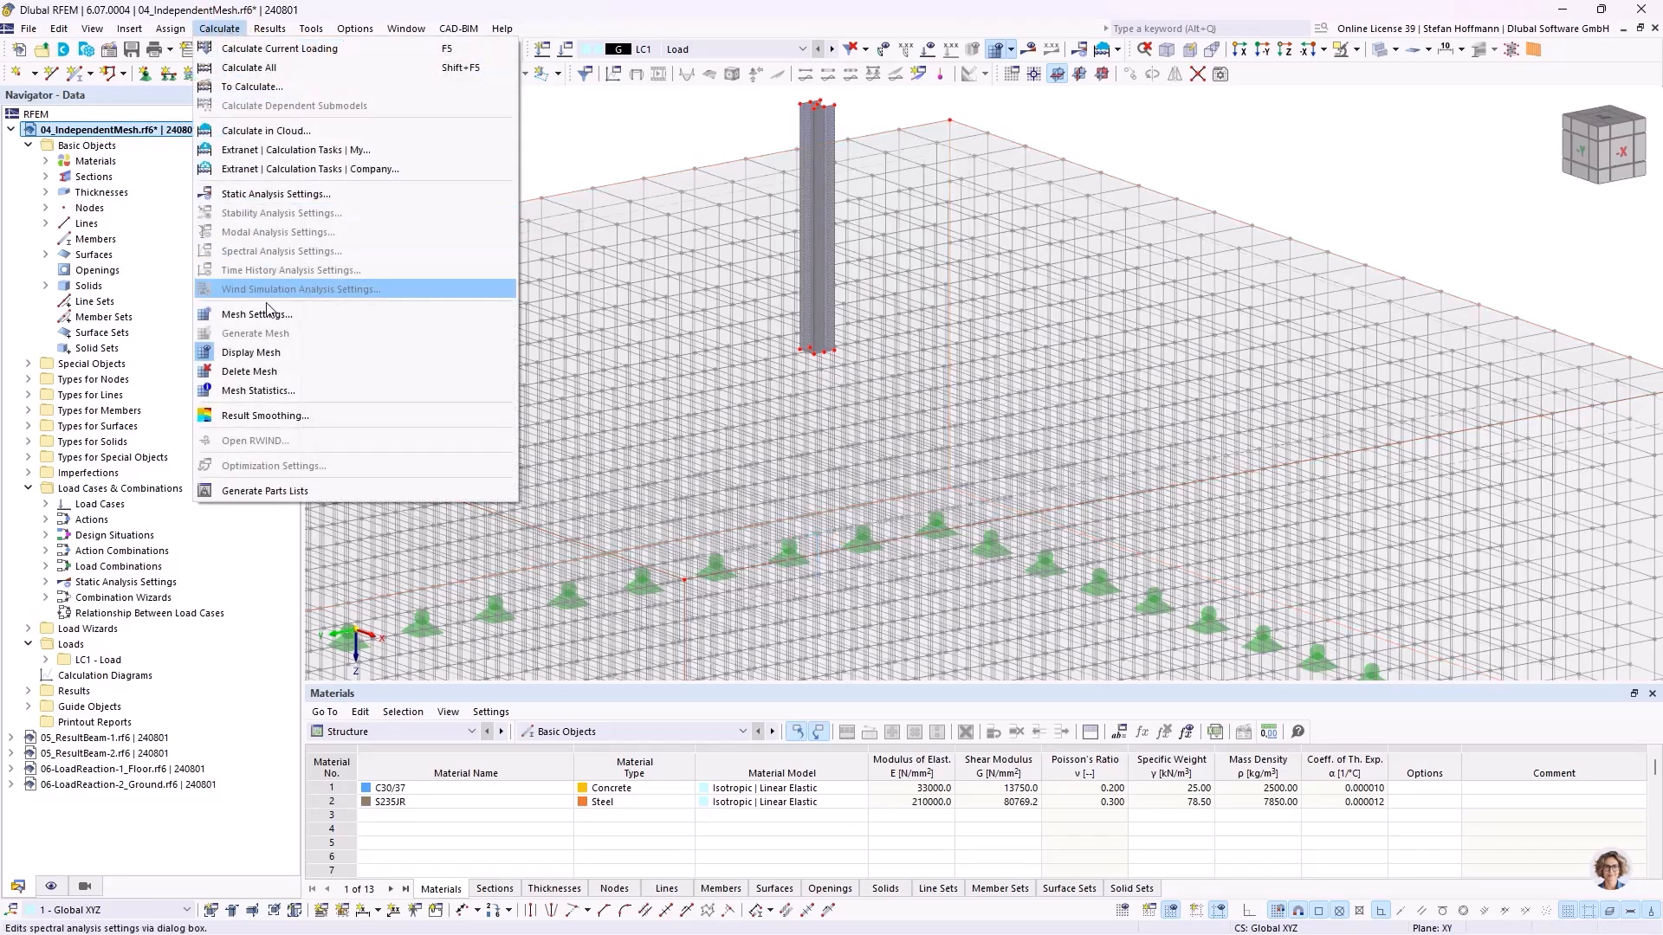
pyautogui.click(270, 390)
pyautogui.doubleClick(753, 495)
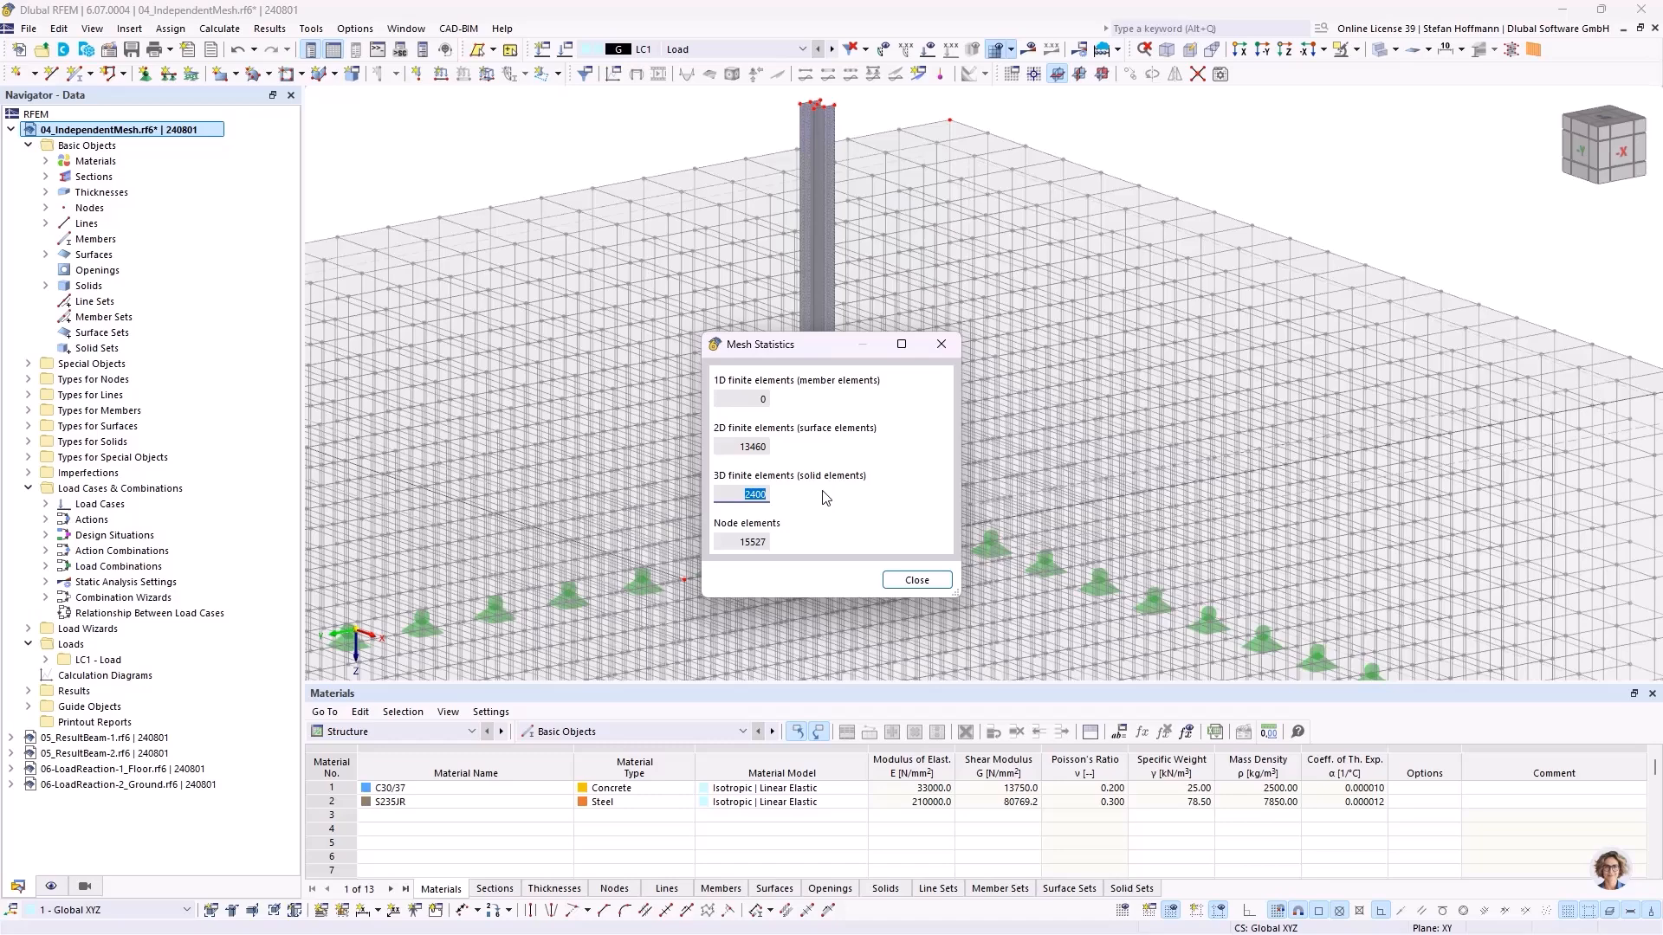
pyautogui.press('Escape')
# Review the whole meshed concrete solid and where its integrated nodes, lines and surfaces are assigned for dependent and independent mesh, discarding any edits.
pyautogui.scroll(-5, 823, 492)
pyautogui.keyDown('ctrl'); pyautogui.moveTo(811, 490); pyautogui.dragTo(840, 519, button='middle'); pyautogui.keyUp('ctrl')
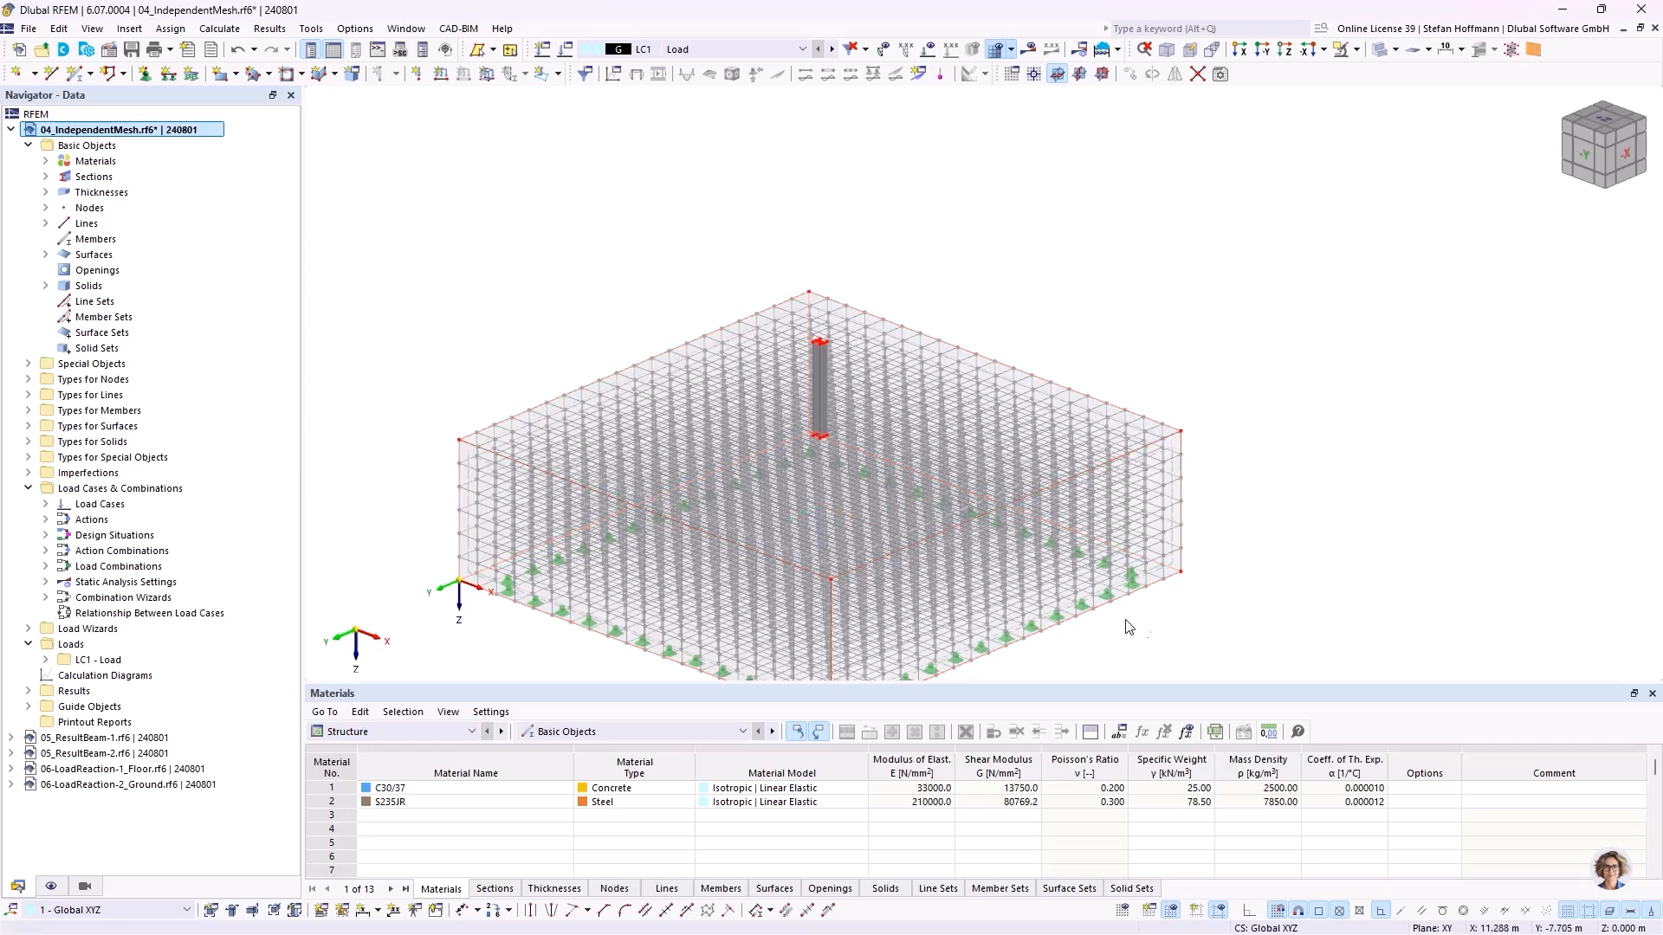
pyautogui.keyDown('ctrl'); pyautogui.moveTo(1134, 622); pyautogui.dragTo(1138, 584, button='middle'); pyautogui.keyUp('ctrl')
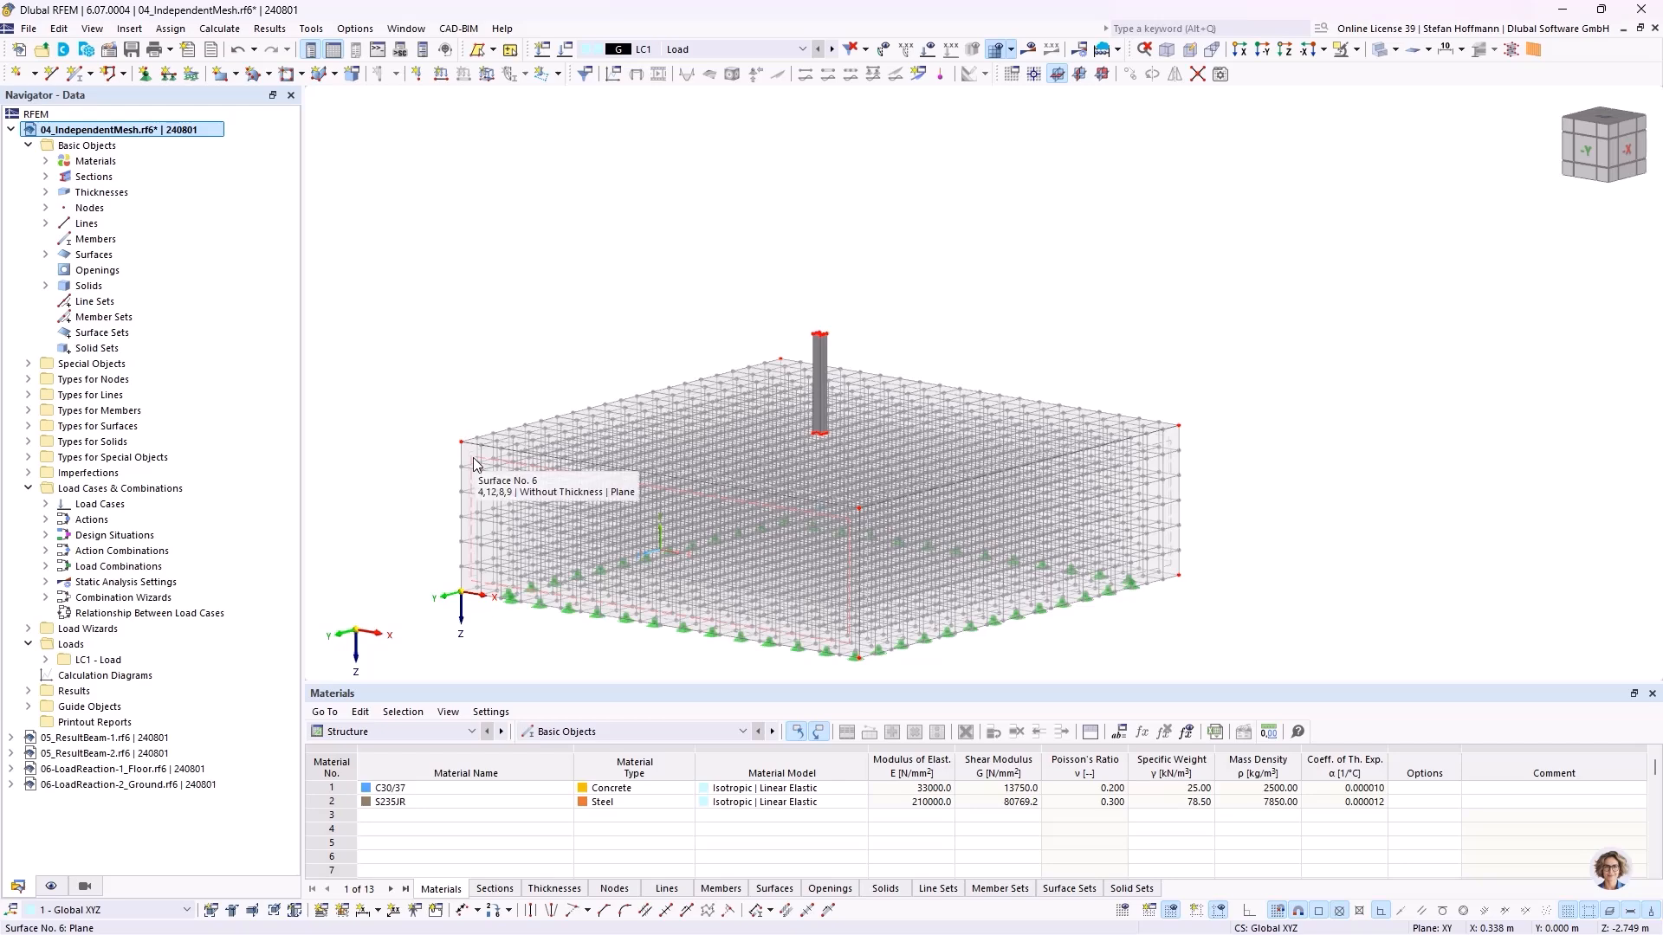
pyautogui.keyDown('ctrl'); pyautogui.moveTo(912, 489); pyautogui.dragTo(825, 513, button='middle'); pyautogui.keyUp('ctrl')
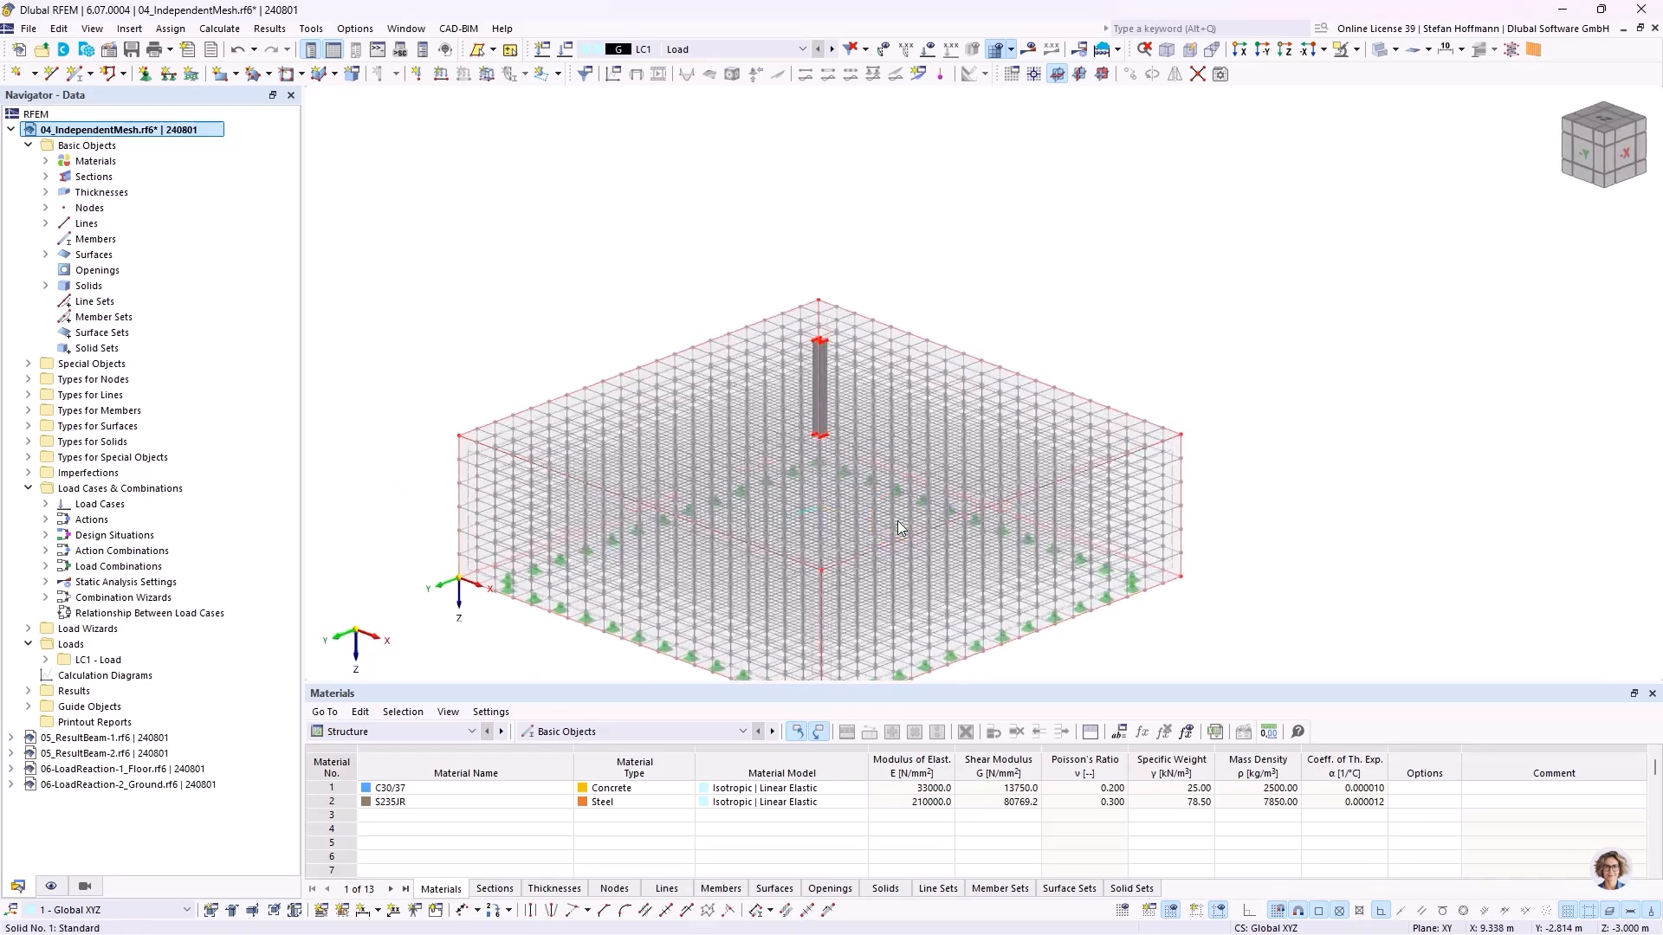
pyautogui.doubleClick(823, 513)
pyautogui.click(403, 404)
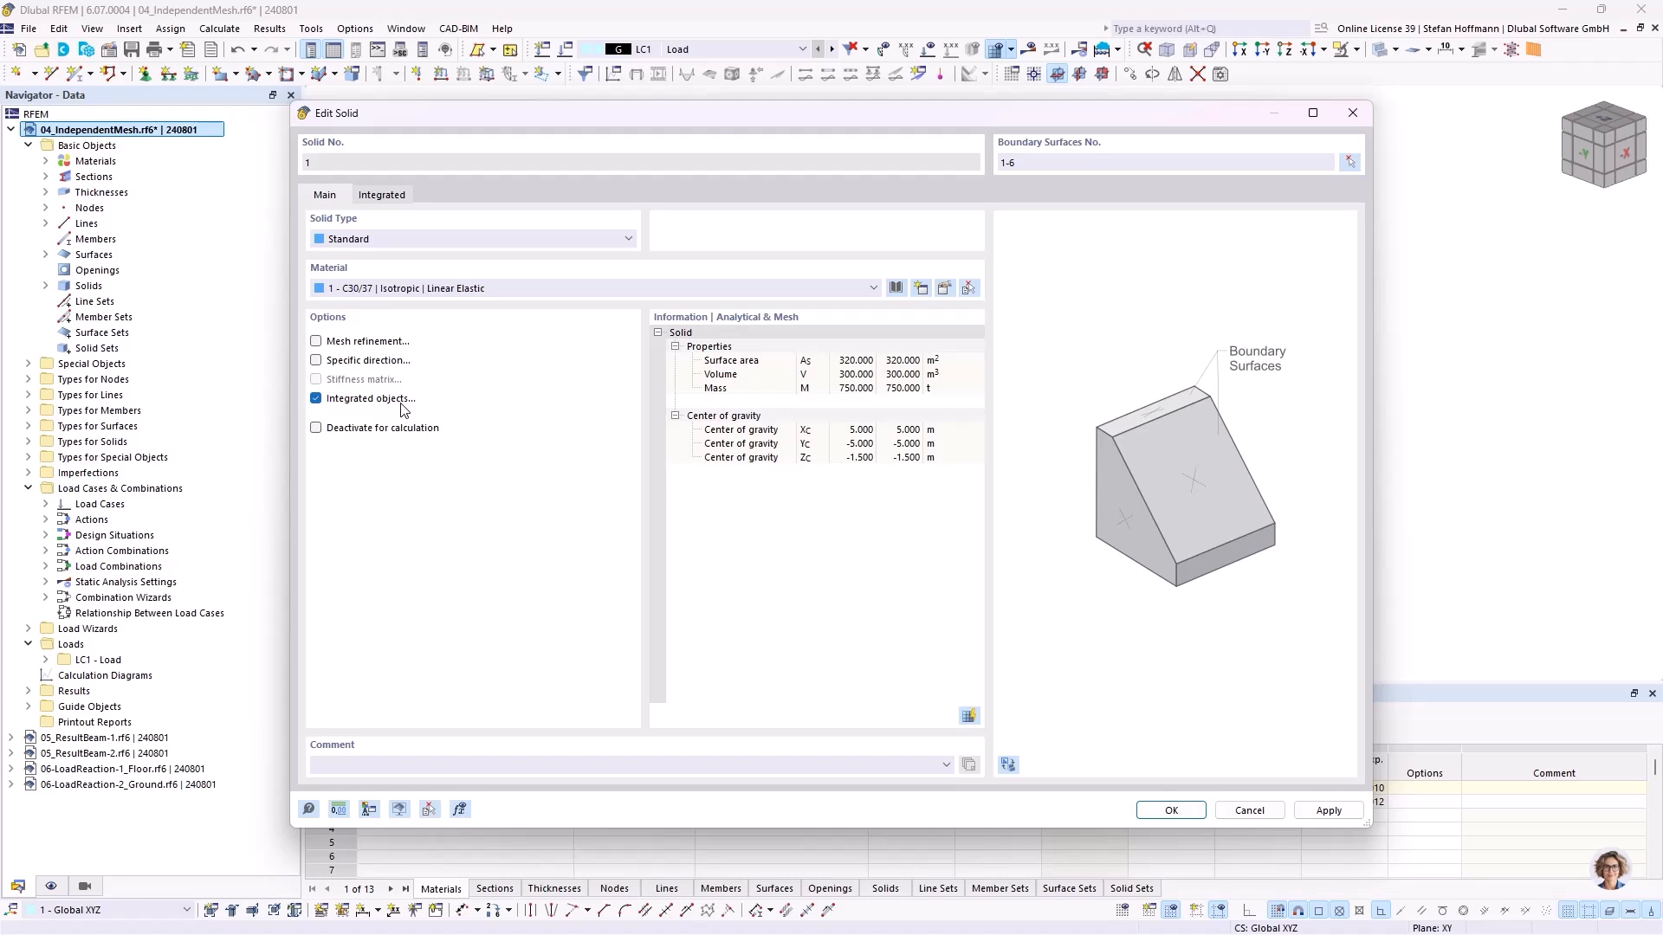
pyautogui.click(386, 198)
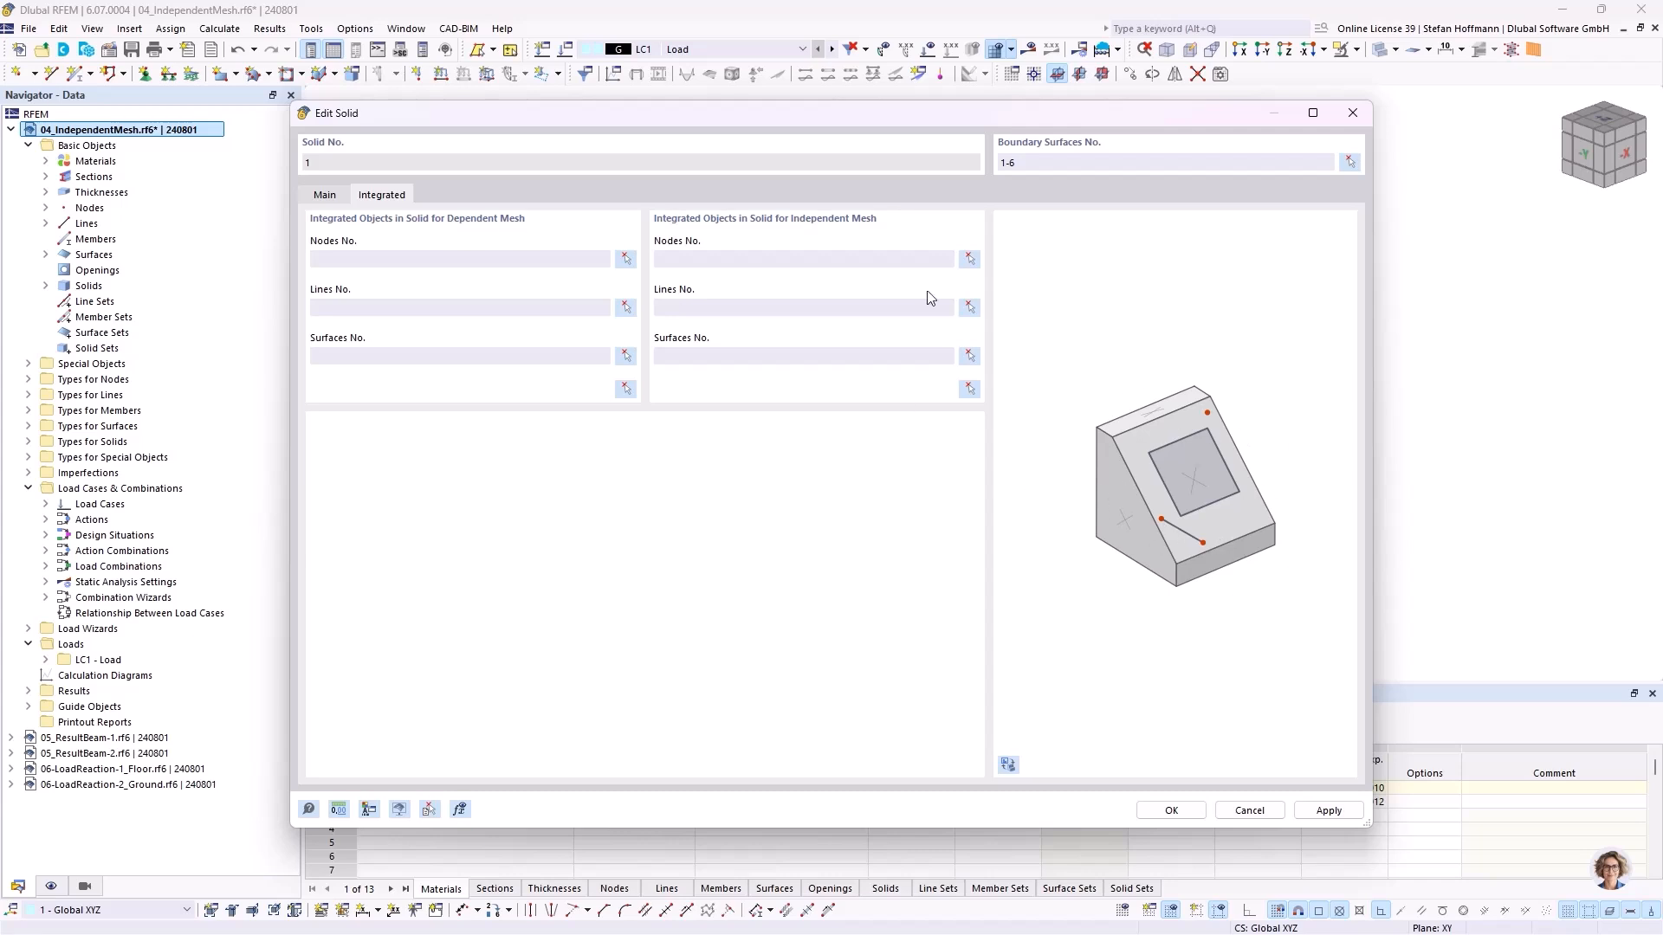
pyautogui.click(789, 256)
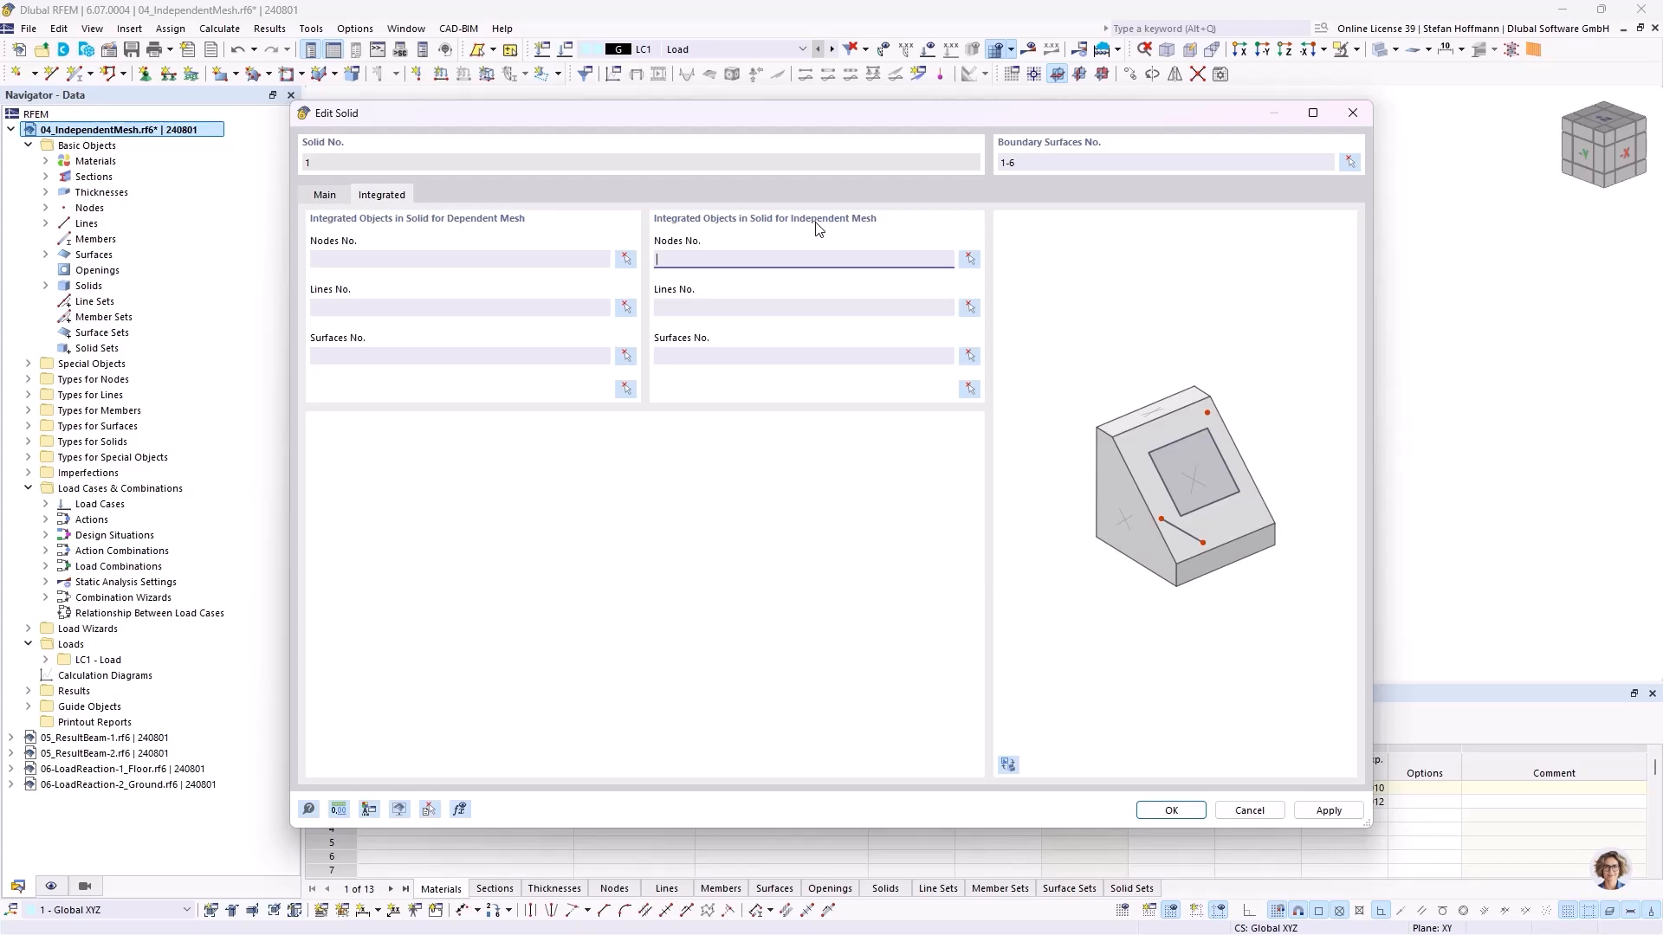
pyautogui.press('Escape')
pyautogui.click(959, 310)
pyautogui.keyDown('ctrl'); pyautogui.moveTo(959, 309); pyautogui.dragTo(981, 272, button='middle'); pyautogui.keyUp('ctrl')
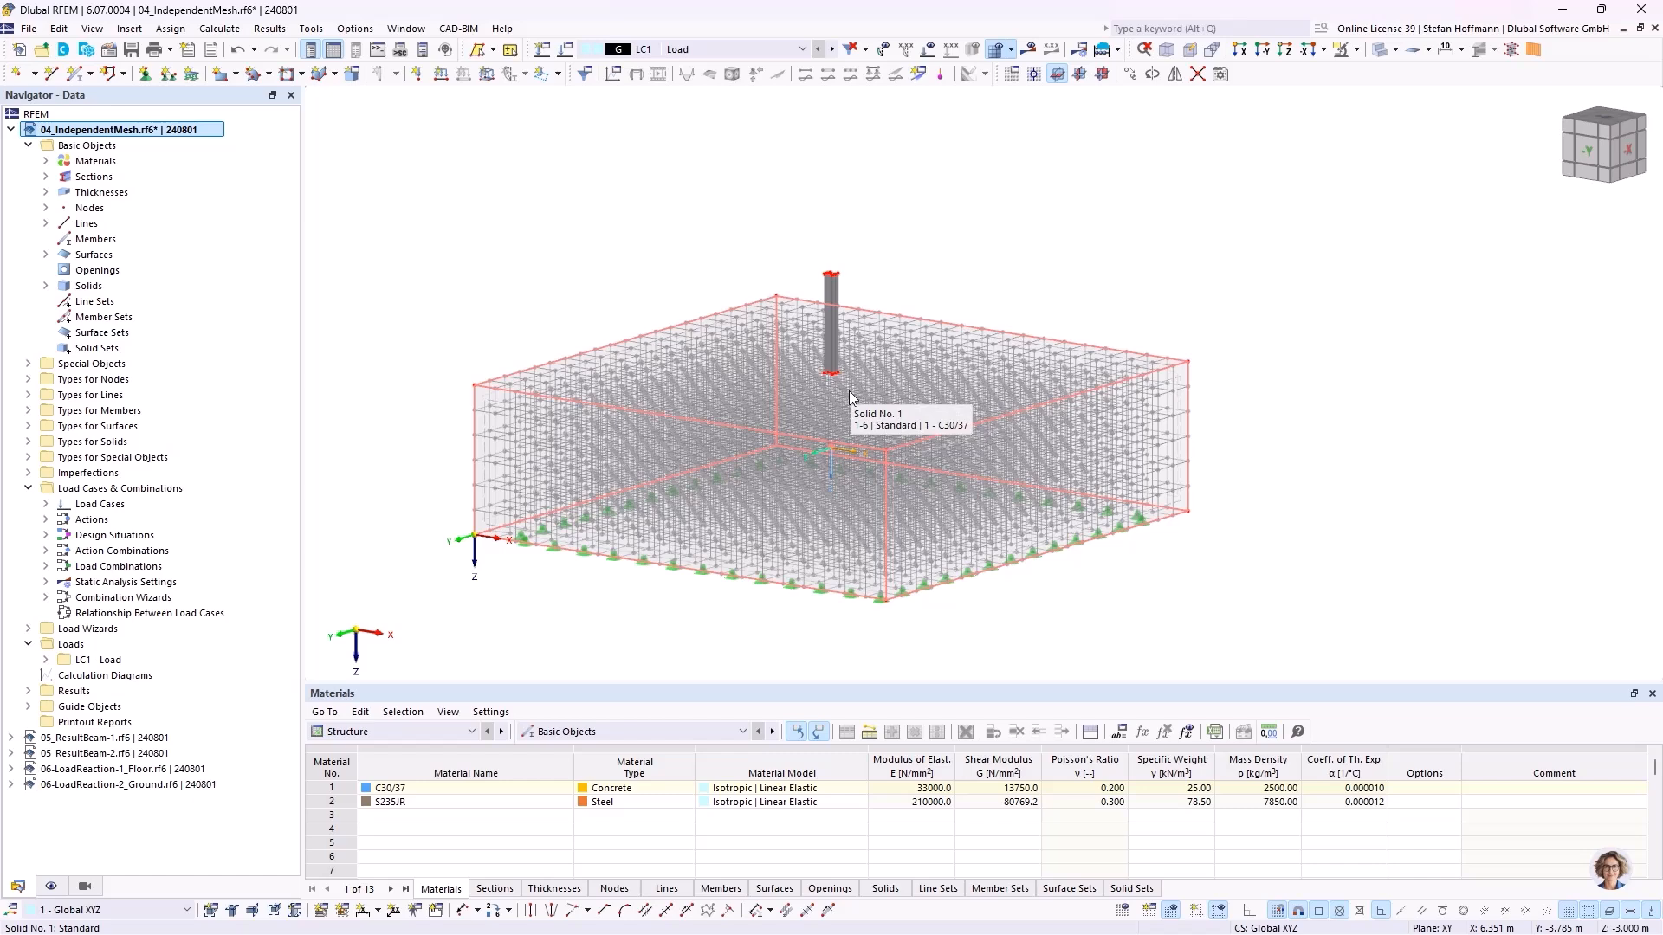
pyautogui.click(812, 424)
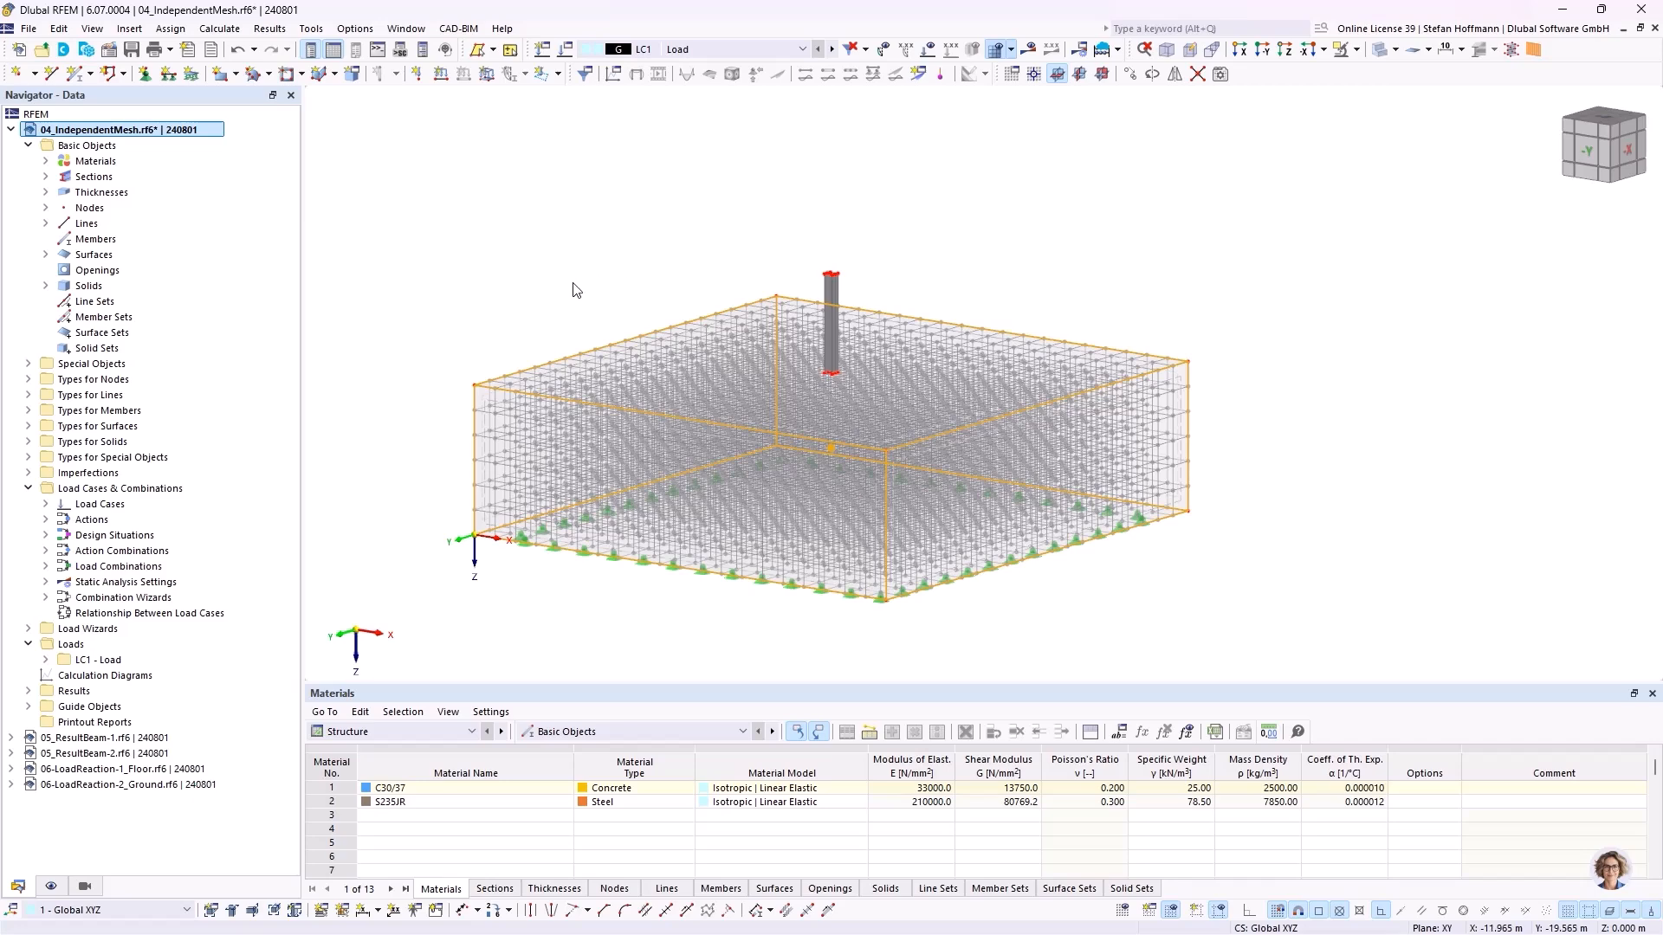
# Switch to the 05_ResultBeam-1 model and review member 1's result beam integration type, included and excluded objects, and section without changing them.
pyautogui.doubleClick(112, 738)
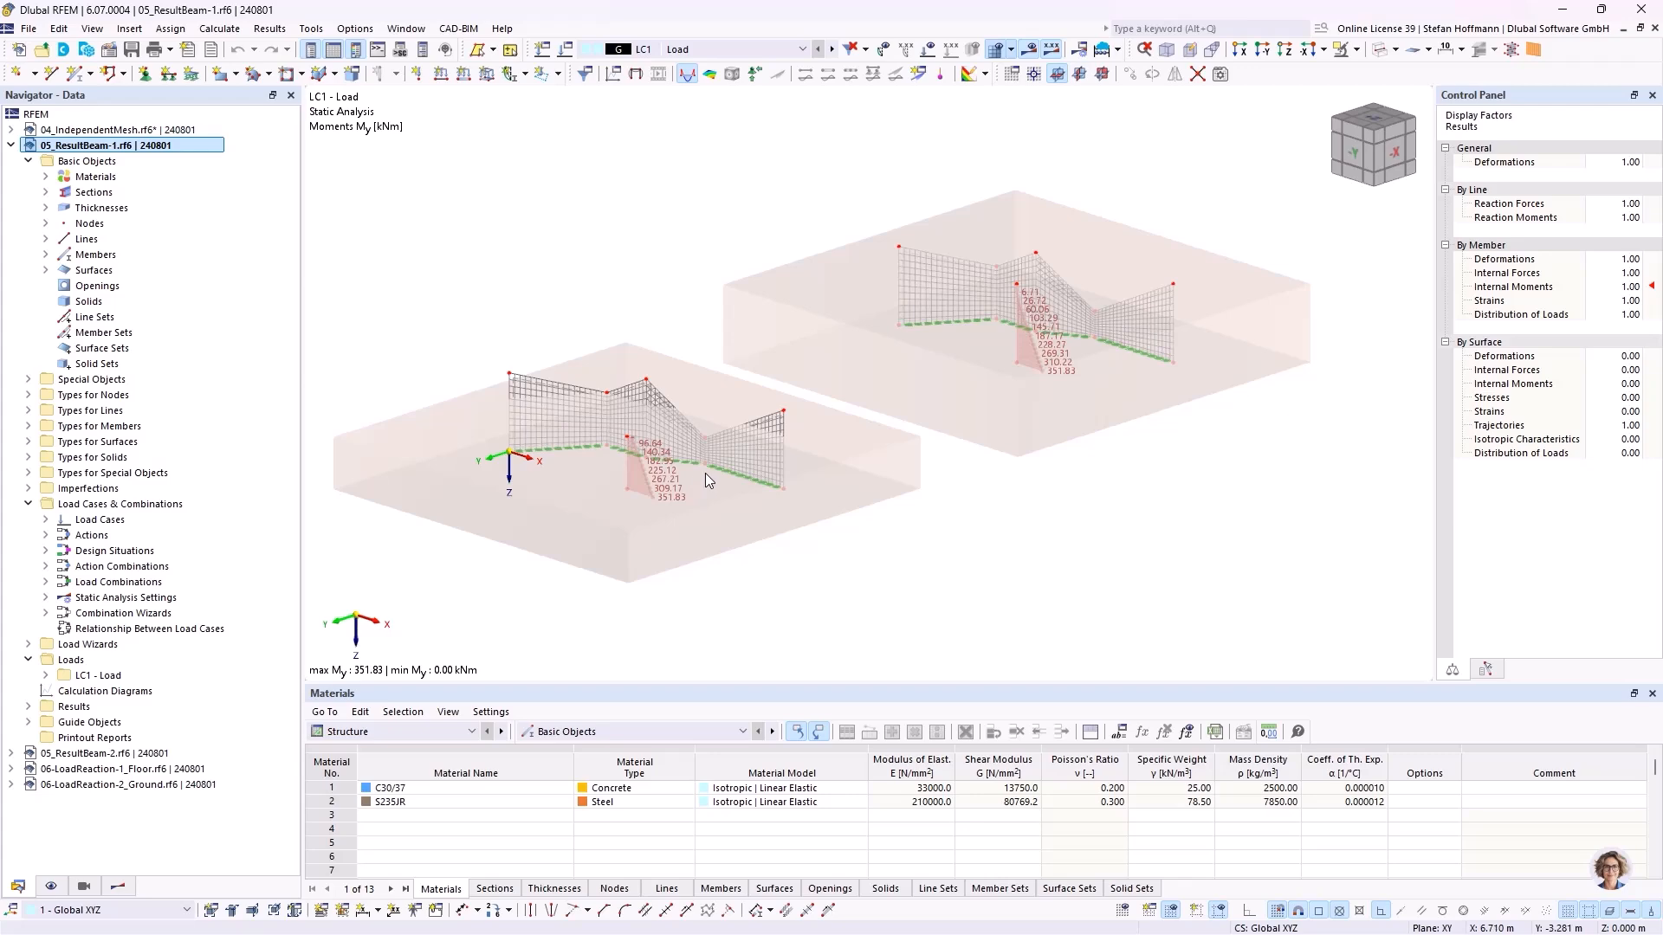
pyautogui.doubleClick(854, 387)
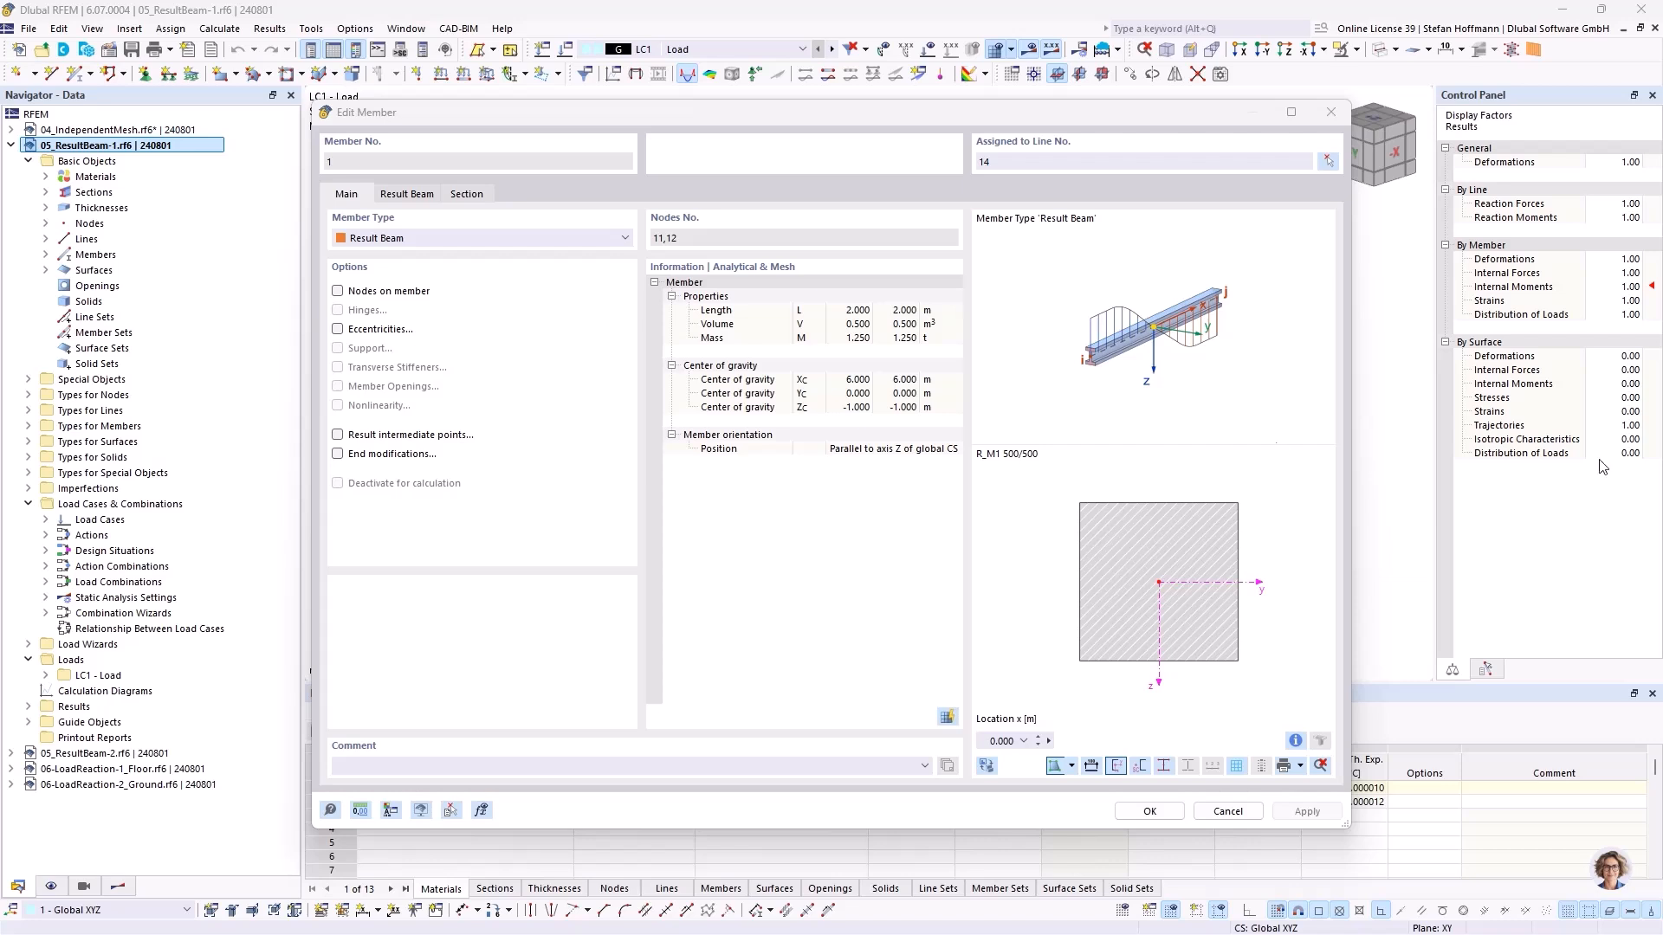
pyautogui.click(717, 524)
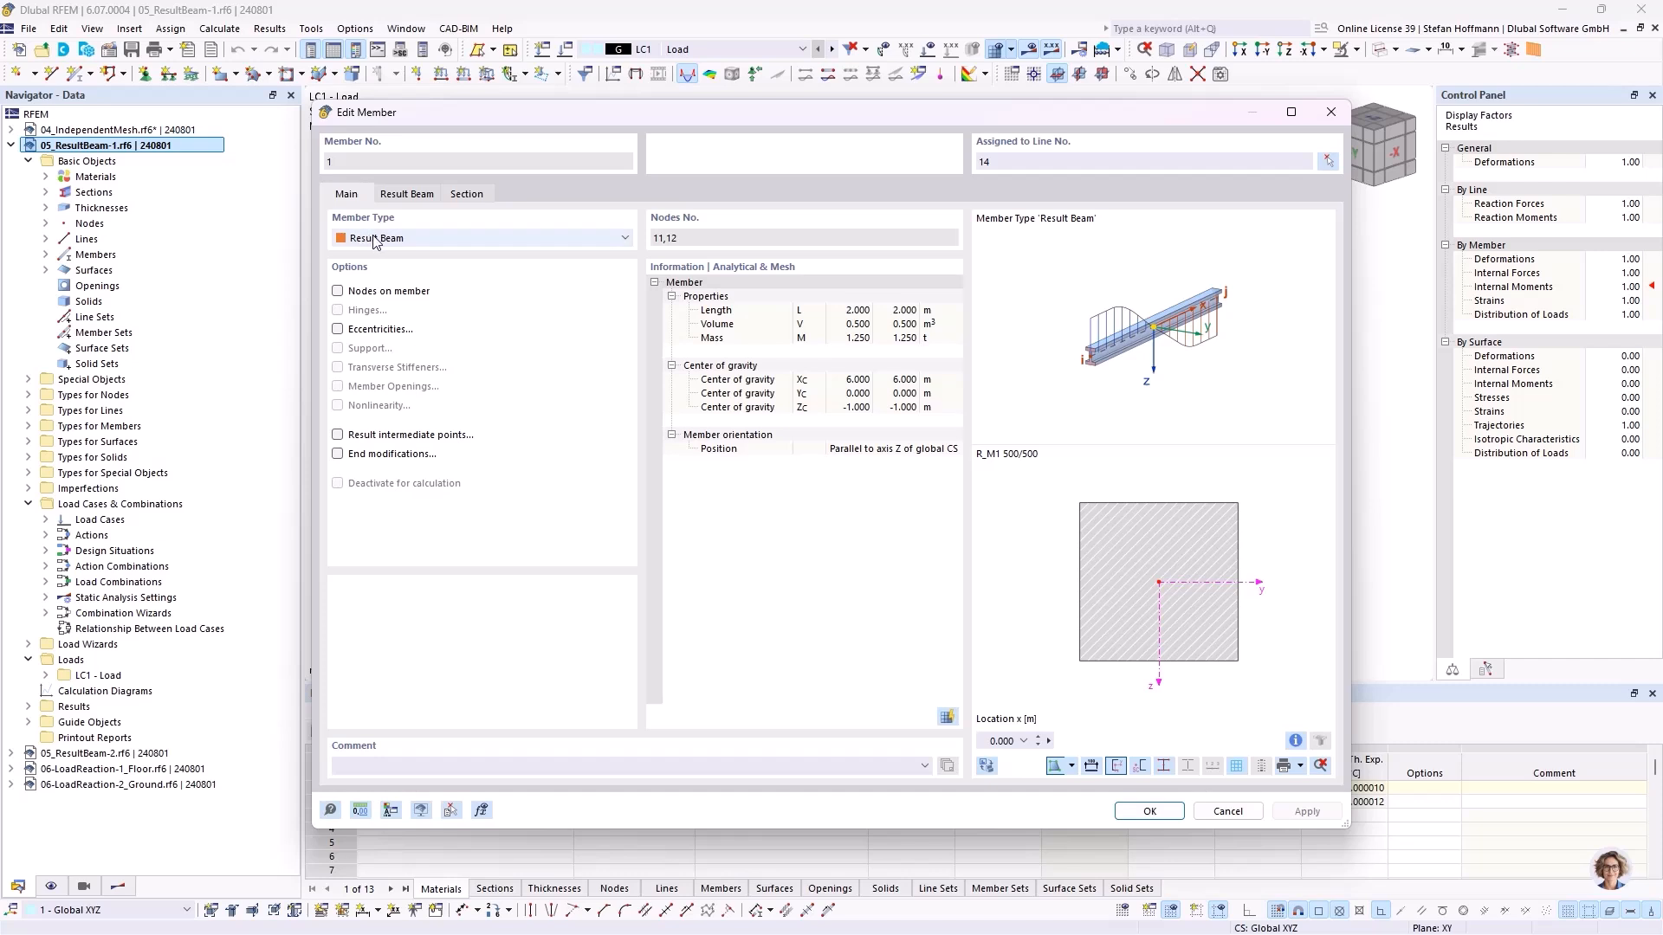
pyautogui.click(405, 194)
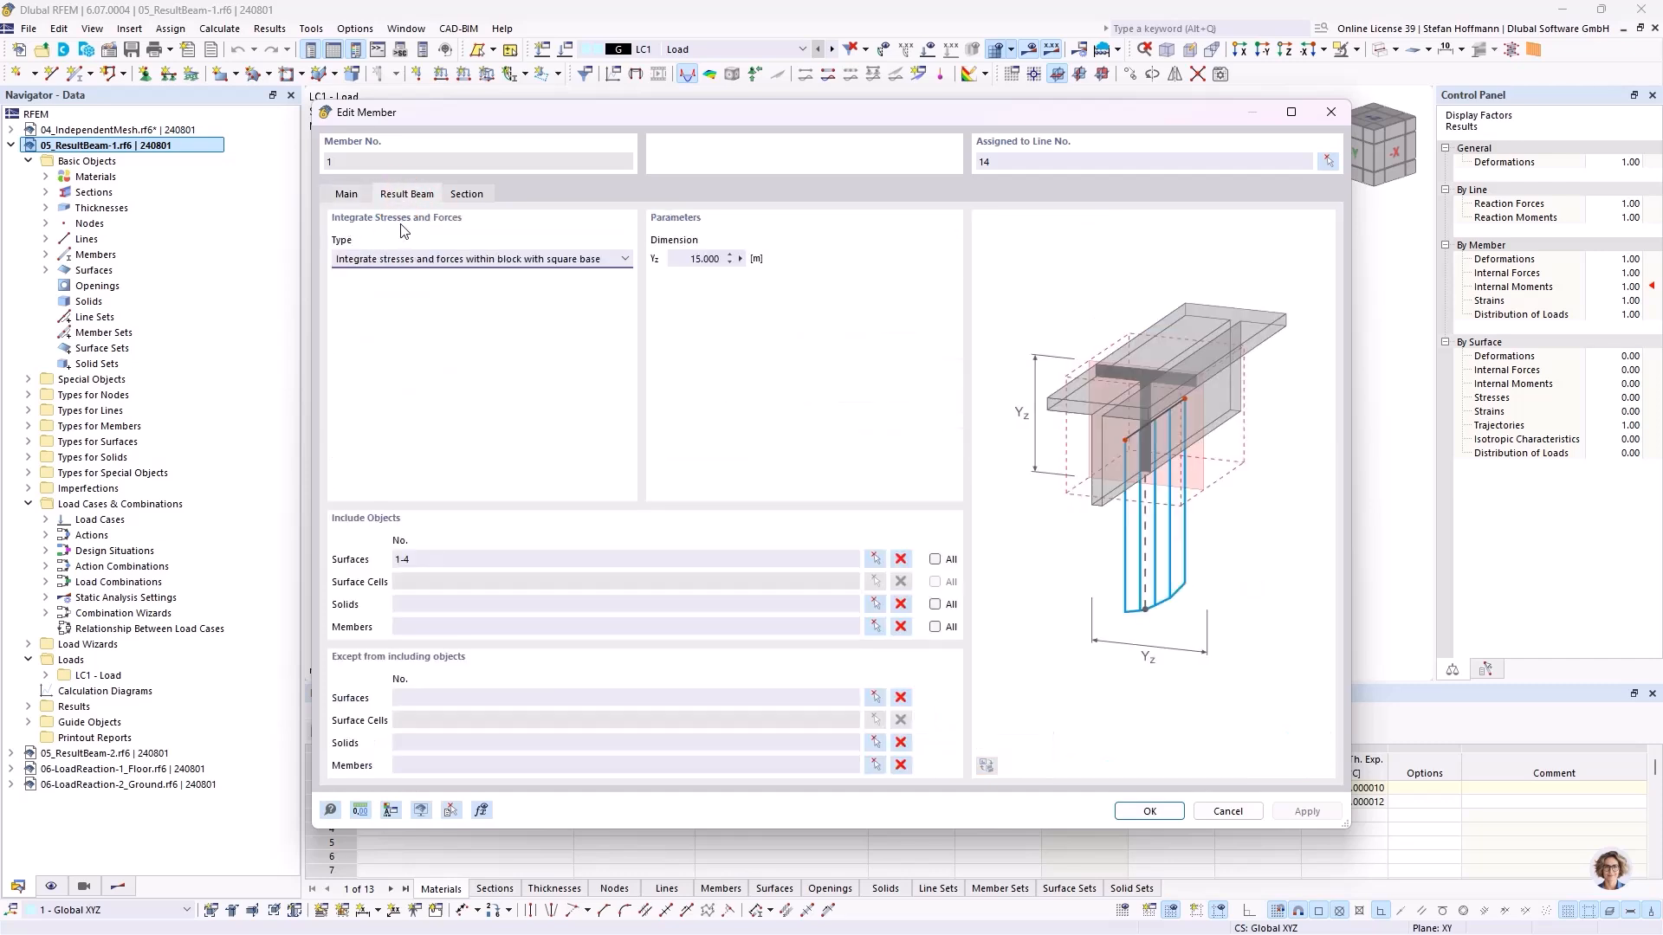
pyautogui.click(459, 263)
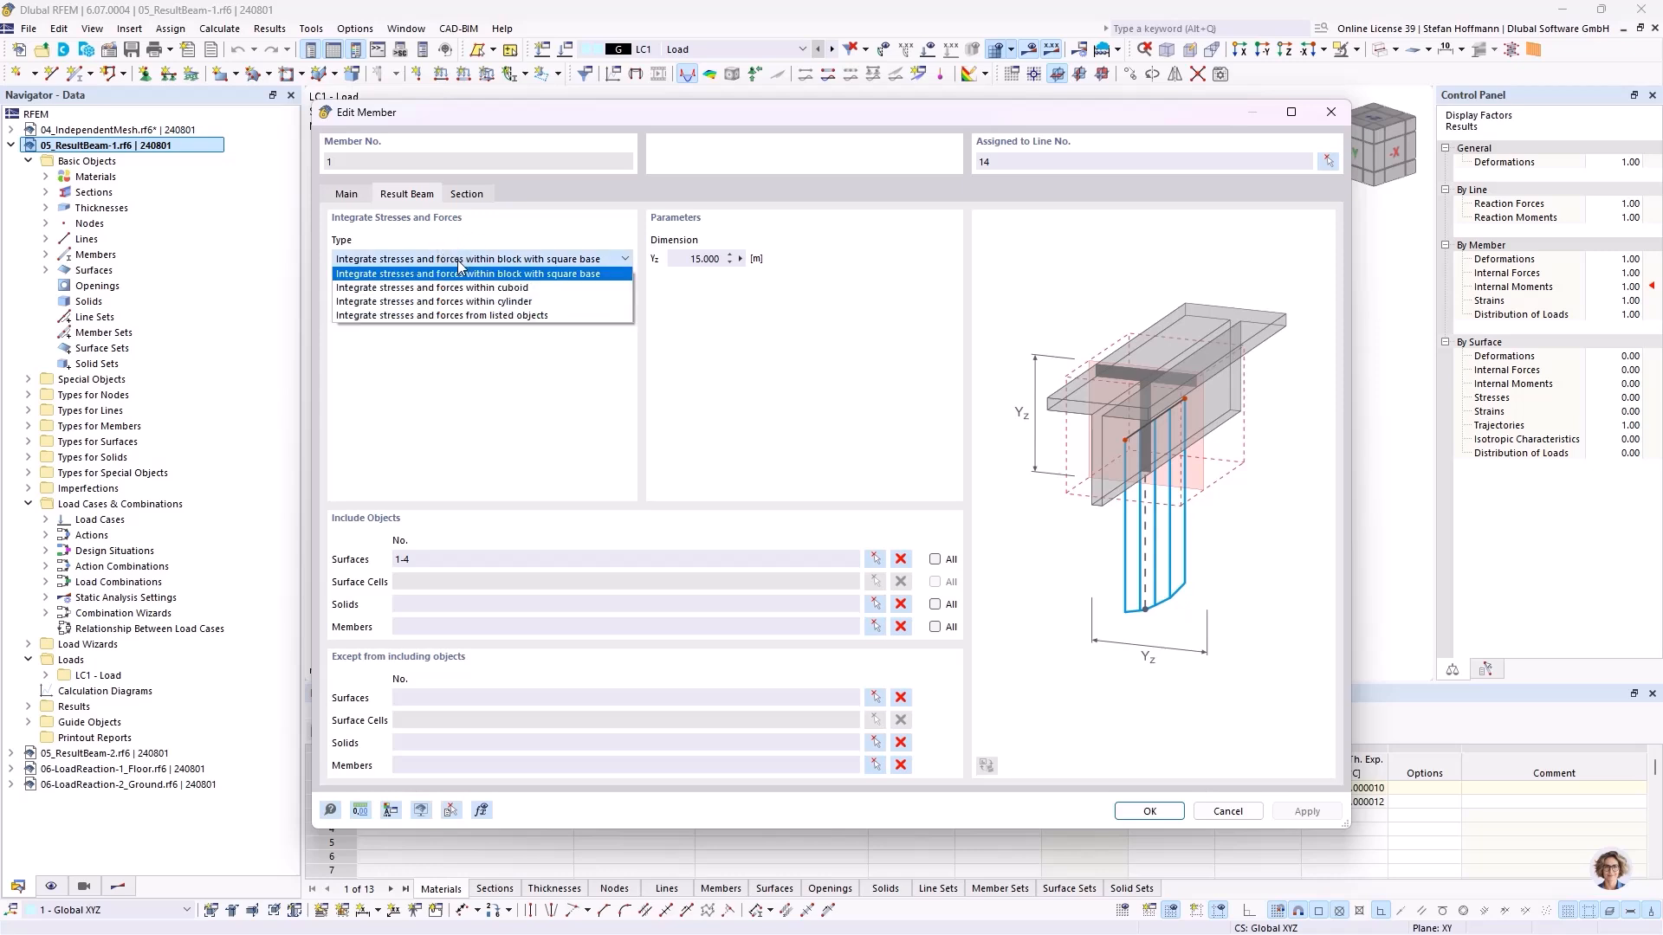
pyautogui.click(459, 265)
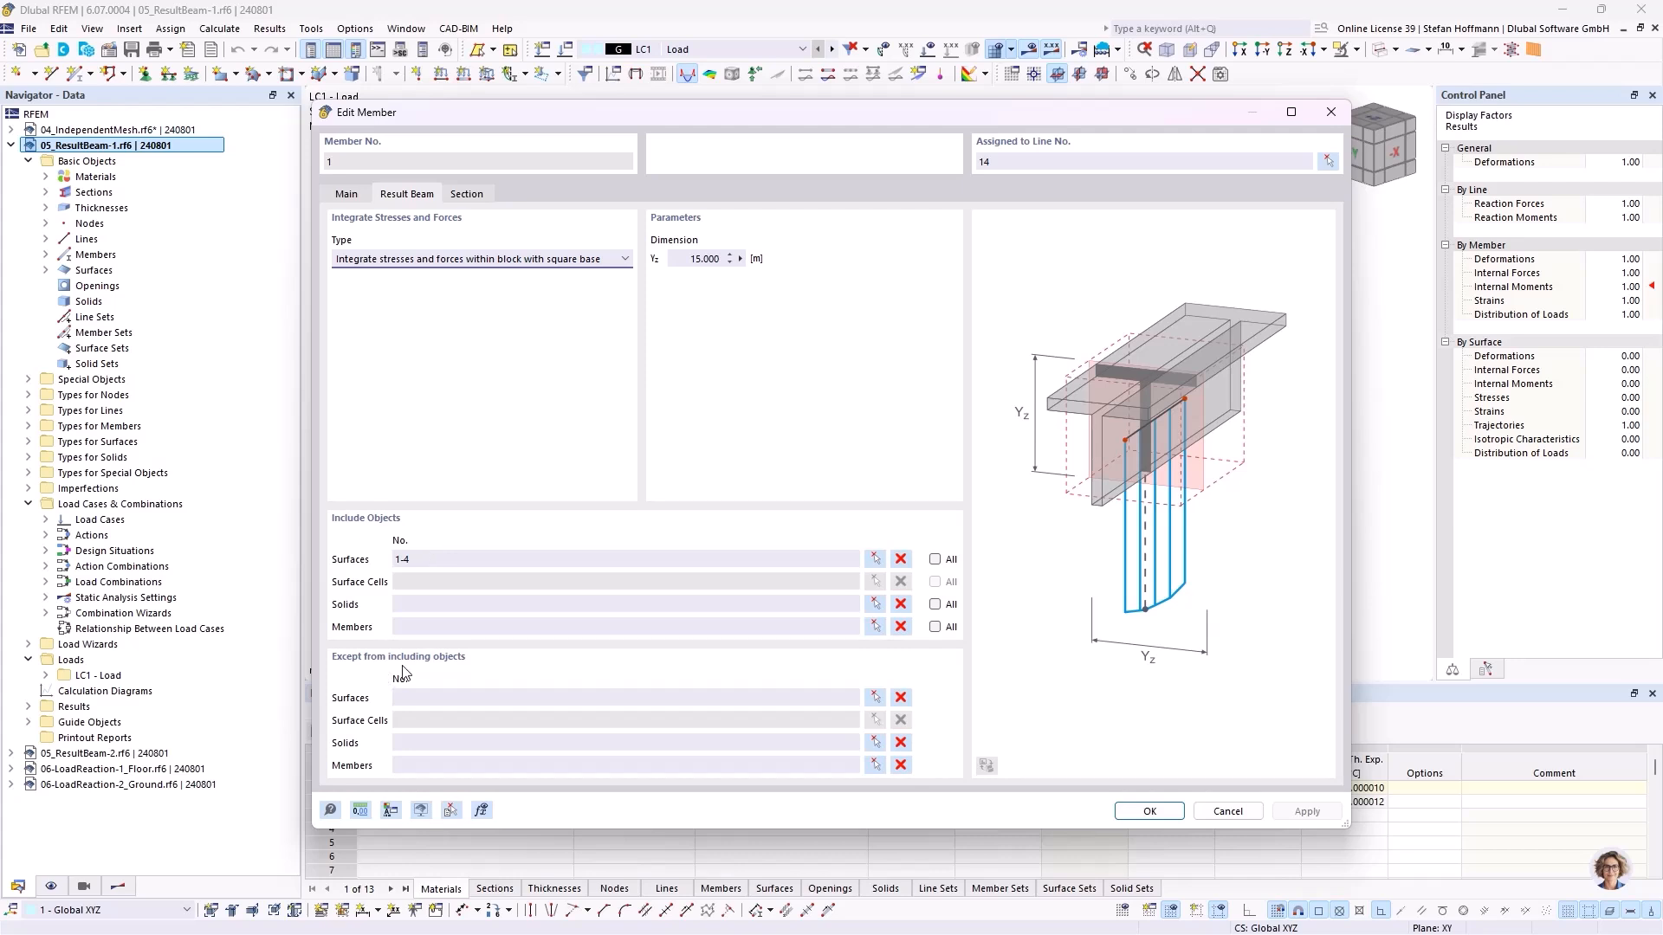
pyautogui.click(479, 195)
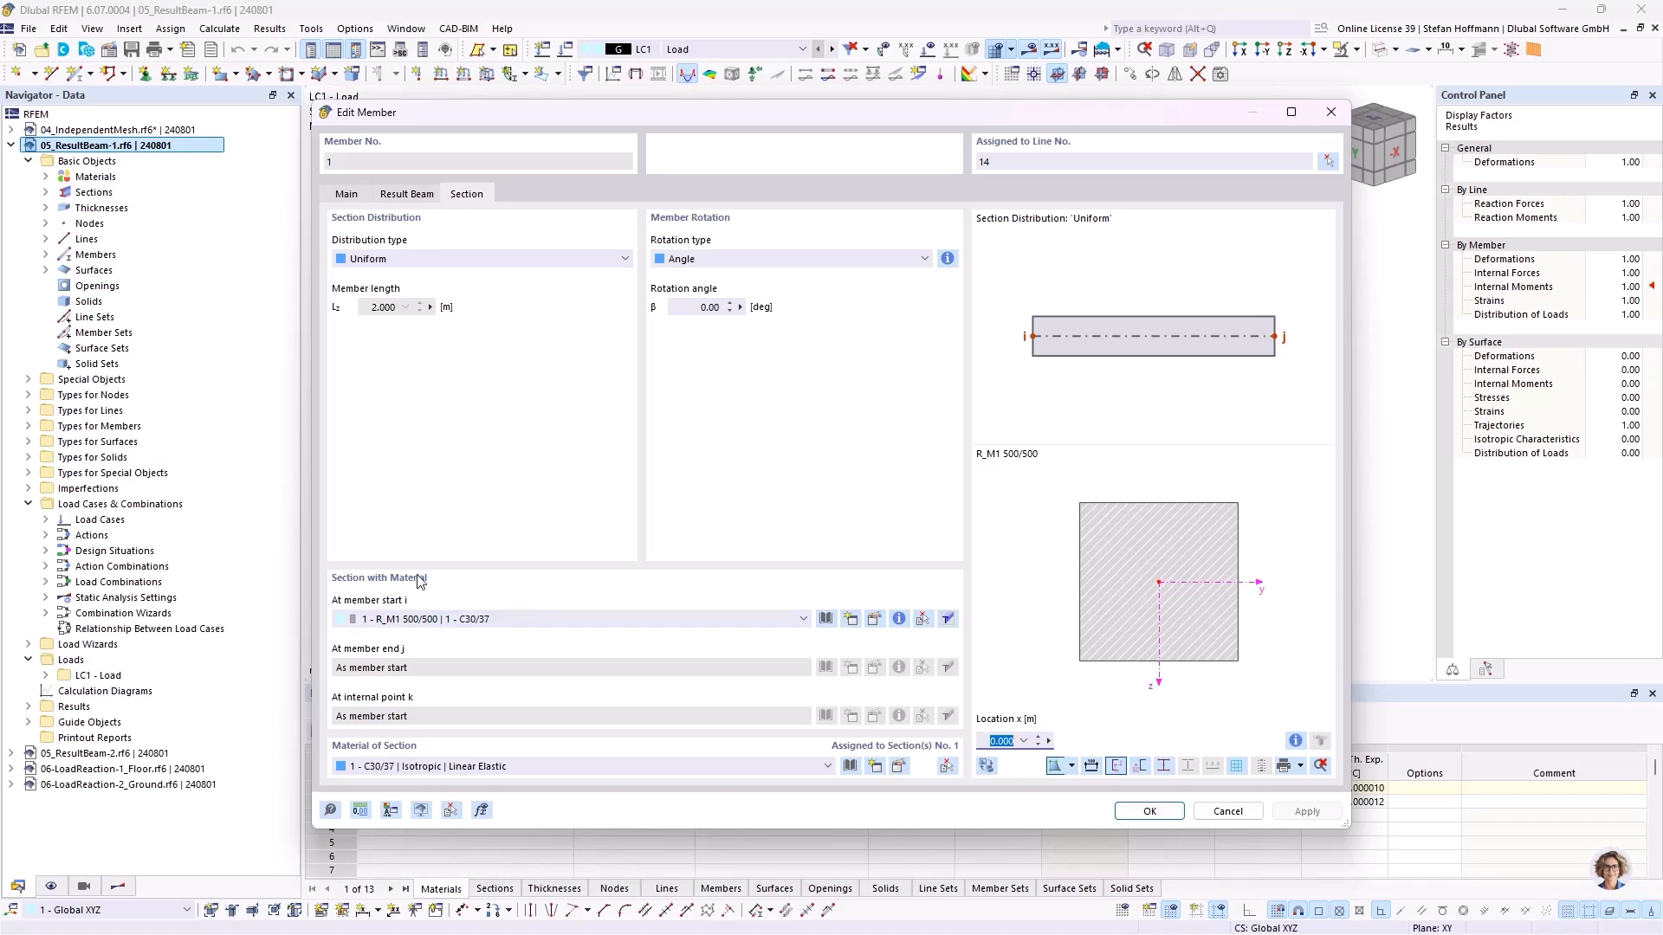
pyautogui.press('Escape')
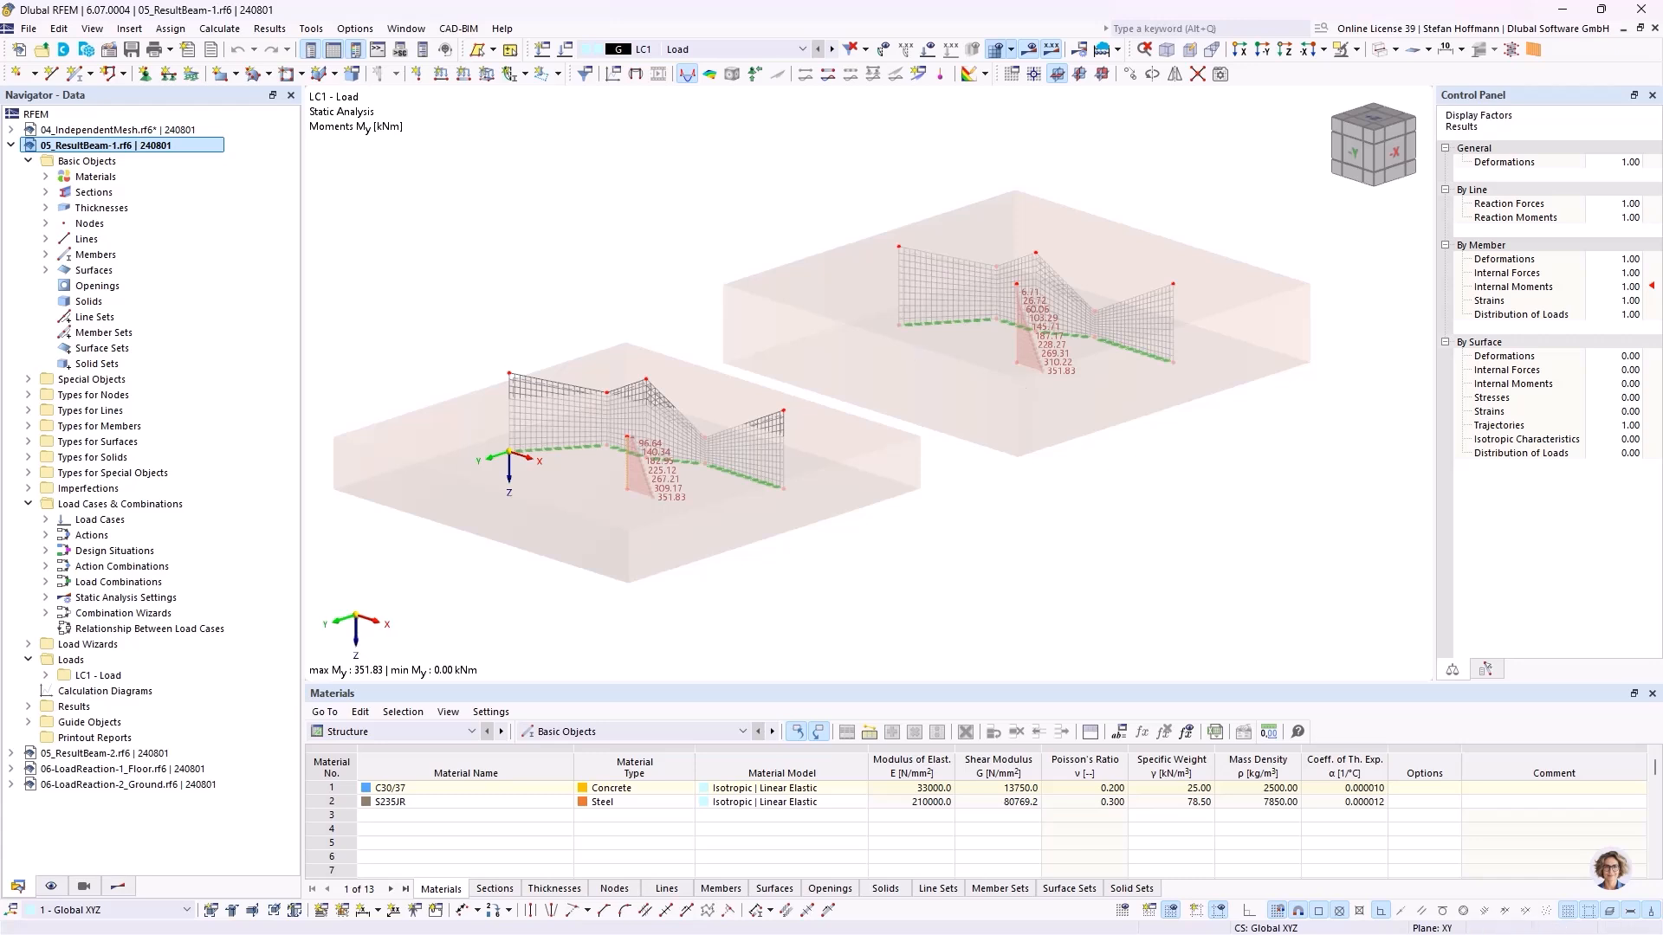
# Examine the My moment diagrams of the two result beams relative to the wall heights and their integration blocks.
pyautogui.click(1111, 583)
pyautogui.scroll(2, 624, 471)
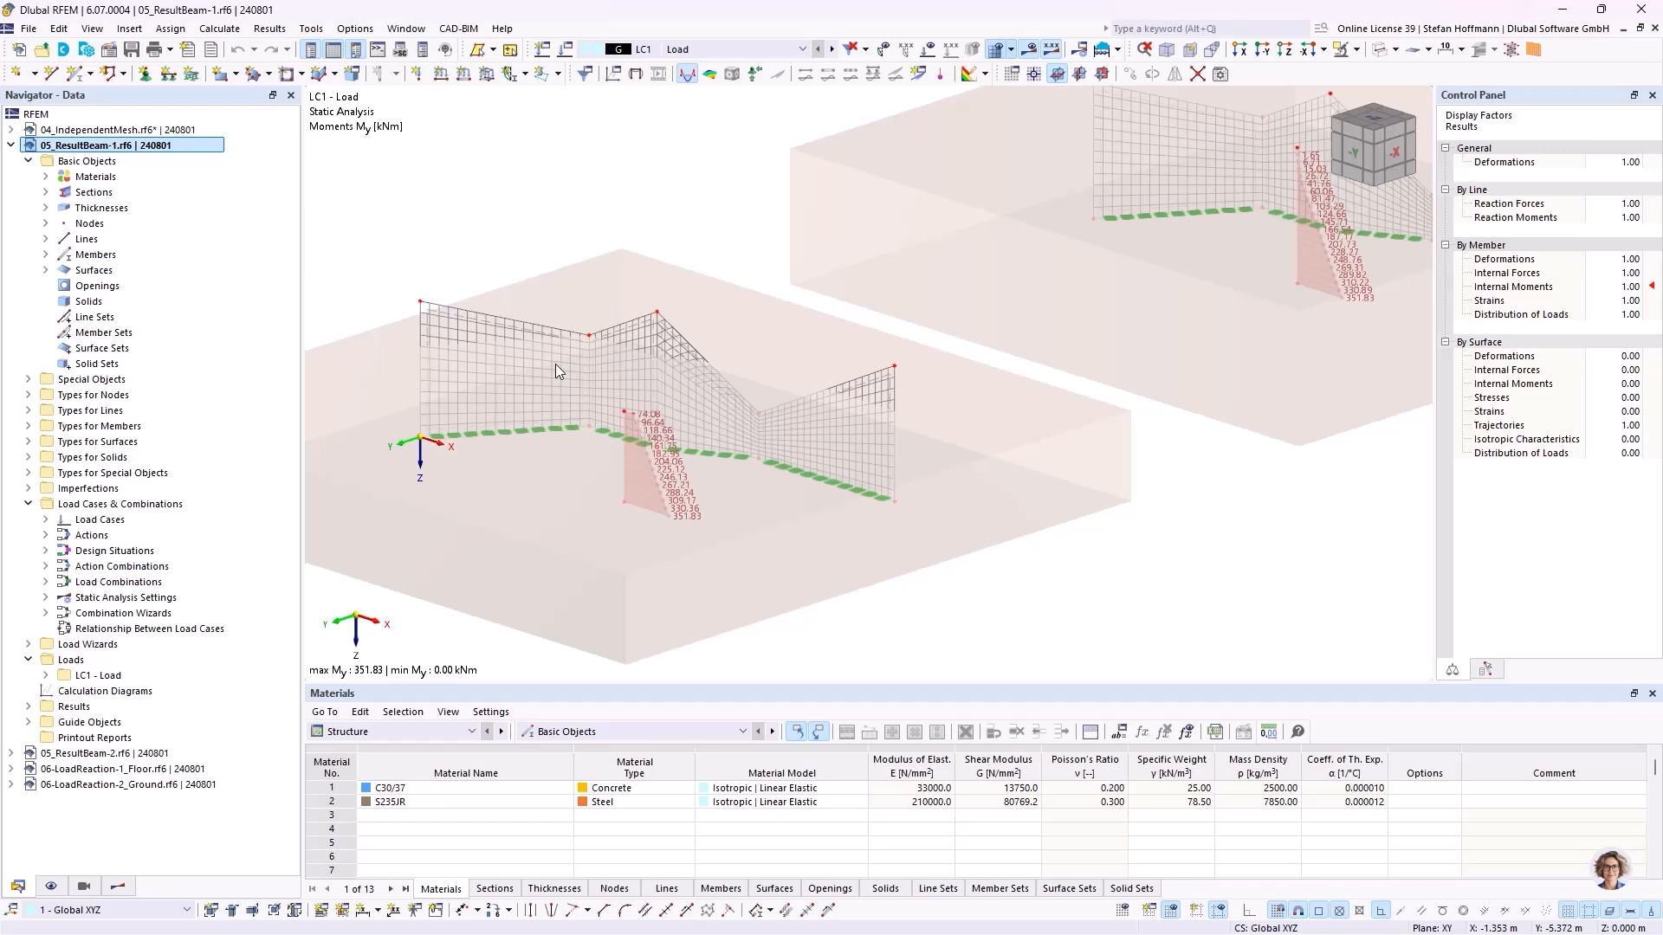
pyautogui.moveTo(1022, 387)
pyautogui.keyDown('ctrl'); pyautogui.mouseDown(button='middle')
pyautogui.moveTo(1017, 423)
pyautogui.moveTo(1021, 356)
pyautogui.mouseUp(button='middle'); pyautogui.keyUp('ctrl')
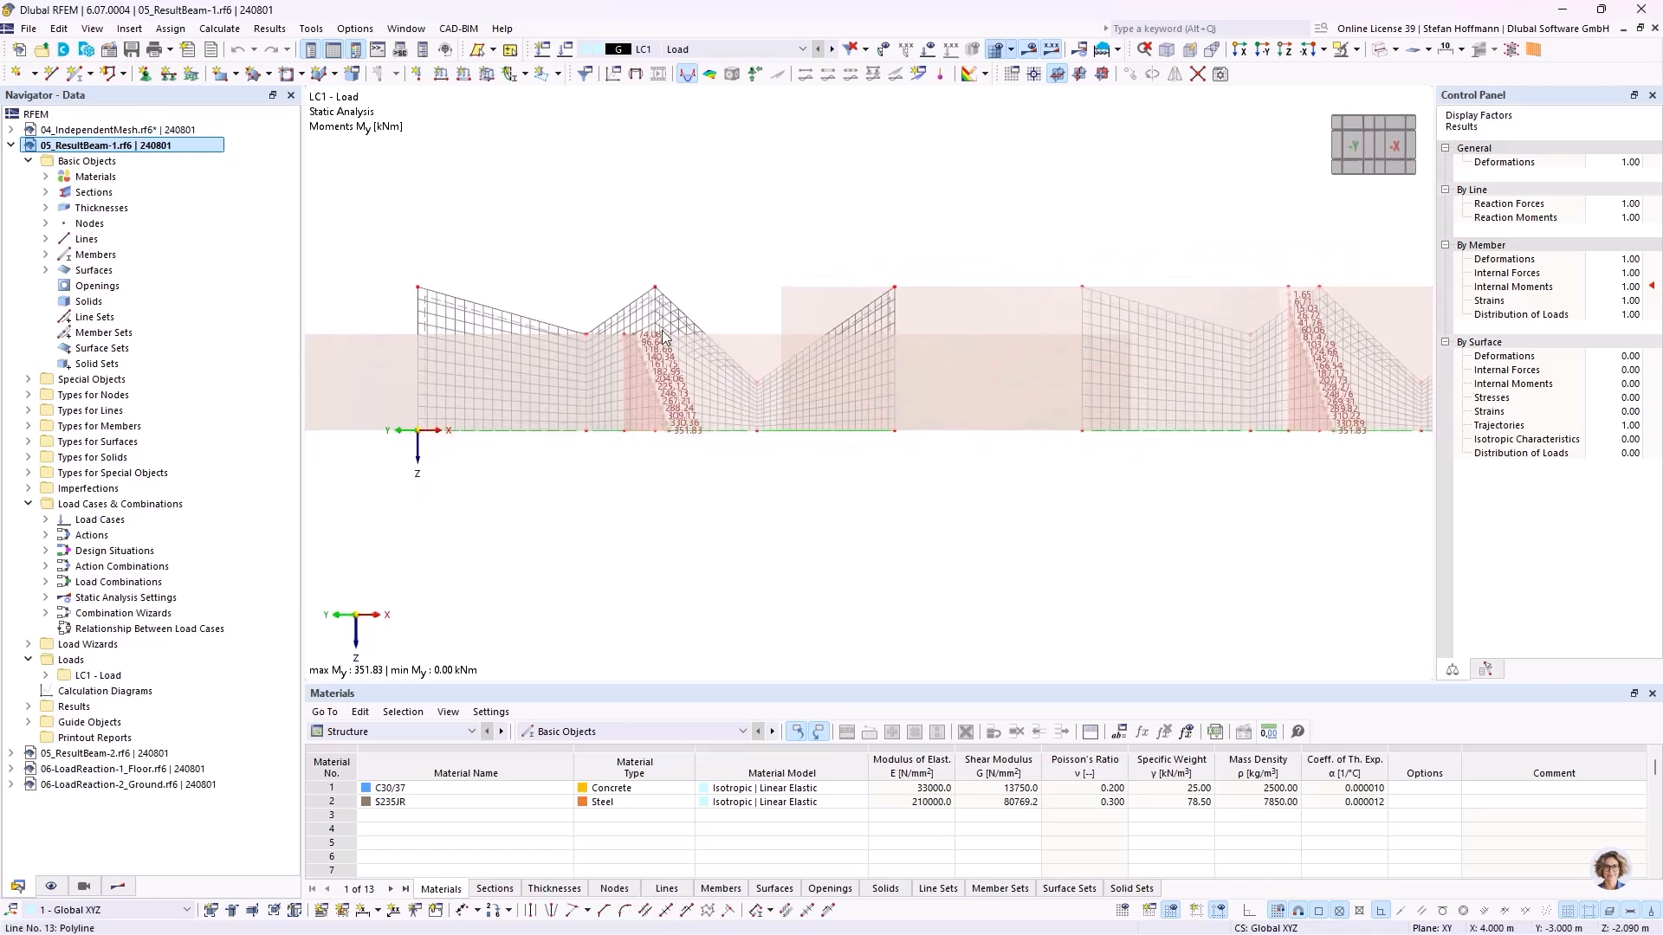
pyautogui.moveTo(658, 292)
pyautogui.click(118, 886)
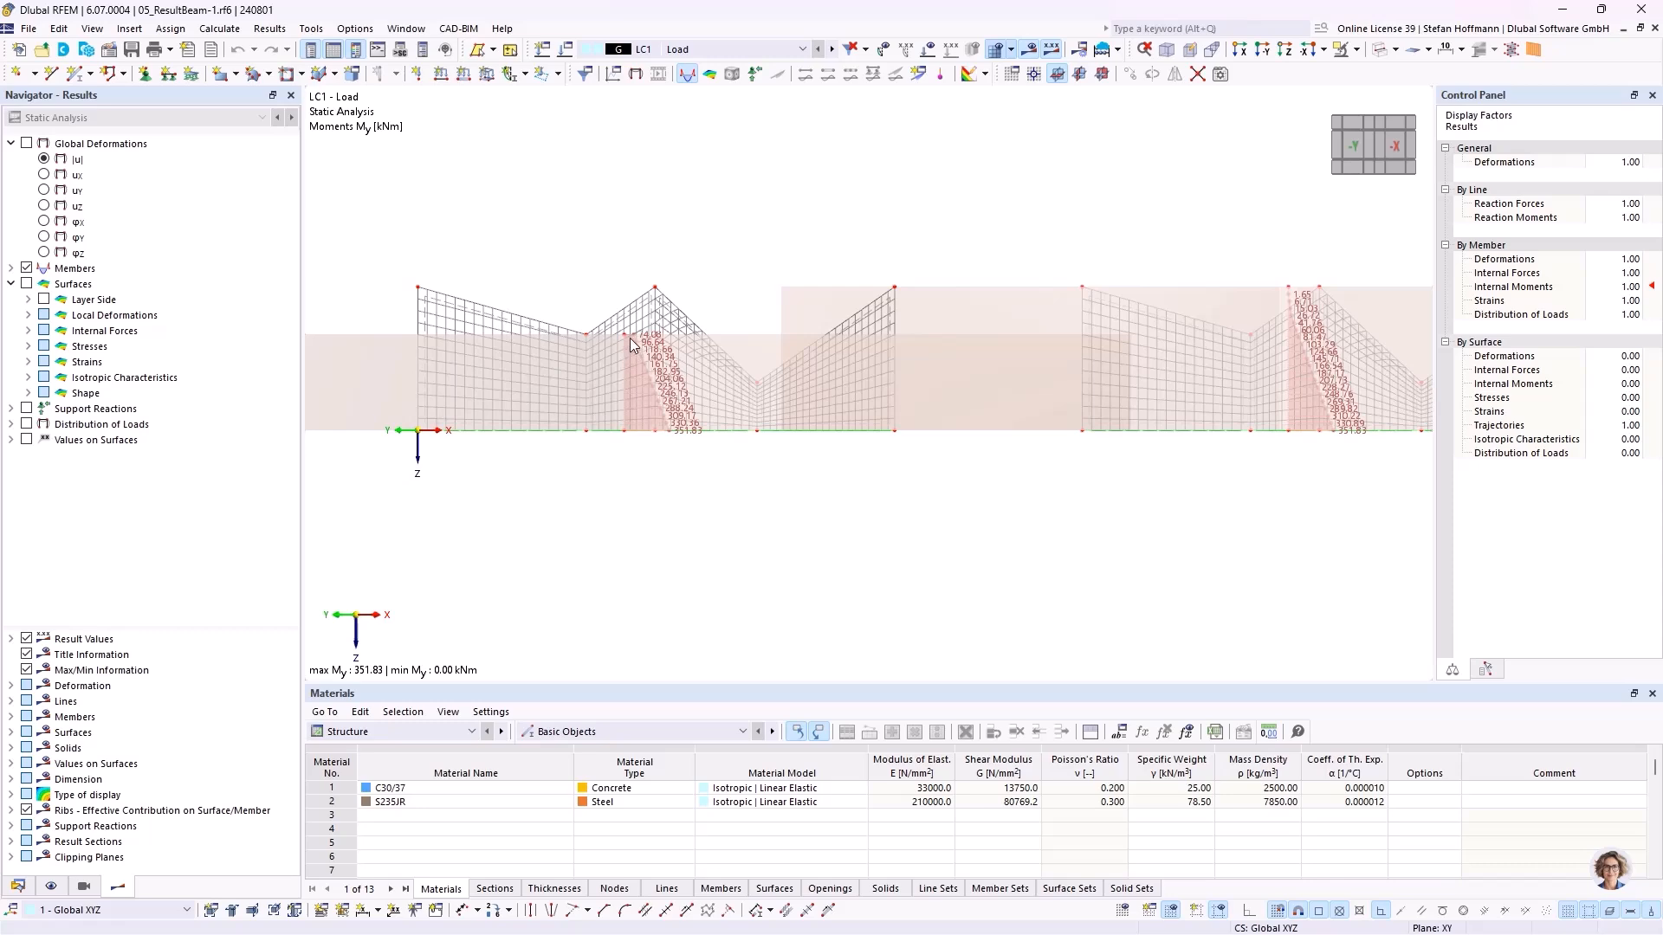
pyautogui.keyDown('ctrl'); pyautogui.moveTo(778, 346); pyautogui.dragTo(658, 320, button='middle'); pyautogui.keyUp('ctrl')
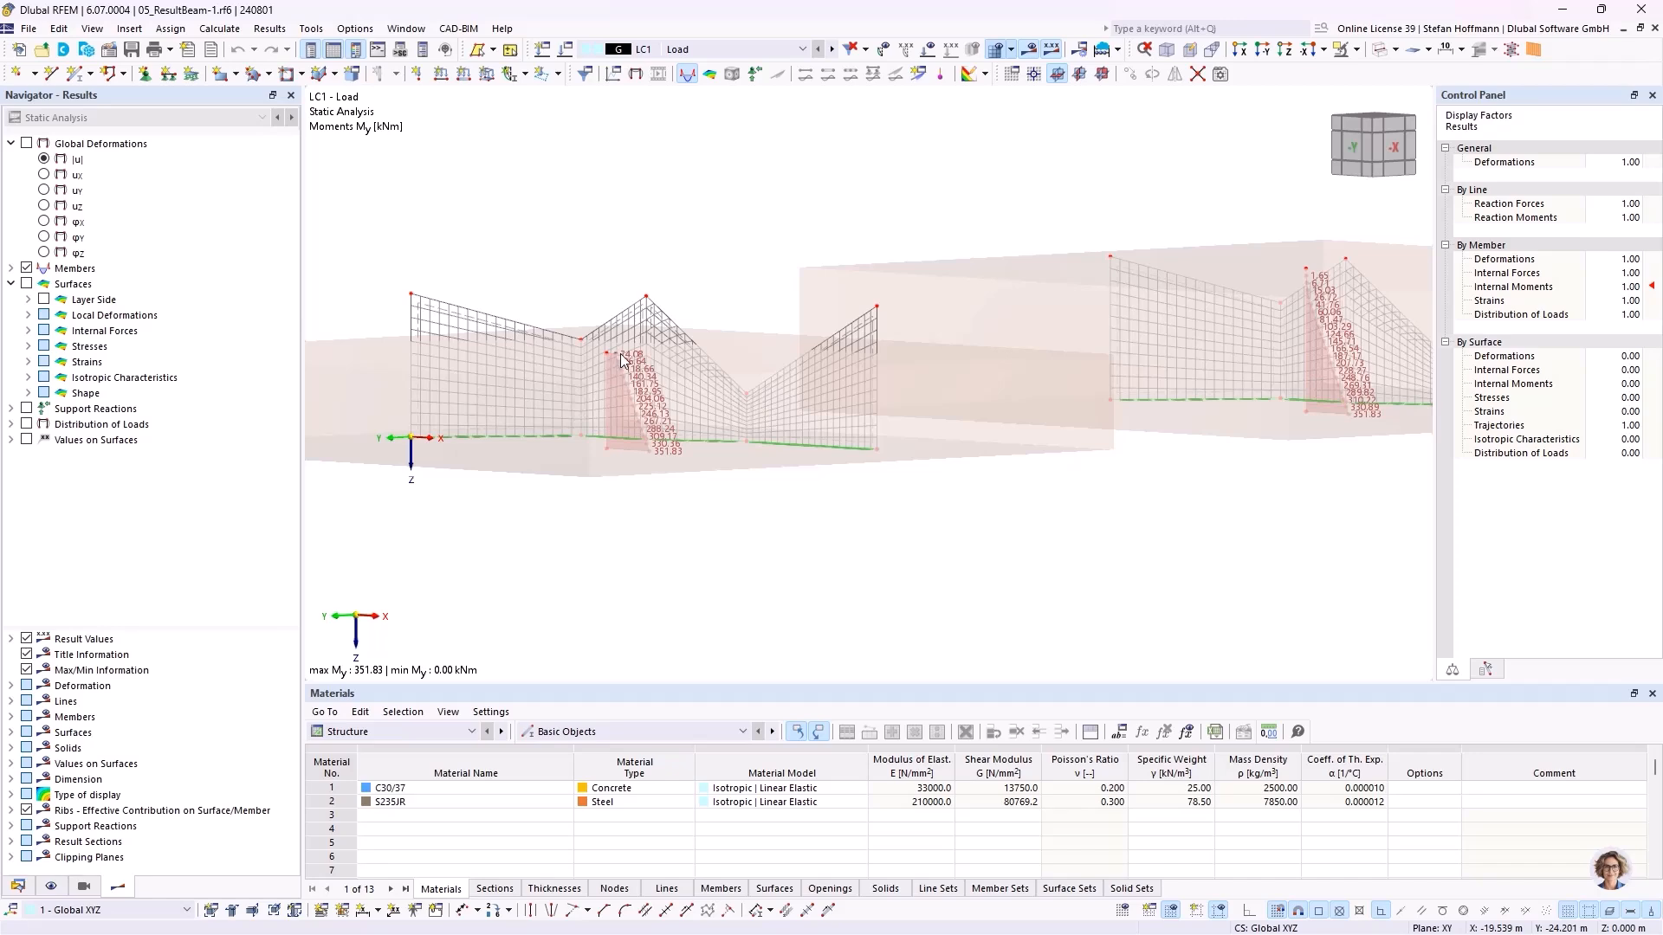
pyautogui.keyDown('ctrl'); pyautogui.moveTo(698, 499); pyautogui.dragTo(707, 495, button='middle'); pyautogui.keyUp('ctrl')
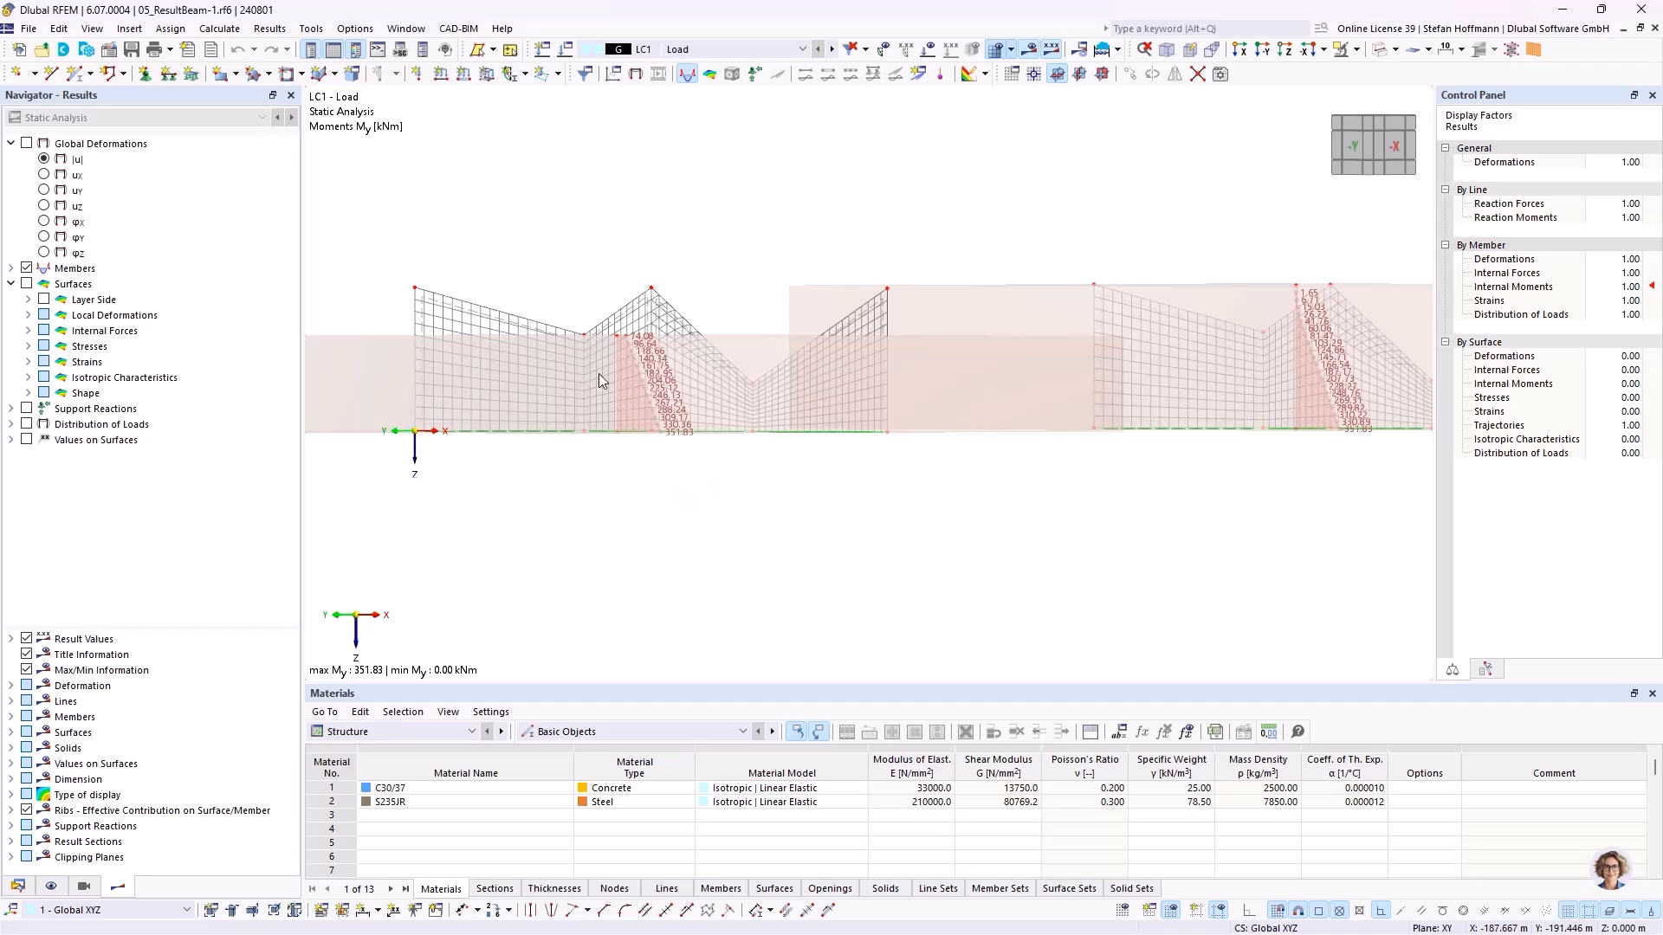
pyautogui.moveTo(615, 358)
pyautogui.keyDown('ctrl'); pyautogui.moveTo(737, 367); pyautogui.dragTo(712, 400, button='middle'); pyautogui.keyUp('ctrl')
# Toggle the display of the Result Beam integration areas for members off and back on.
pyautogui.click(51, 886)
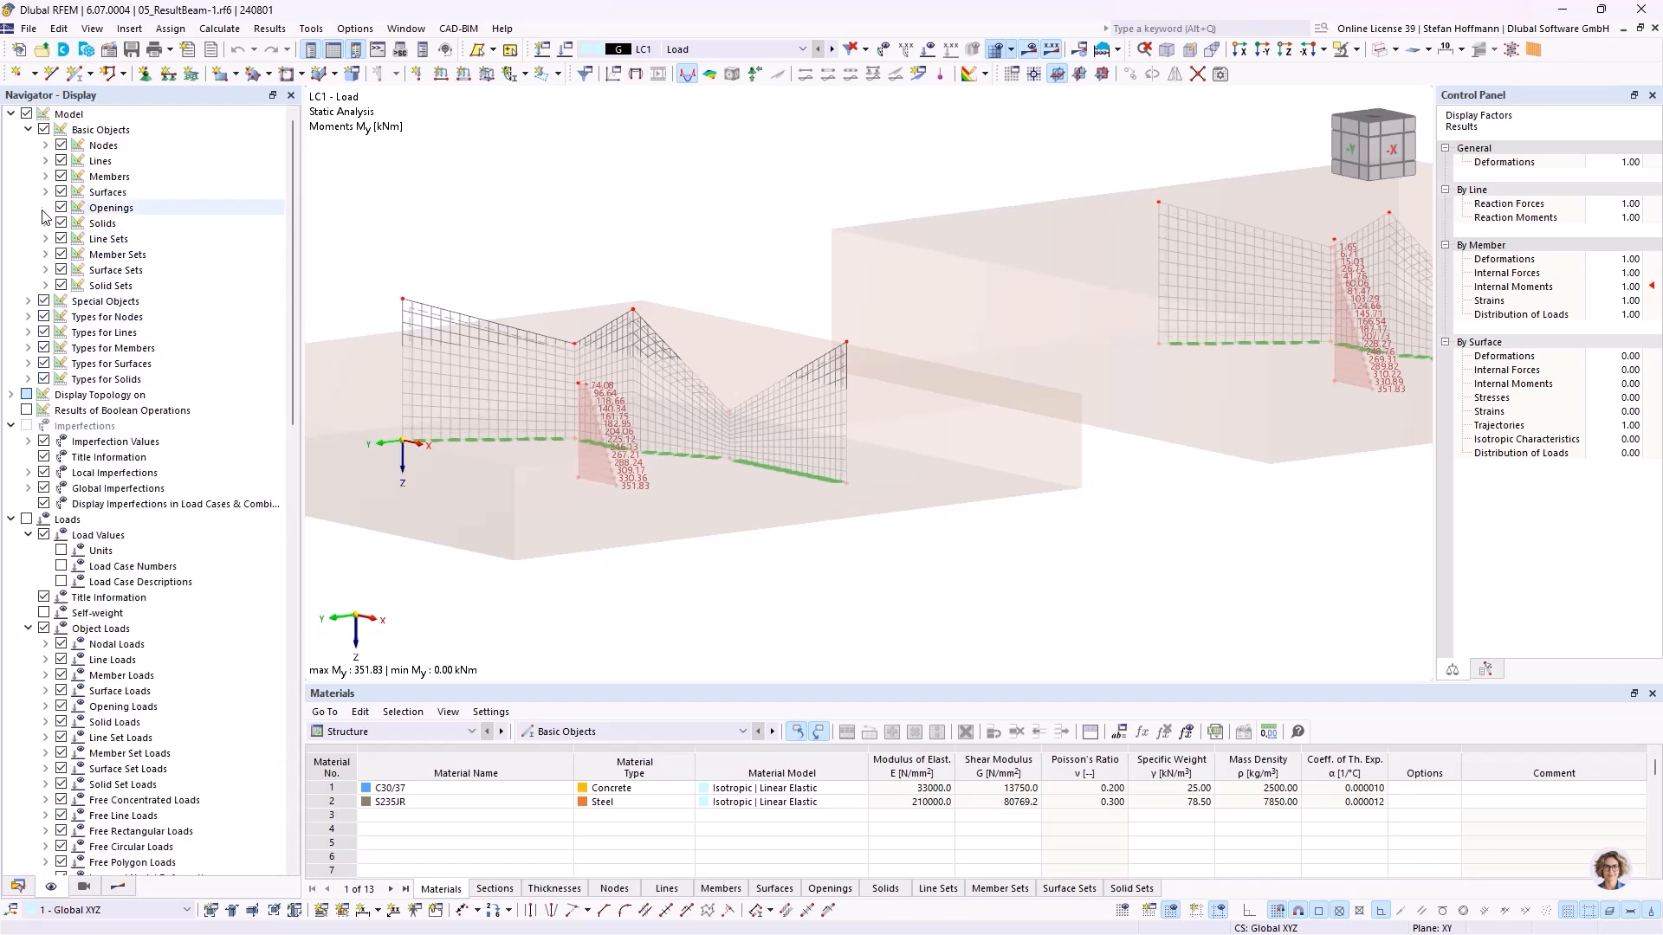
pyautogui.click(45, 177)
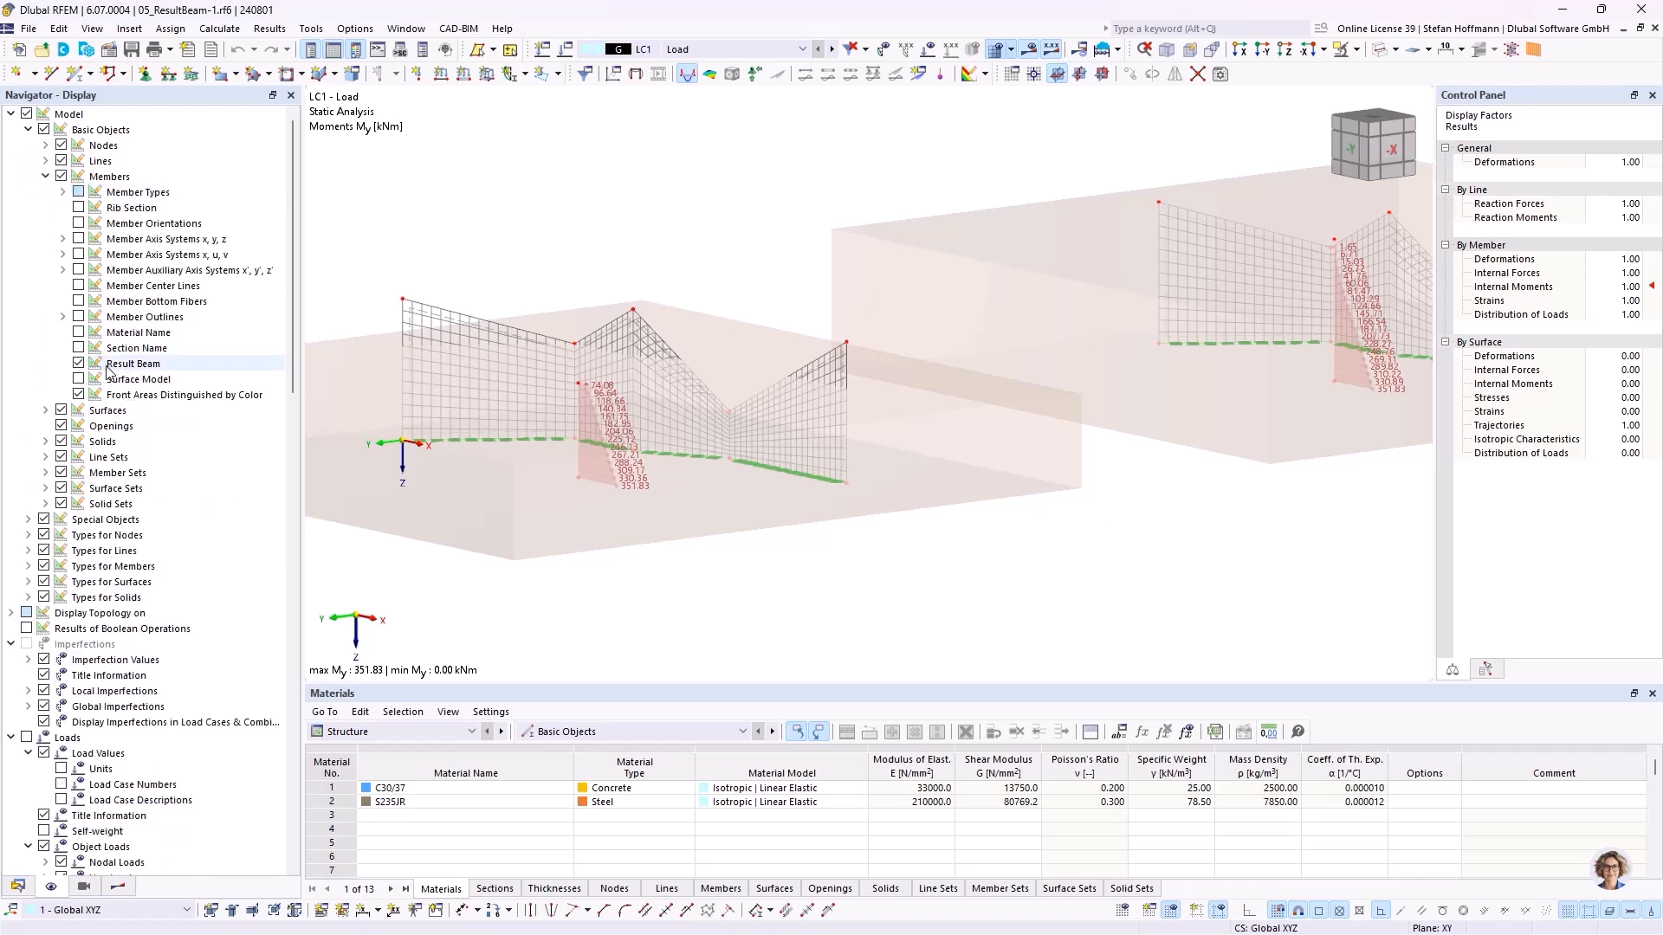
pyautogui.click(79, 364)
pyautogui.click(79, 364)
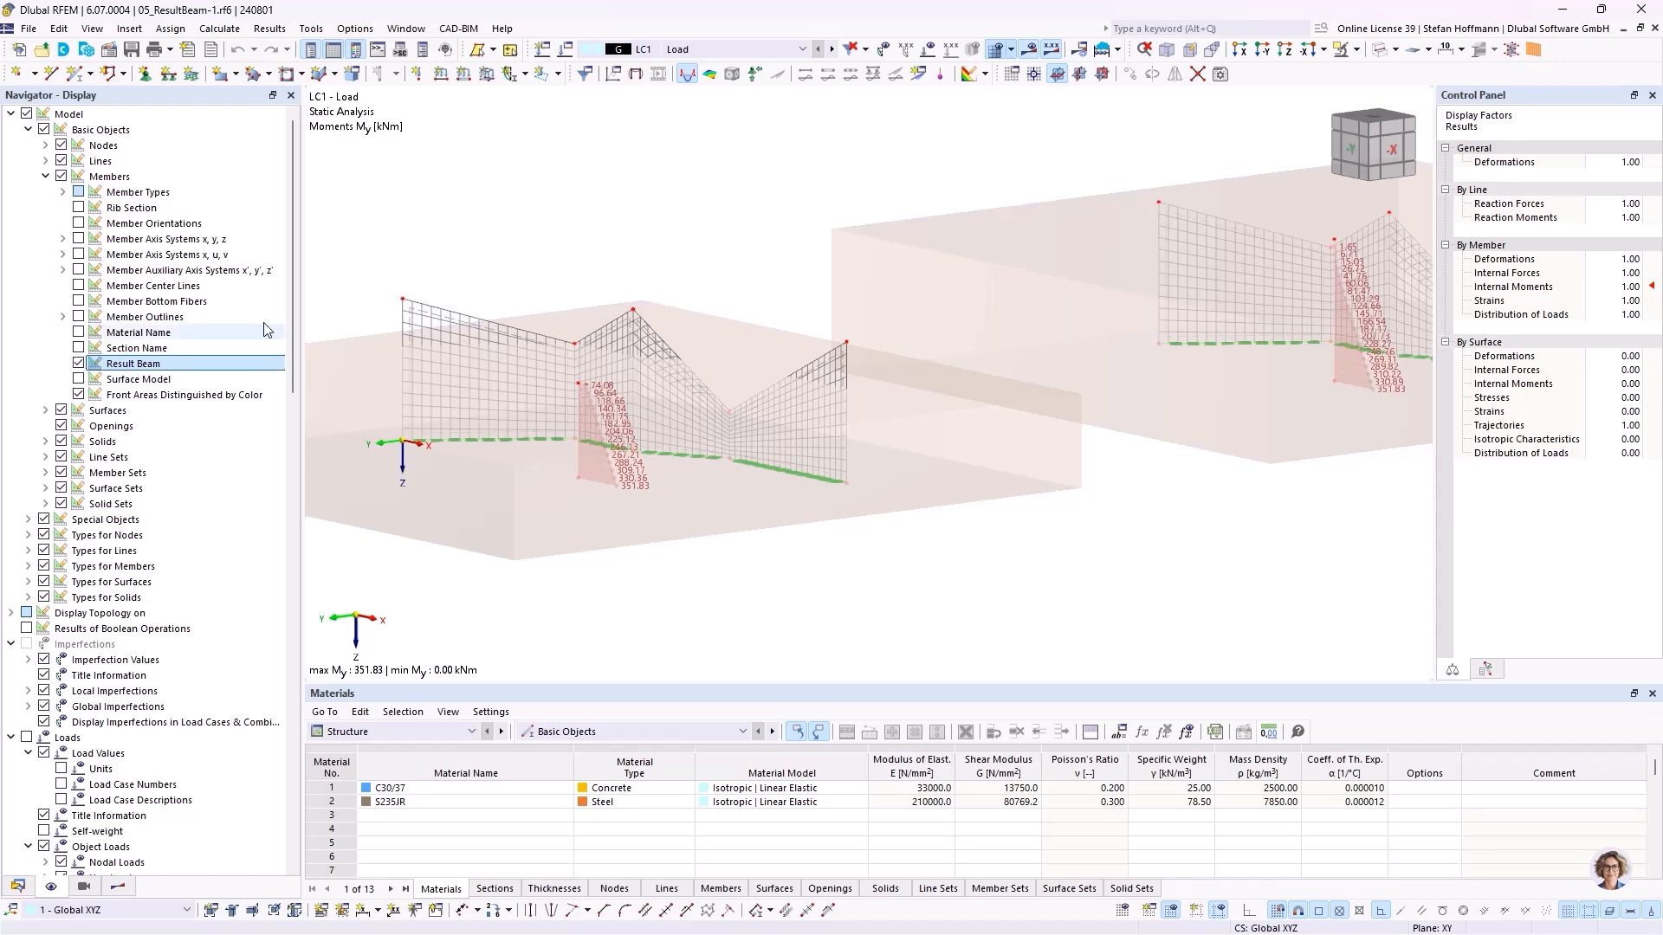
# Check the available member results and the number of divisions for result diagrams in the member mesh settings.
pyautogui.click(117, 886)
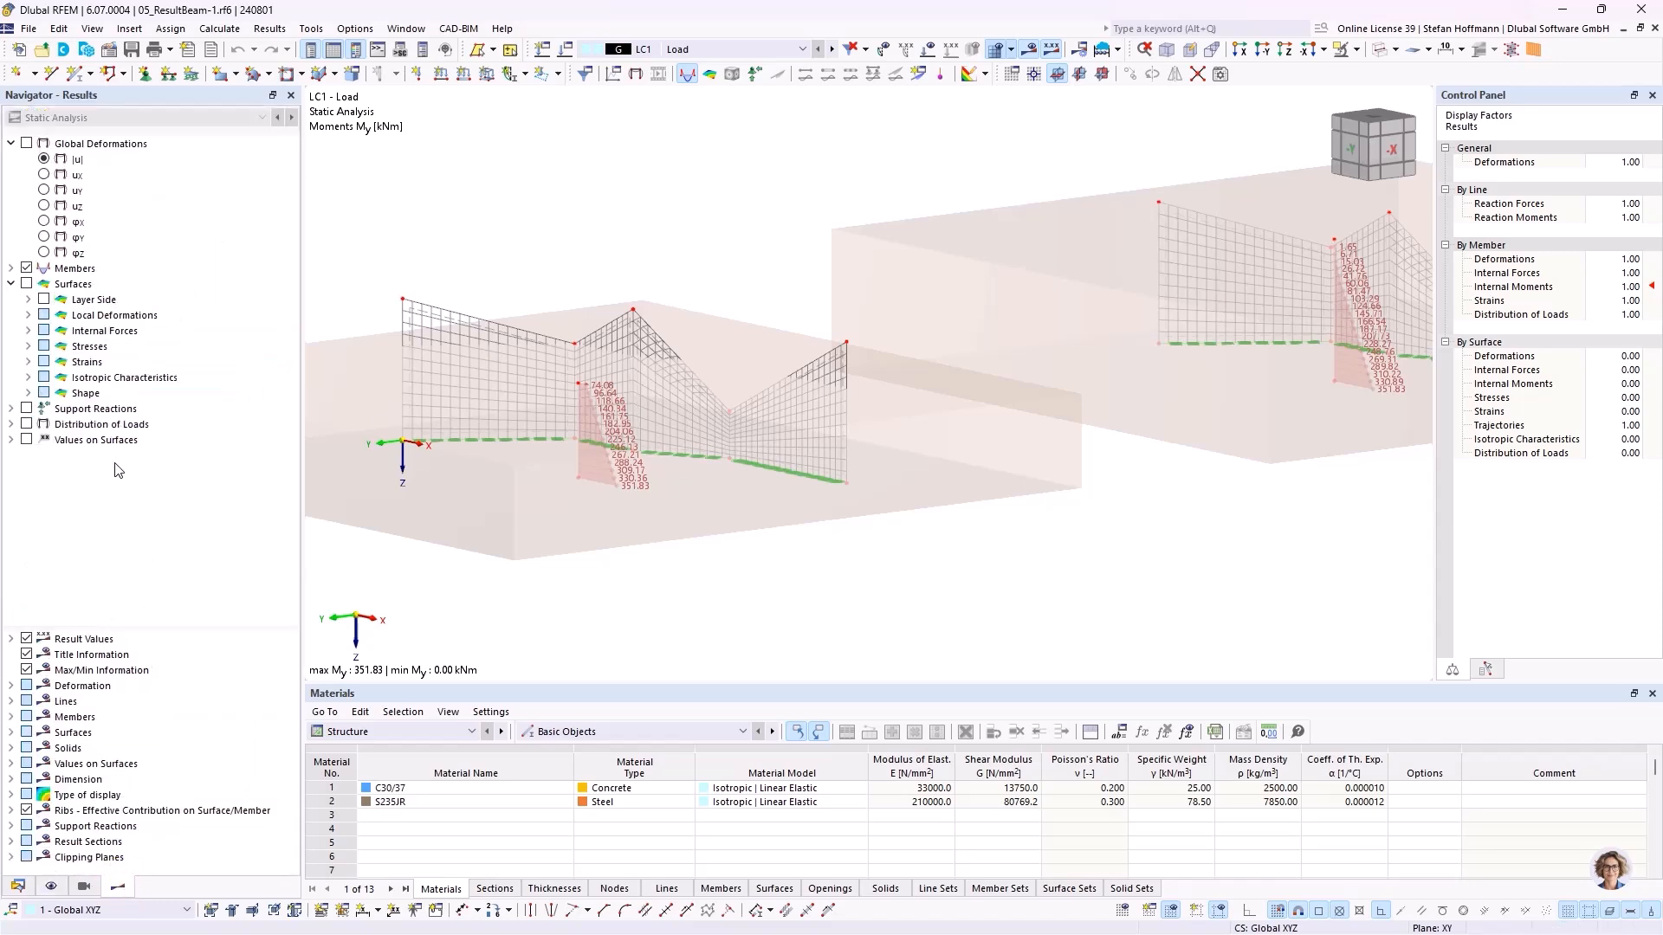
pyautogui.click(10, 269)
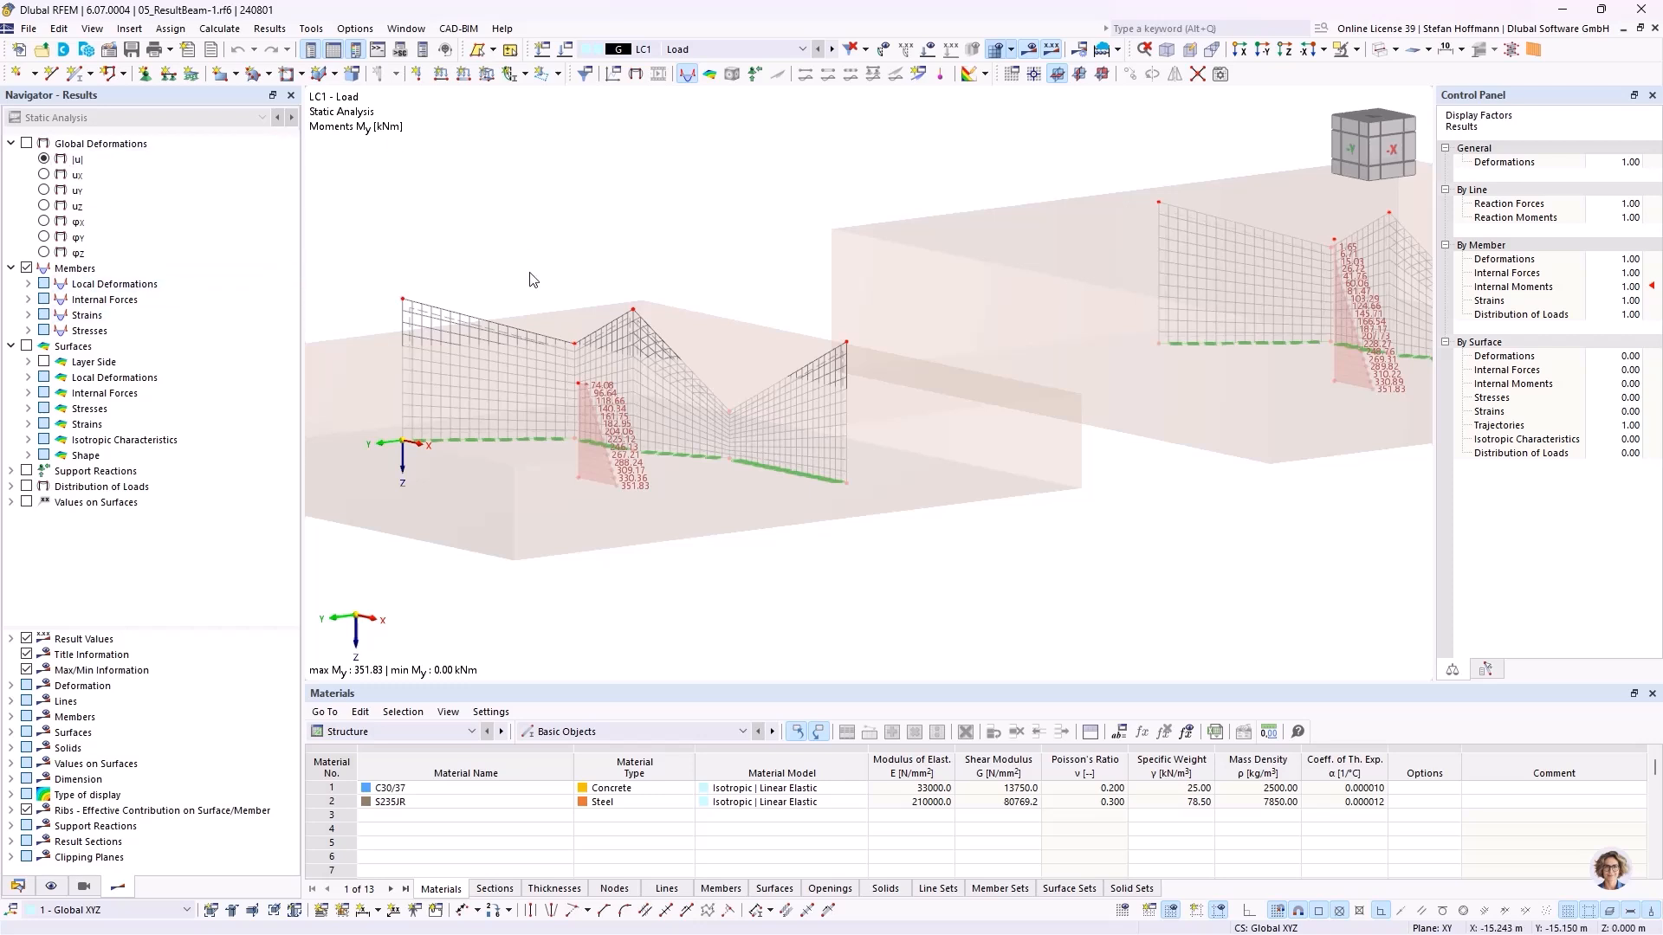
pyautogui.scroll(-1, 533, 279)
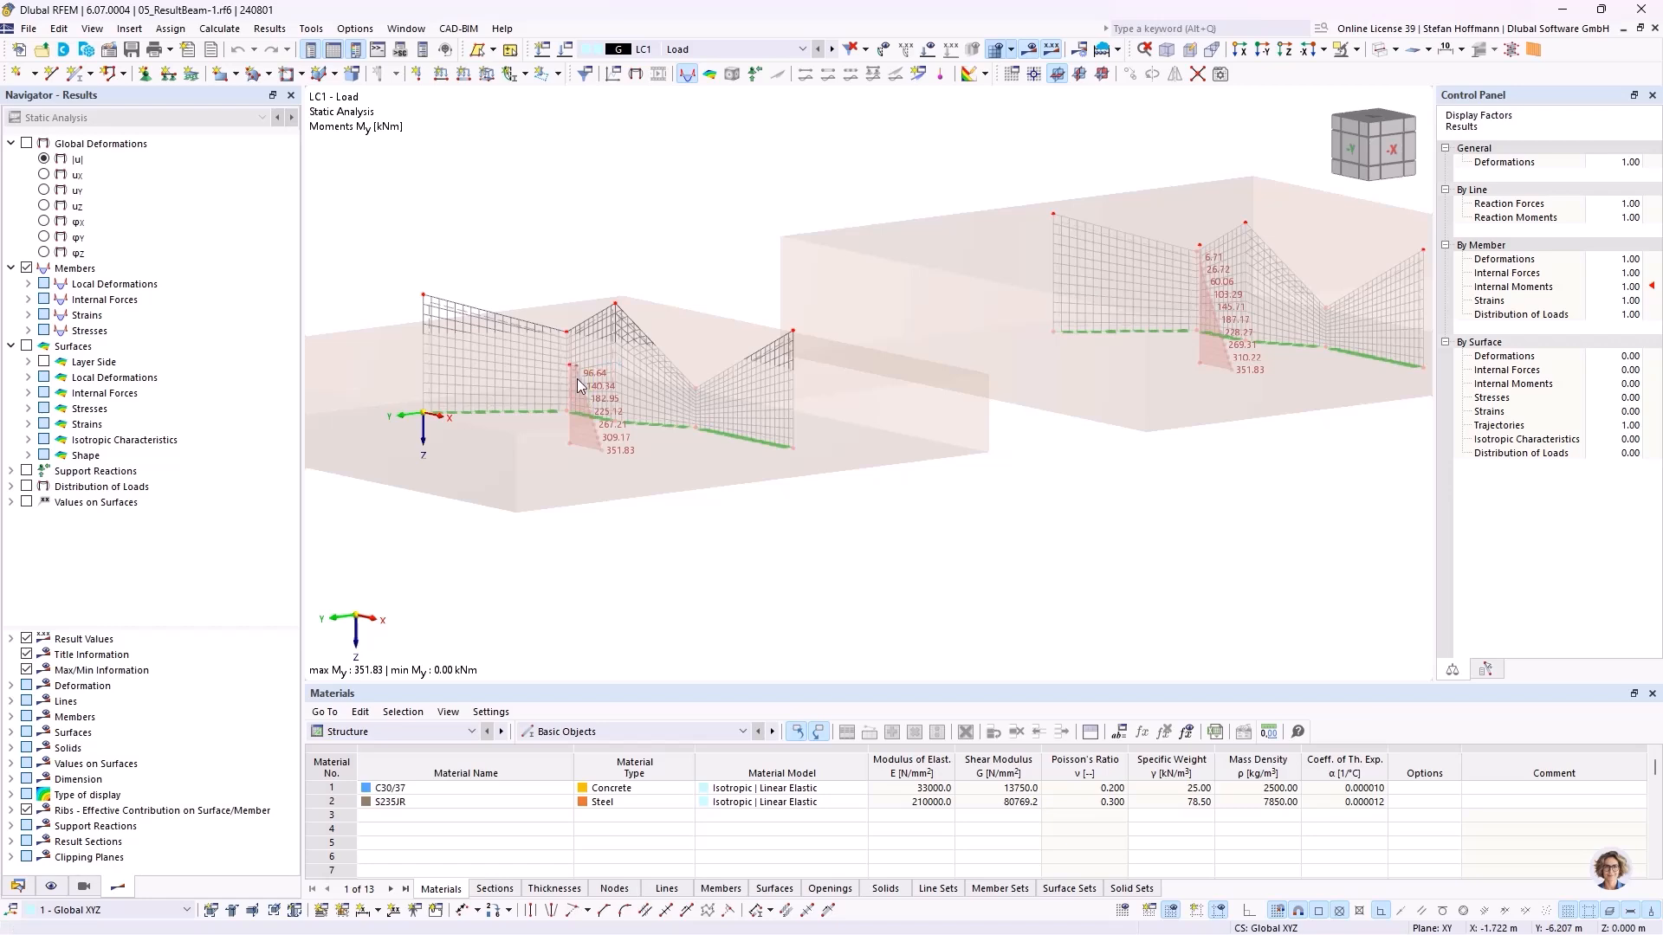
pyautogui.click(219, 28)
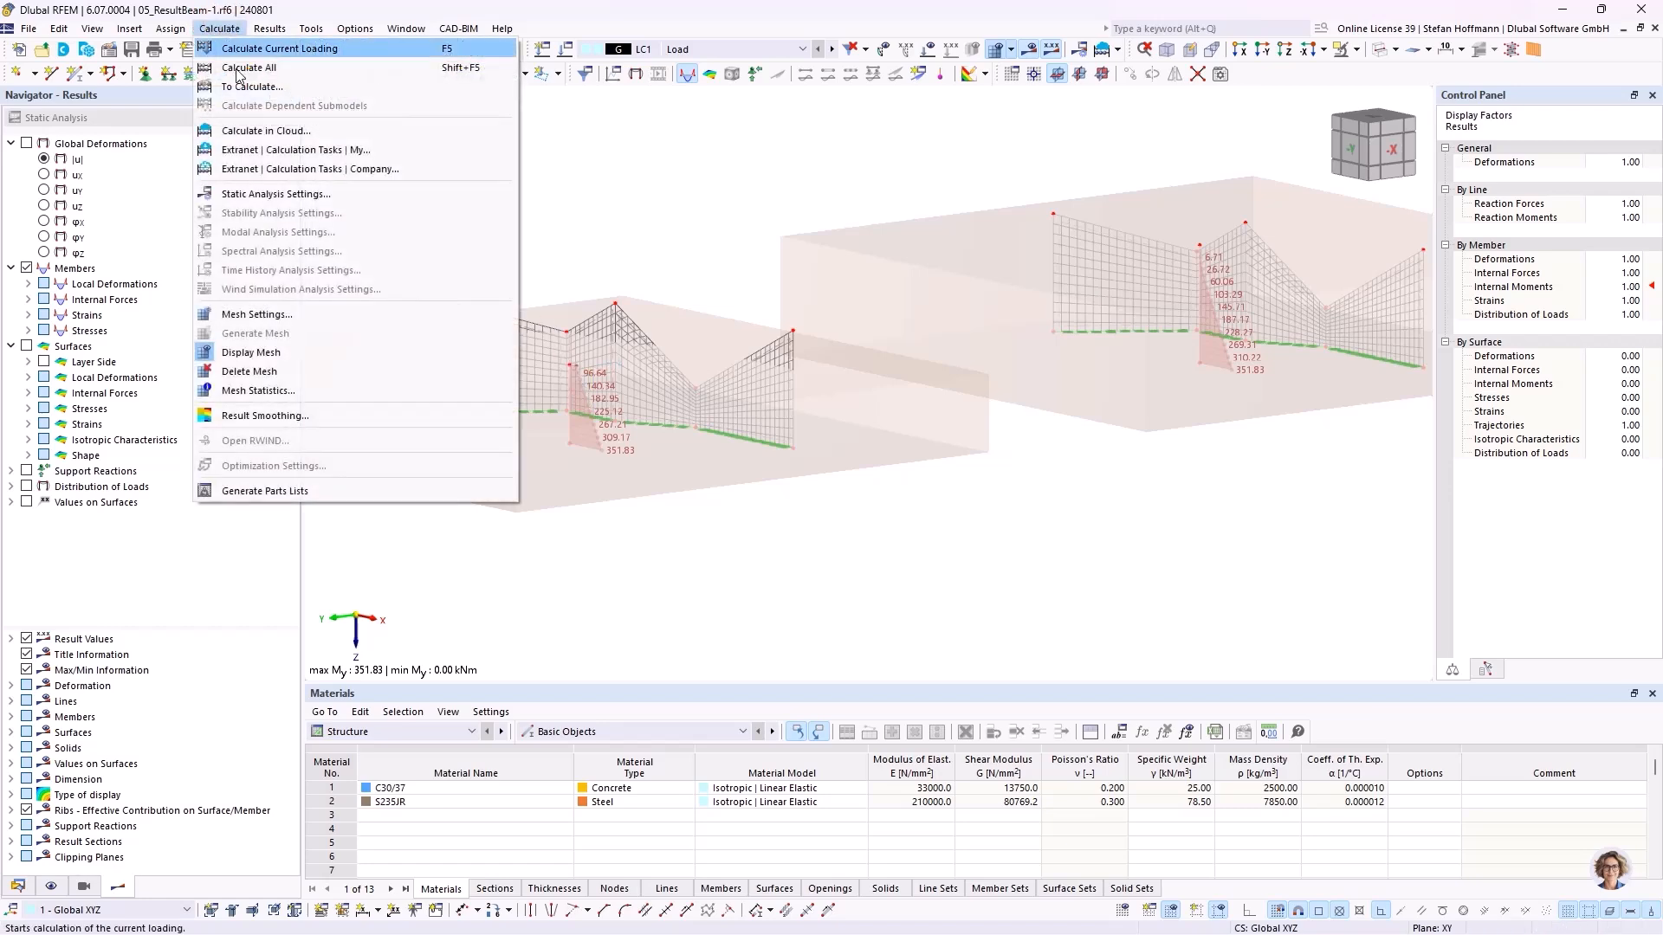
pyautogui.click(305, 316)
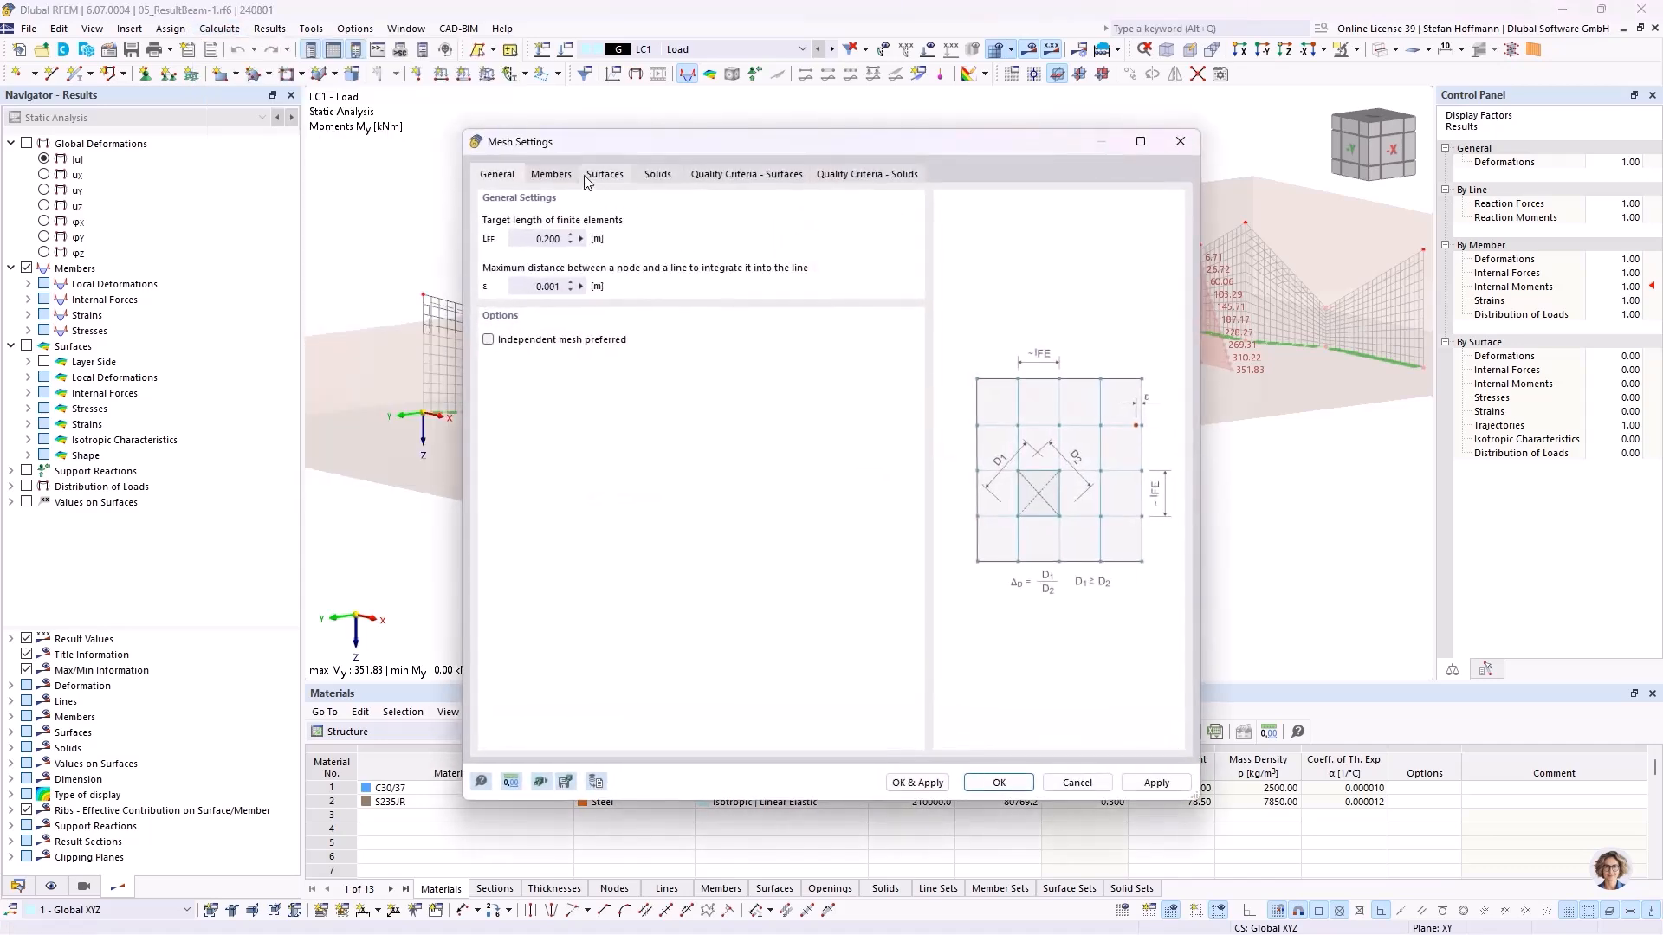
pyautogui.click(565, 174)
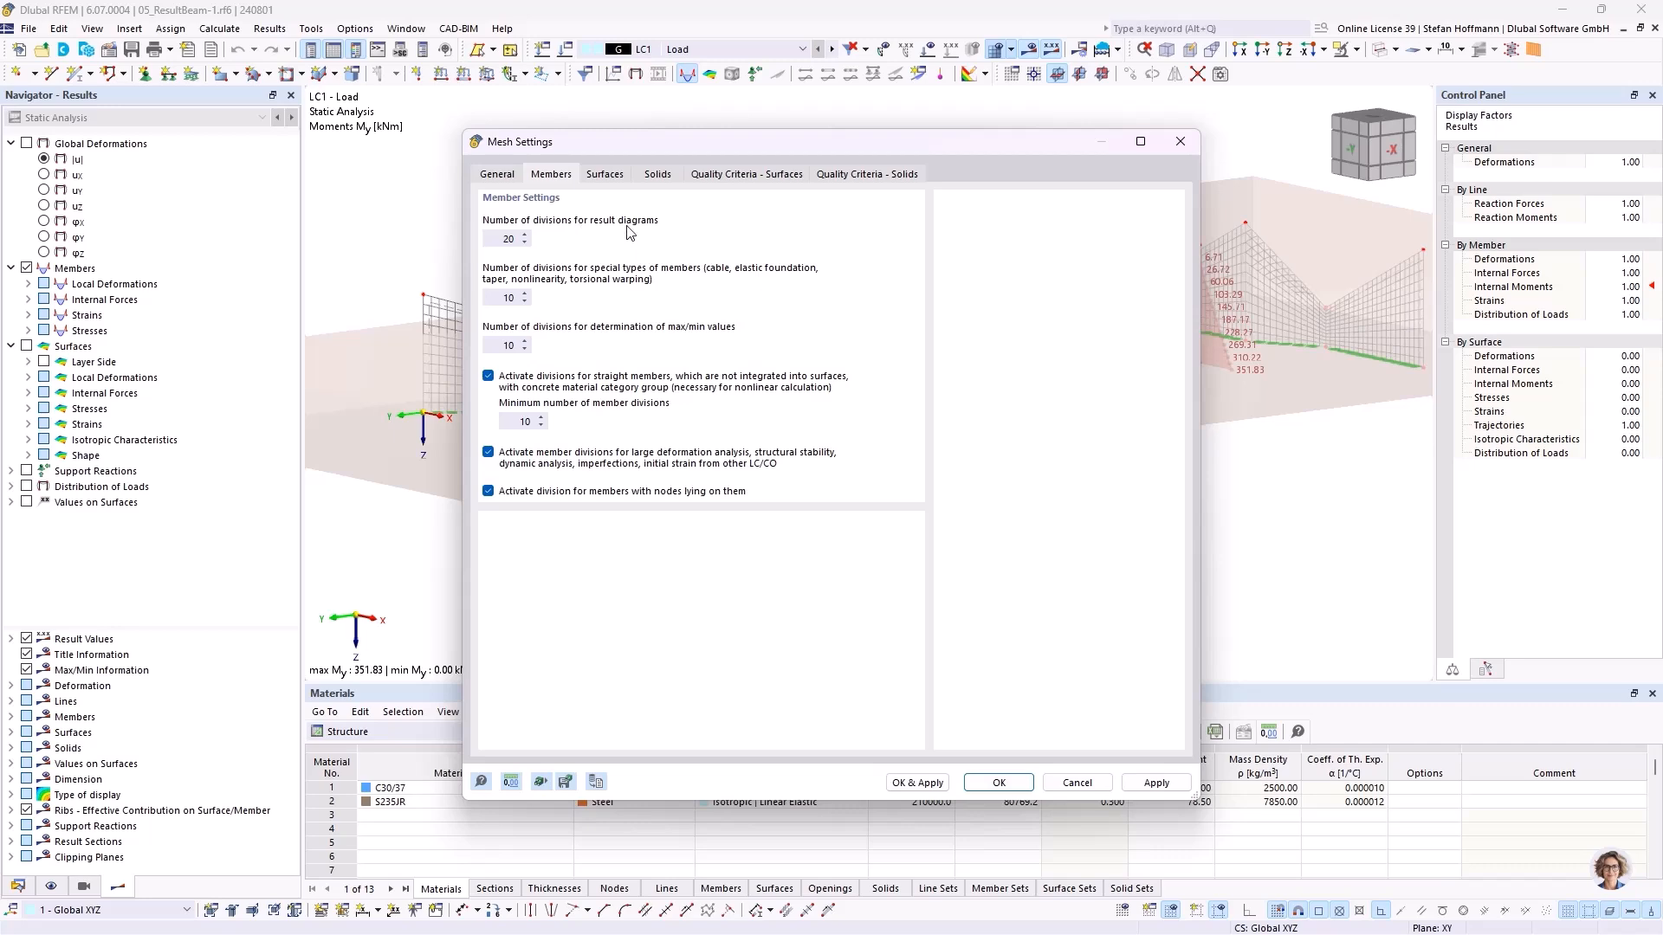
pyautogui.press('Escape')
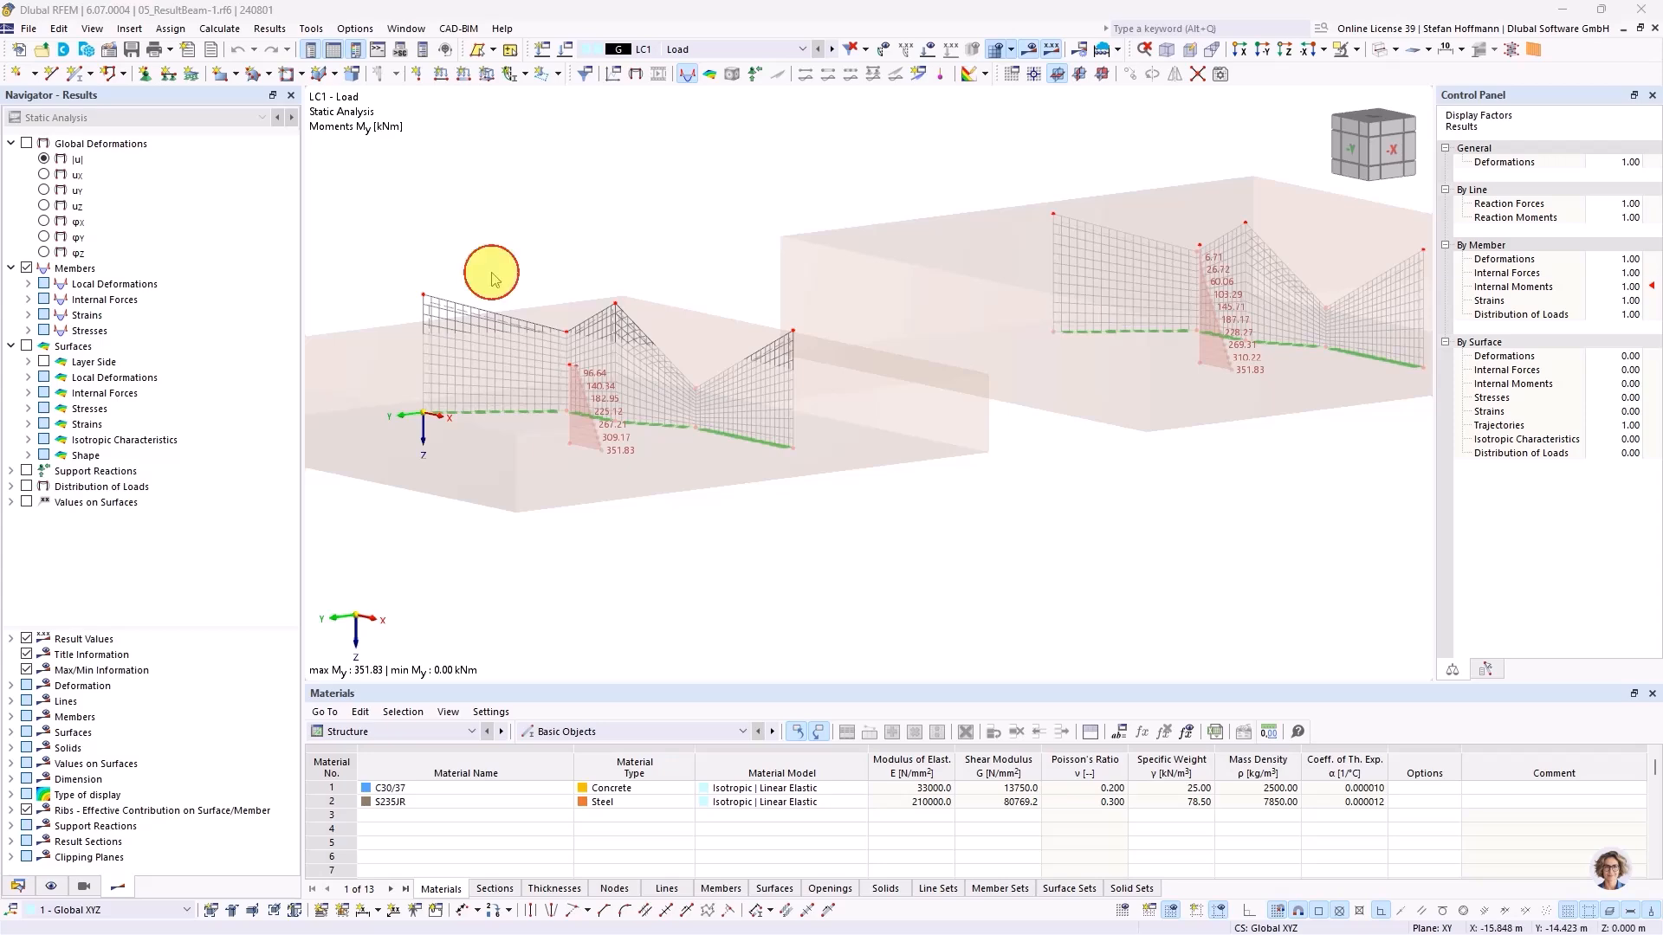
# Switch to the 05_ResultBeam-2 model and show the LC1 moments My on its three result beams.
pyautogui.click(18, 886)
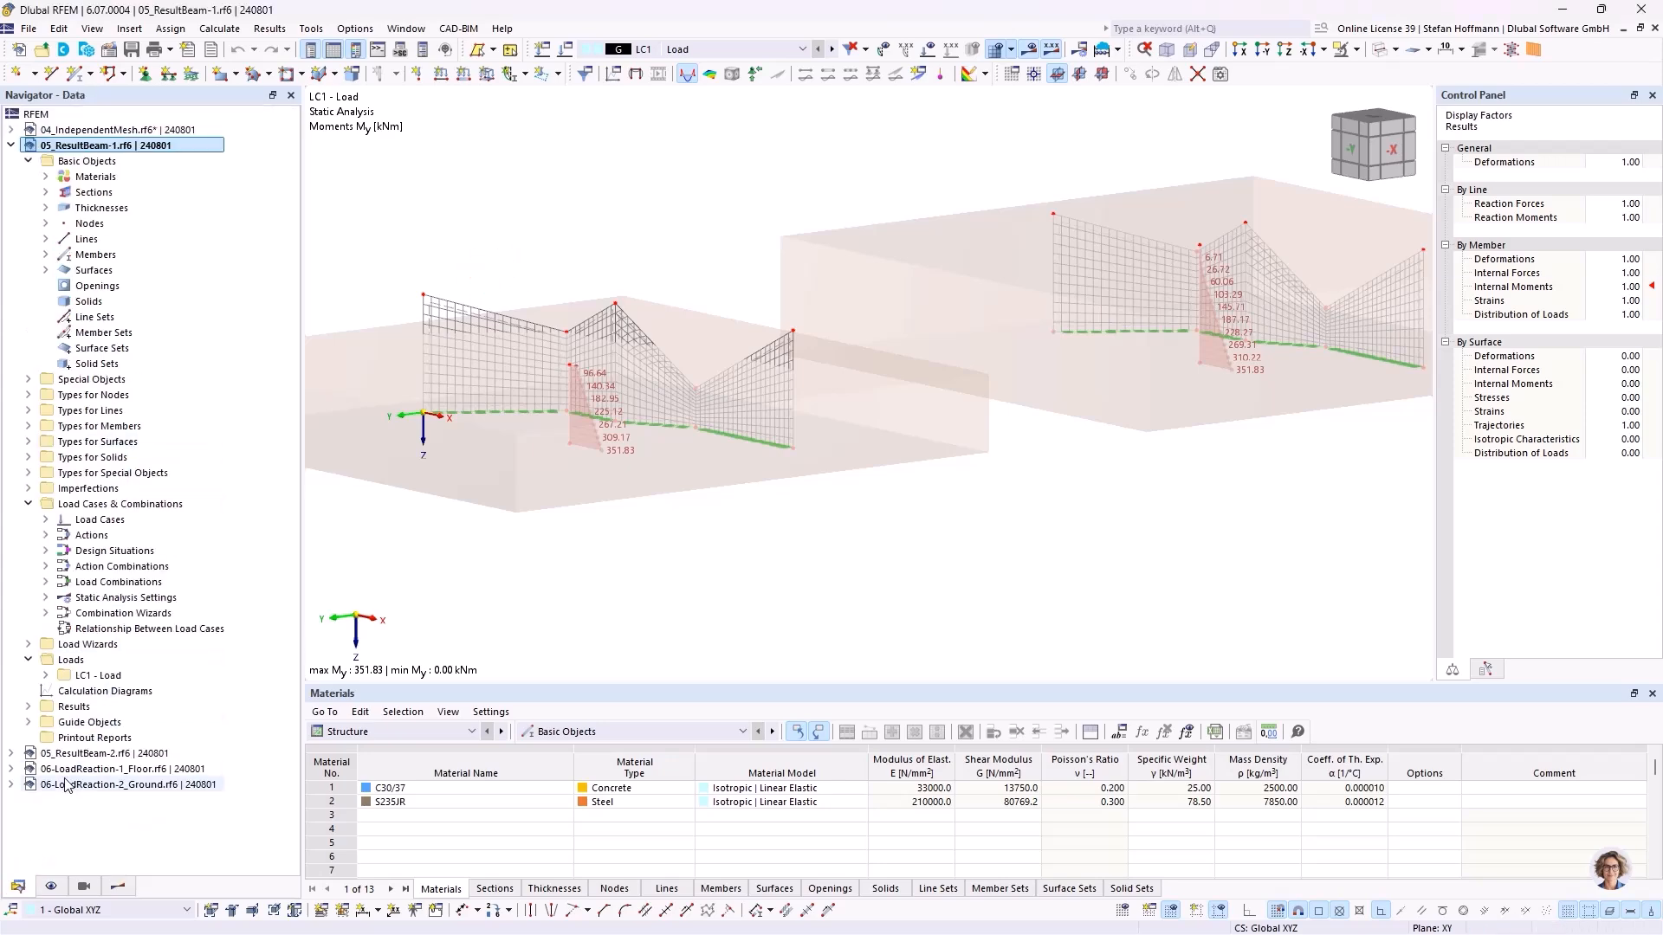
pyautogui.doubleClick(104, 753)
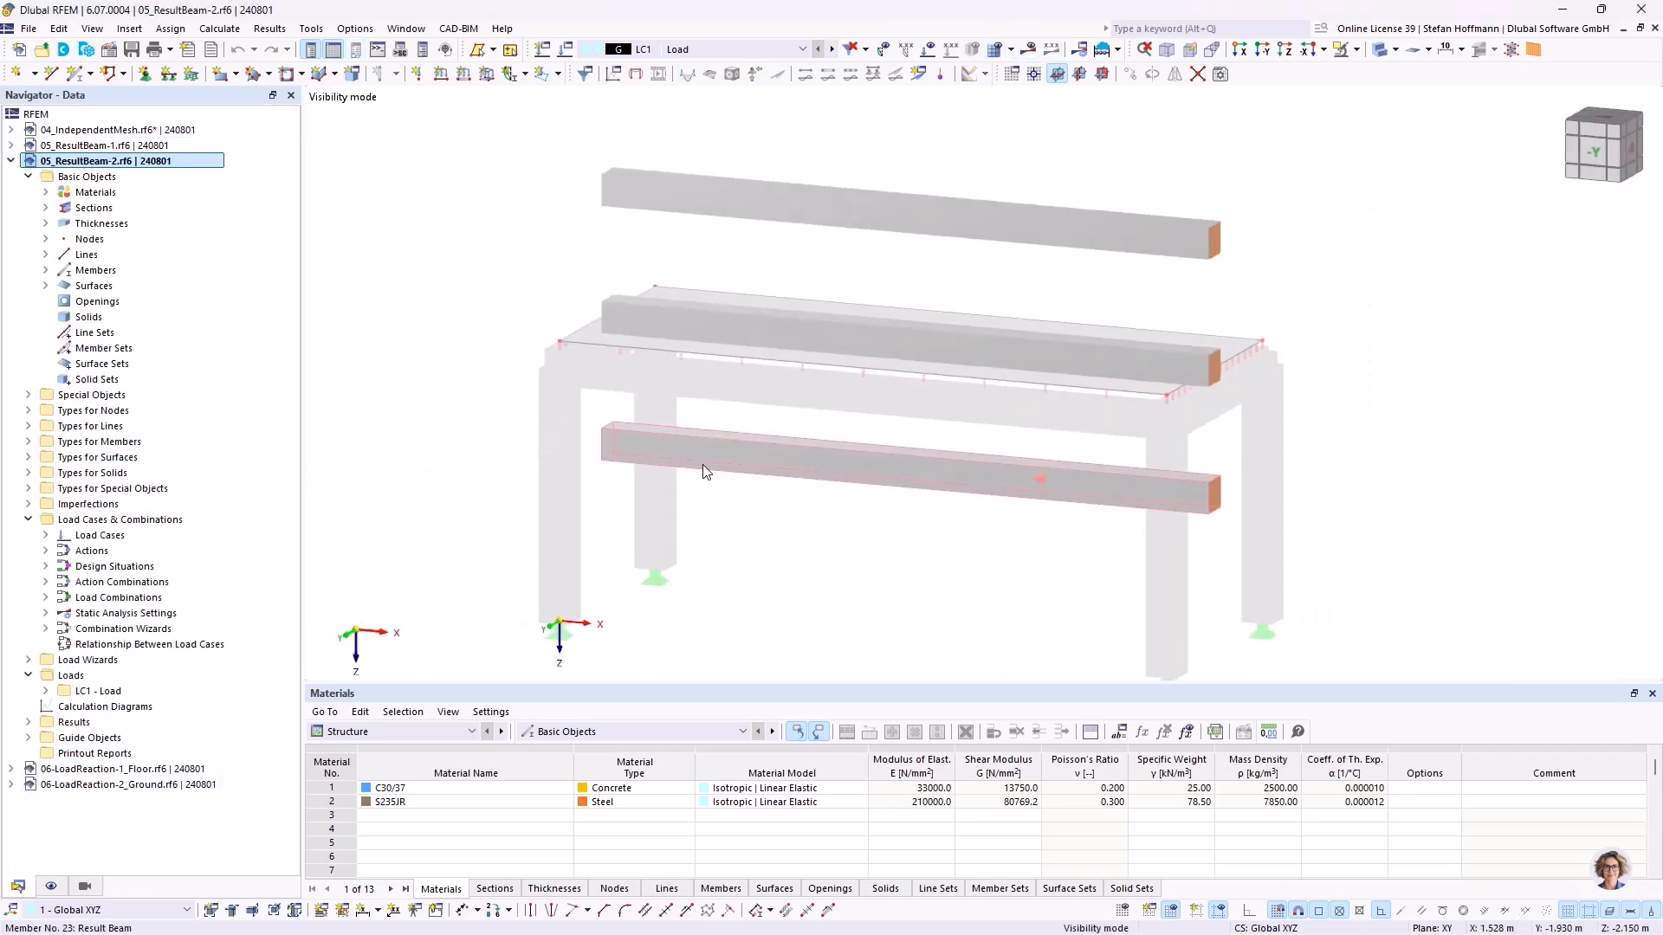
pyautogui.scroll(-1, 710, 467)
pyautogui.keyDown('ctrl'); pyautogui.moveTo(928, 463); pyautogui.dragTo(872, 449, button='middle'); pyautogui.keyUp('ctrl')
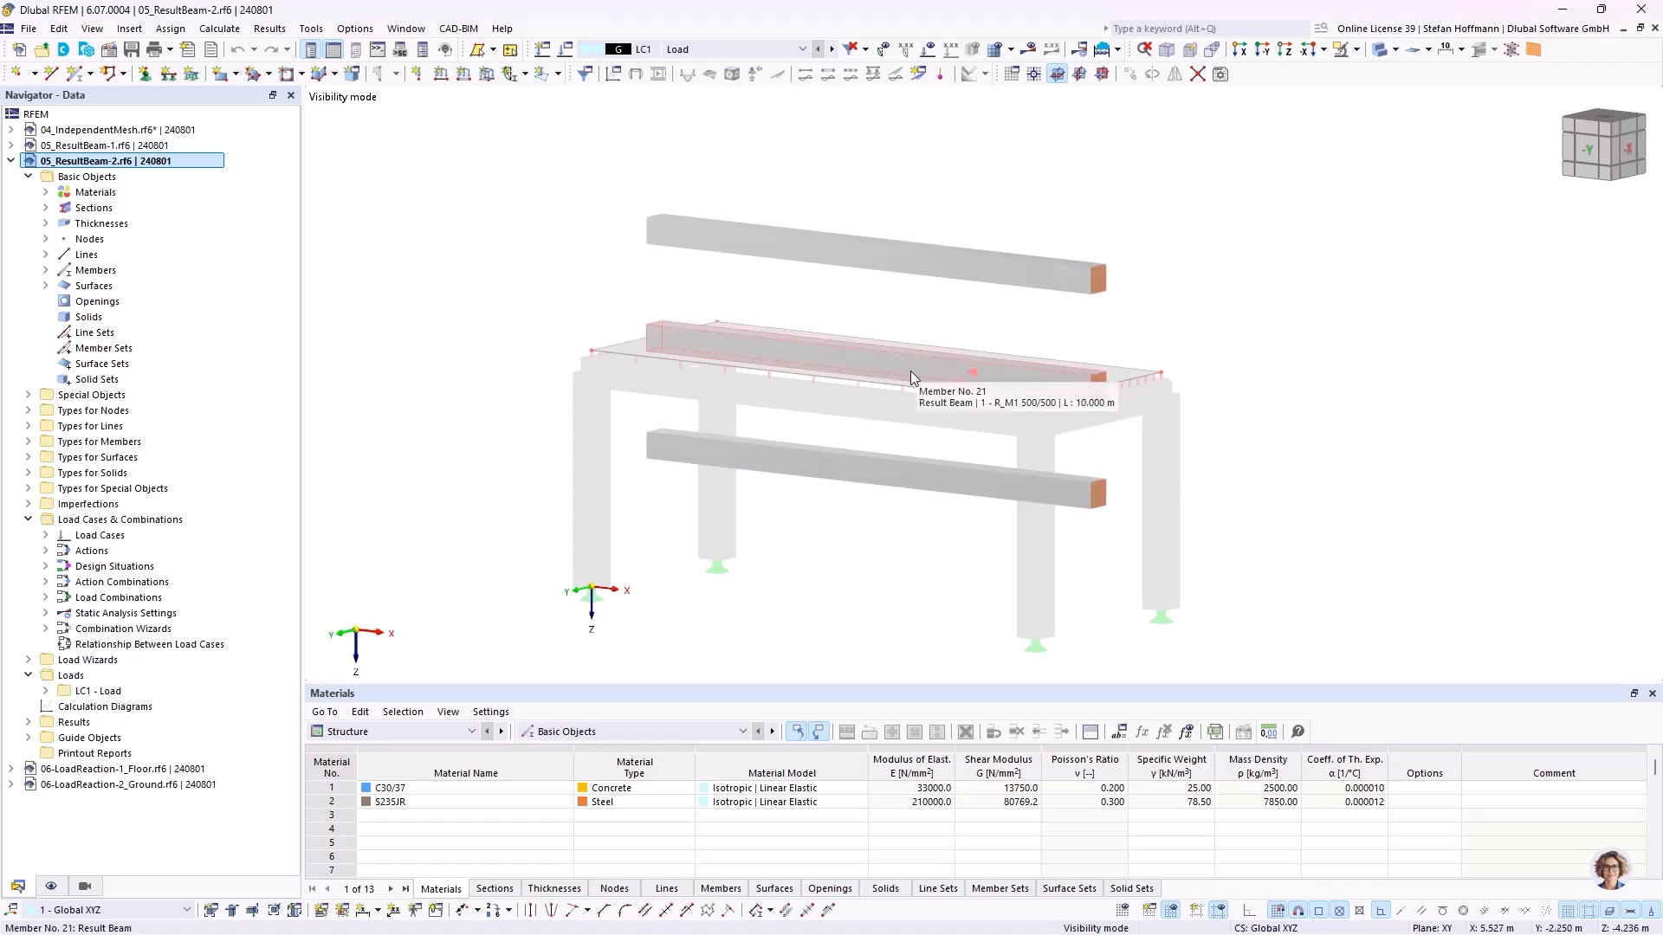
pyautogui.click(1028, 49)
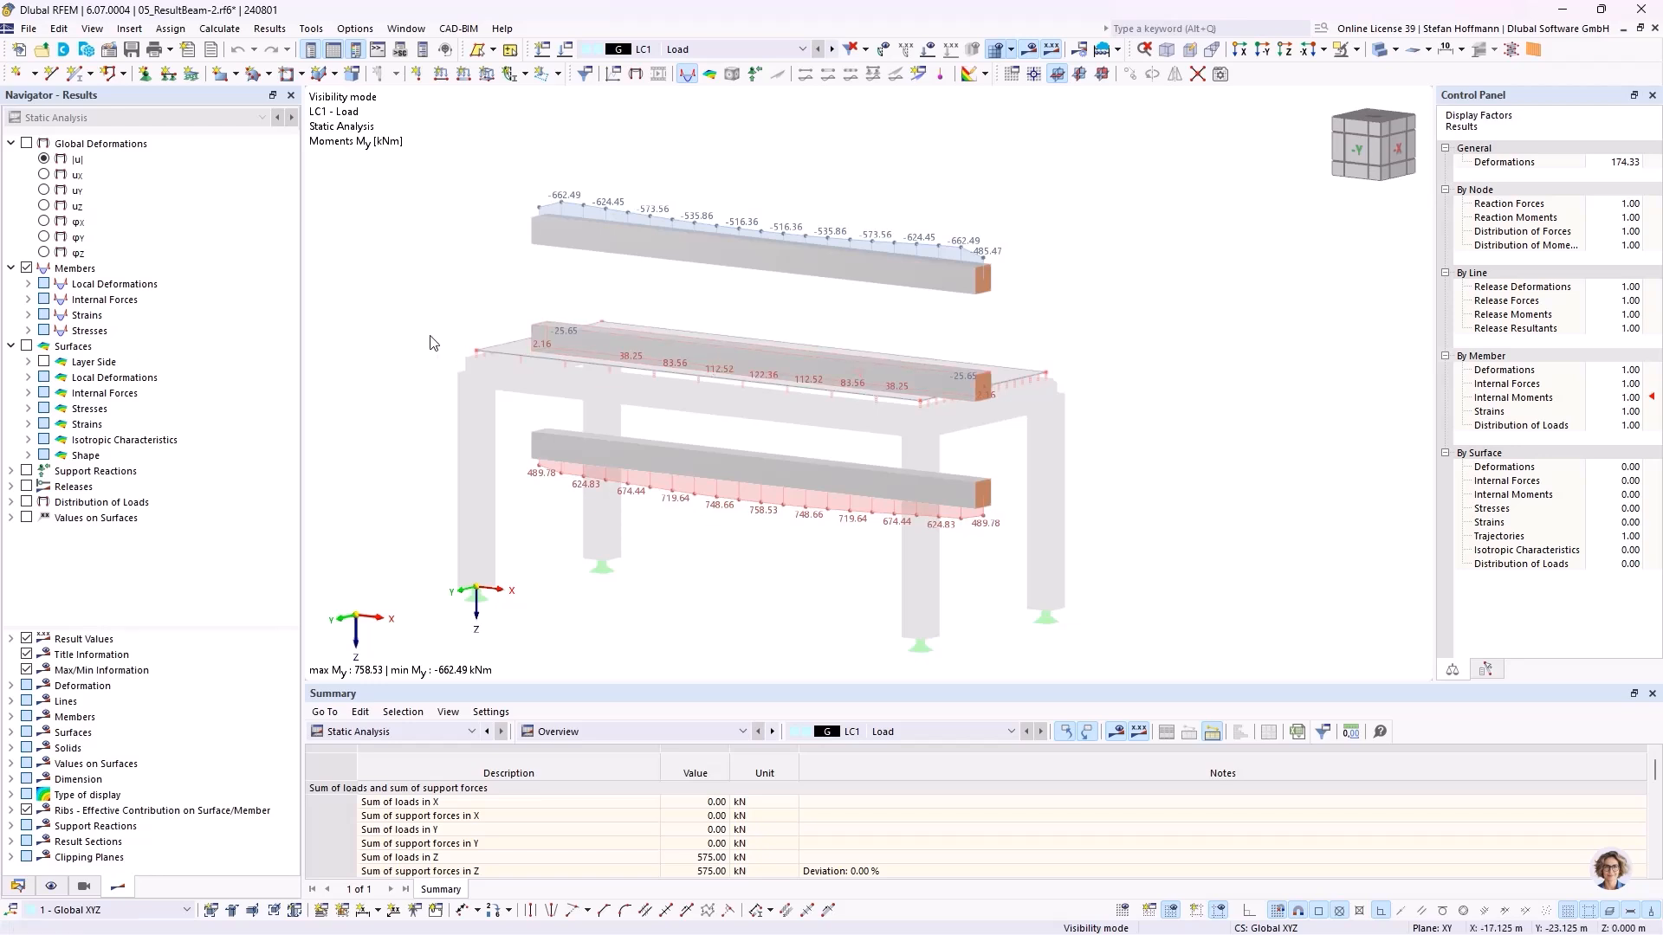
# Step through the result beams' internal forces N, Vy, Vz and MT, and return to the moments My.
pyautogui.click(29, 300)
pyautogui.click(61, 314)
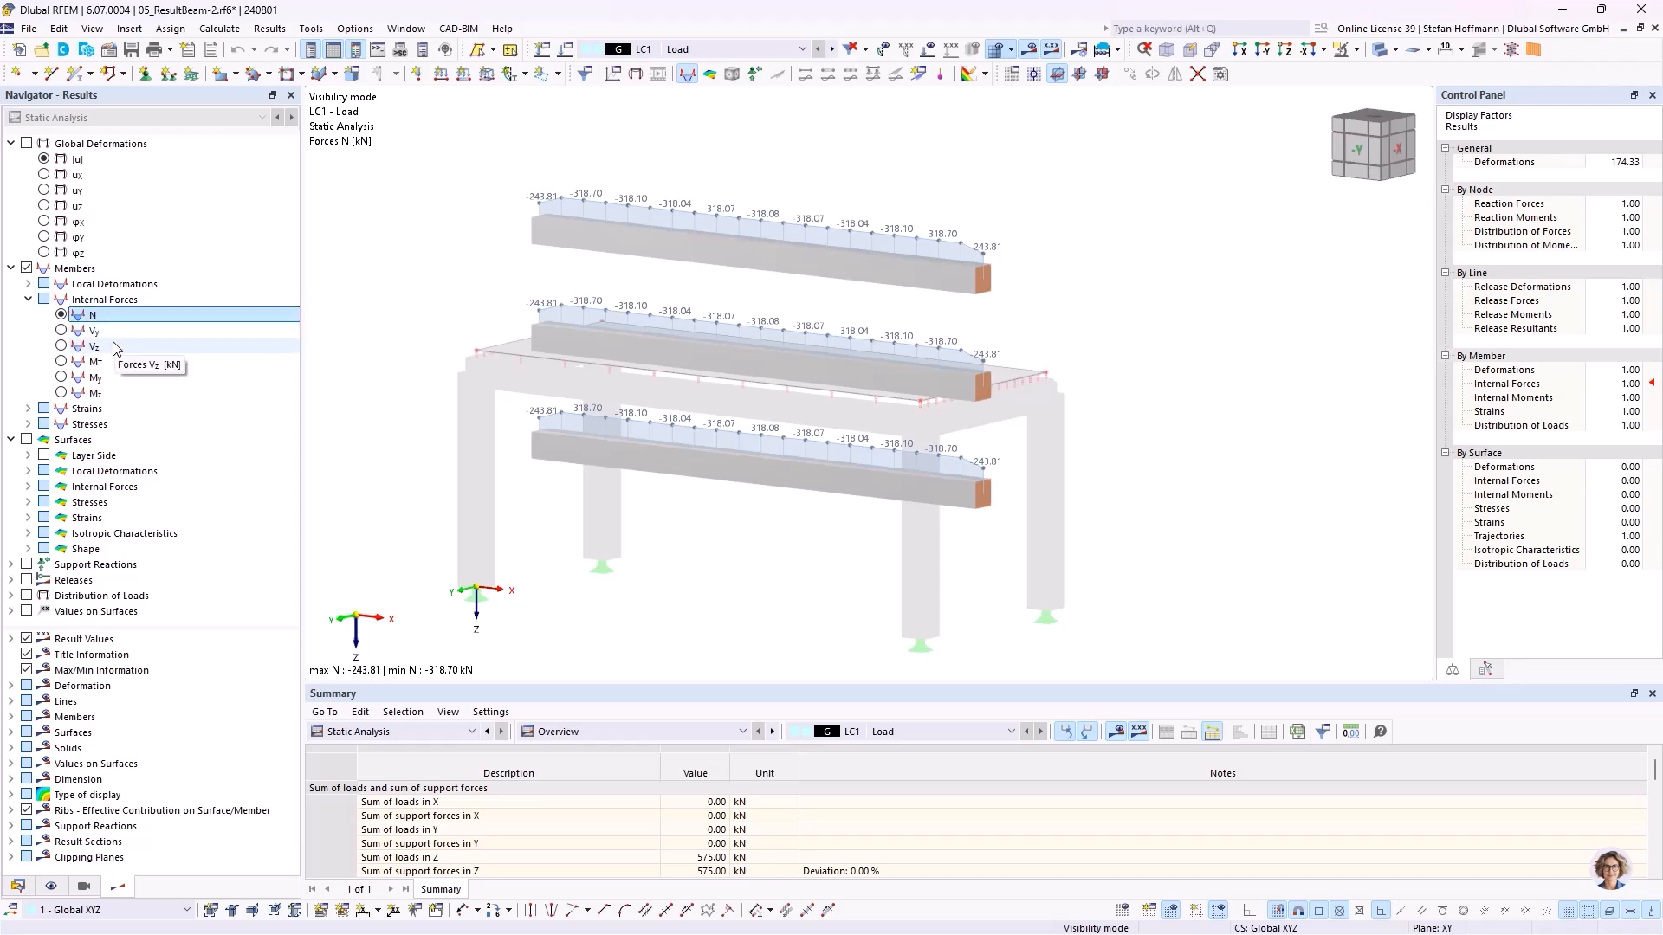
pyautogui.click(60, 330)
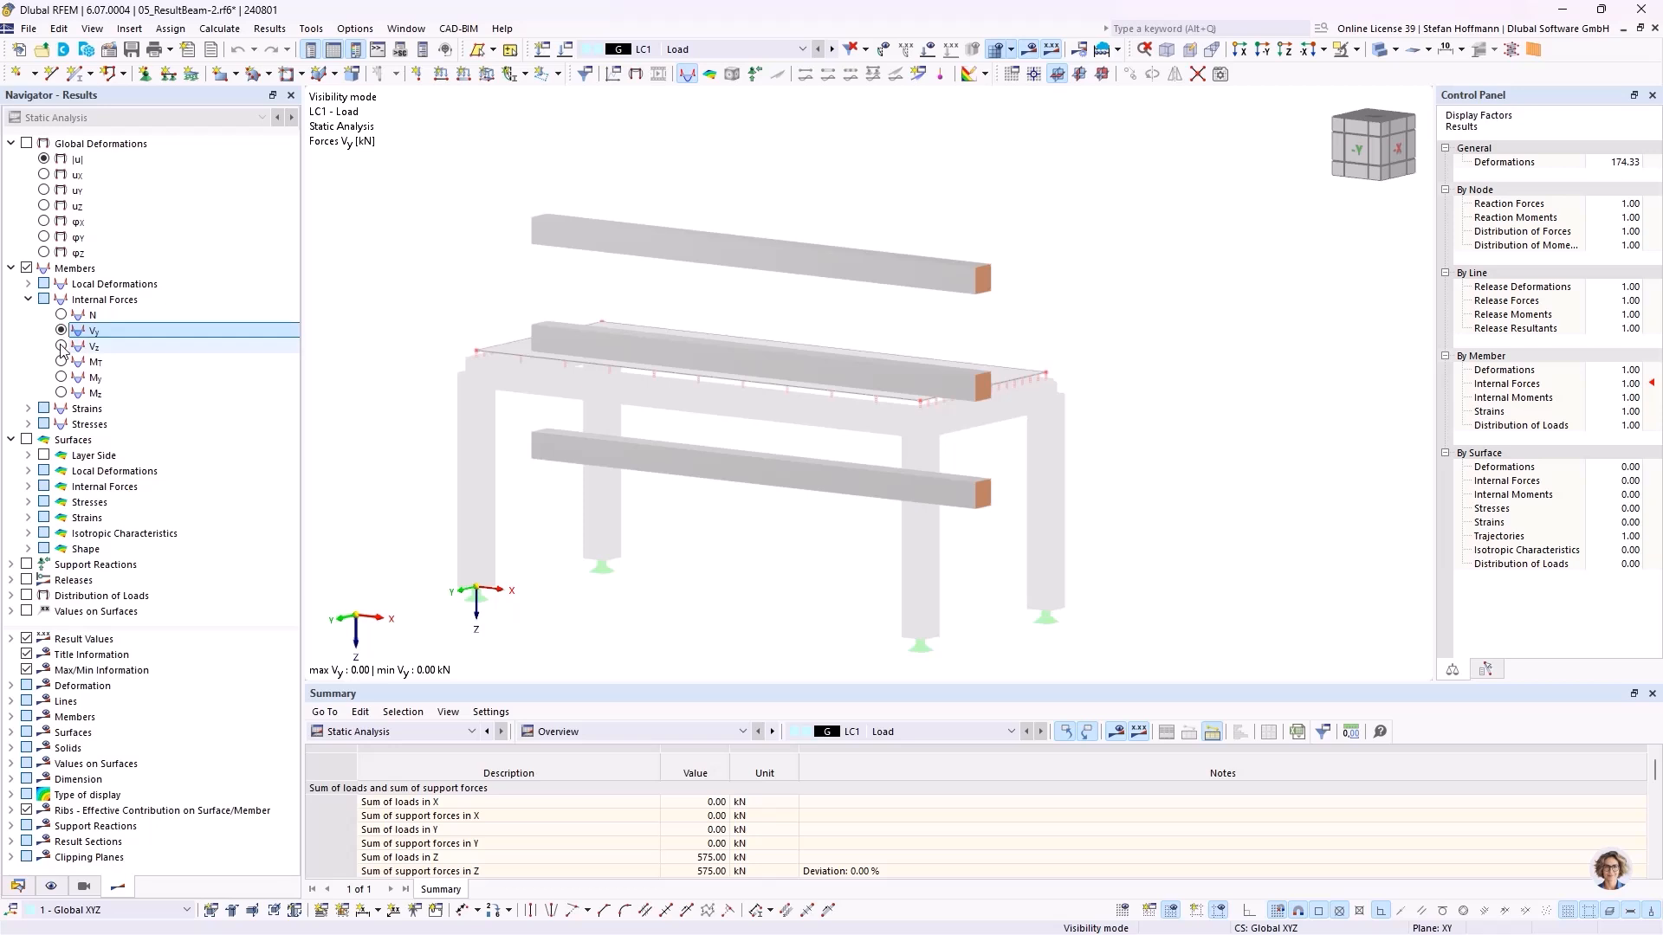
pyautogui.click(61, 346)
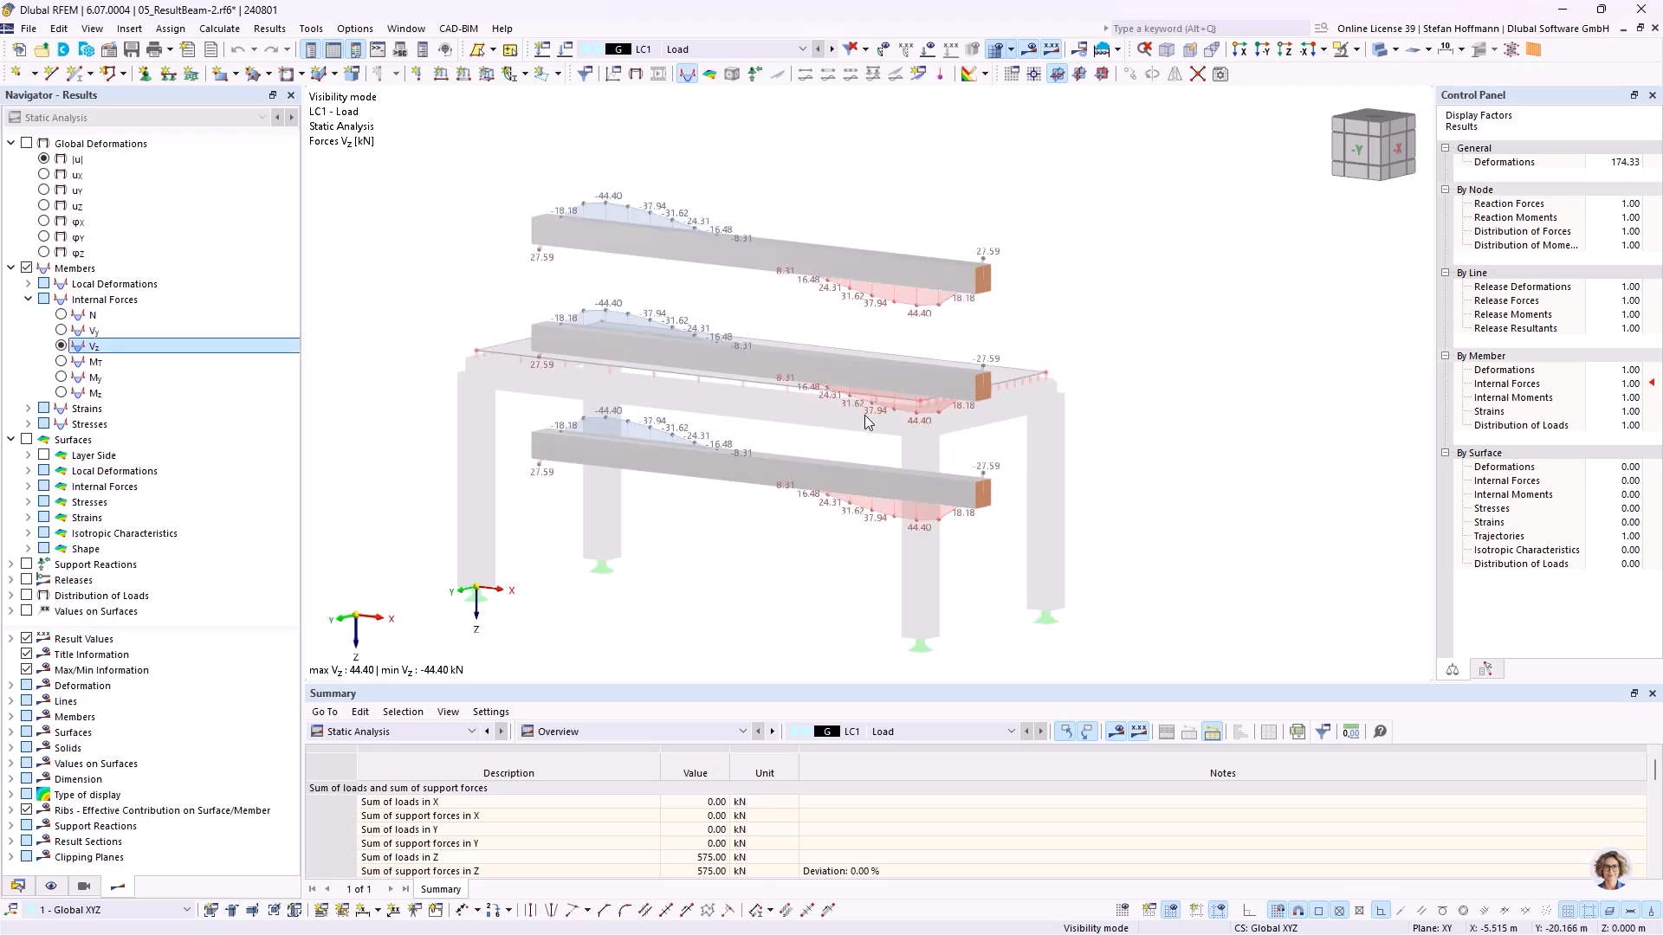
pyautogui.click(60, 361)
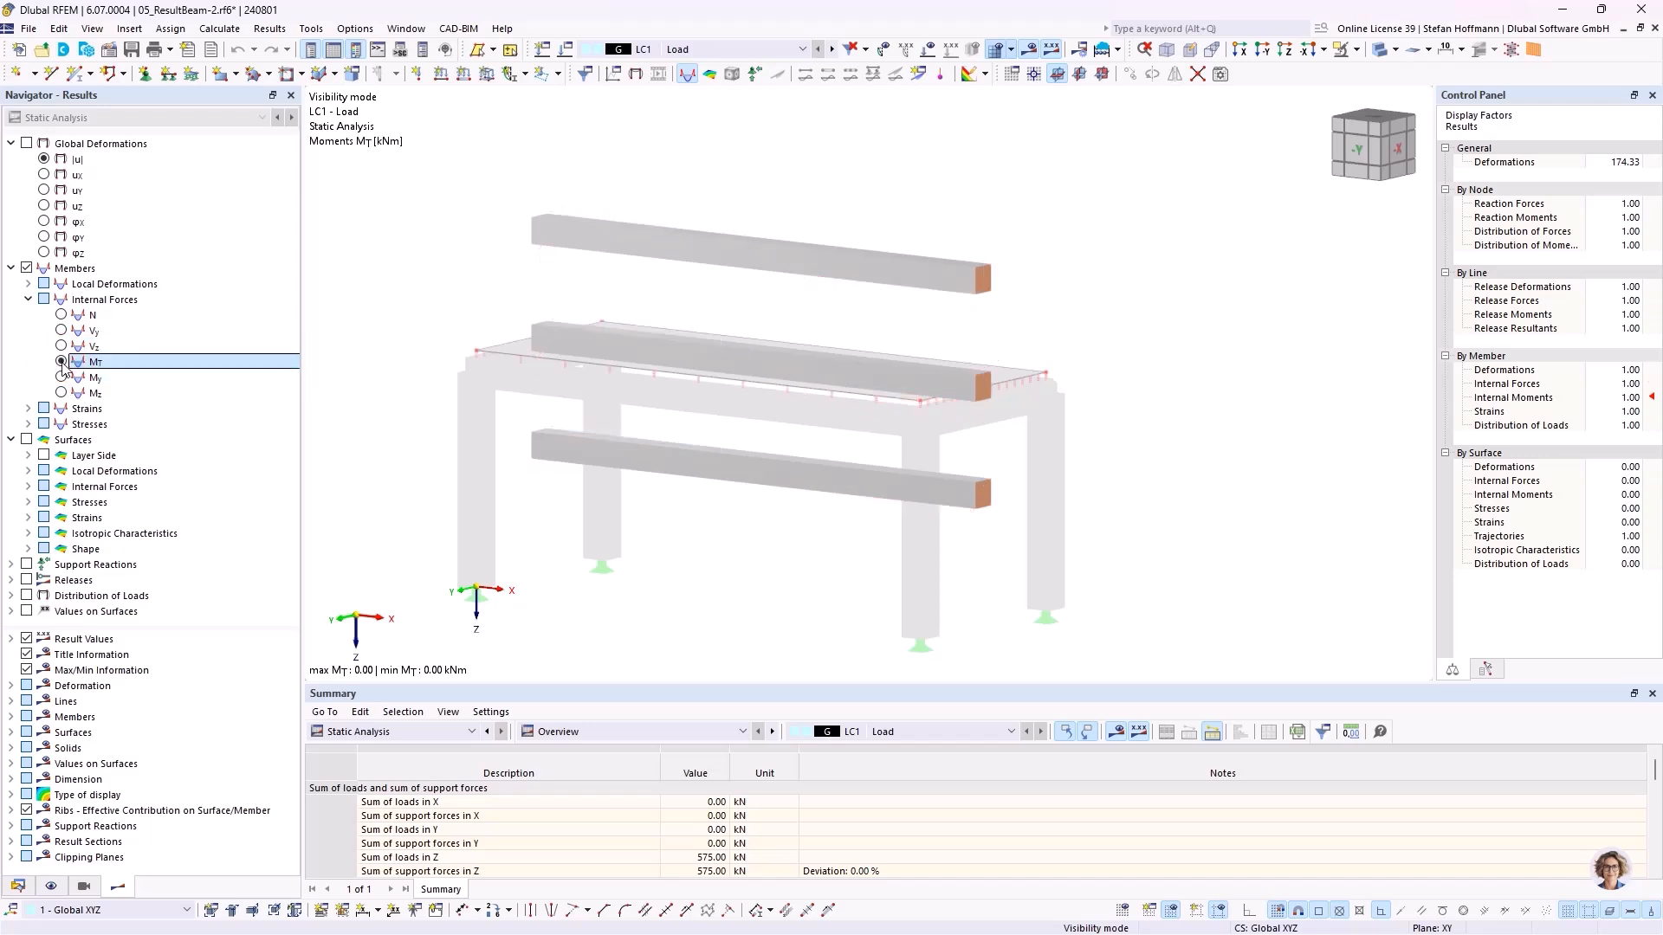
pyautogui.click(60, 377)
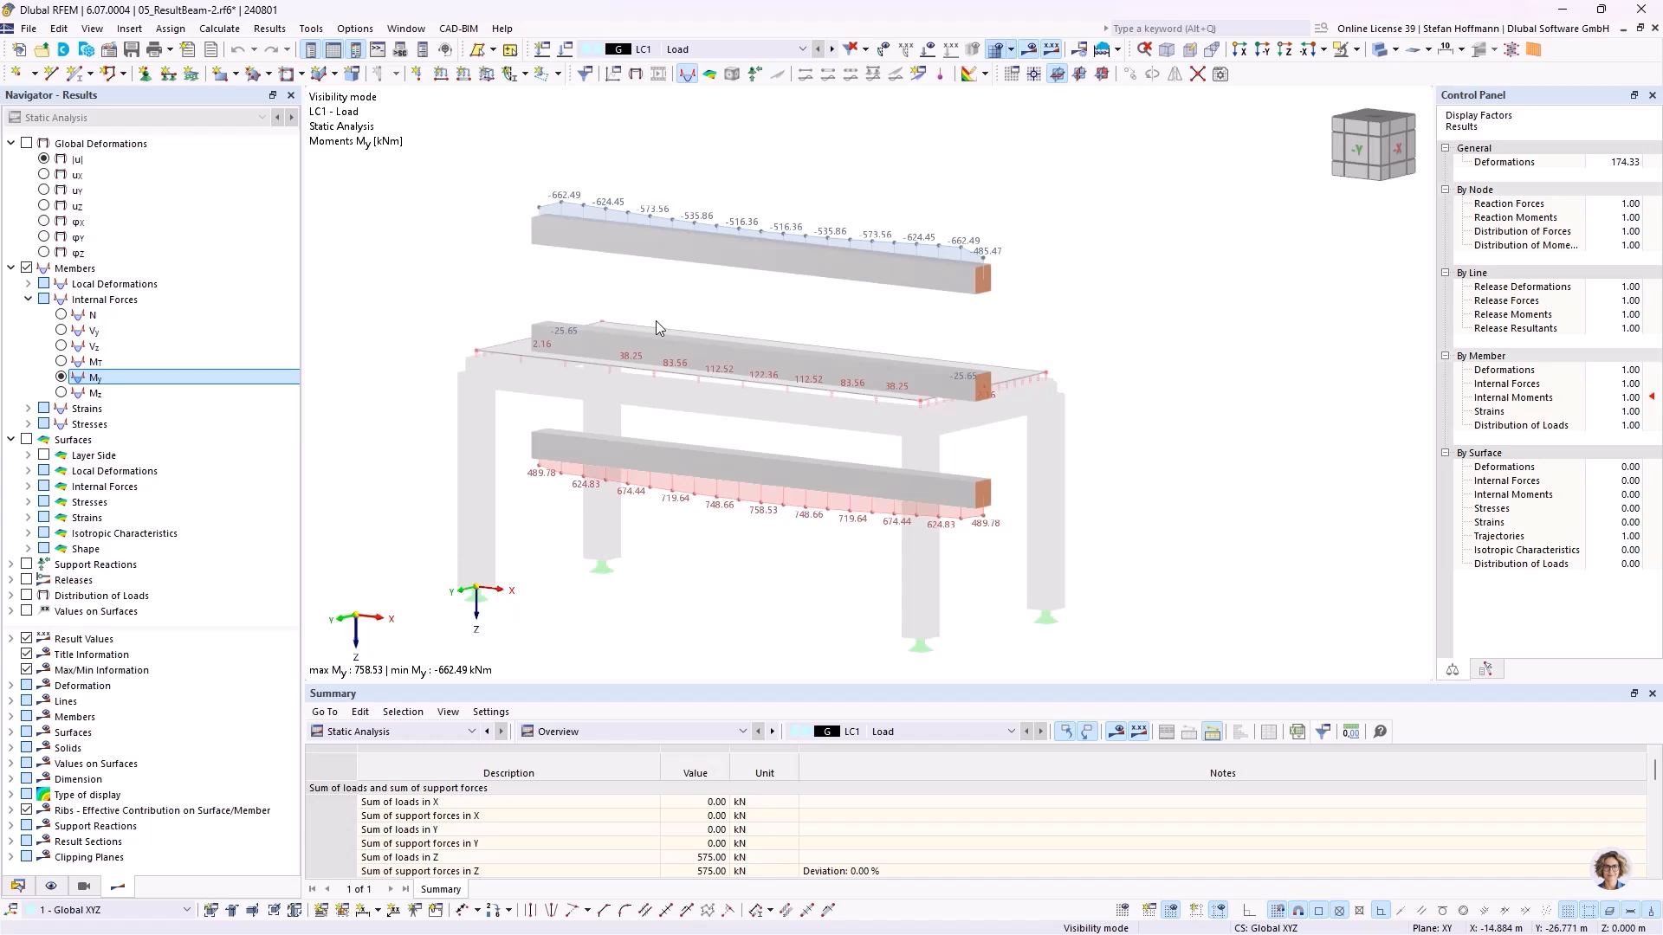
# Compare the My moments and axial forces N of the three result beams, using the front view, and finish with My displayed.
pyautogui.keyDown('ctrl'); pyautogui.moveTo(654, 322); pyautogui.dragTo(672, 328, button='middle'); pyautogui.keyUp('ctrl')
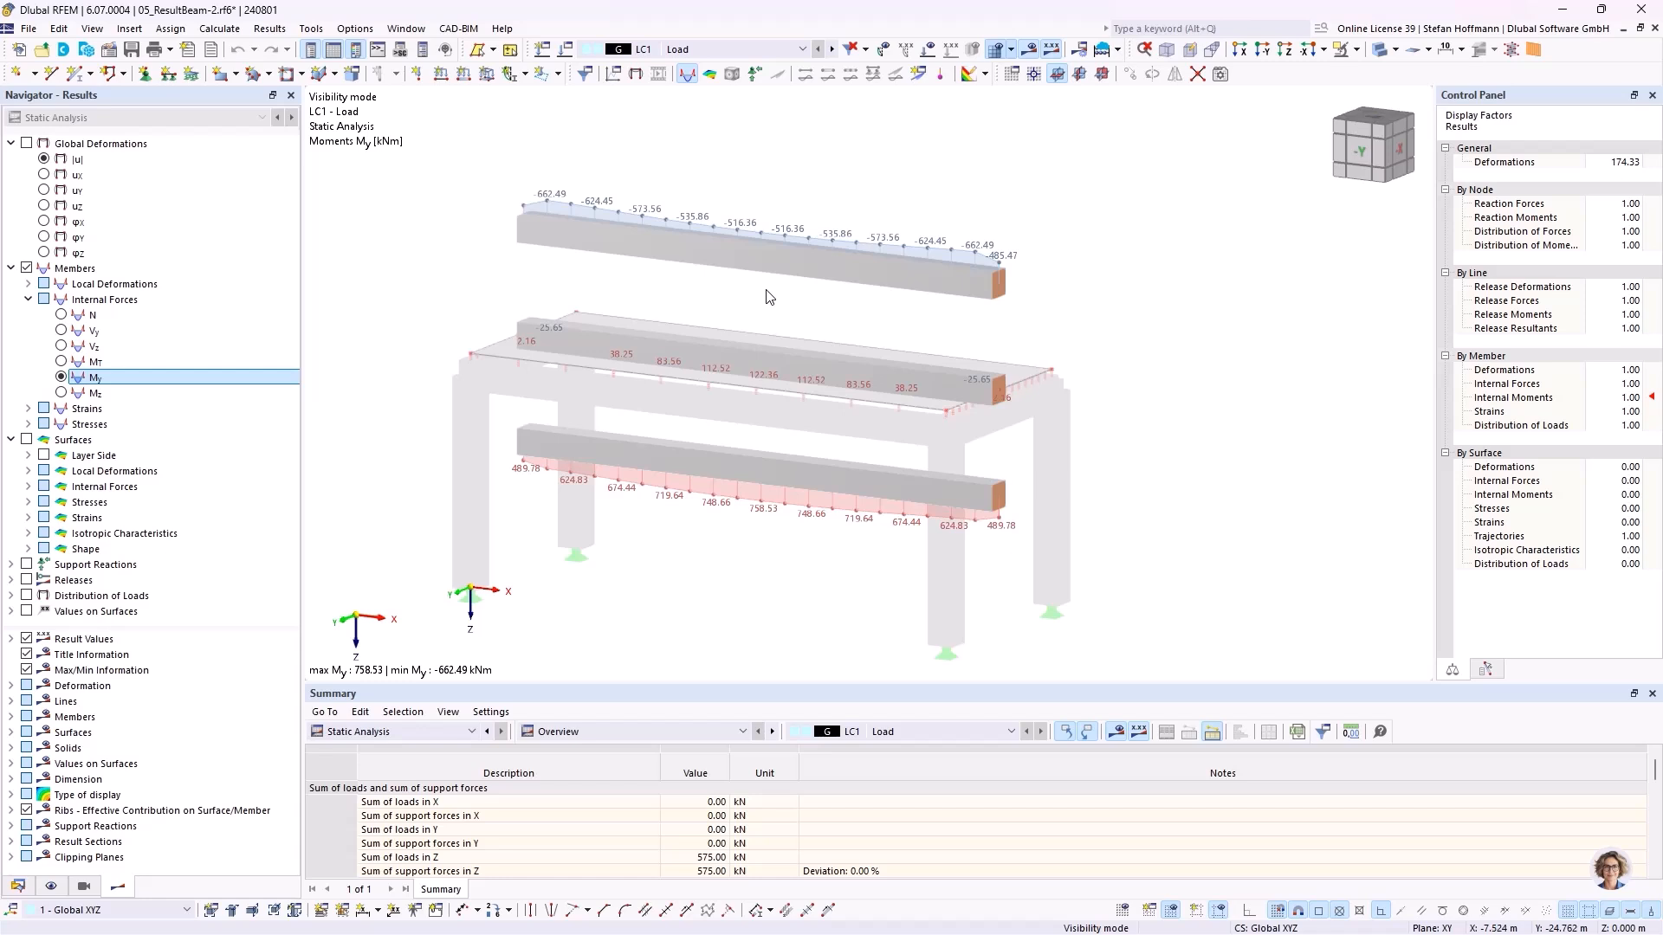
pyautogui.click(739, 364)
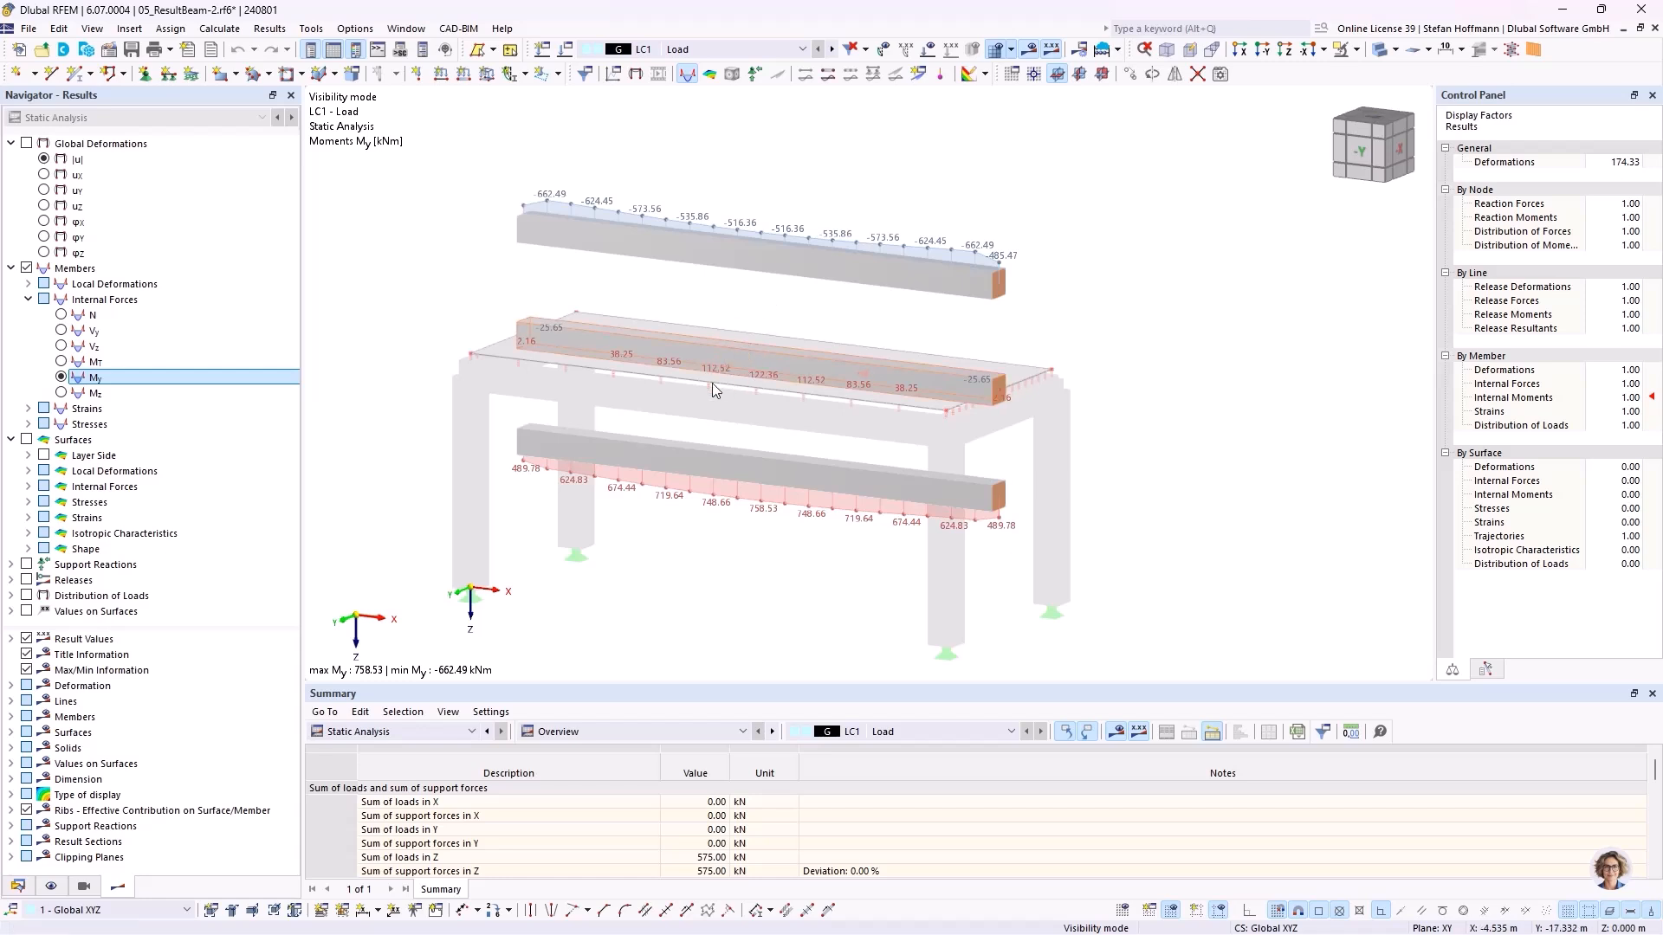
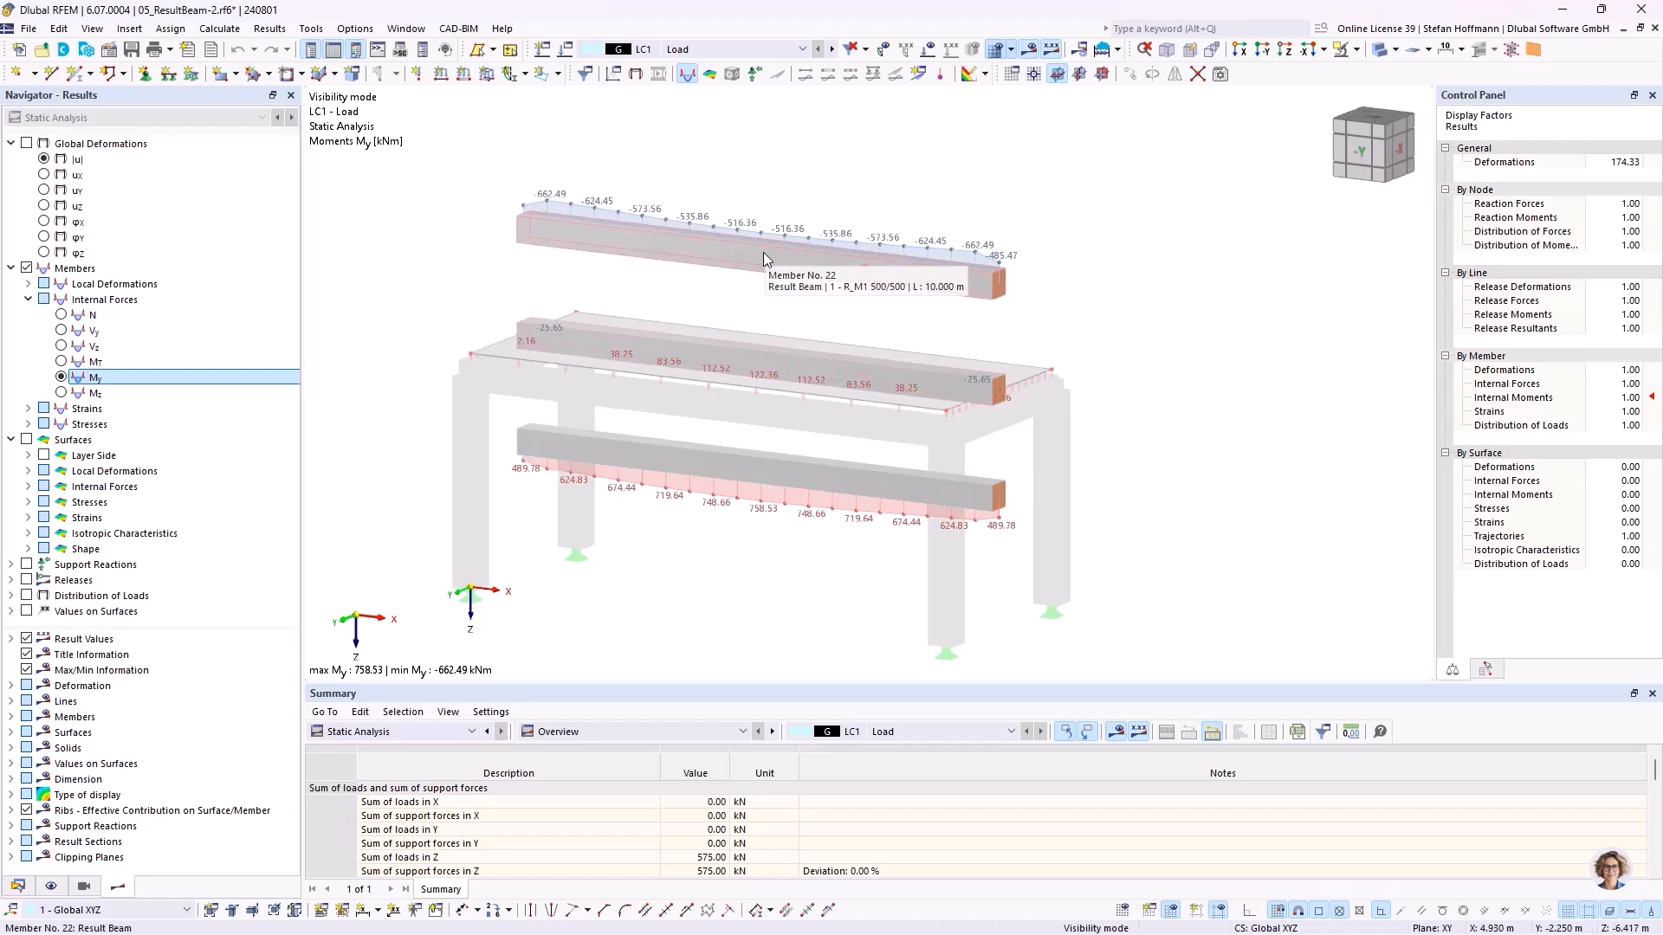
pyautogui.keyDown('ctrl'); pyautogui.moveTo(773, 331); pyautogui.dragTo(836, 297, button='middle'); pyautogui.keyUp('ctrl')
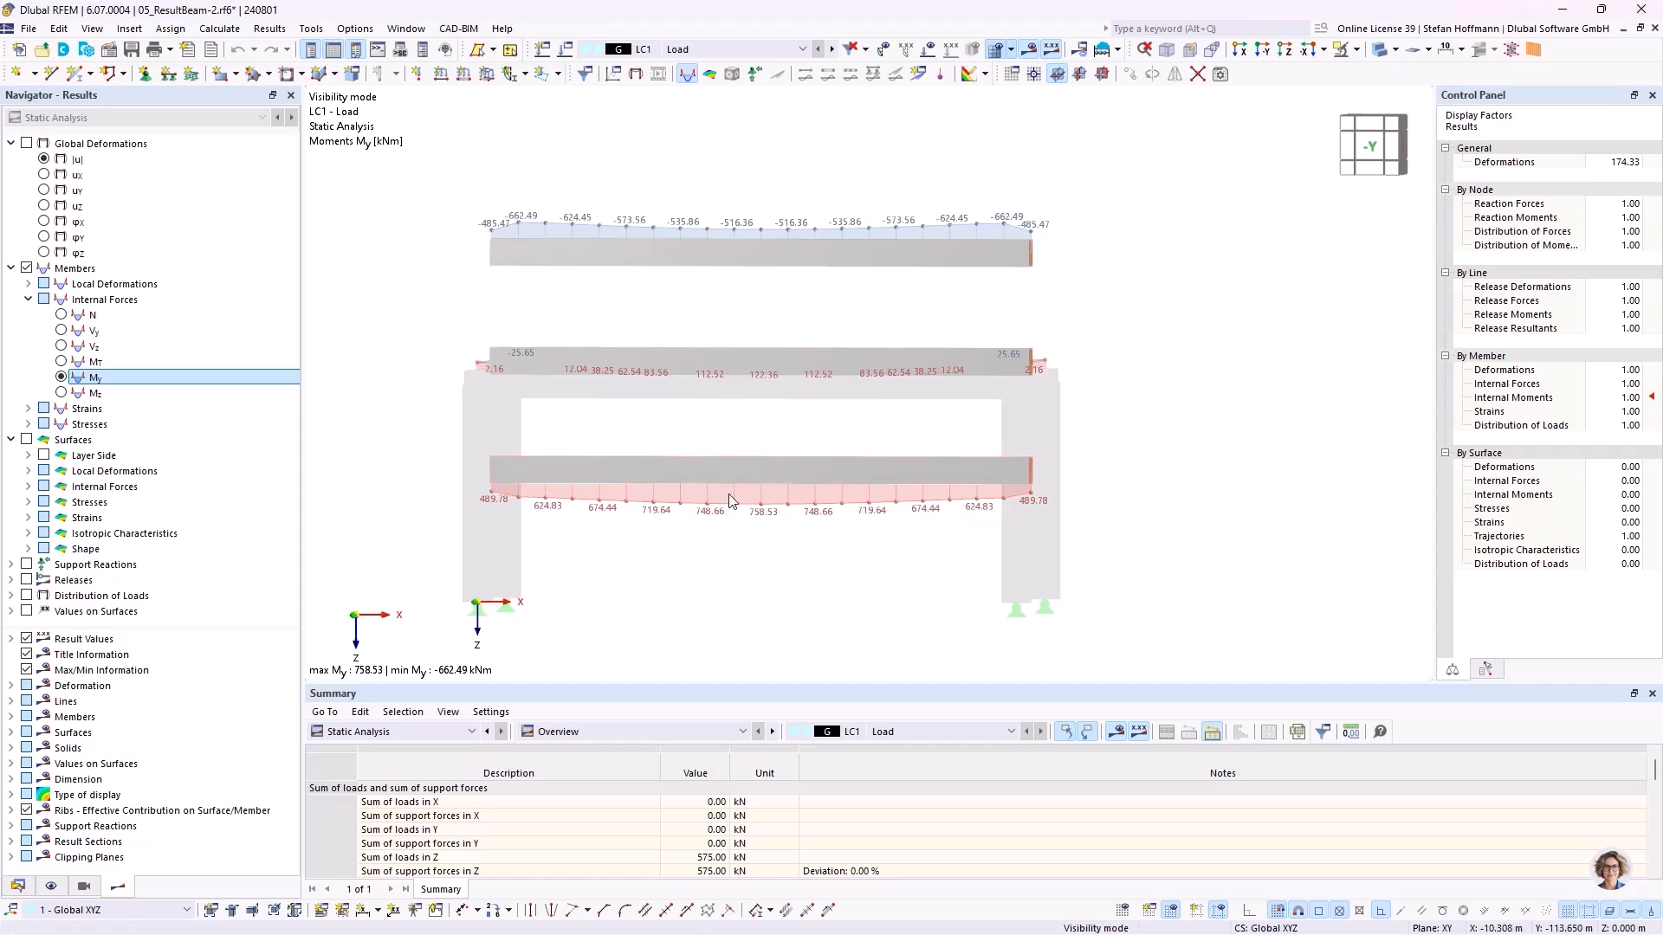
pyautogui.click(61, 315)
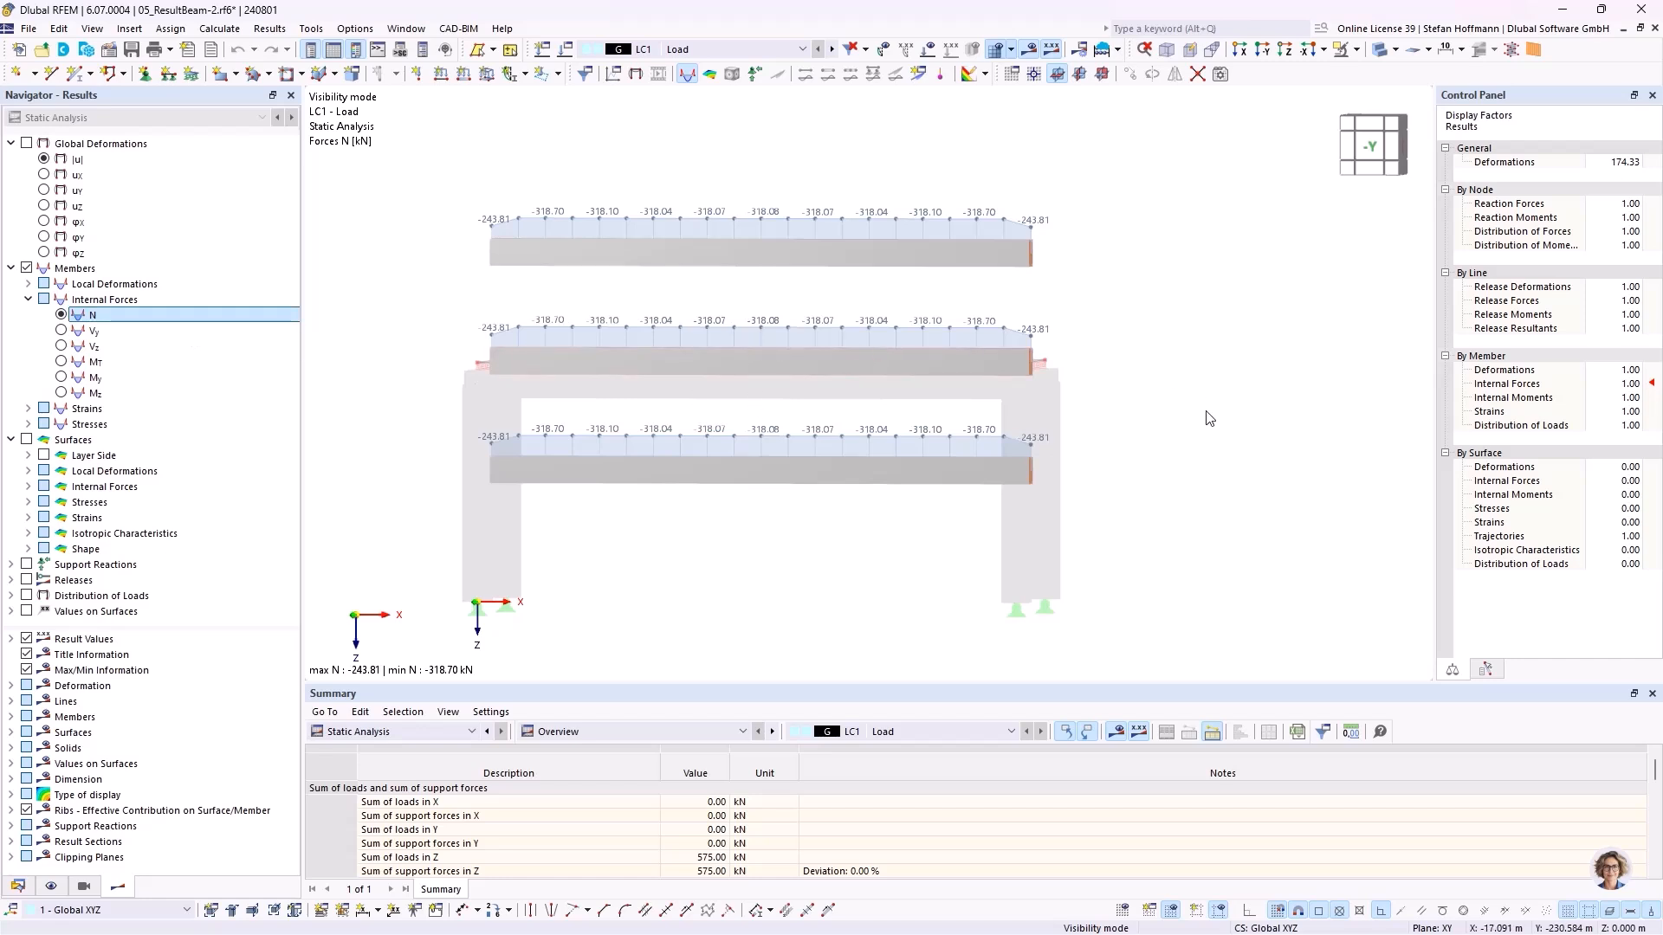
pyautogui.press('Down')
pyautogui.press('Down')
pyautogui.press('Down')
pyautogui.press('Down')
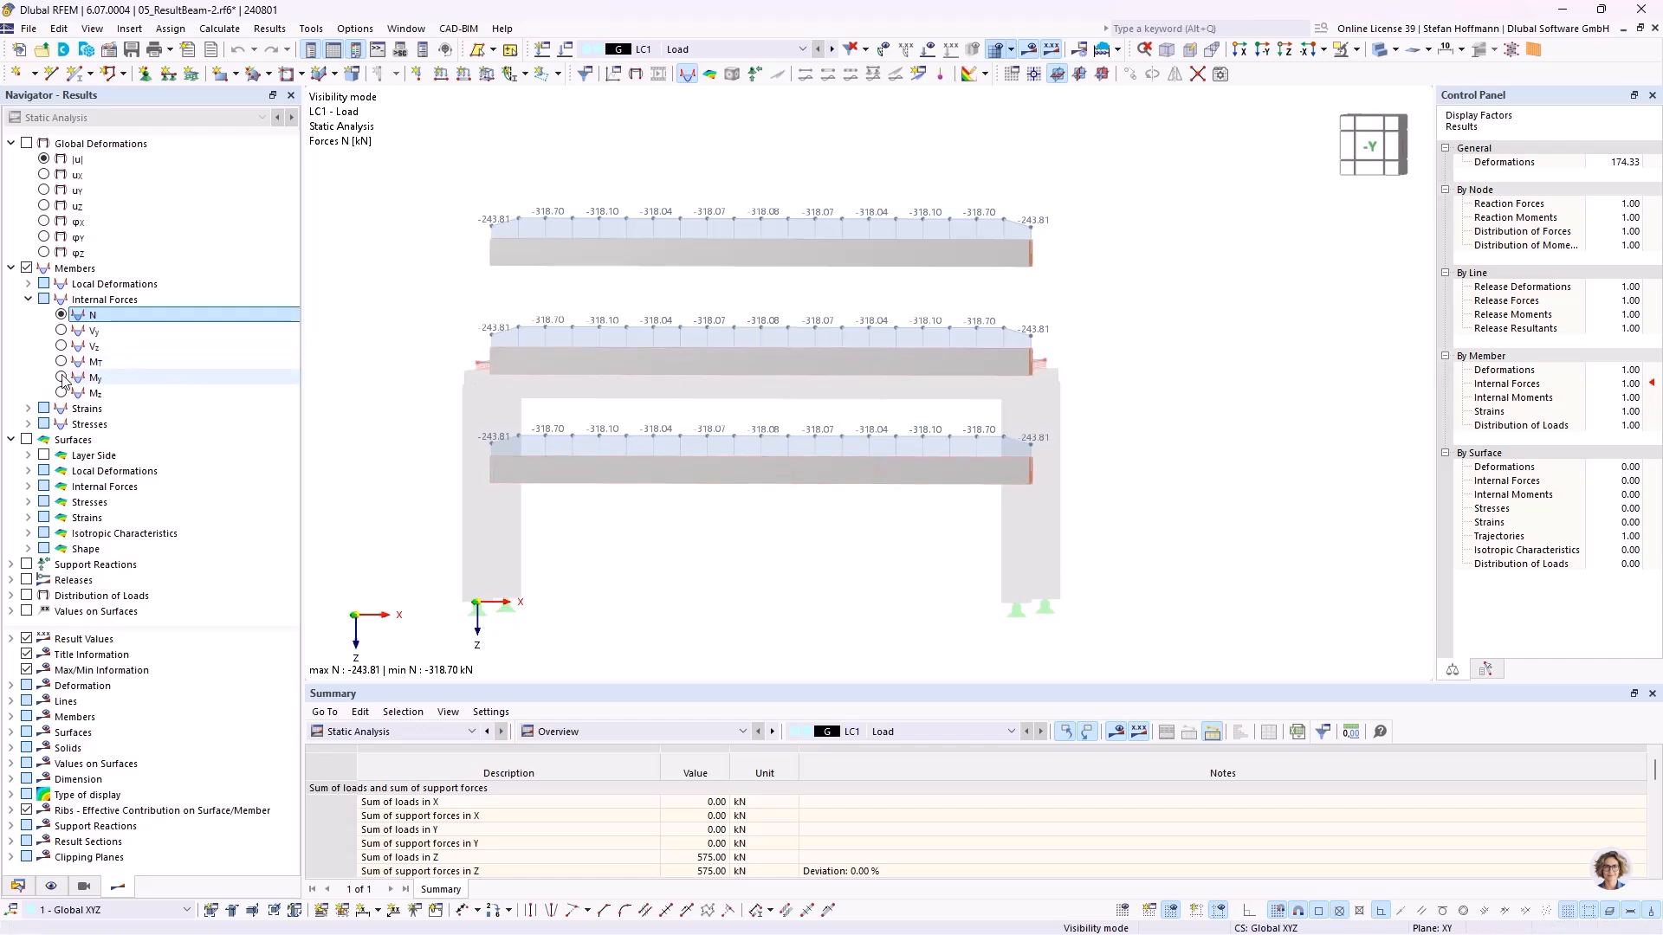
pyautogui.keyDown('ctrl'); pyautogui.moveTo(775, 398); pyautogui.dragTo(709, 436, button='middle'); pyautogui.keyUp('ctrl')
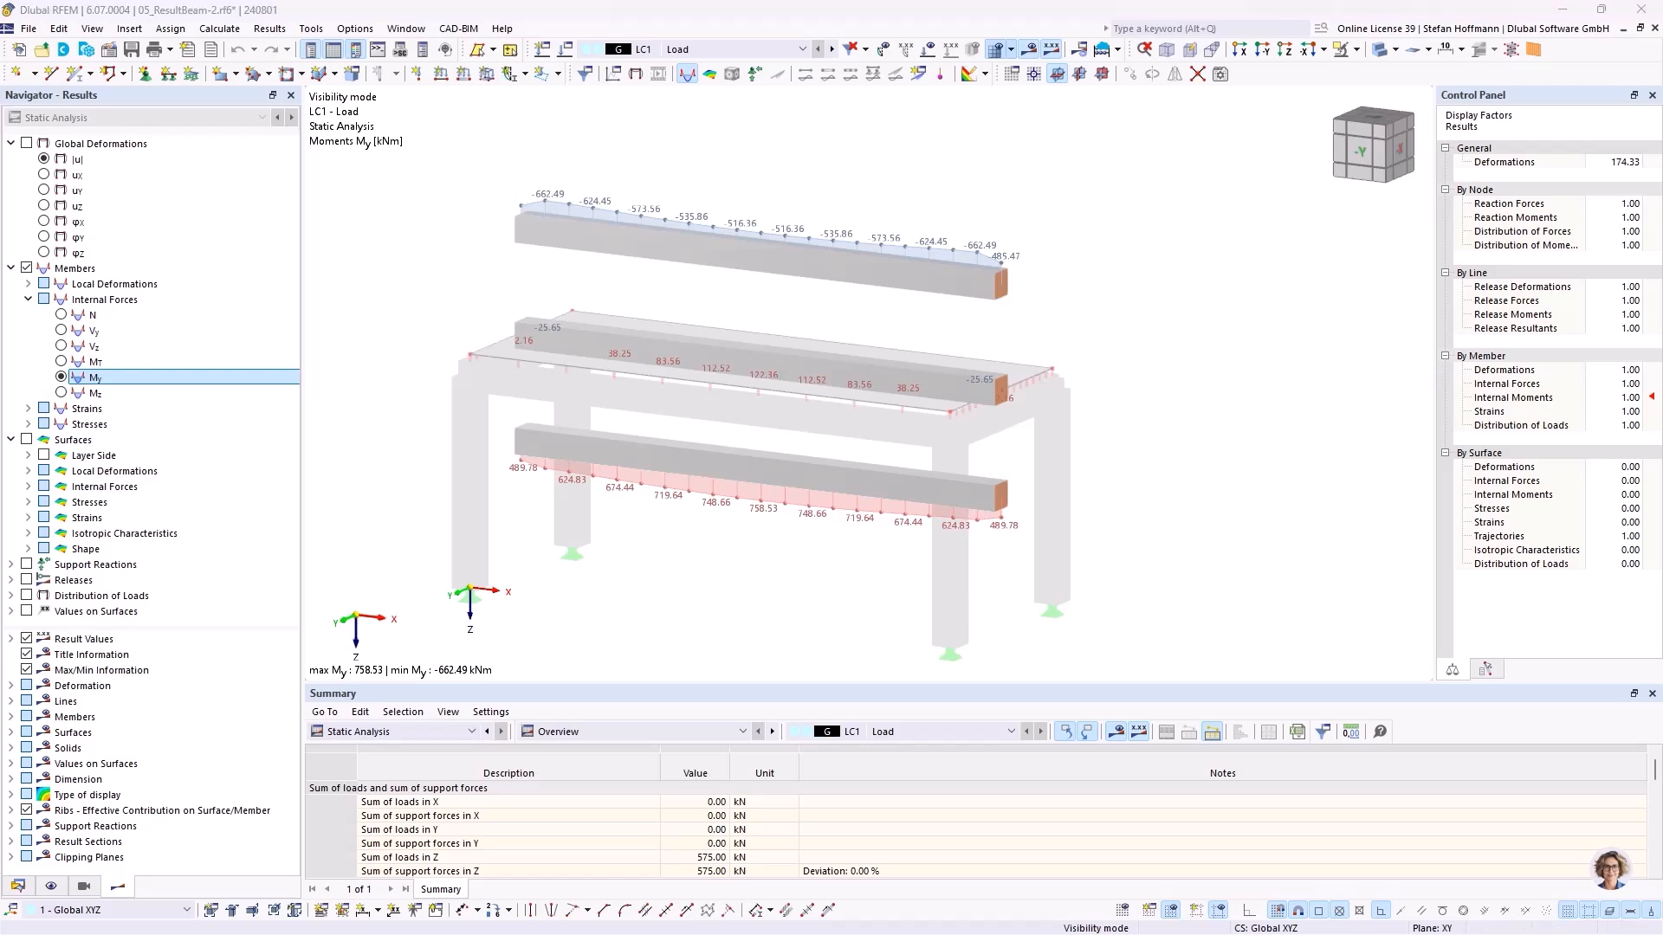
# Switch to the 06-LoadReaction-1_Floor model and hide its FE mesh.
pyautogui.click(18, 886)
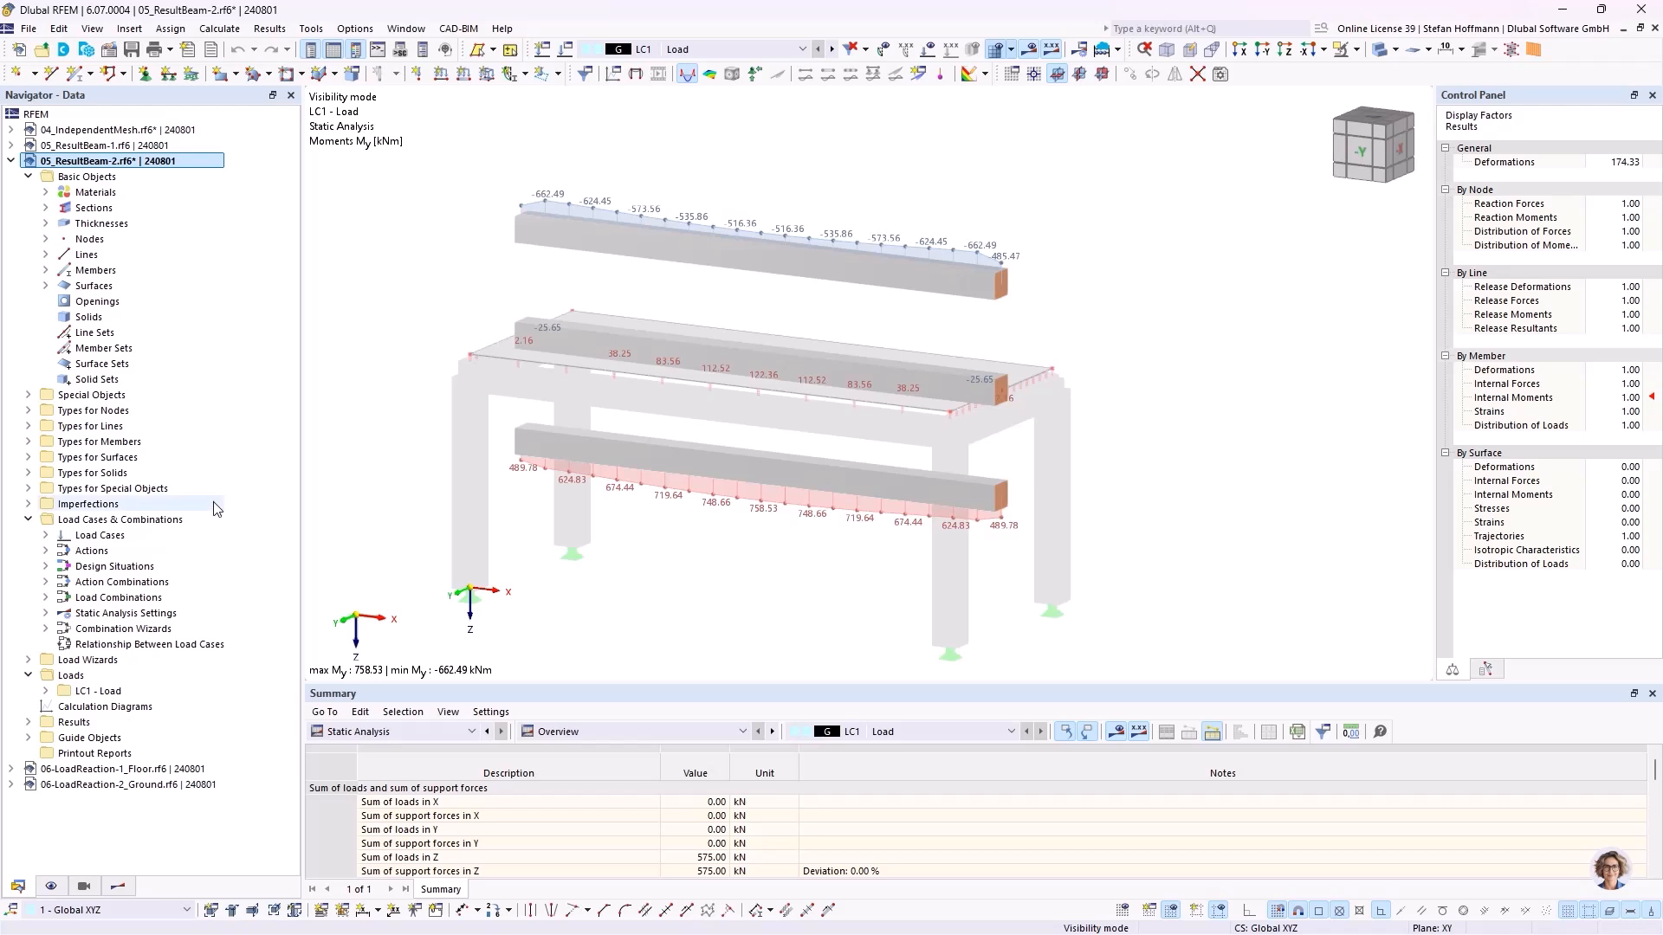
pyautogui.doubleClick(170, 773)
pyautogui.click(511, 492)
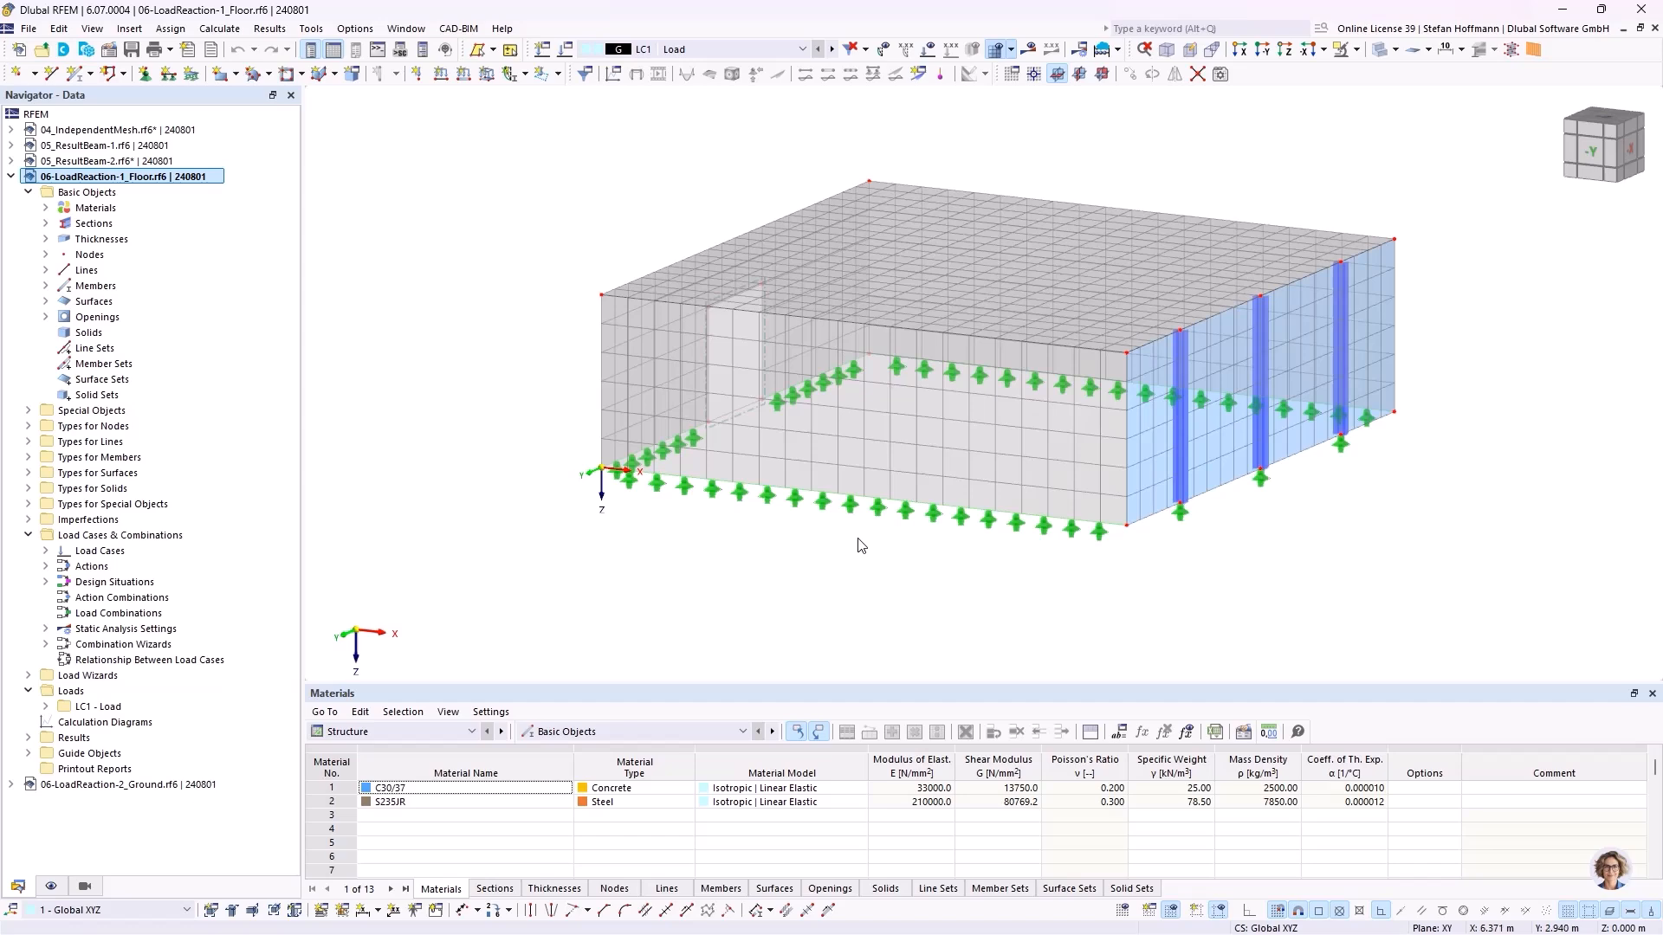
pyautogui.moveTo(853, 544); pyautogui.dragTo(761, 502, button='middle')
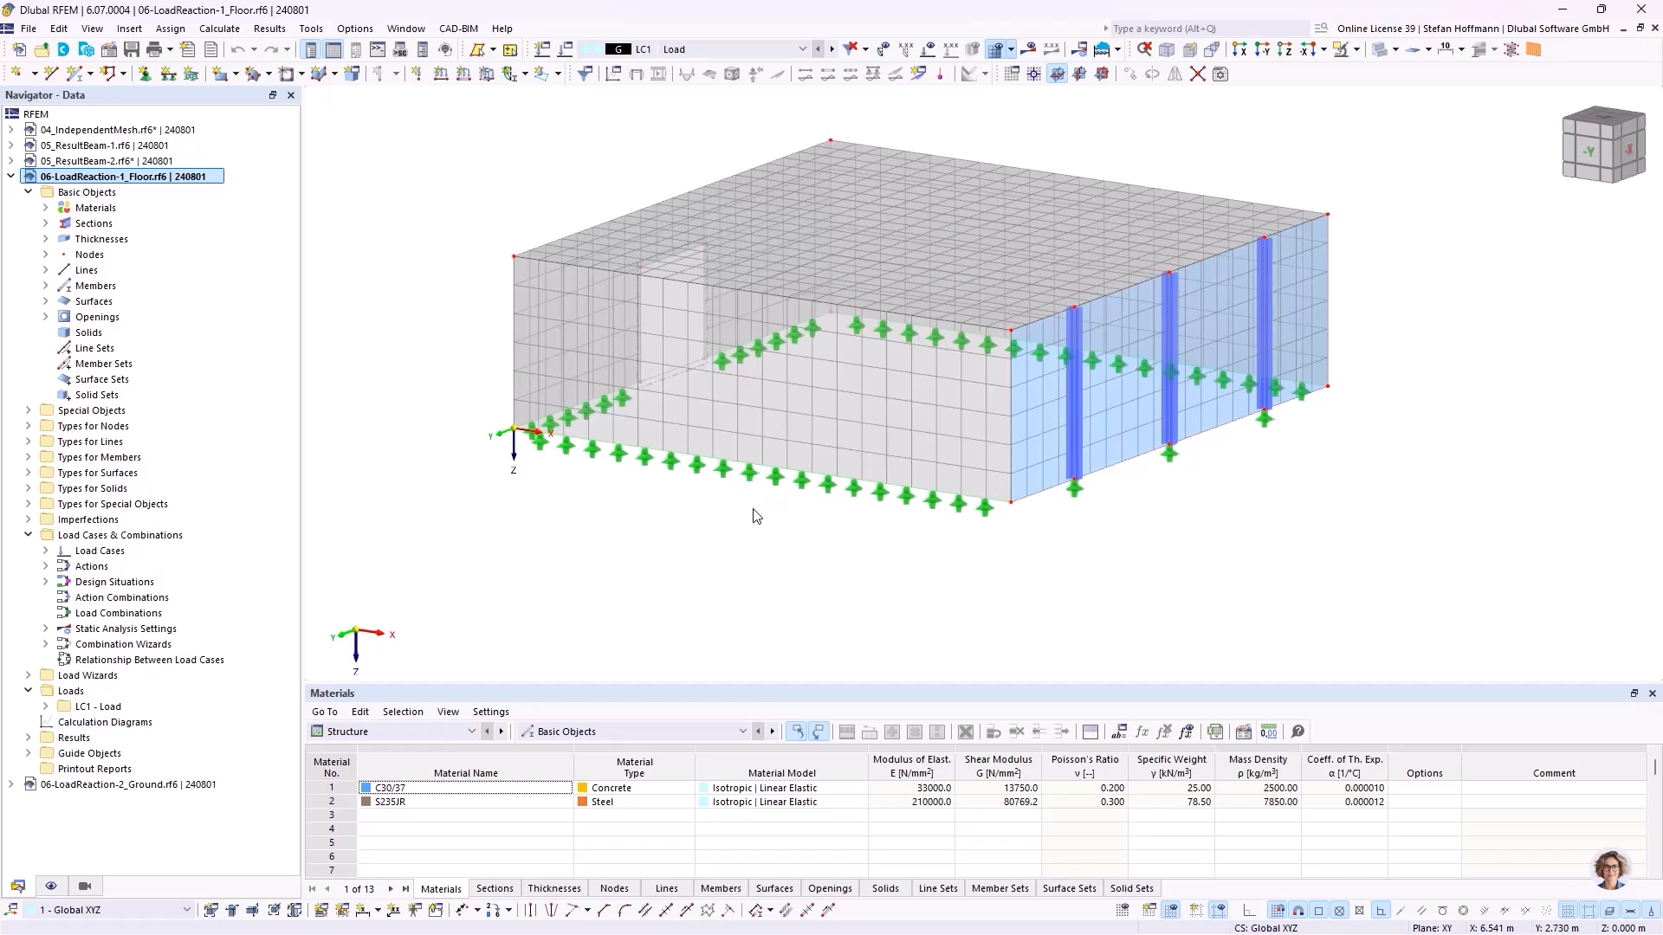
pyautogui.click(998, 49)
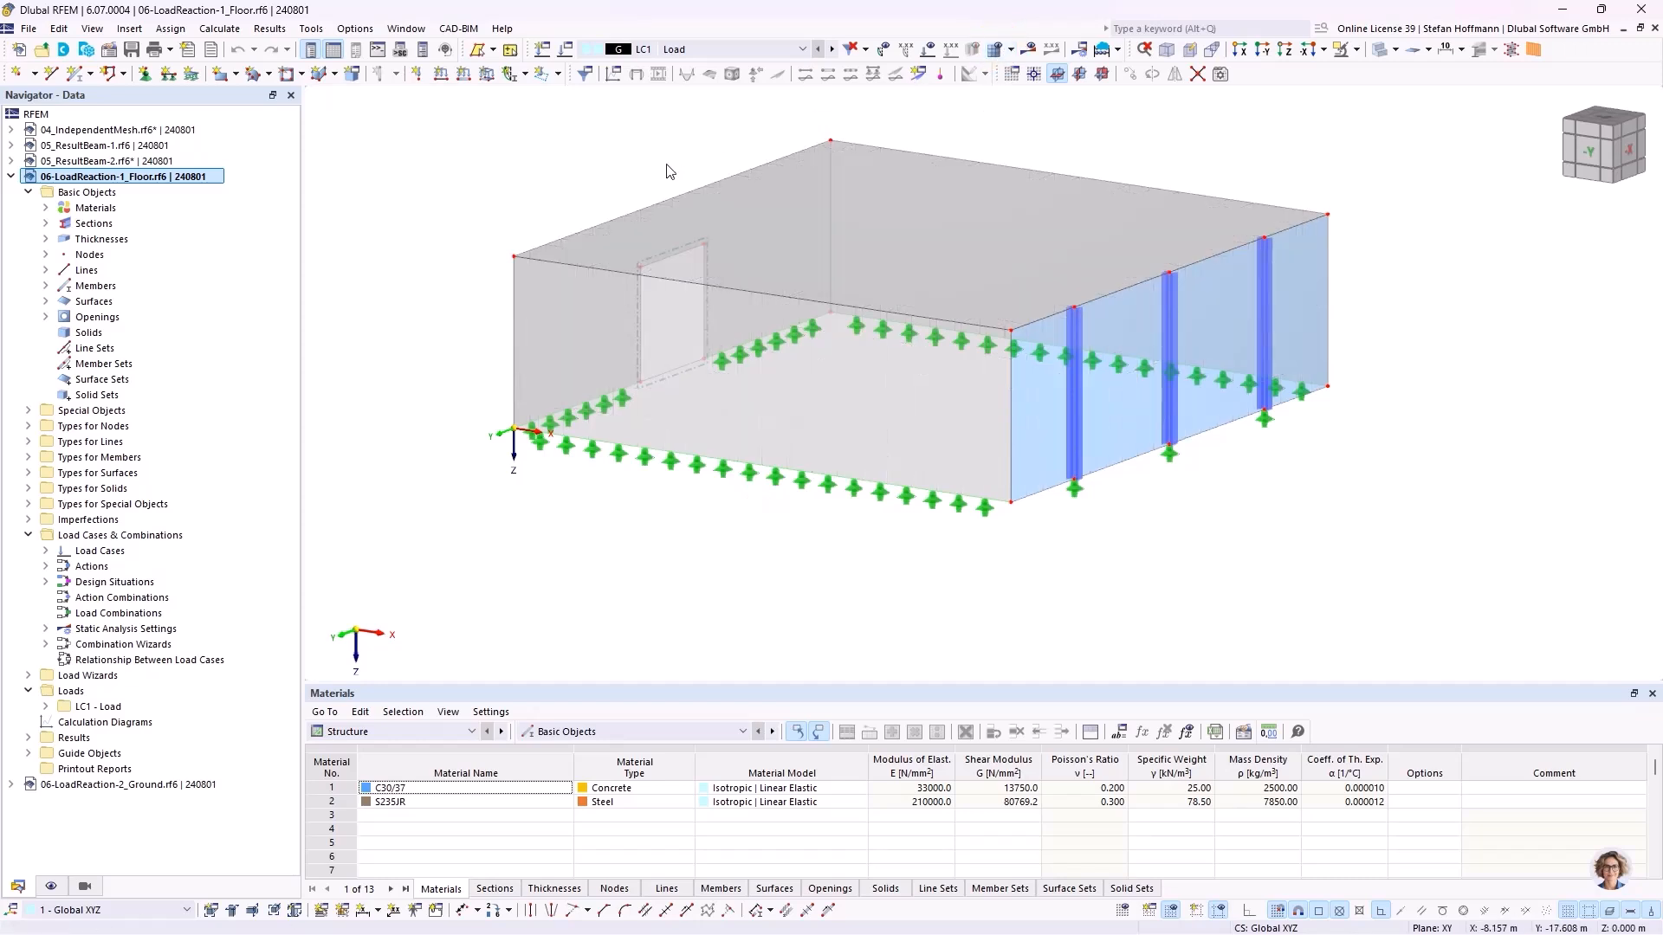
# Calculate the floor model and hide the global deformations so only the LC1 support reactions are displayed.
pyautogui.press('F5')
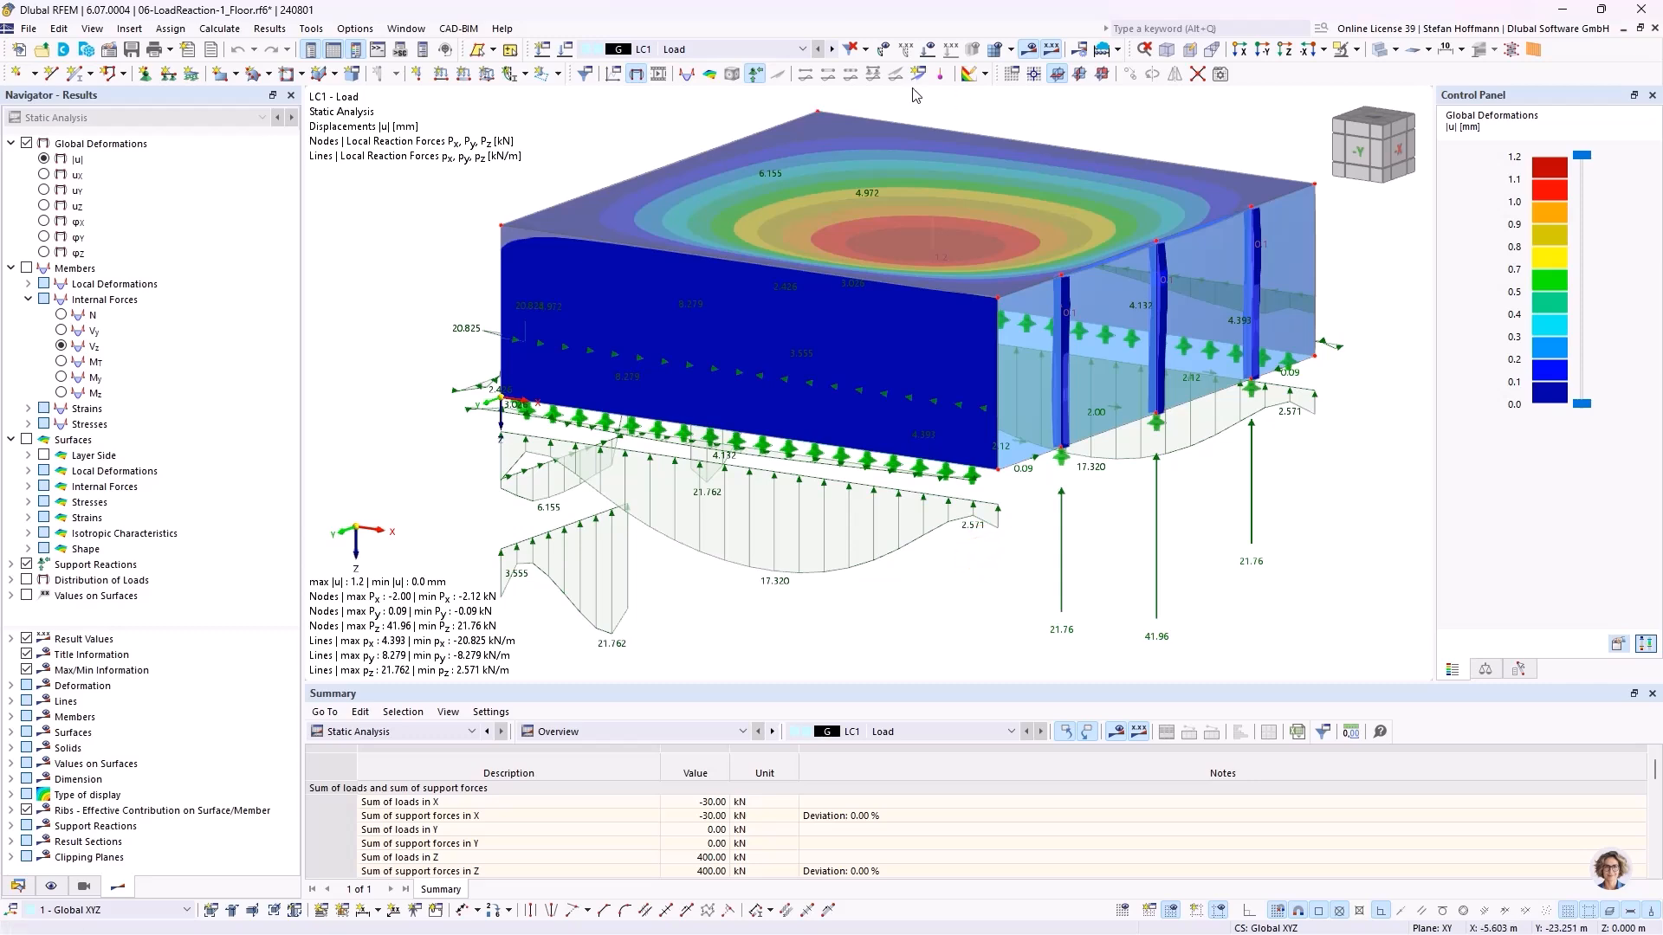
pyautogui.click(641, 77)
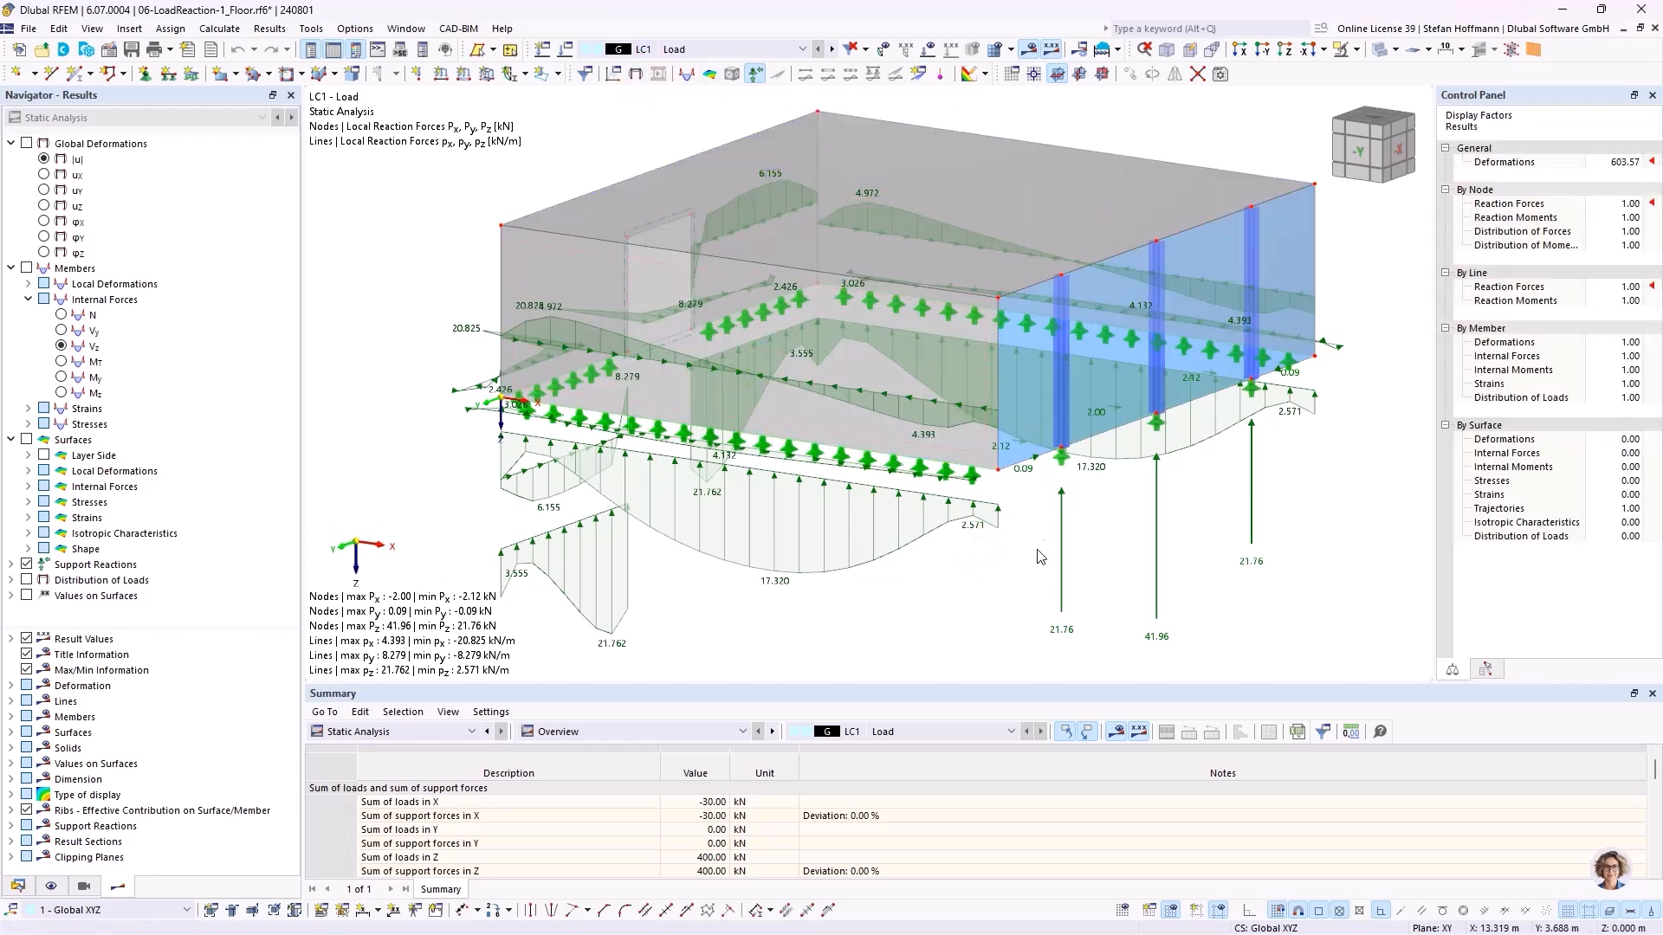
pyautogui.keyDown('ctrl'); pyautogui.moveTo(1035, 552); pyautogui.dragTo(1012, 538, button='middle'); pyautogui.keyUp('ctrl')
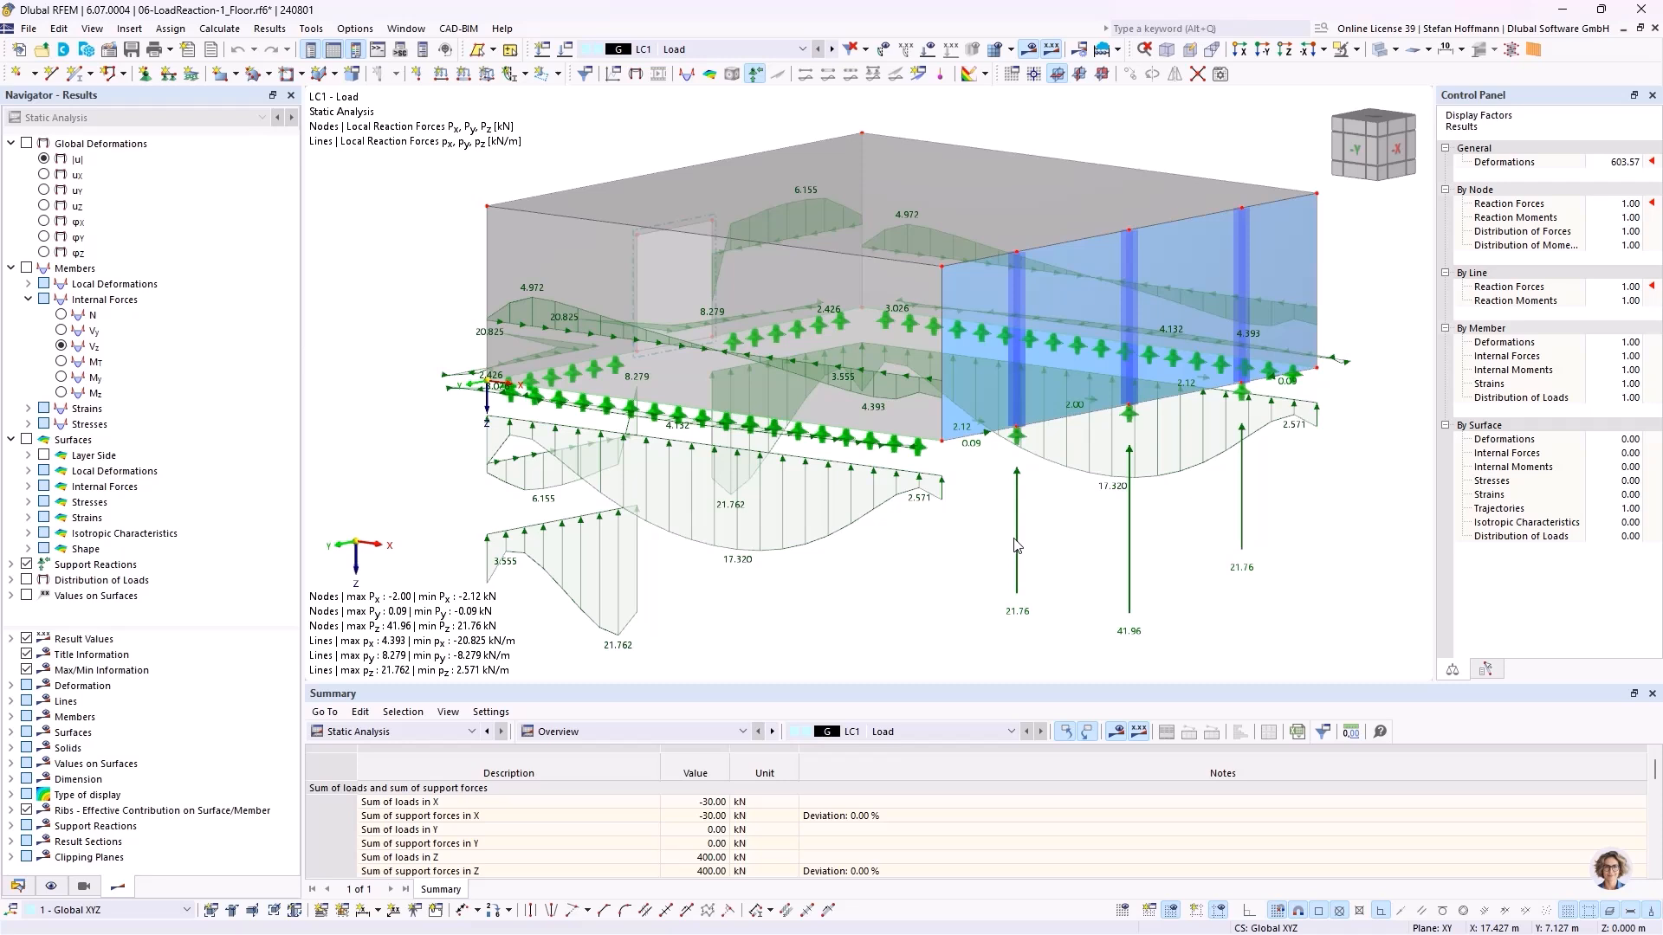
# Switch to the 06-LoadReaction-2_Ground model and select the 06-LoadReaction-1_Floor support reaction import among its load wizards.
pyautogui.click(17, 886)
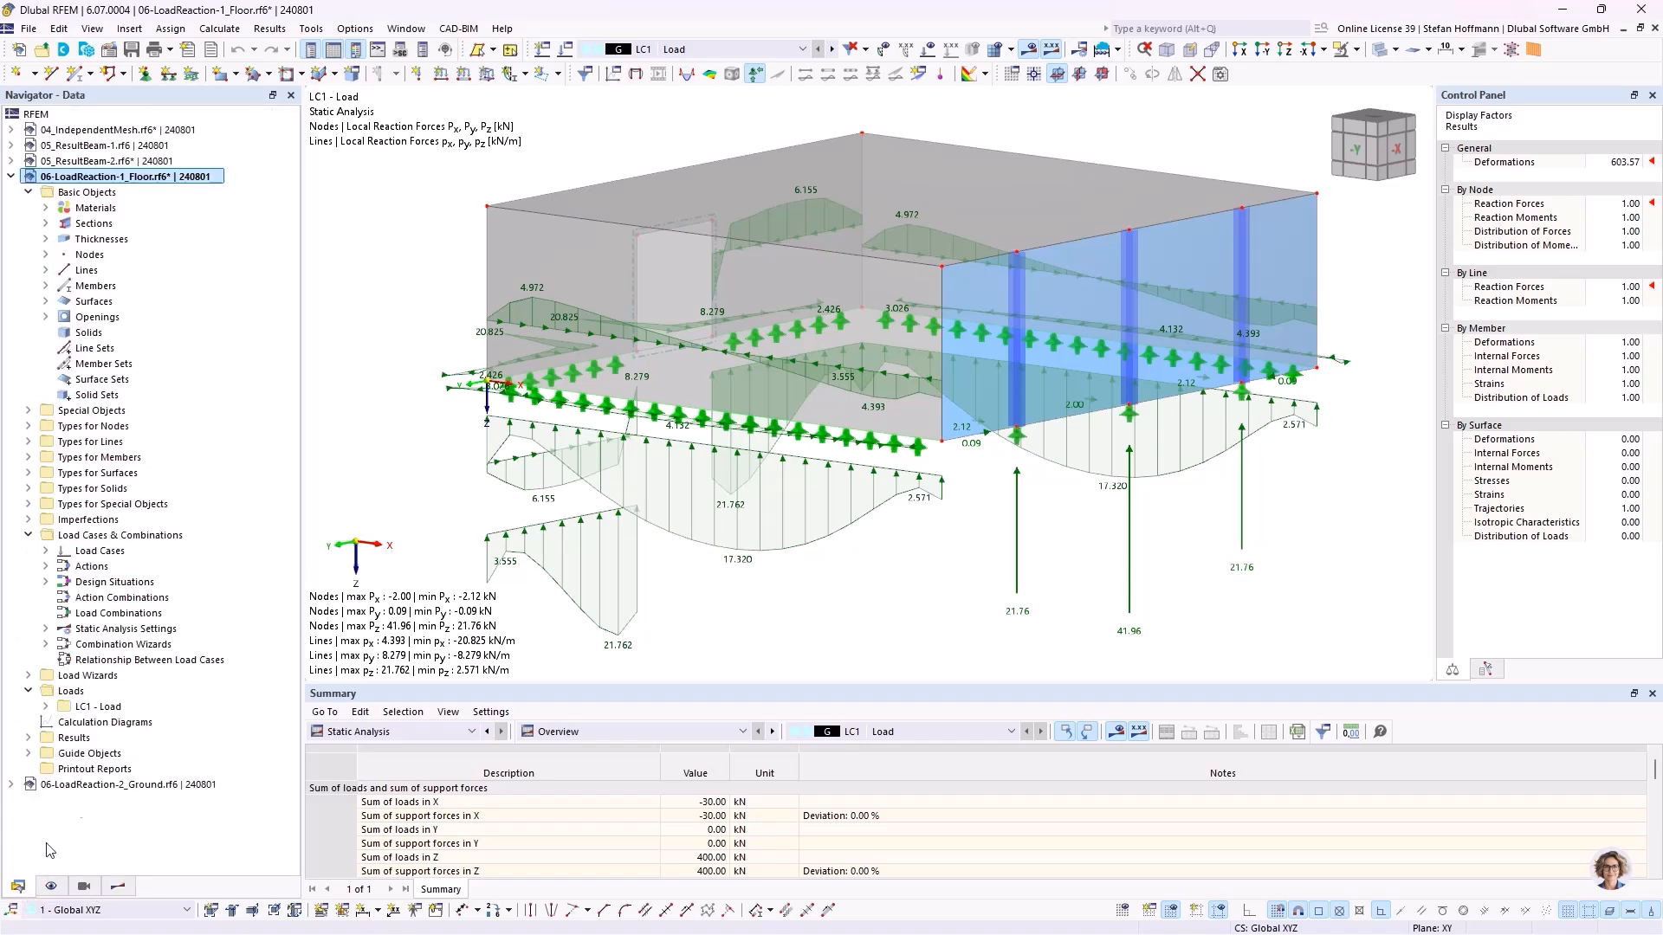
pyautogui.click(91, 789)
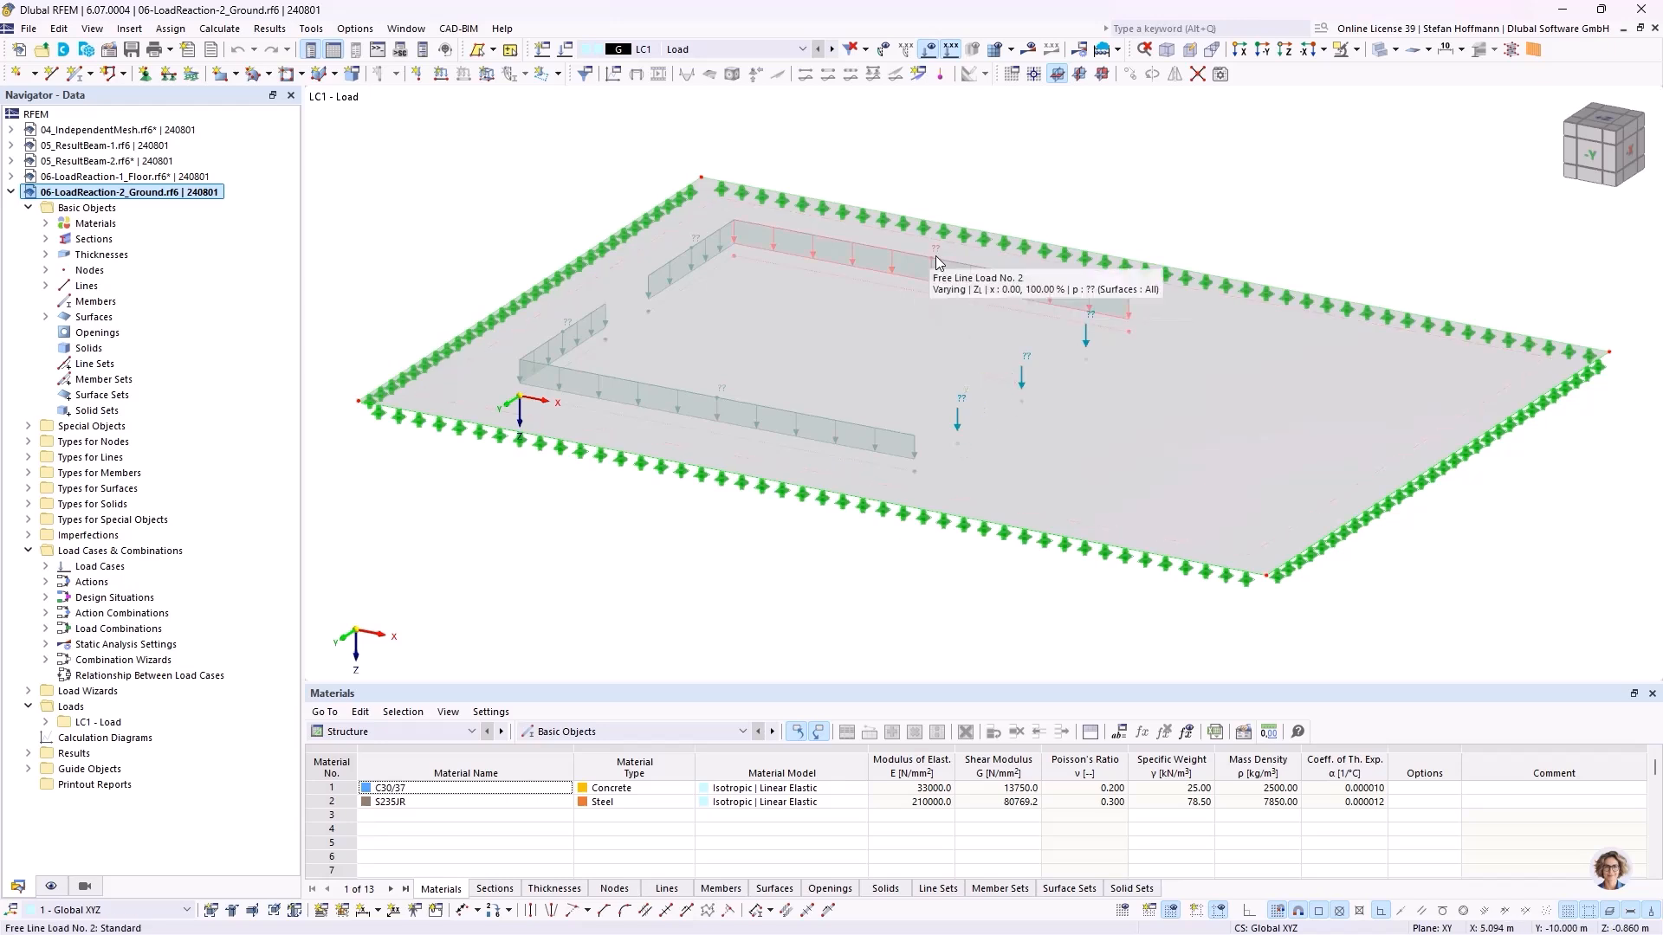
pyautogui.click(28, 692)
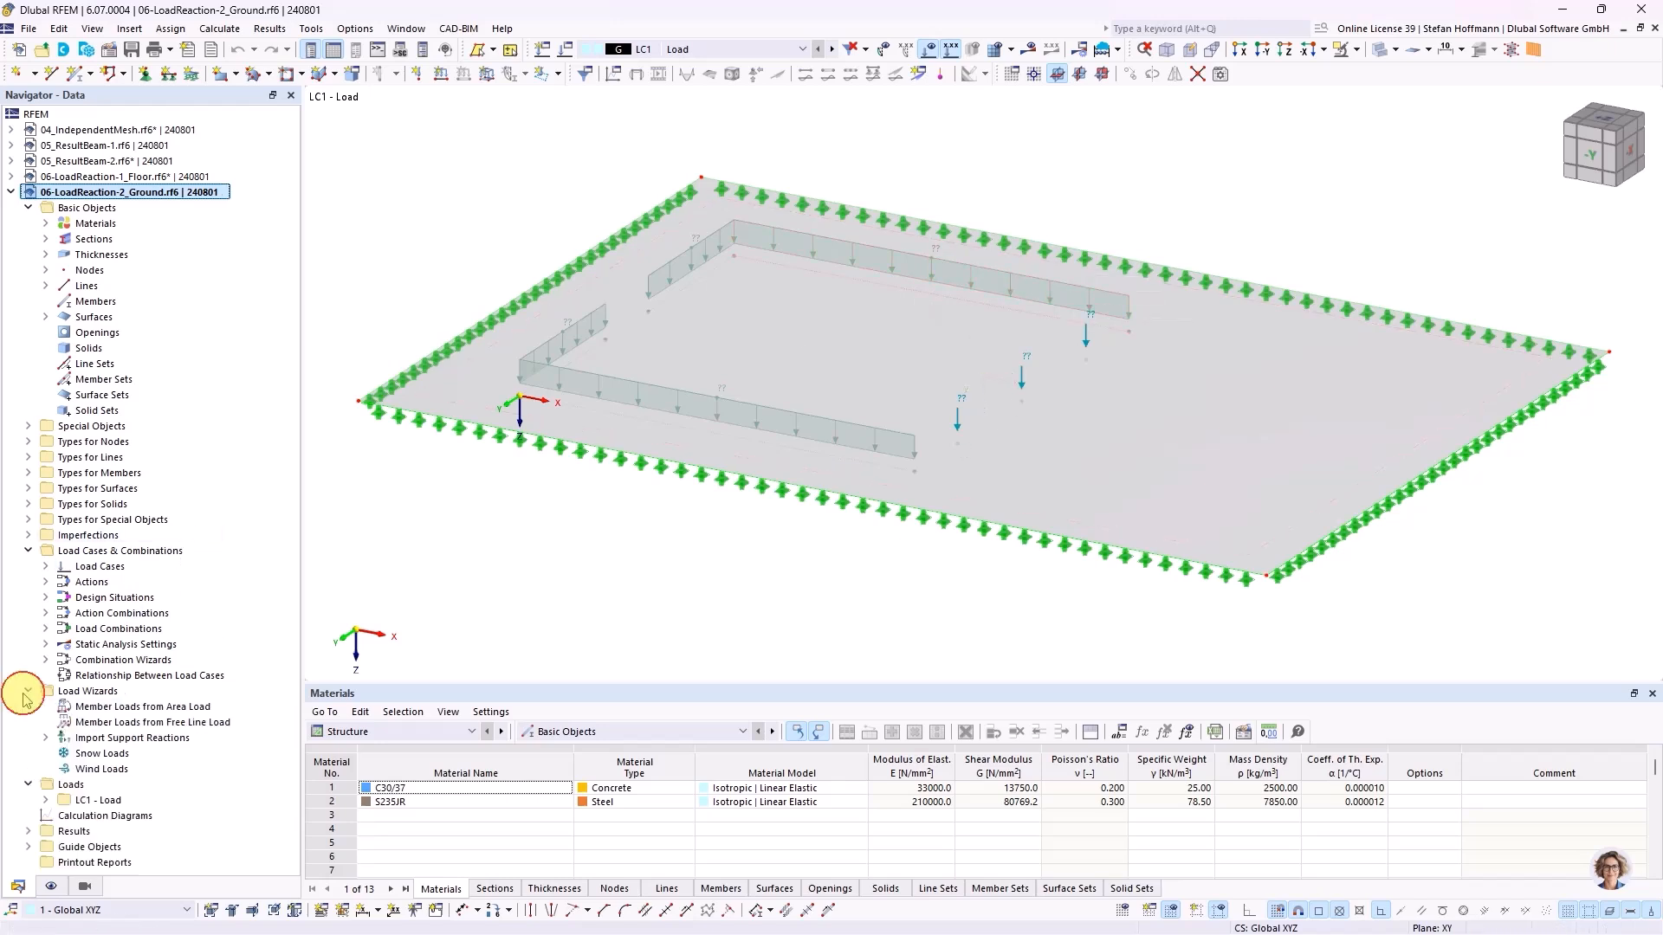
pyautogui.click(46, 738)
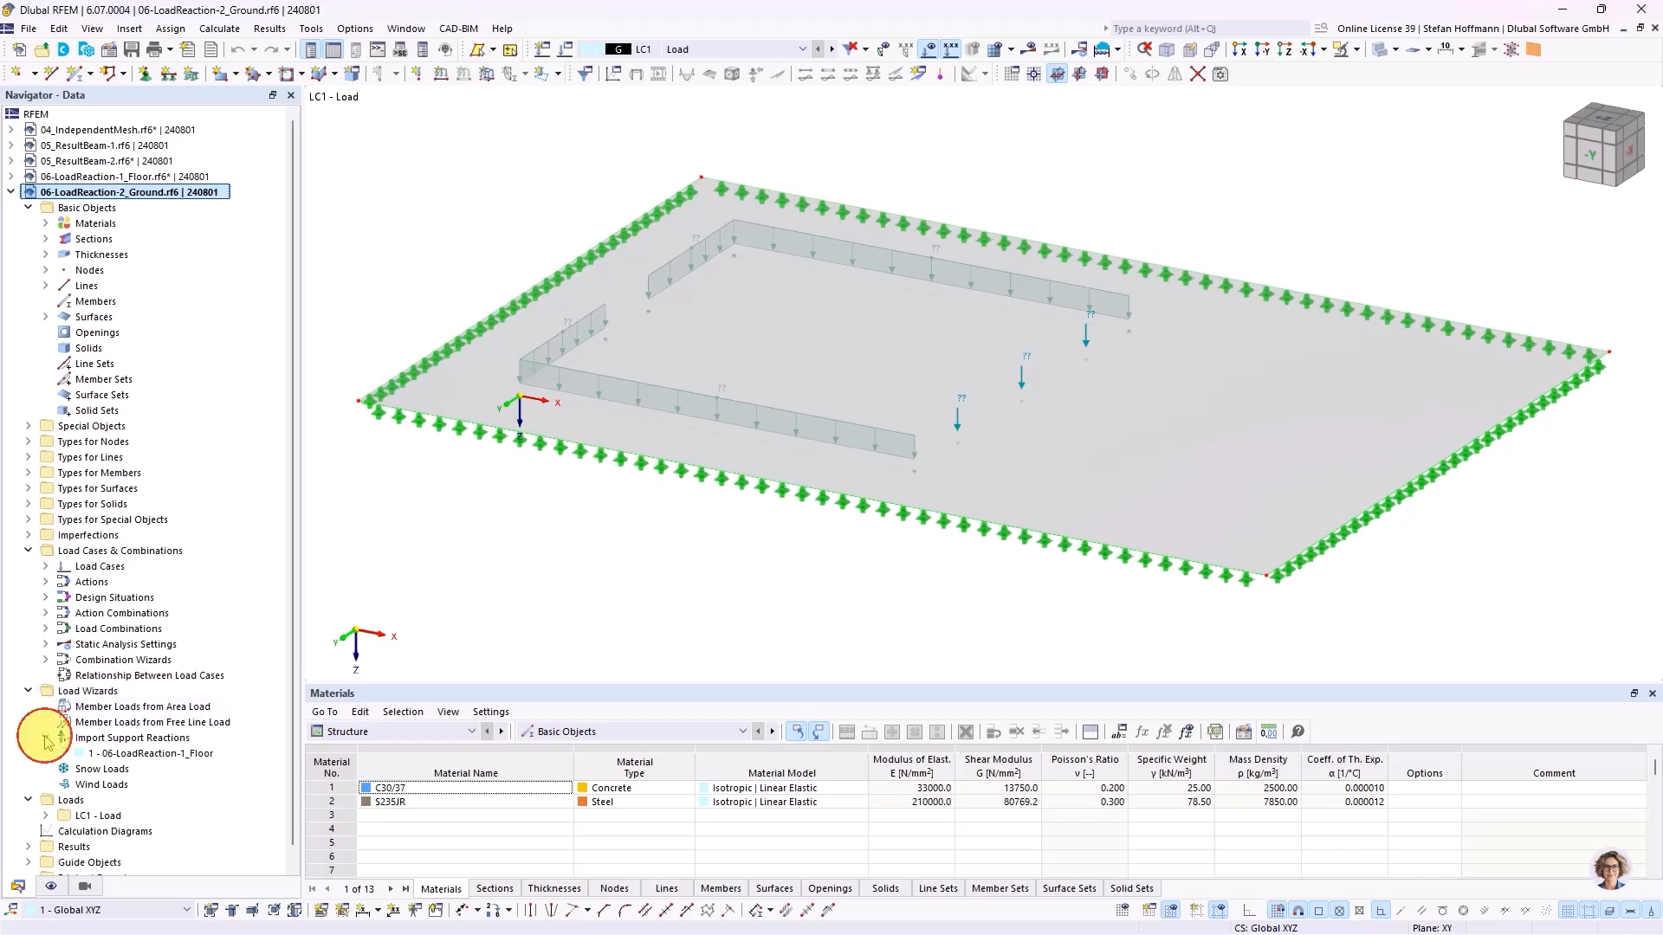
pyautogui.click(221, 755)
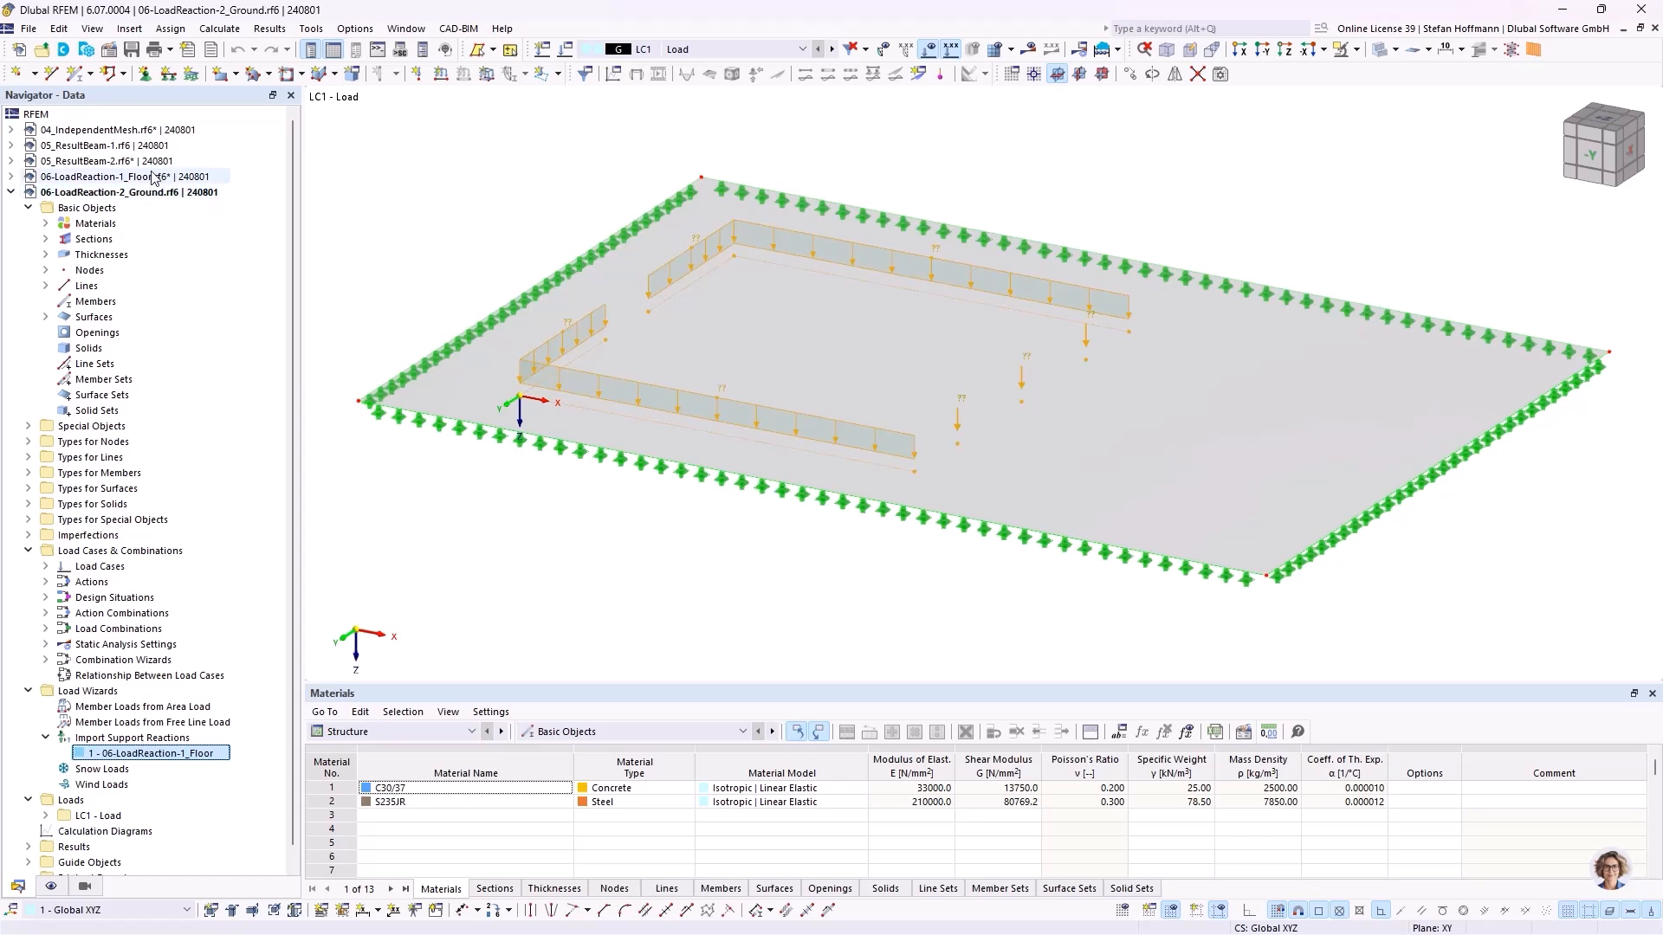
pyautogui.click(29, 28)
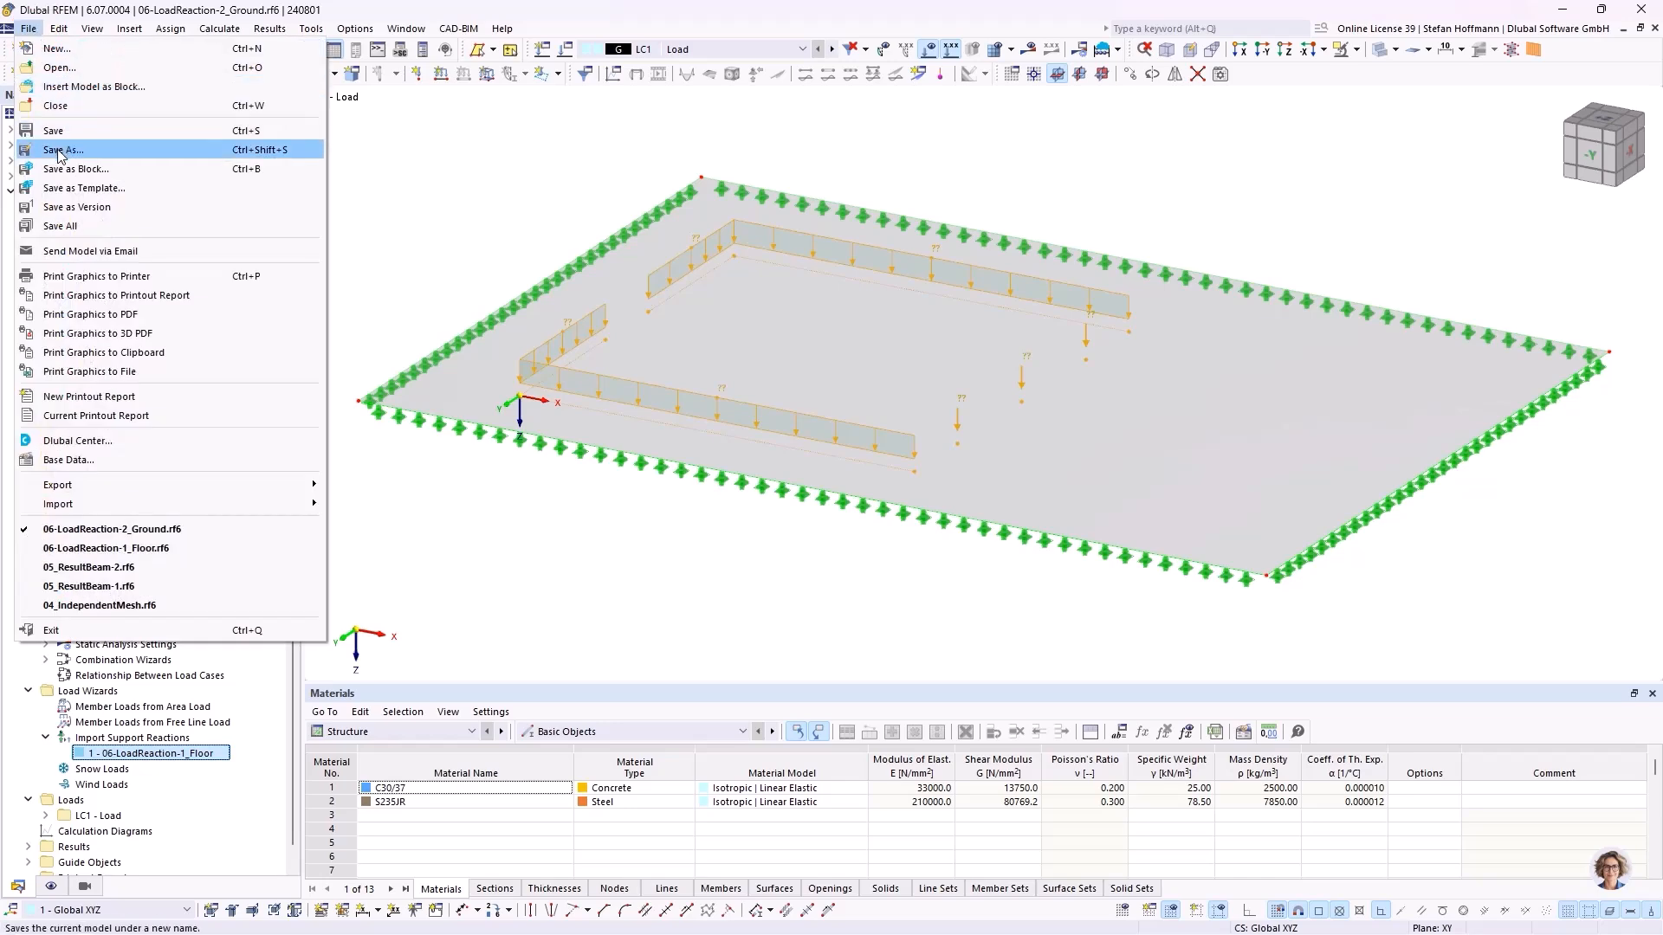
pyautogui.click(431, 169)
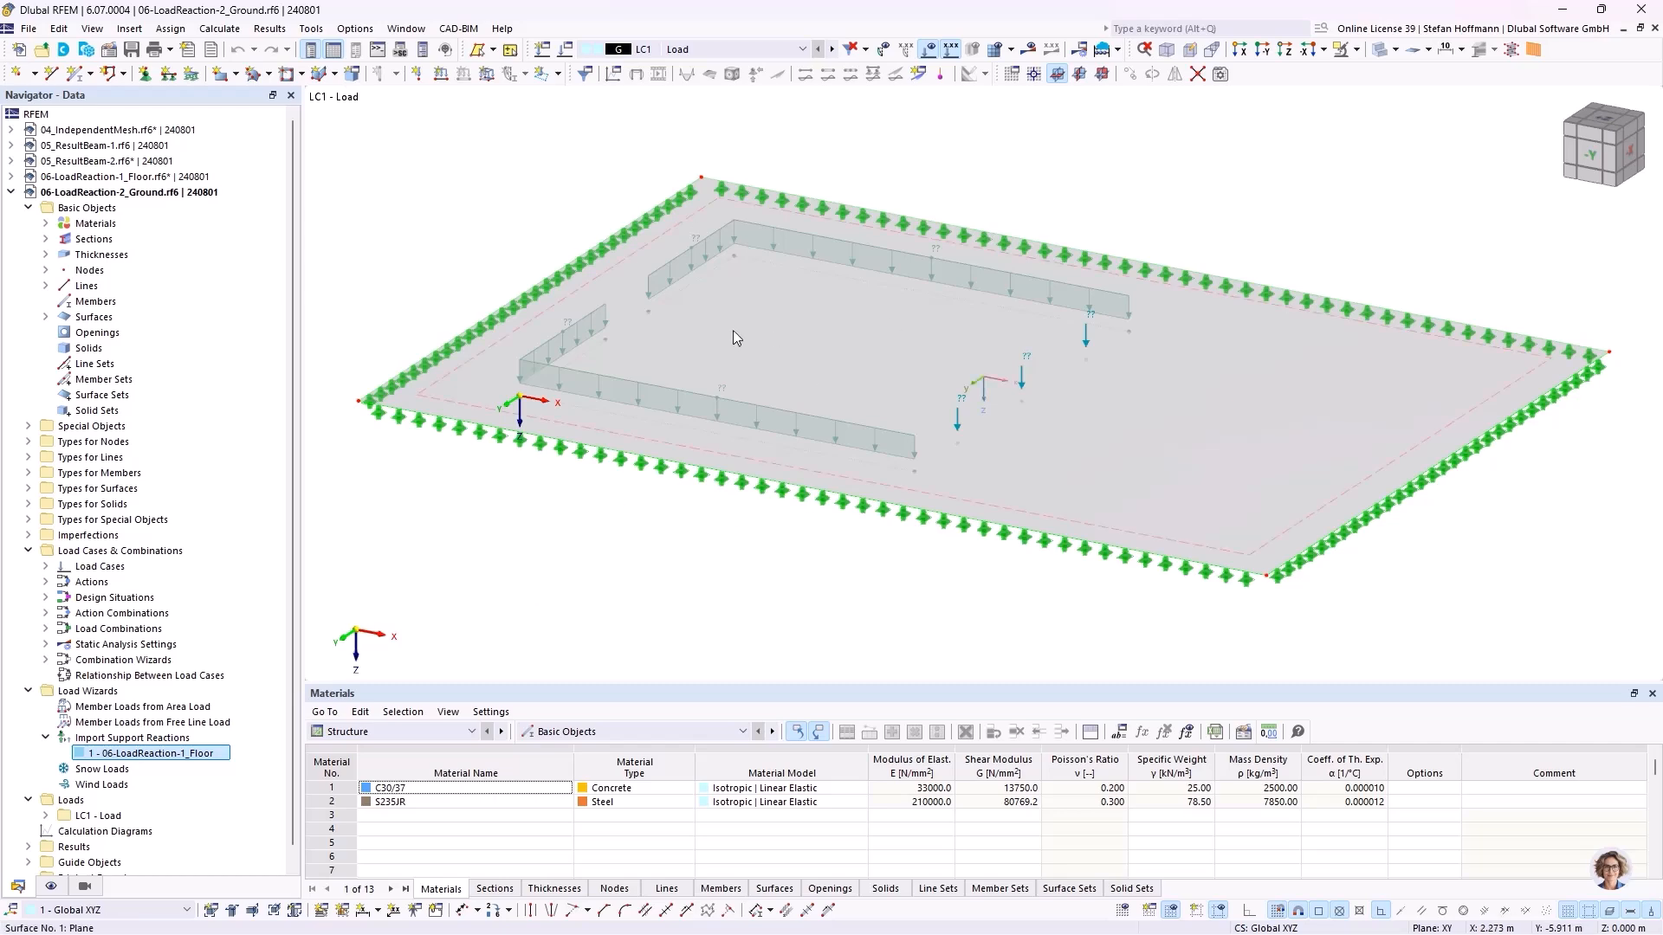
# Check the connected model and object connection type of the support reaction import, keep Free loads, and close the wizard.
pyautogui.doubleClick(155, 753)
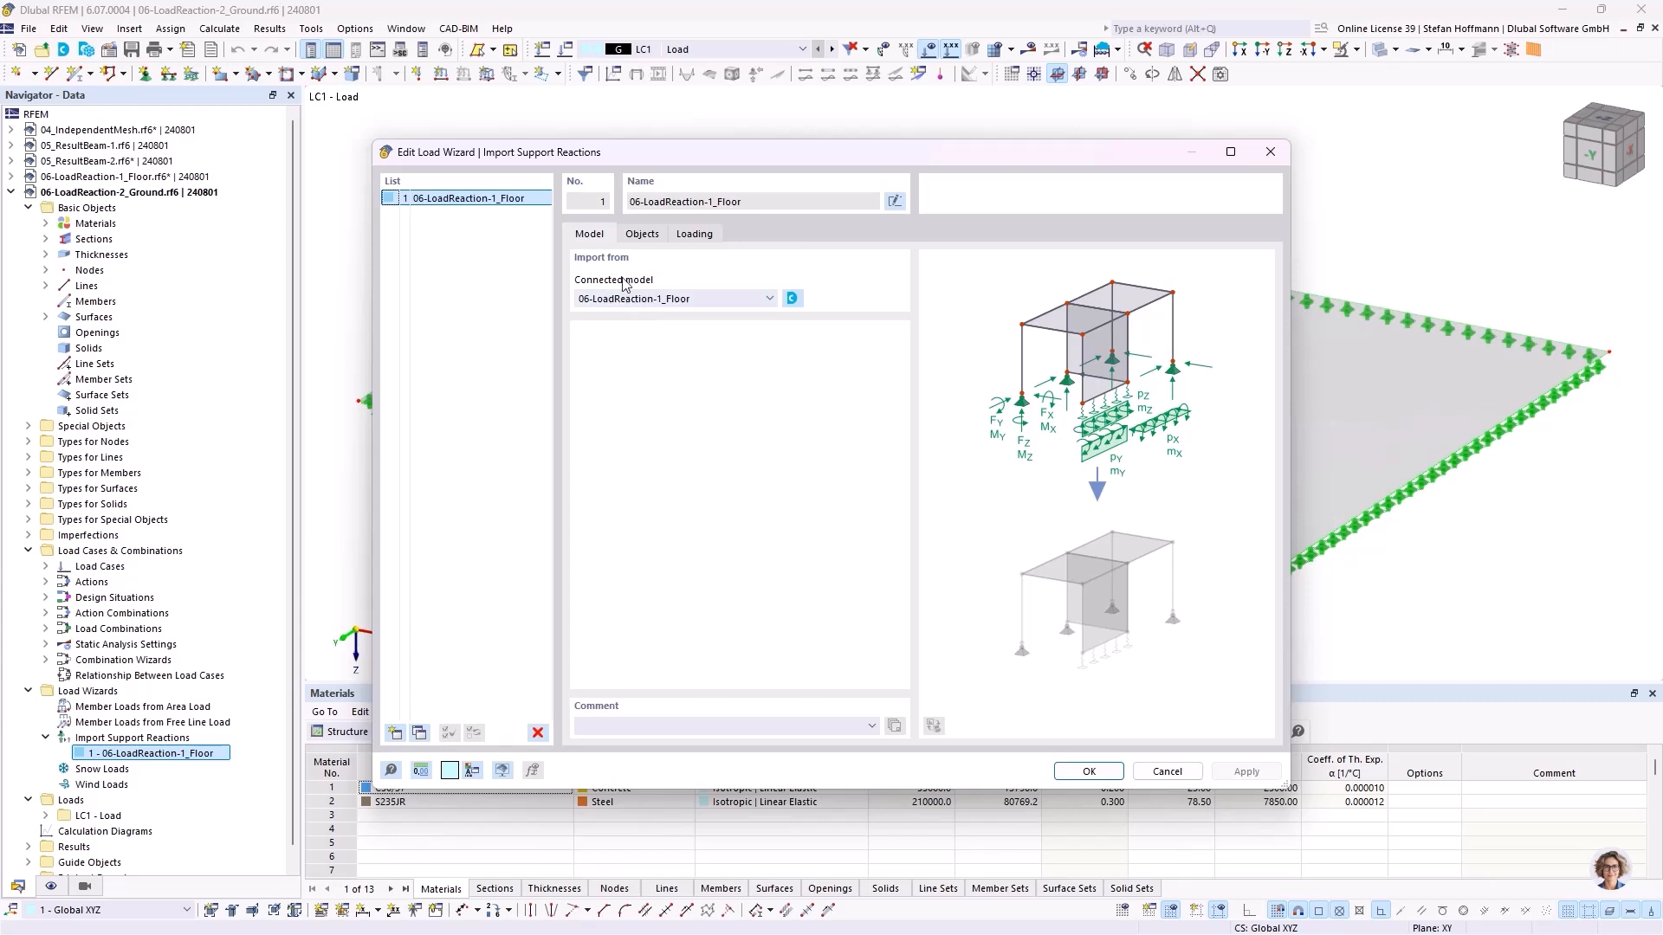
pyautogui.click(648, 236)
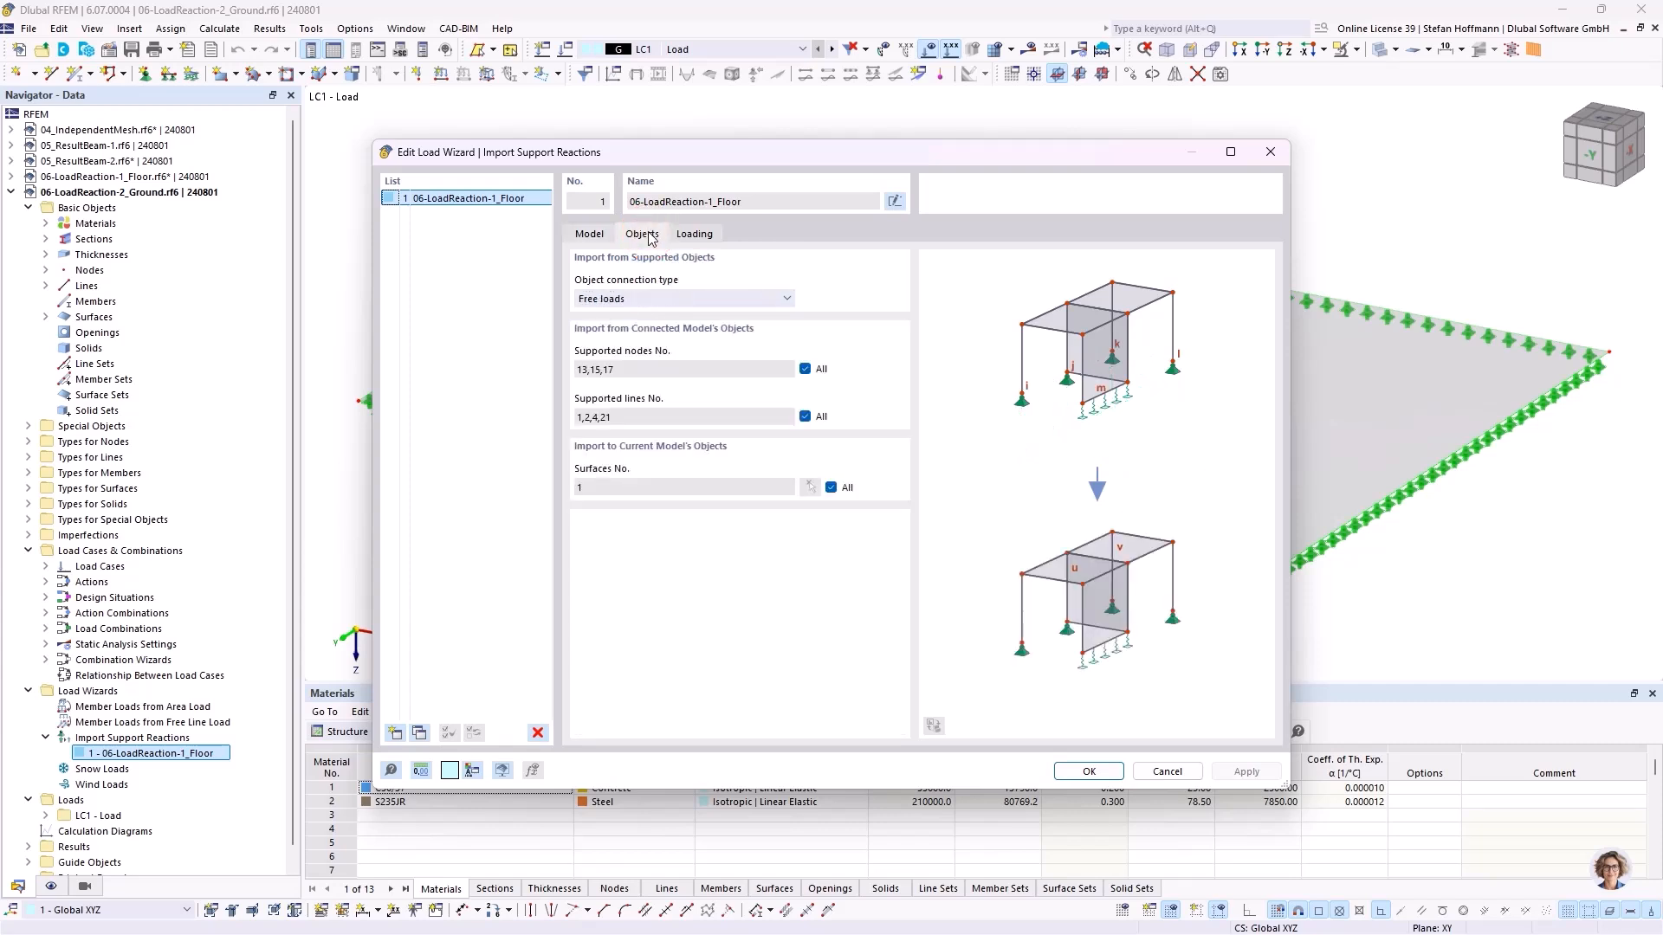
pyautogui.click(646, 300)
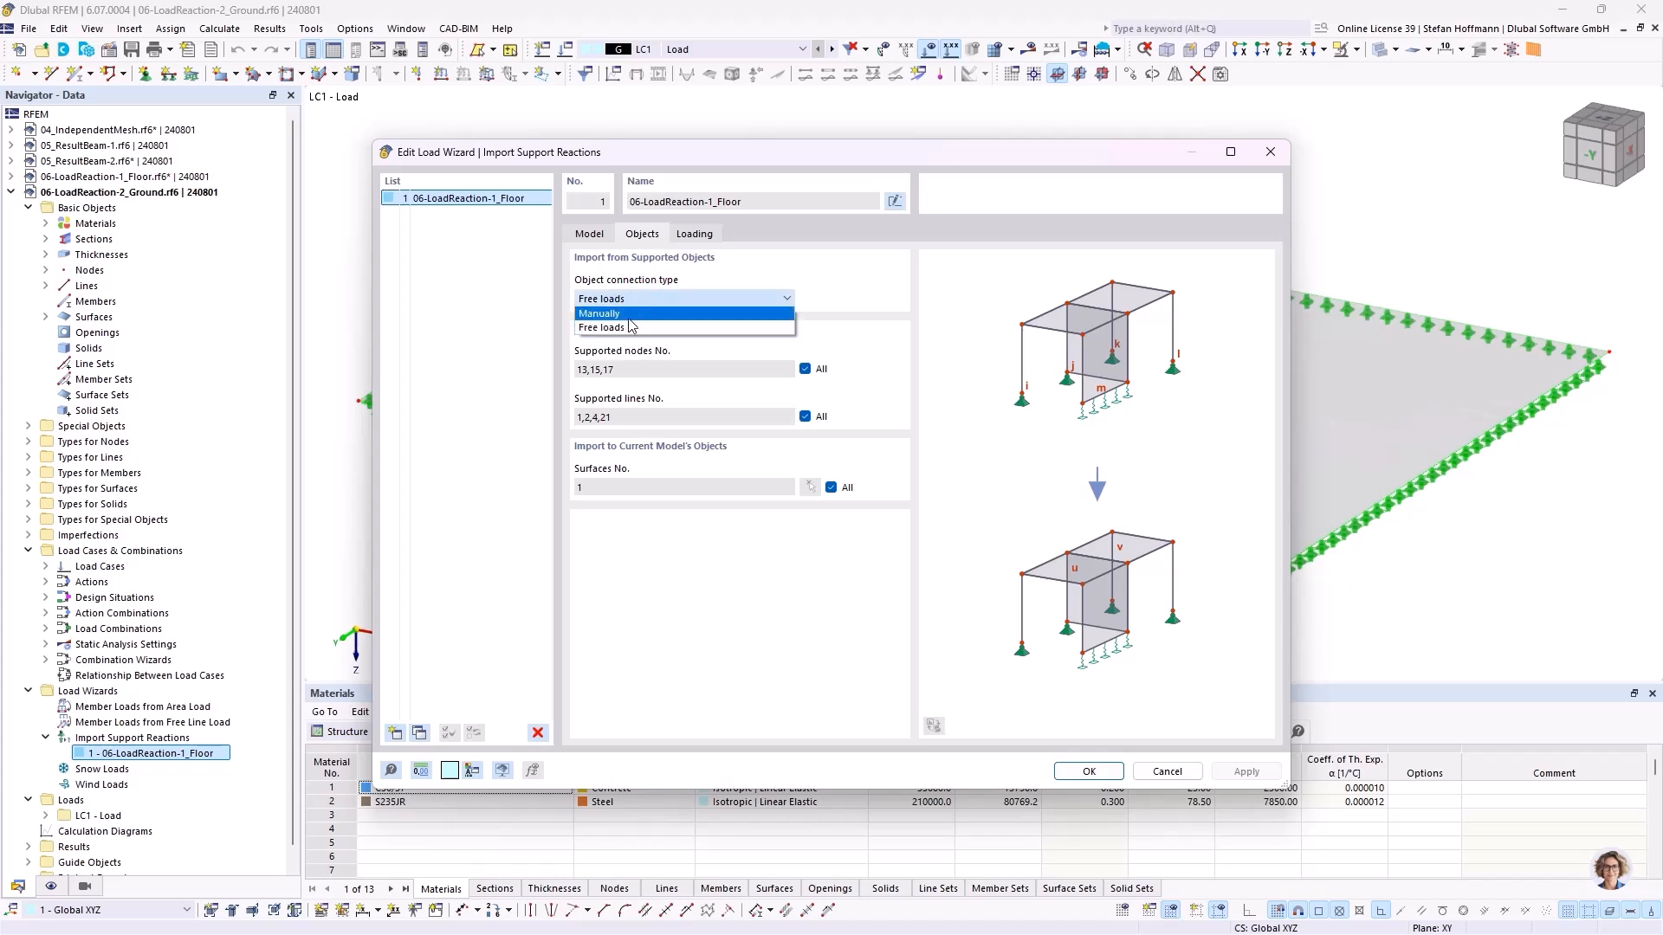
pyautogui.click(630, 328)
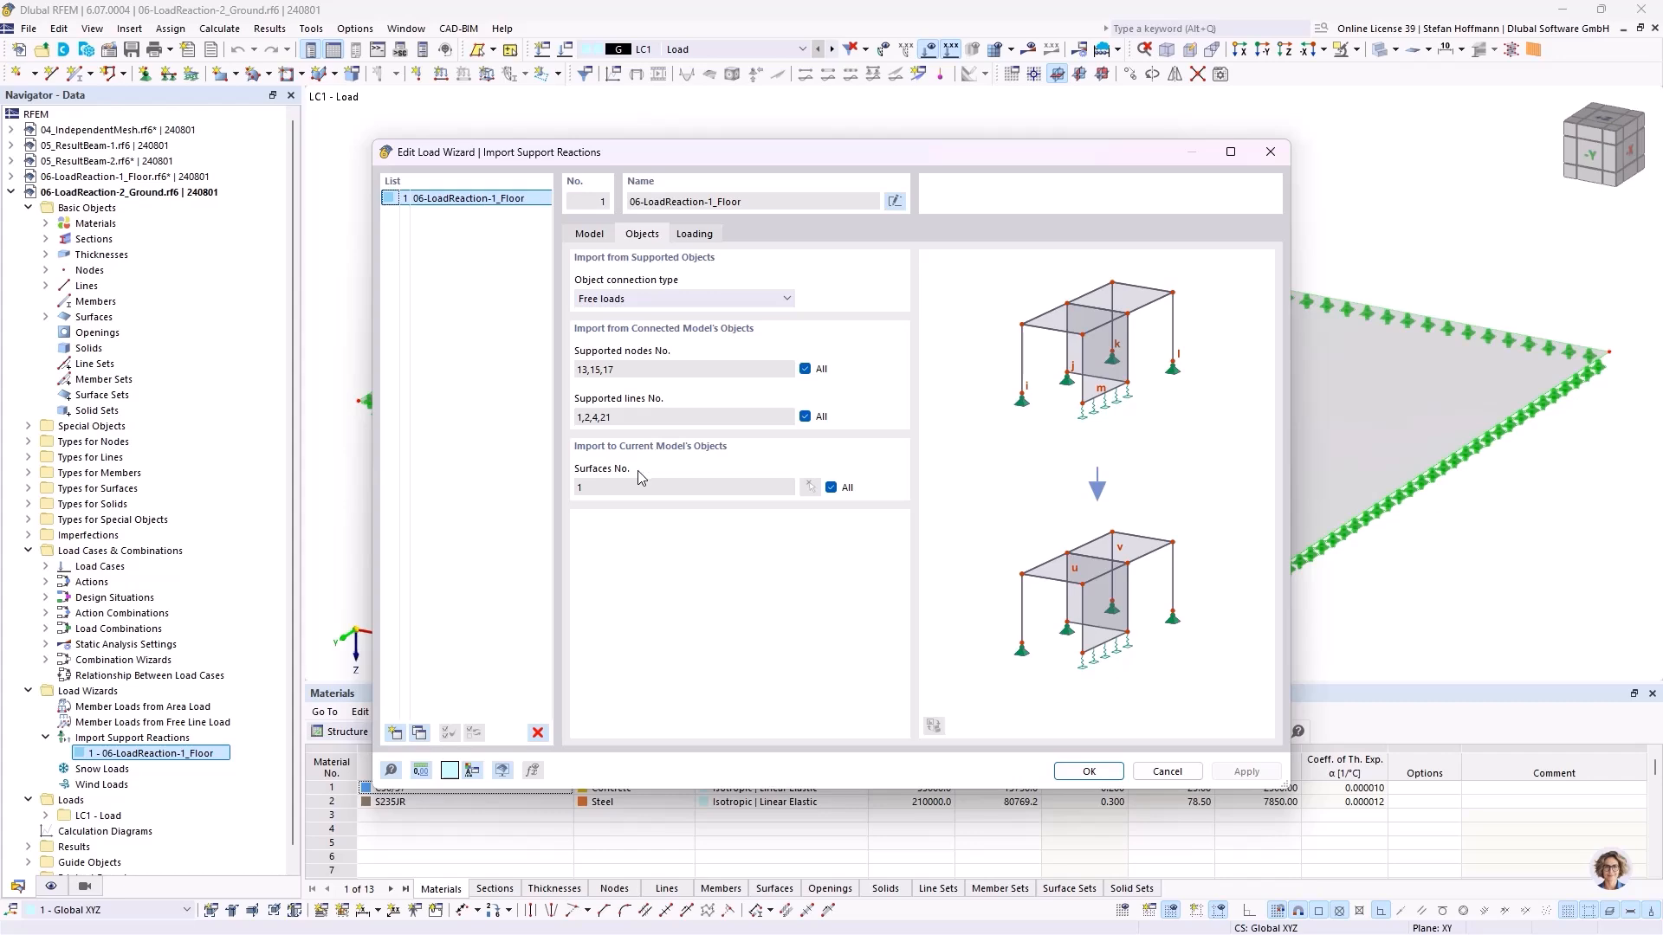
pyautogui.moveTo(992, 161); pyautogui.dragTo(749, 227)
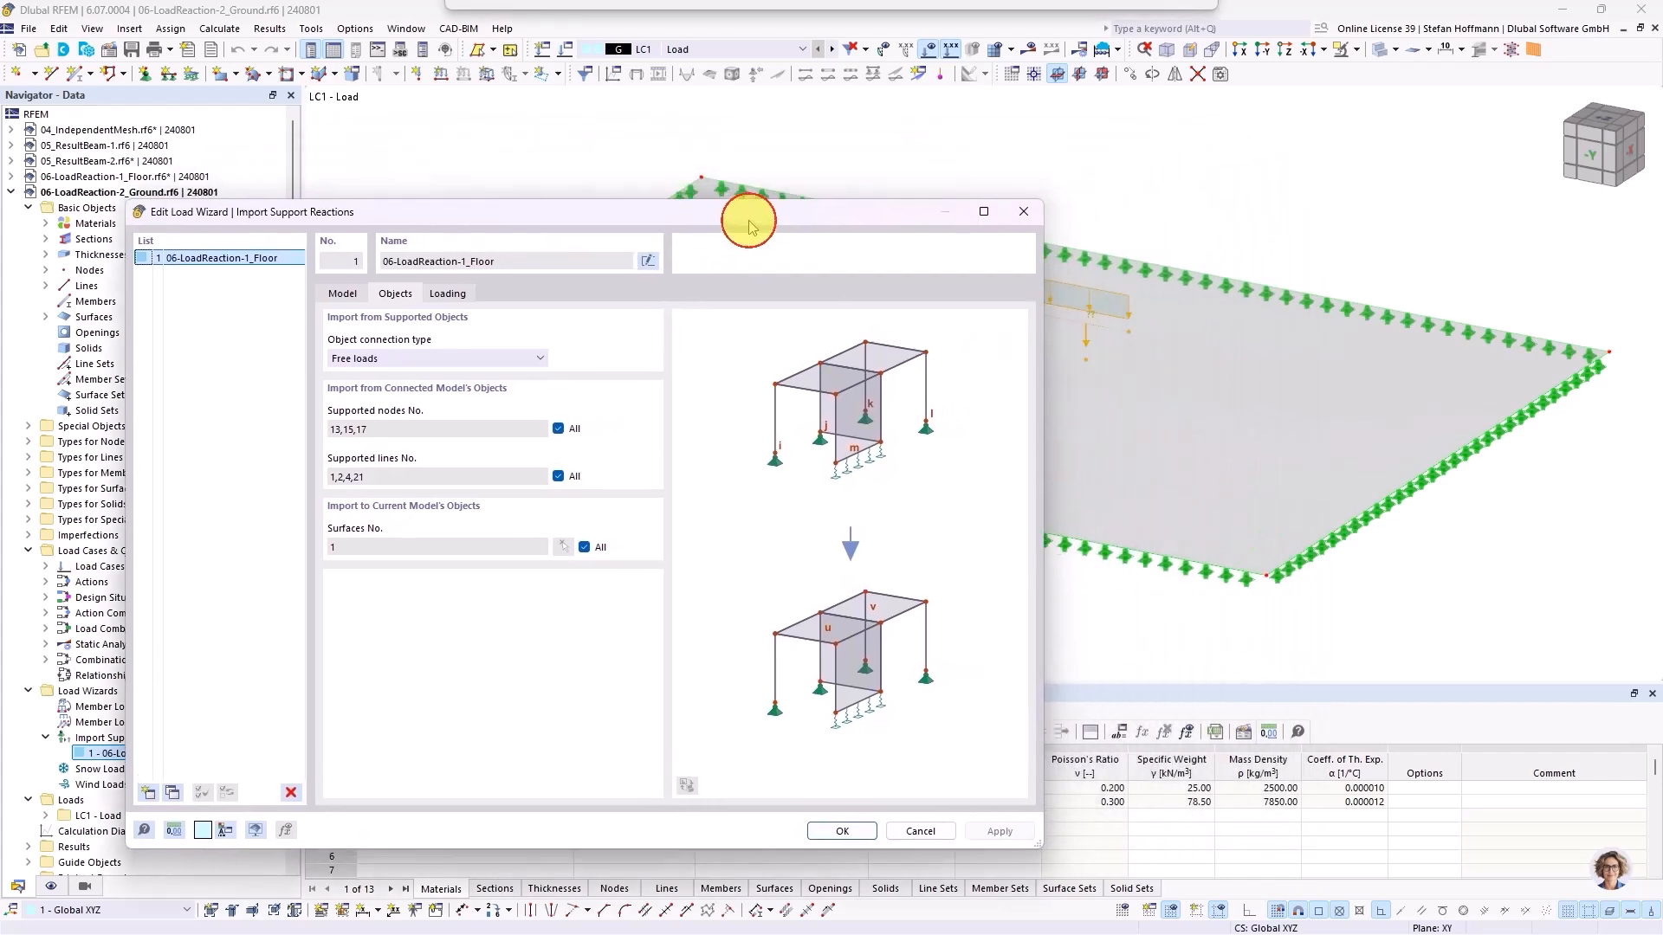
pyautogui.click(1029, 209)
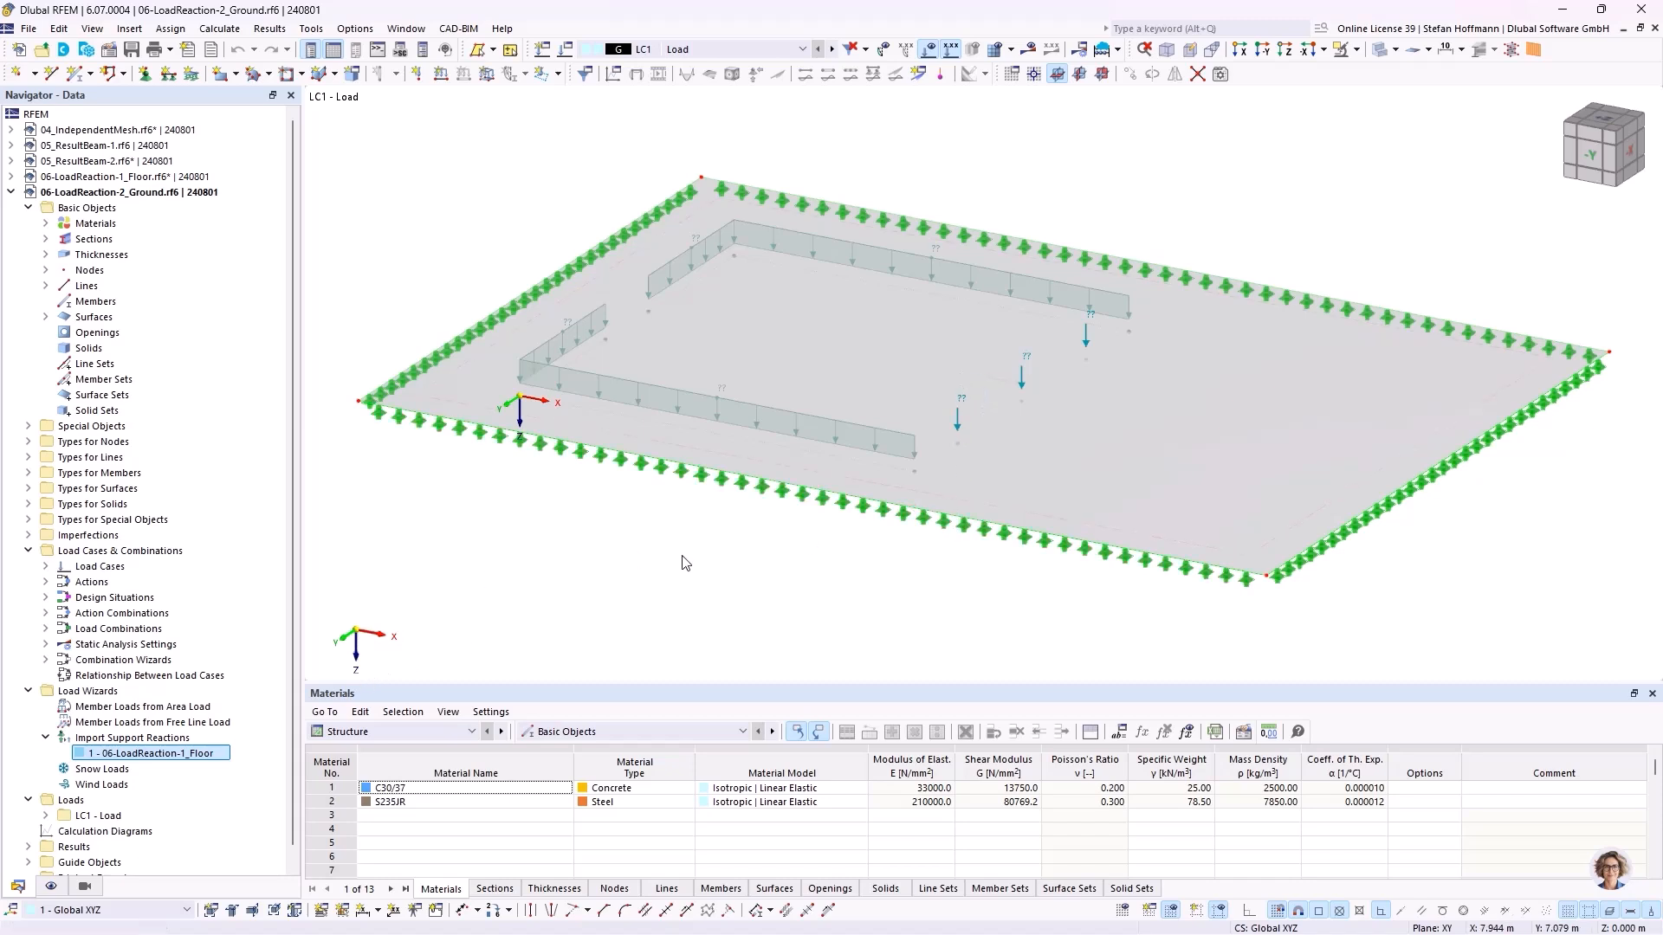
# Reopen the support reaction import to review its target surfaces, keeping all surfaces included, and its load distribution and connected loading.
pyautogui.doubleClick(208, 753)
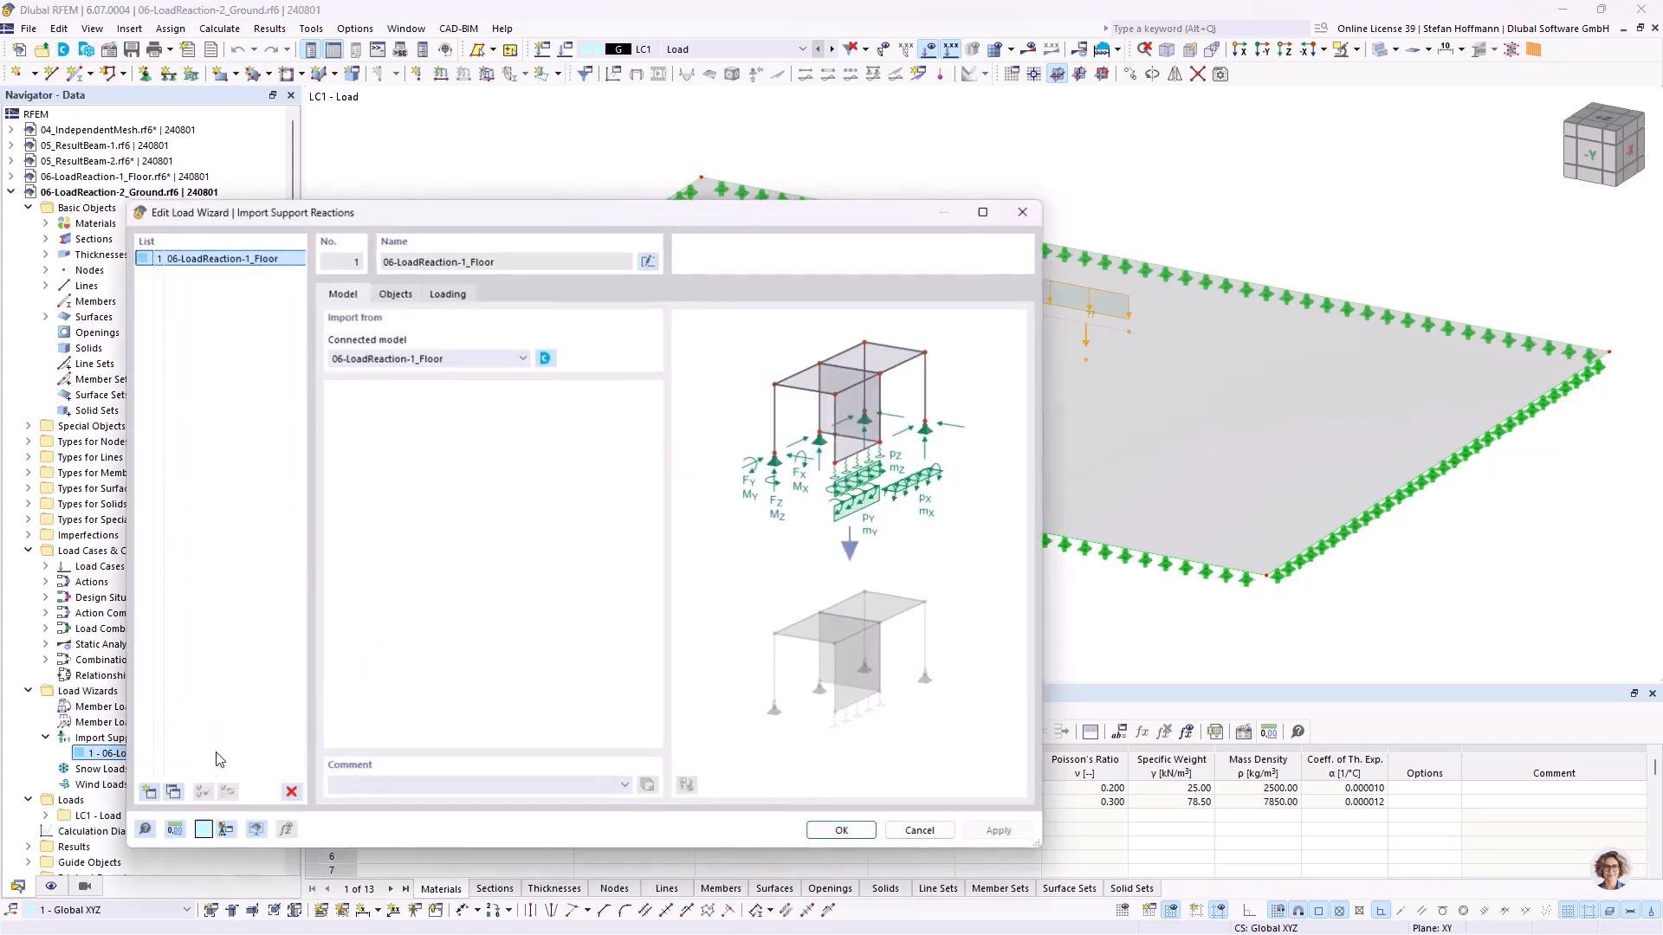
pyautogui.click(395, 294)
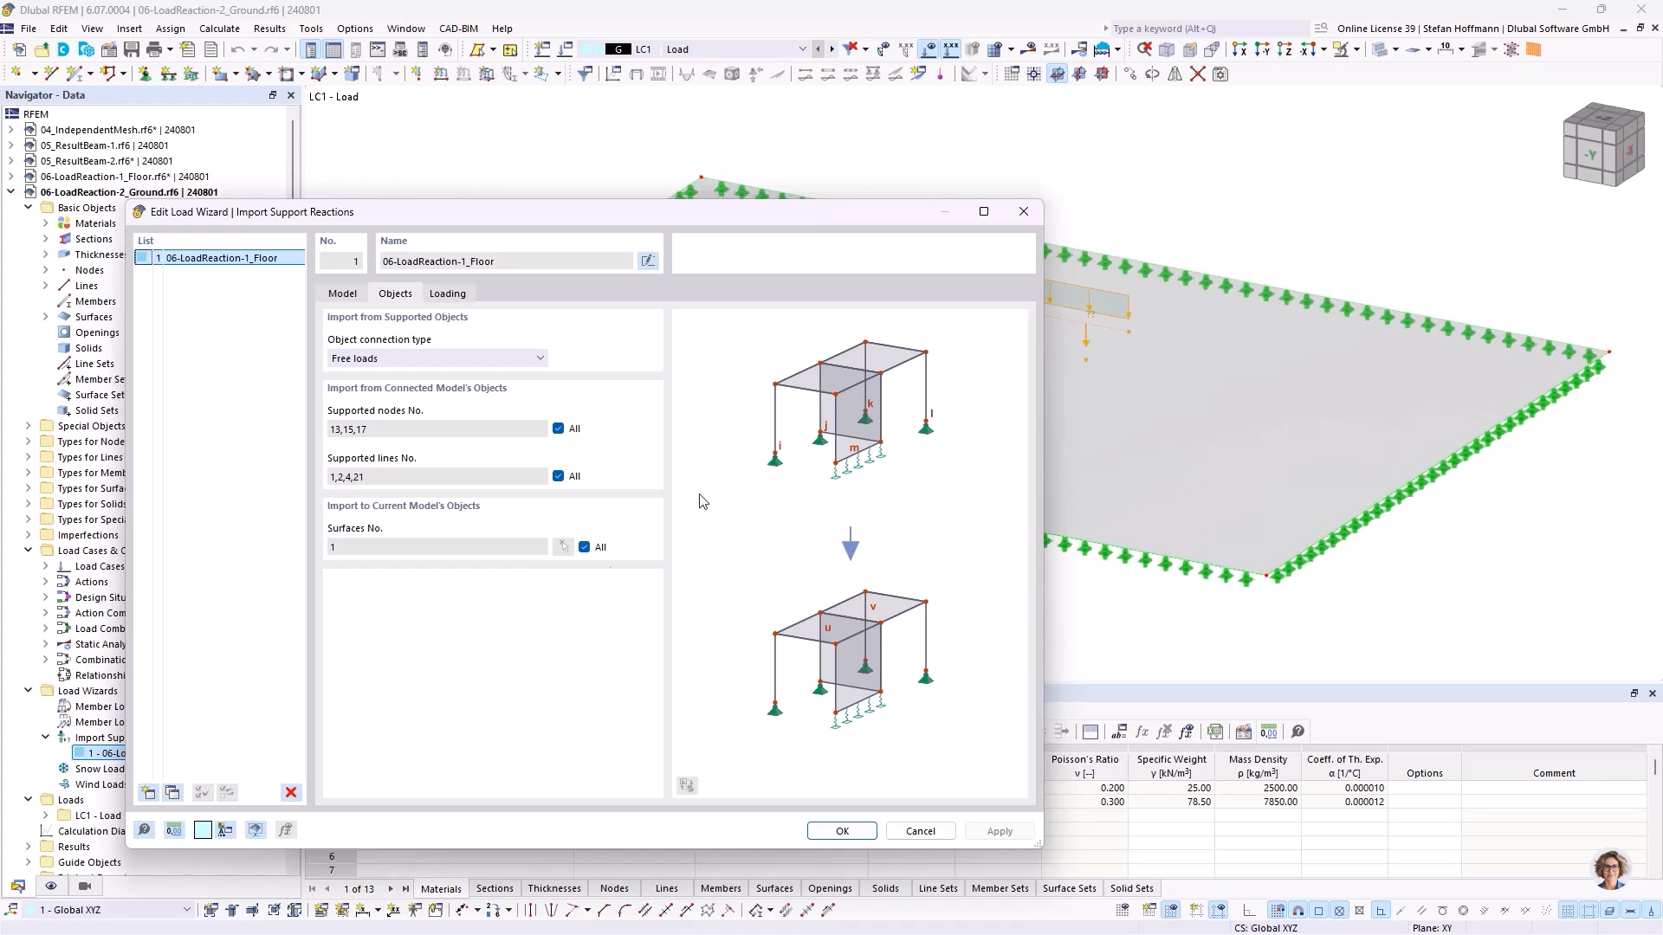
pyautogui.click(589, 549)
pyautogui.click(587, 551)
pyautogui.click(448, 294)
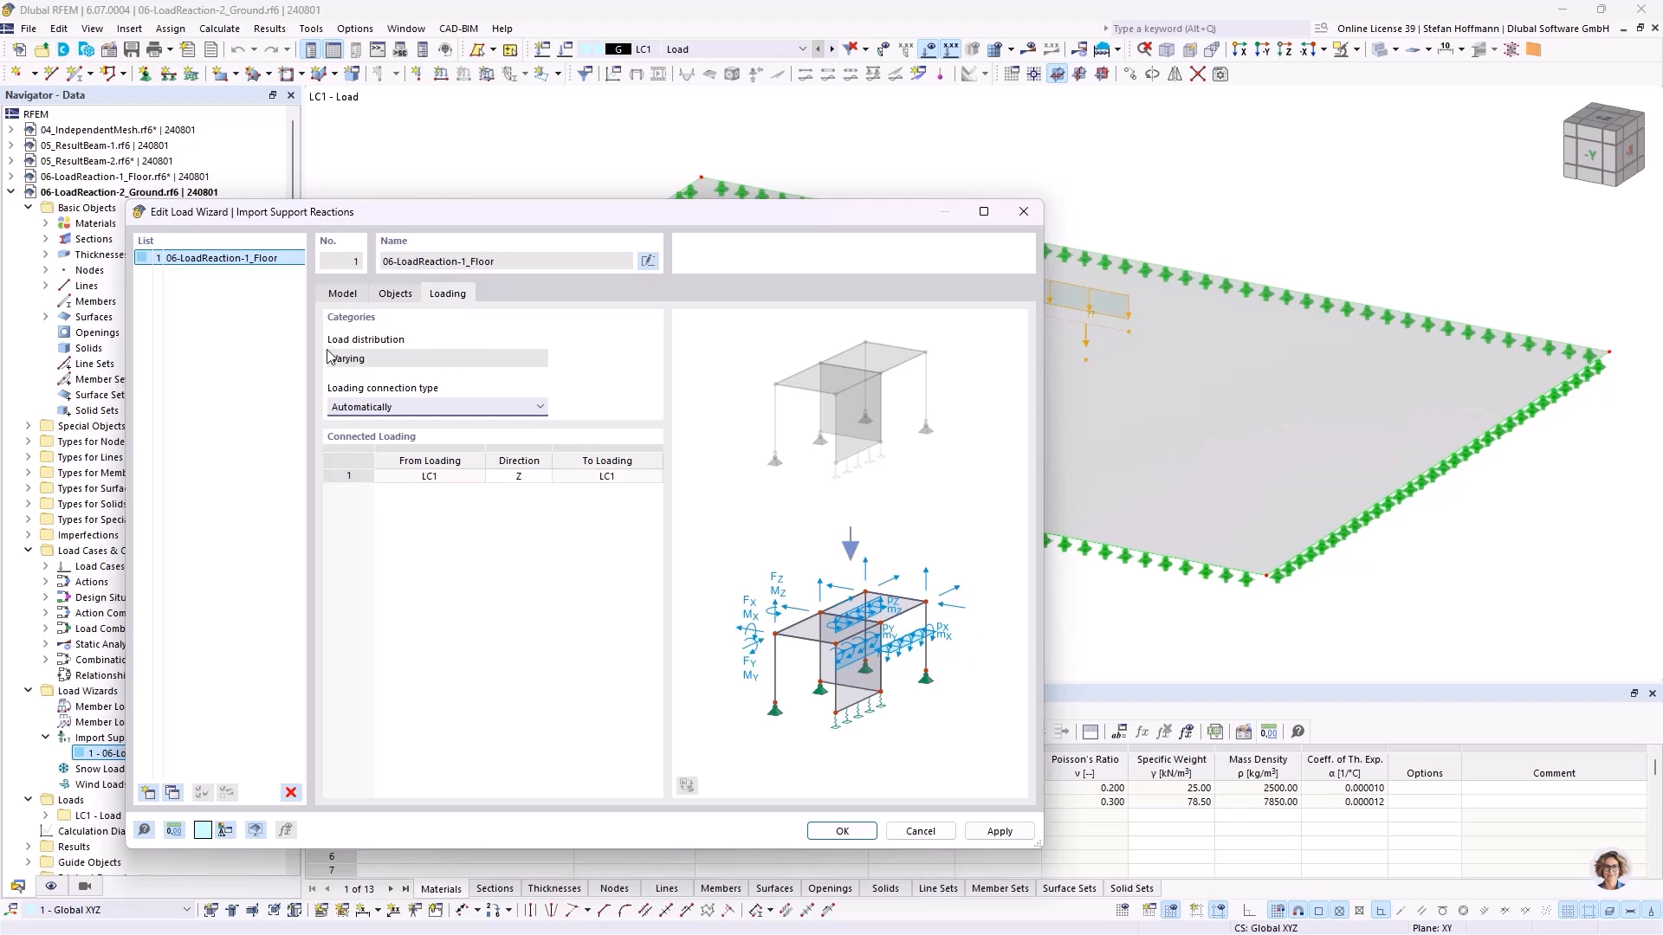
# Try the Manually loading connection type for the support reaction import and return it to Automatically.
pyautogui.click(403, 407)
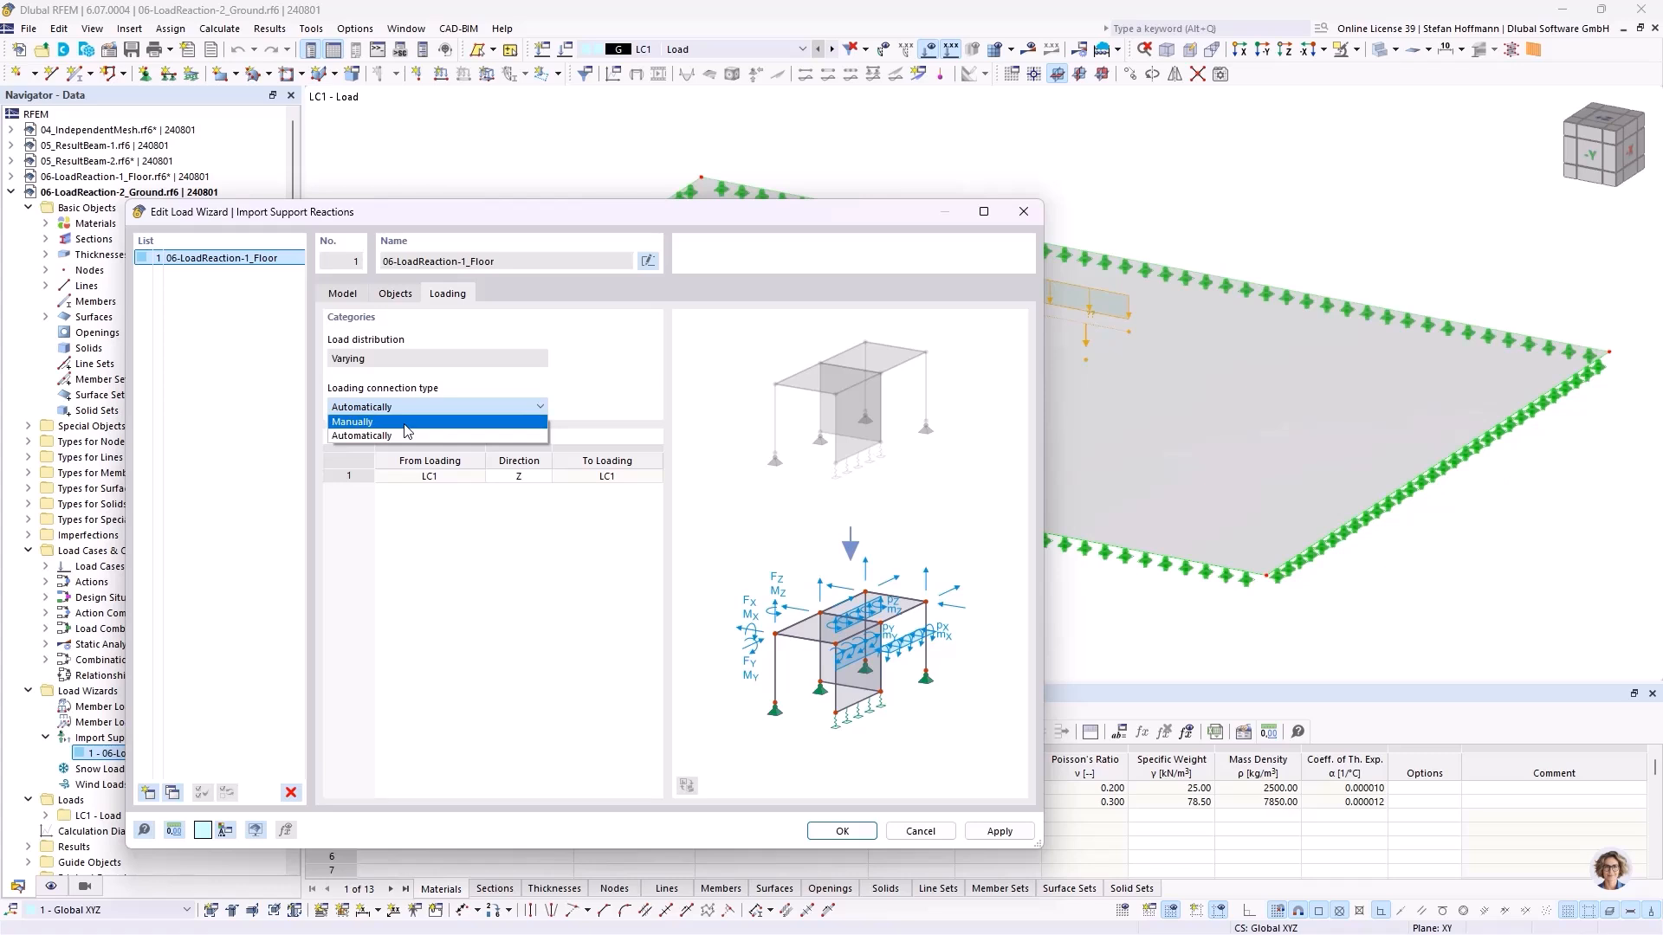
pyautogui.click(405, 422)
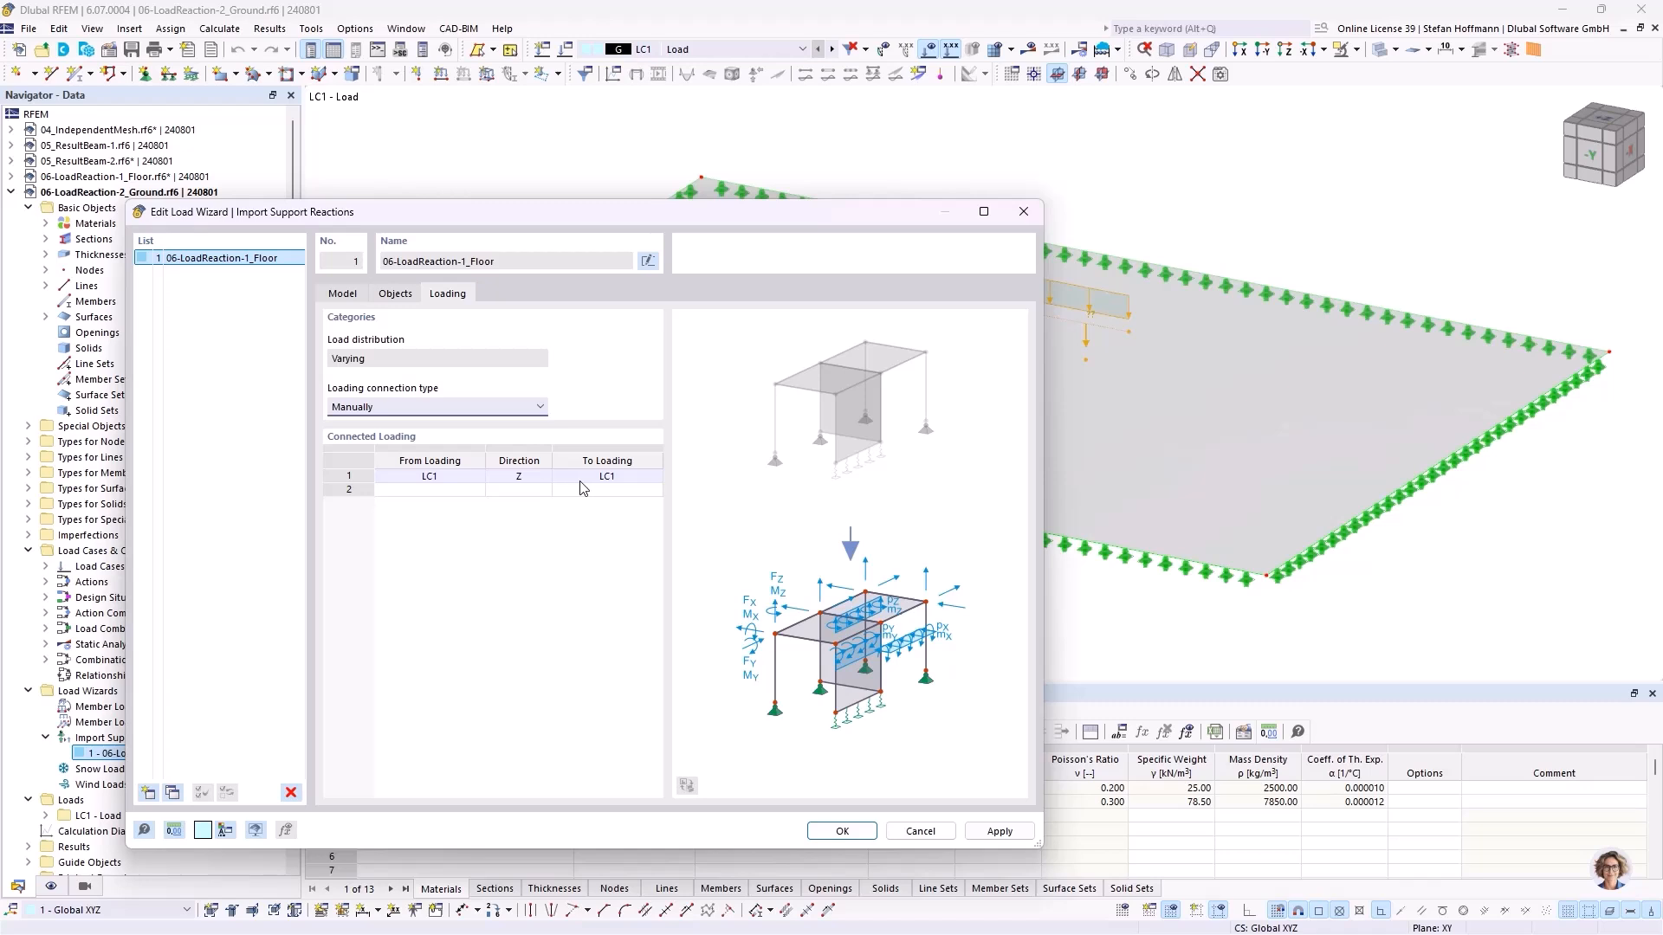
pyautogui.click(449, 407)
pyautogui.click(405, 433)
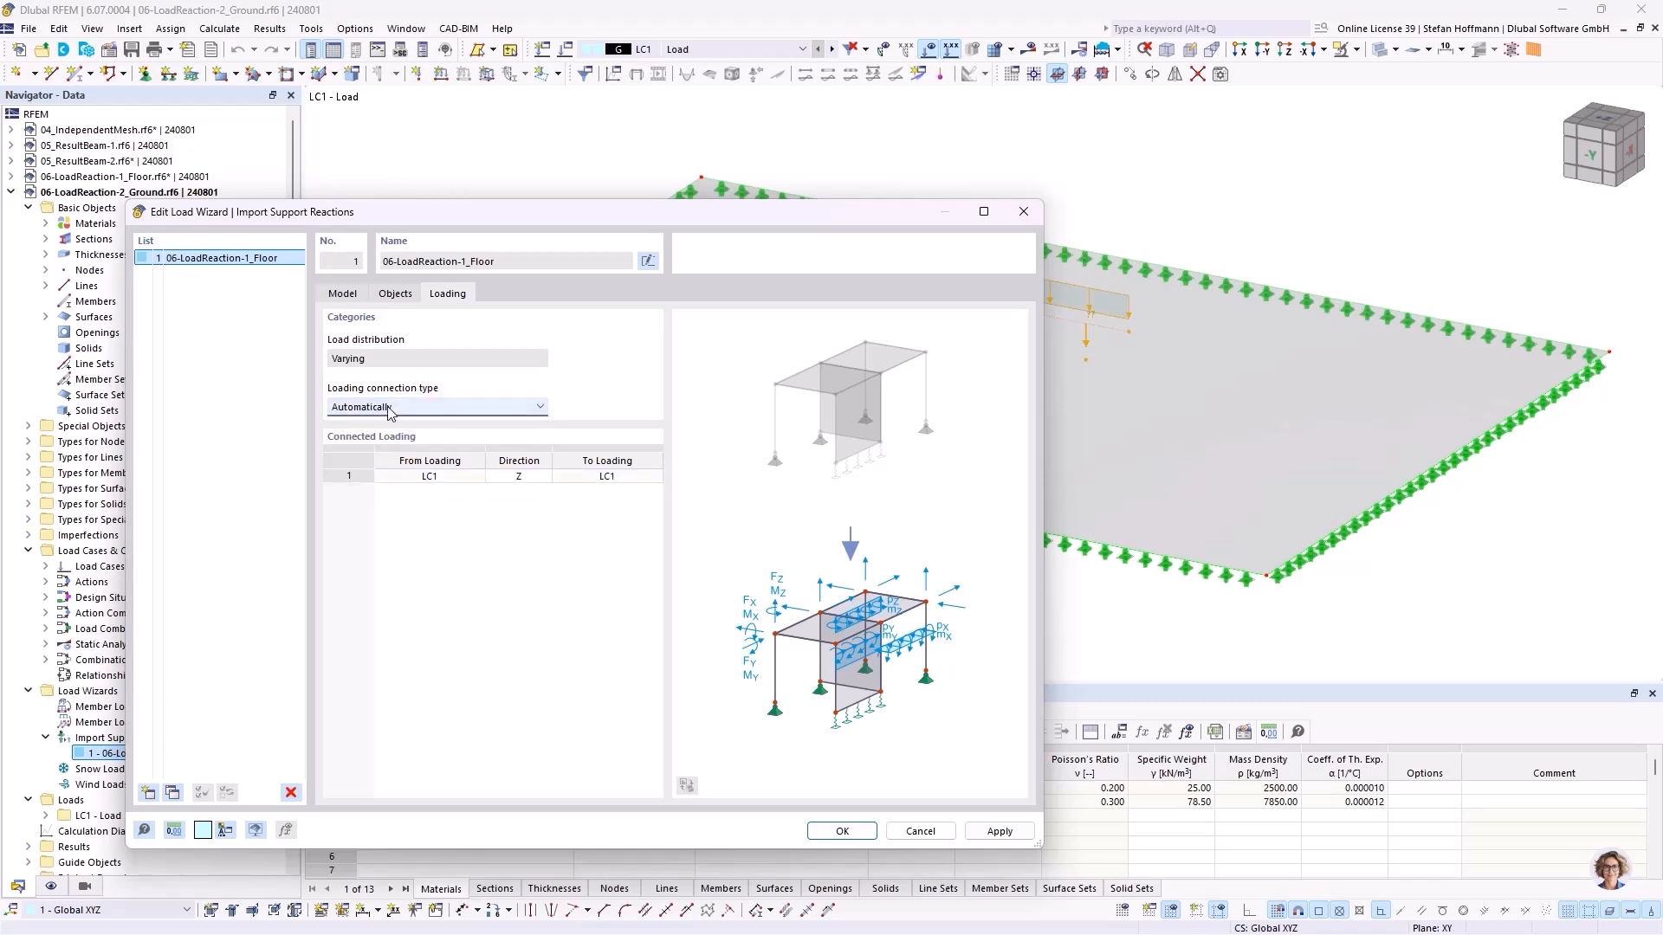
# Review the available directions for the connected LC1 loading, keep only Z, and close the support reaction import wizard.
pyautogui.click(538, 482)
pyautogui.click(542, 480)
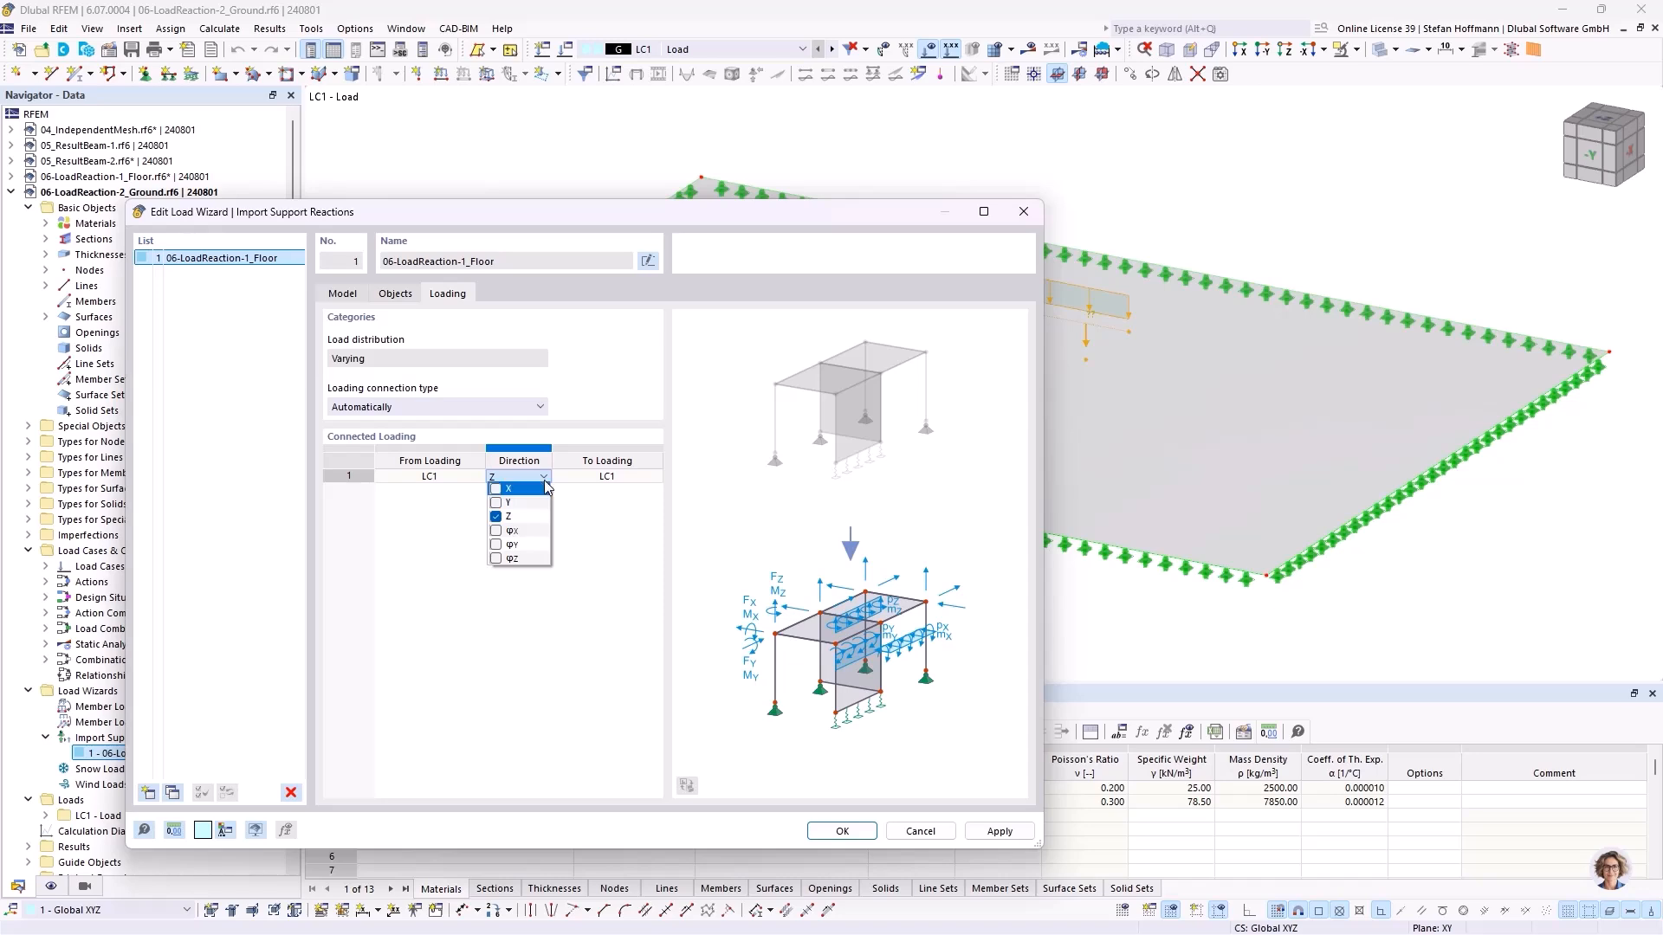
pyautogui.click(542, 477)
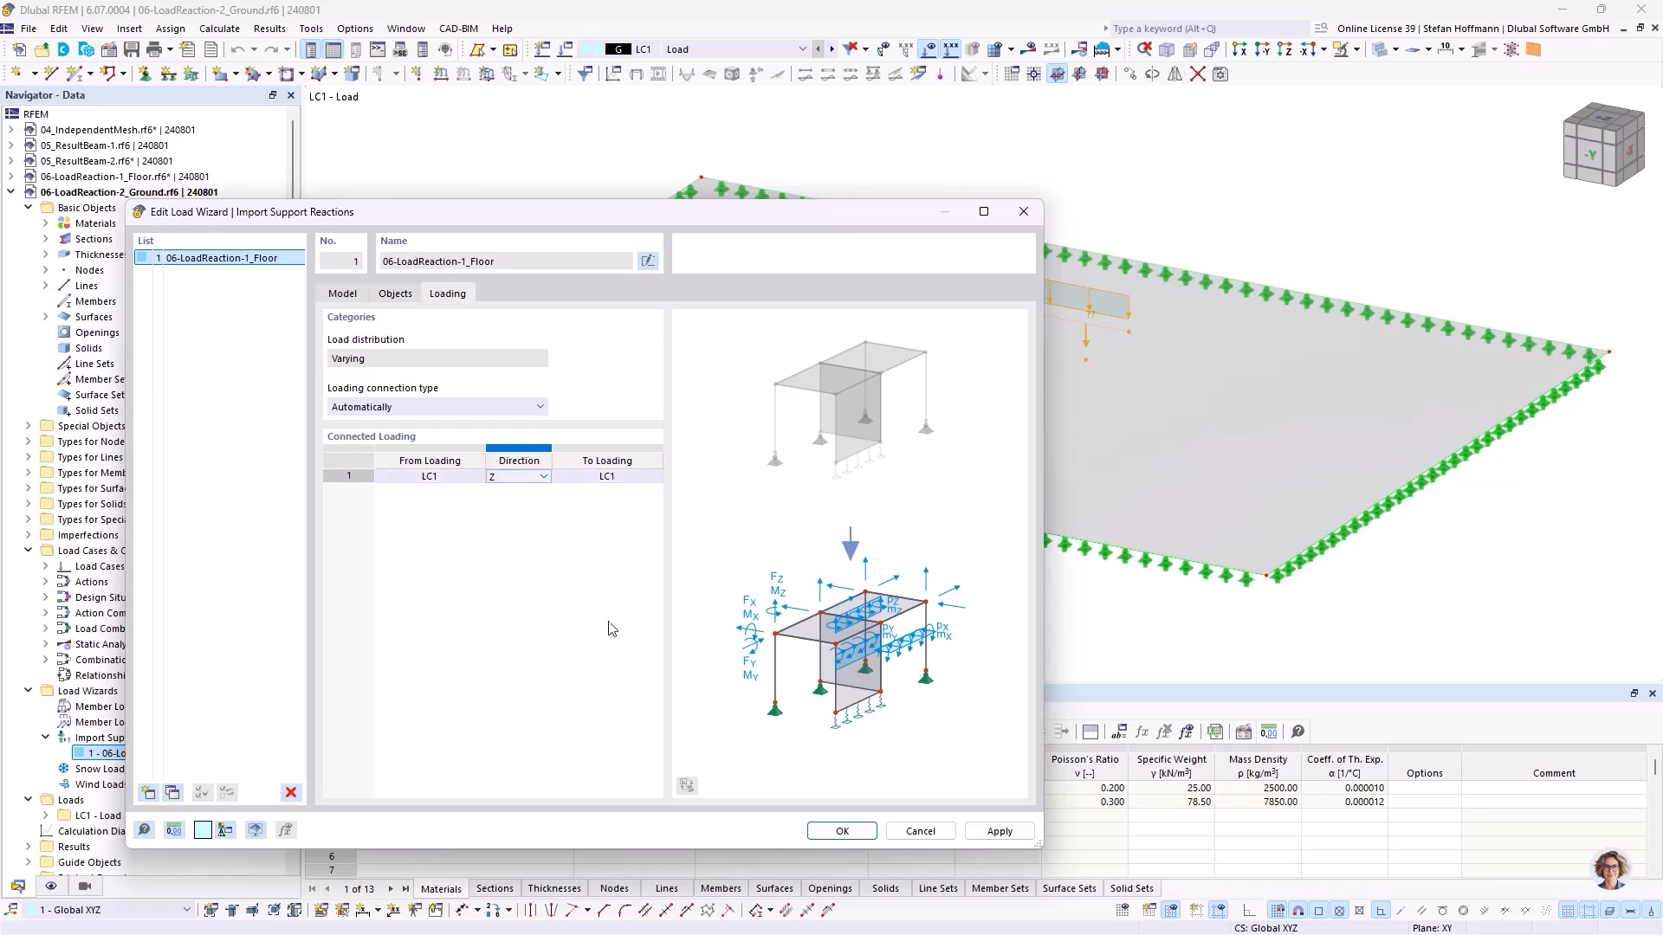
pyautogui.press('Return')
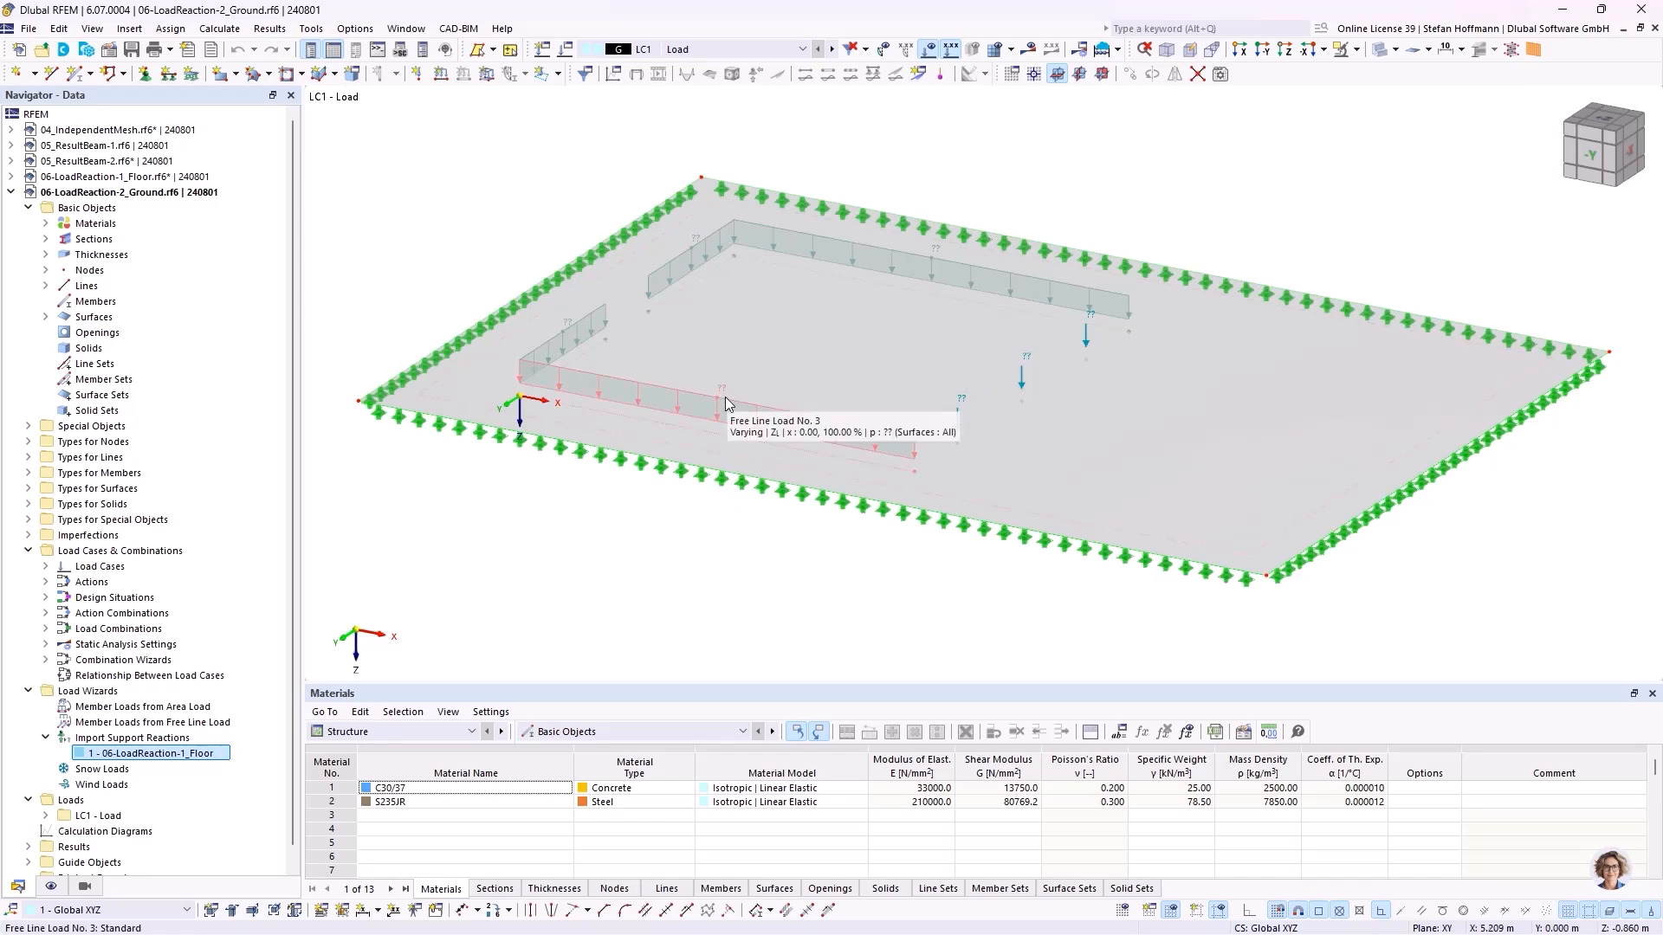
# Calculate the ground model and hide its results to examine the imported LC1 line and point loads.
pyautogui.press('F5')
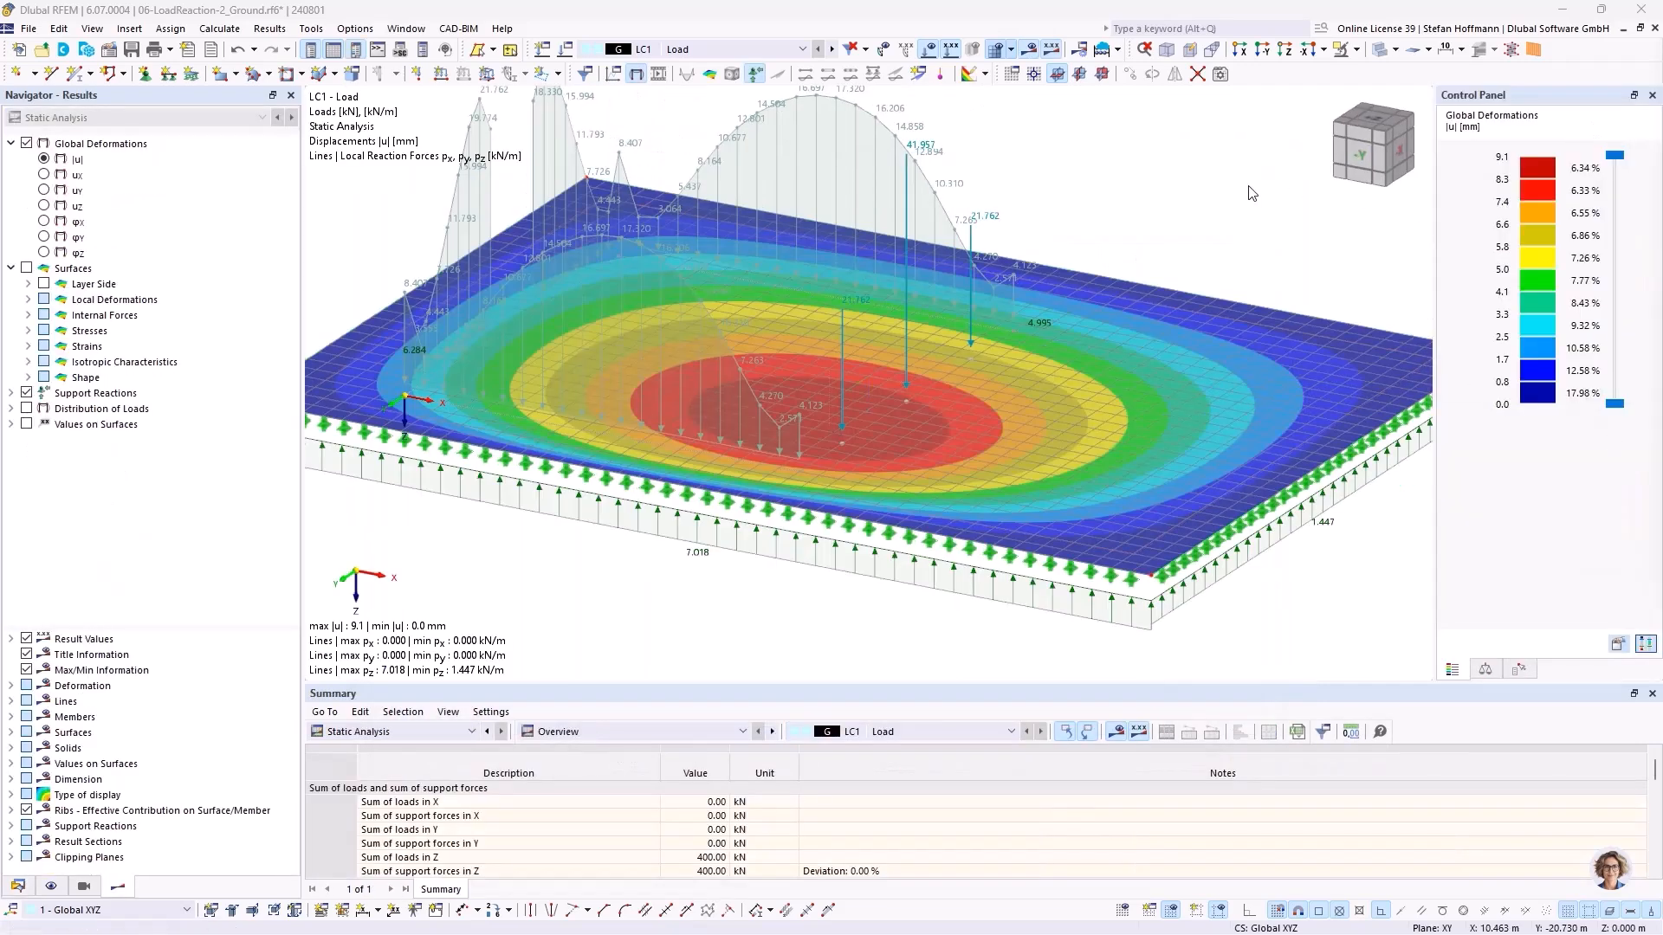
pyautogui.moveTo(1201, 279)
pyautogui.keyDown('ctrl'); pyautogui.mouseDown(button='middle')
pyautogui.moveTo(1203, 296)
pyautogui.moveTo(1178, 263)
pyautogui.mouseUp(button='middle'); pyautogui.keyUp('ctrl')
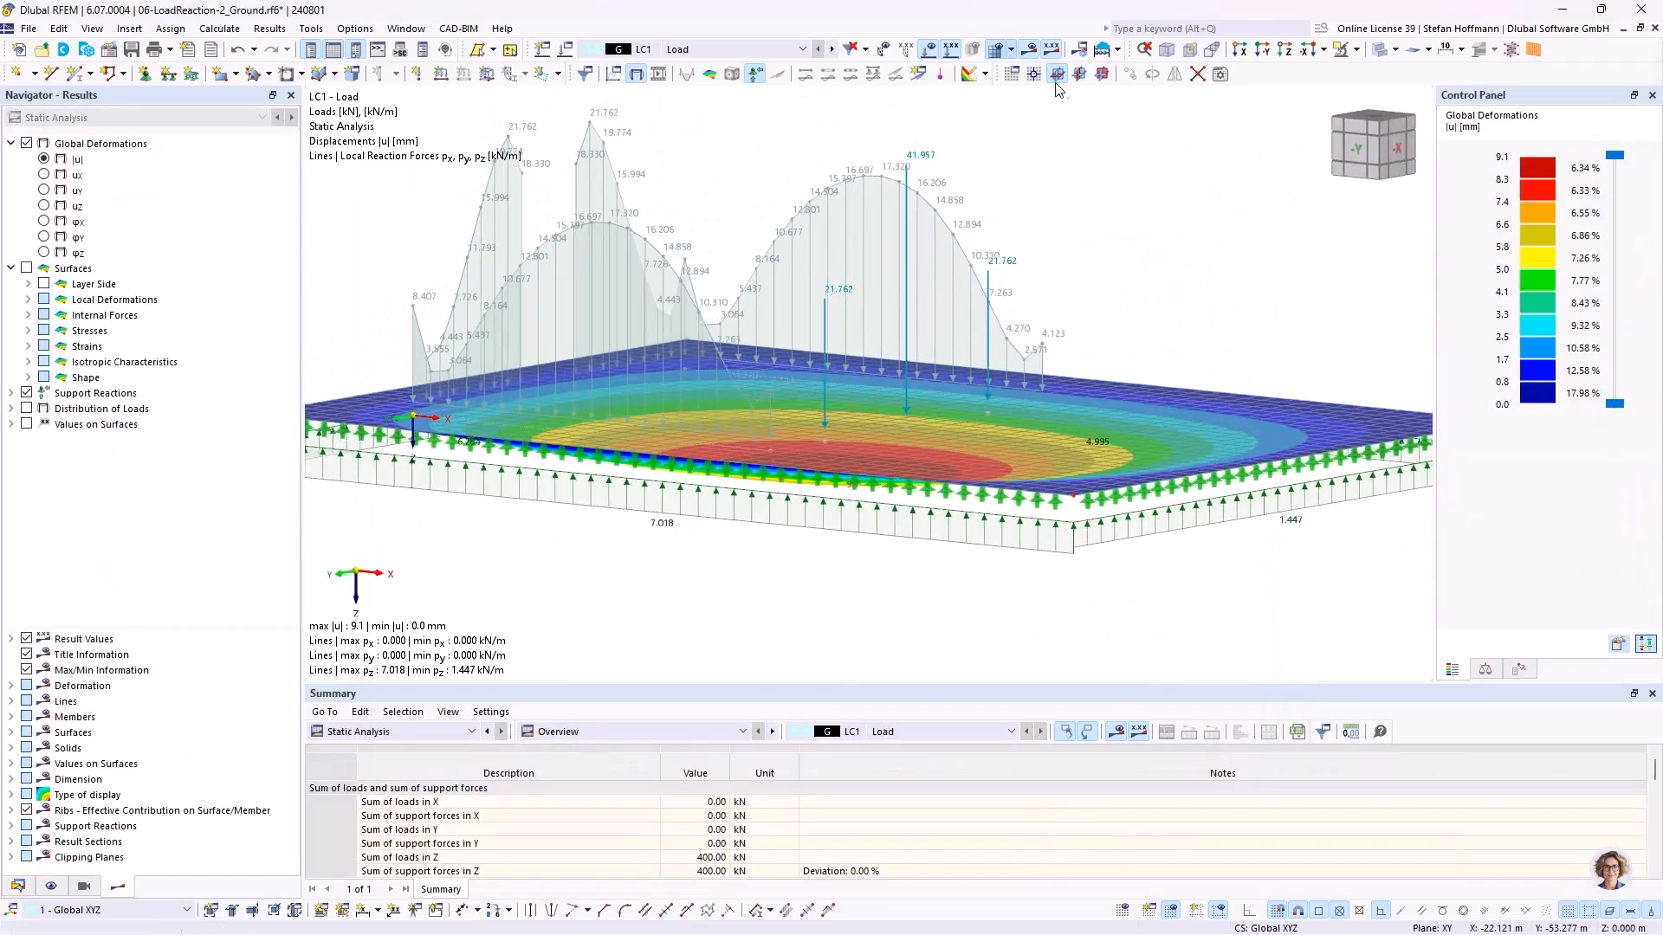
pyautogui.click(1030, 54)
pyautogui.keyDown('ctrl'); pyautogui.moveTo(1016, 188); pyautogui.dragTo(990, 216, button='middle'); pyautogui.keyUp('ctrl')
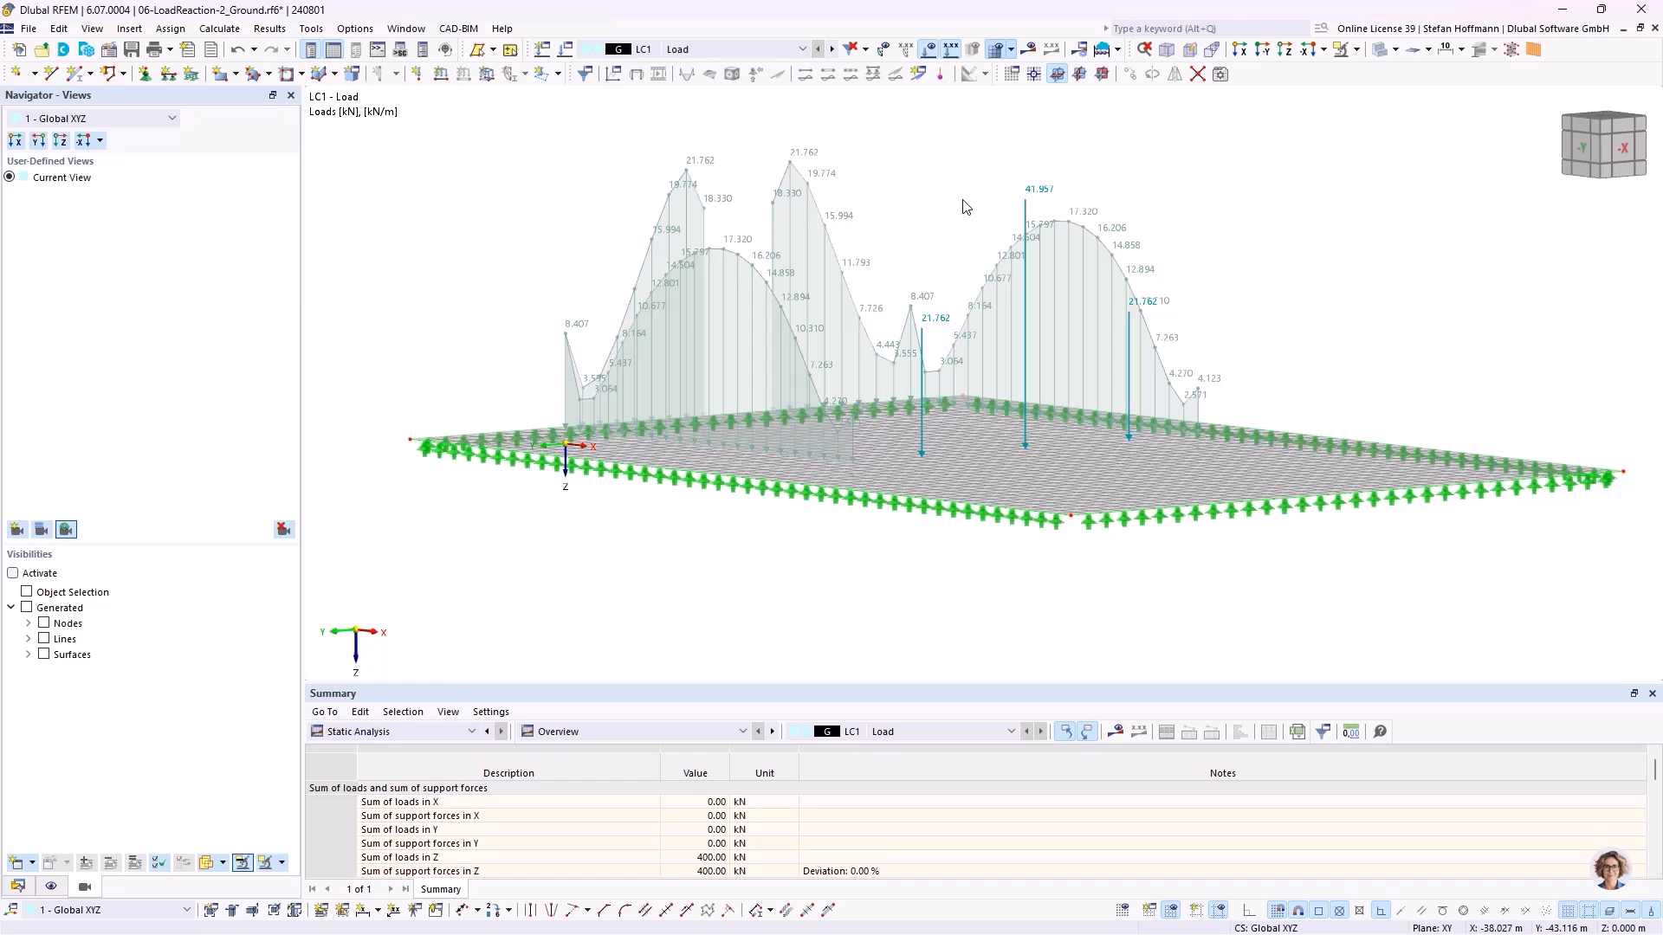
pyautogui.keyDown('ctrl'); pyautogui.moveTo(966, 206); pyautogui.dragTo(838, 289, button='middle'); pyautogui.keyUp('ctrl')
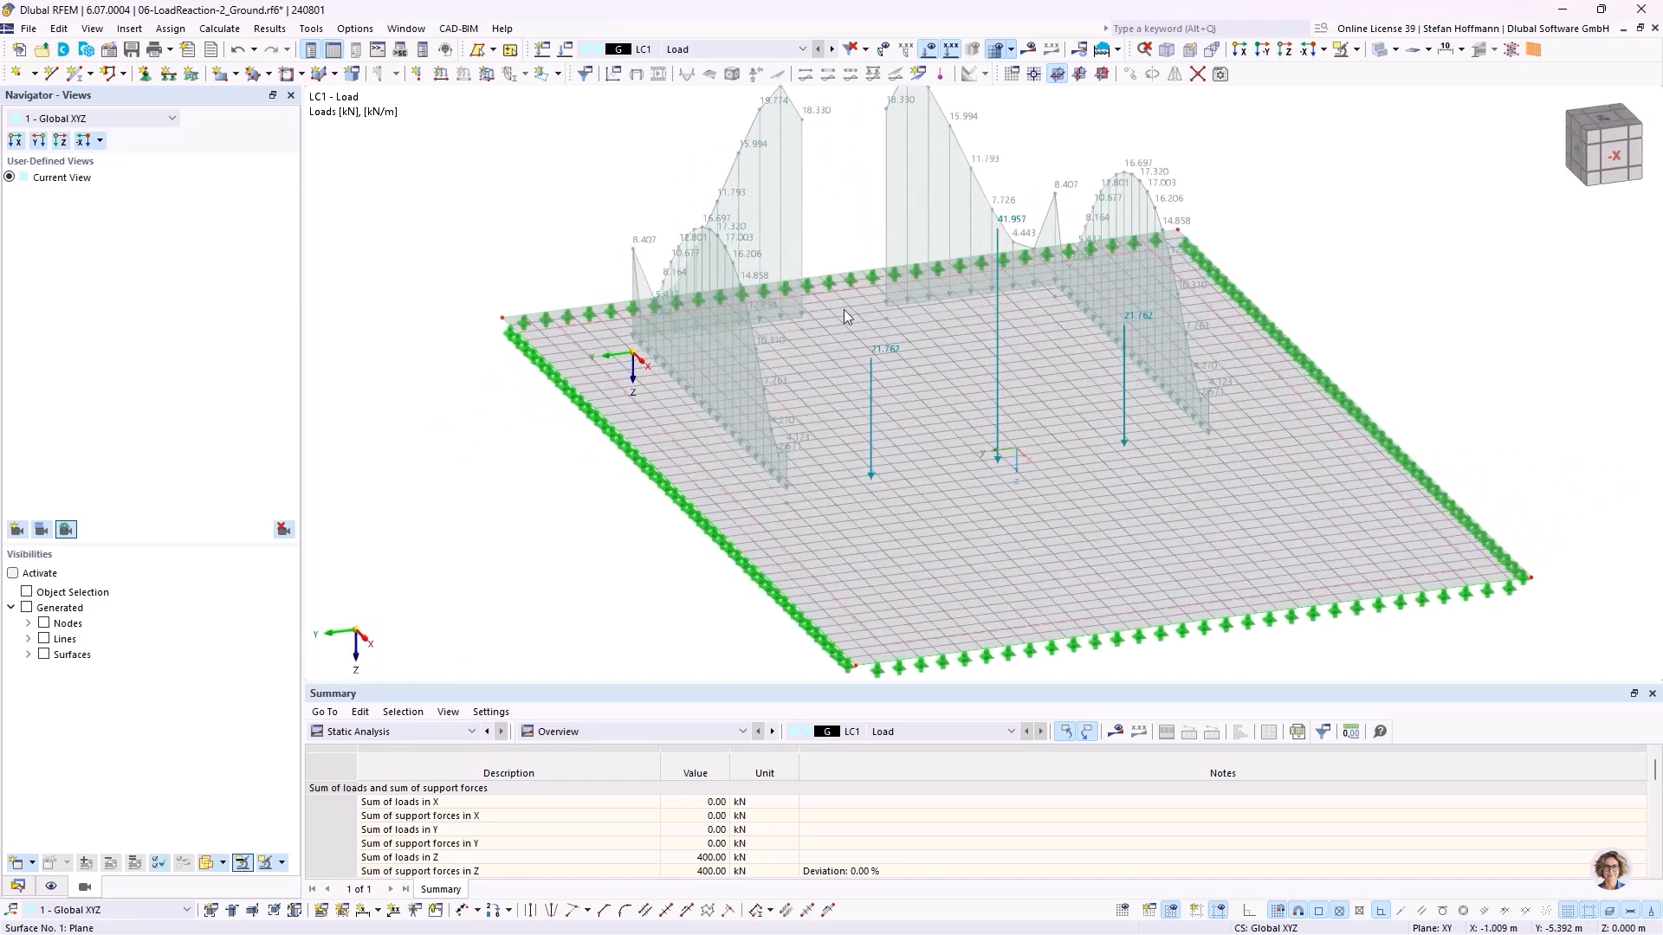
pyautogui.keyDown('ctrl'); pyautogui.moveTo(1038, 456); pyautogui.dragTo(1003, 490, button='middle'); pyautogui.keyUp('ctrl')
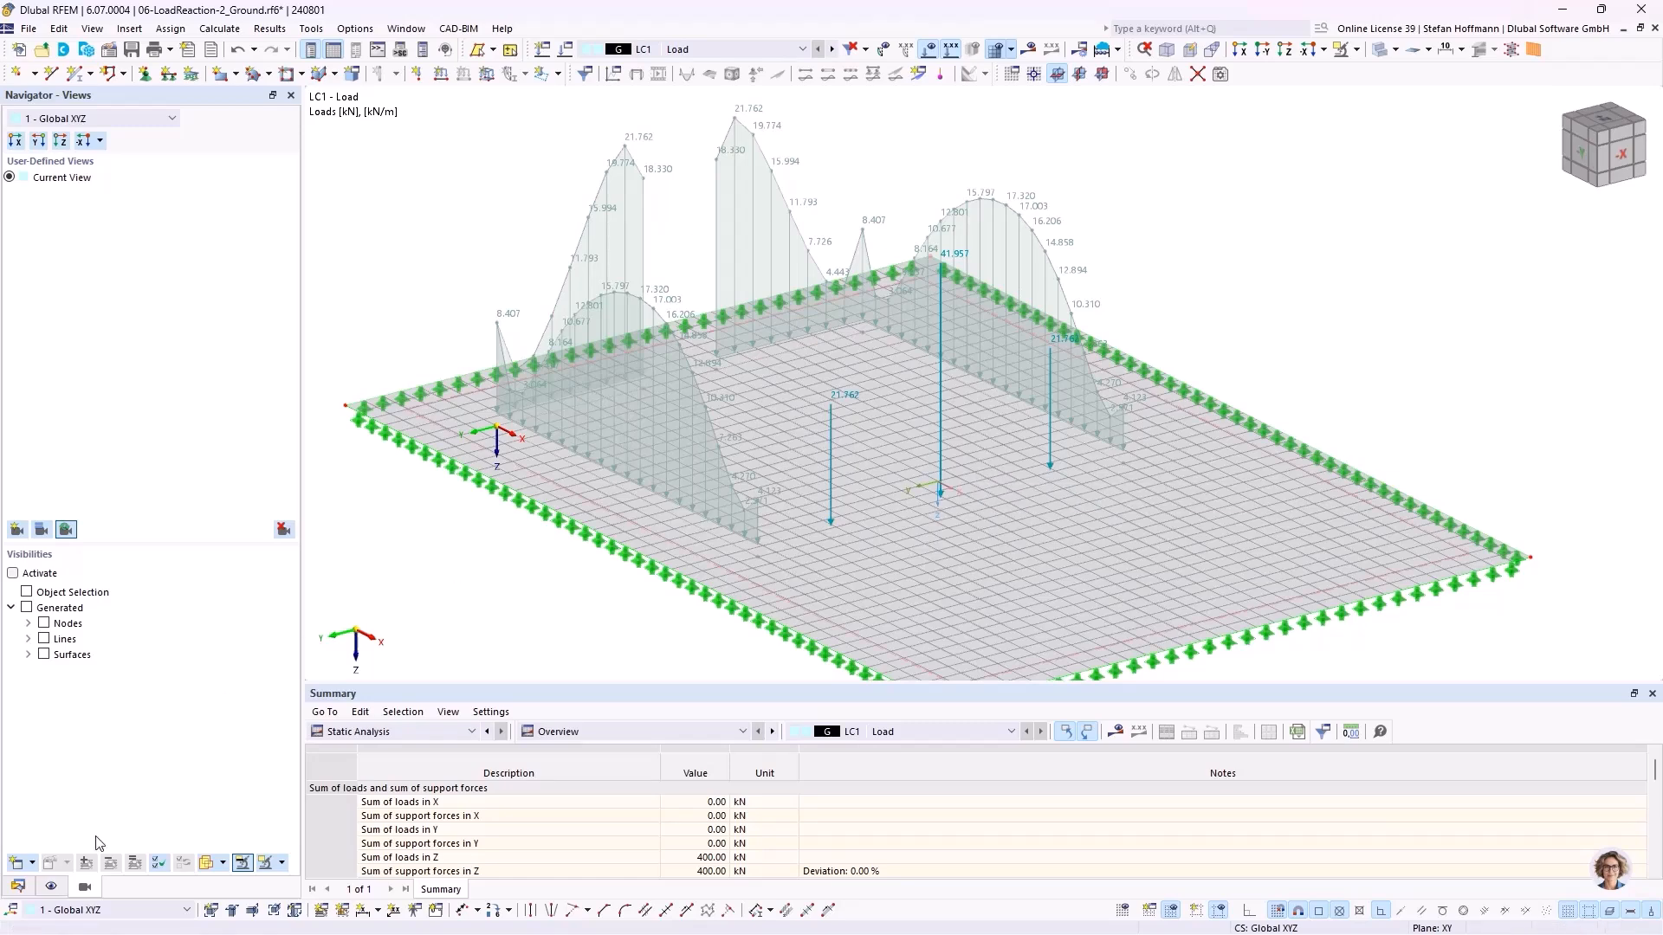
# In the 06-LoadReaction-1_Floor model, turn off loading modification by multiplier factor in the SA1 Geometrically linear settings and recalculate.
pyautogui.click(16, 887)
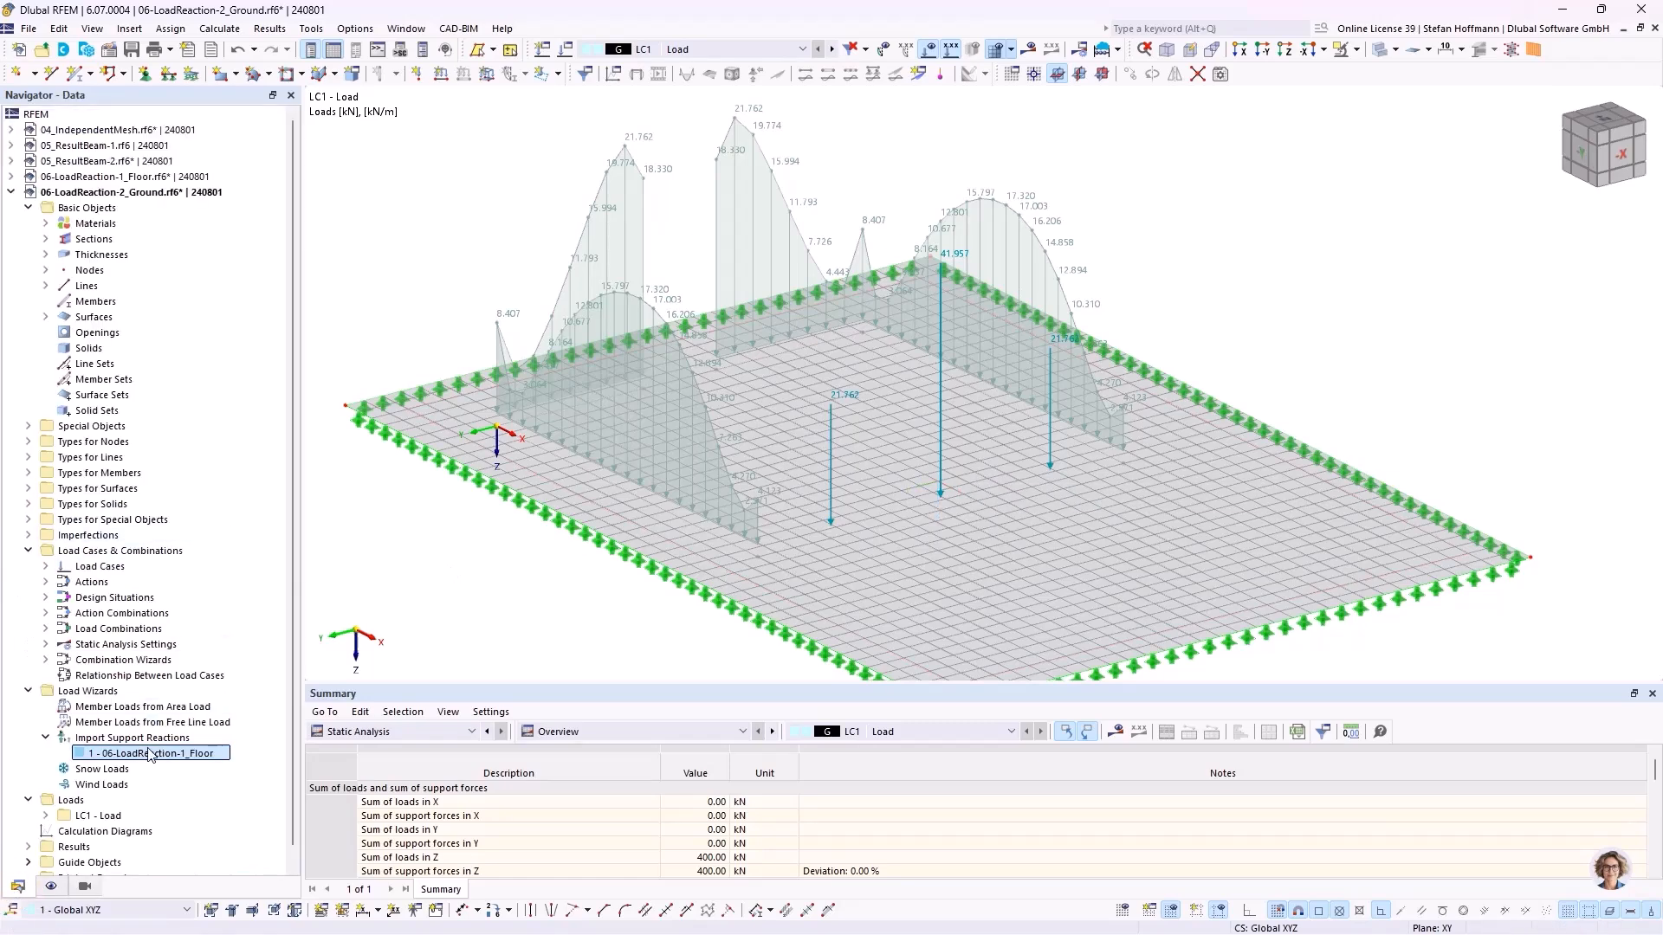
pyautogui.doubleClick(180, 178)
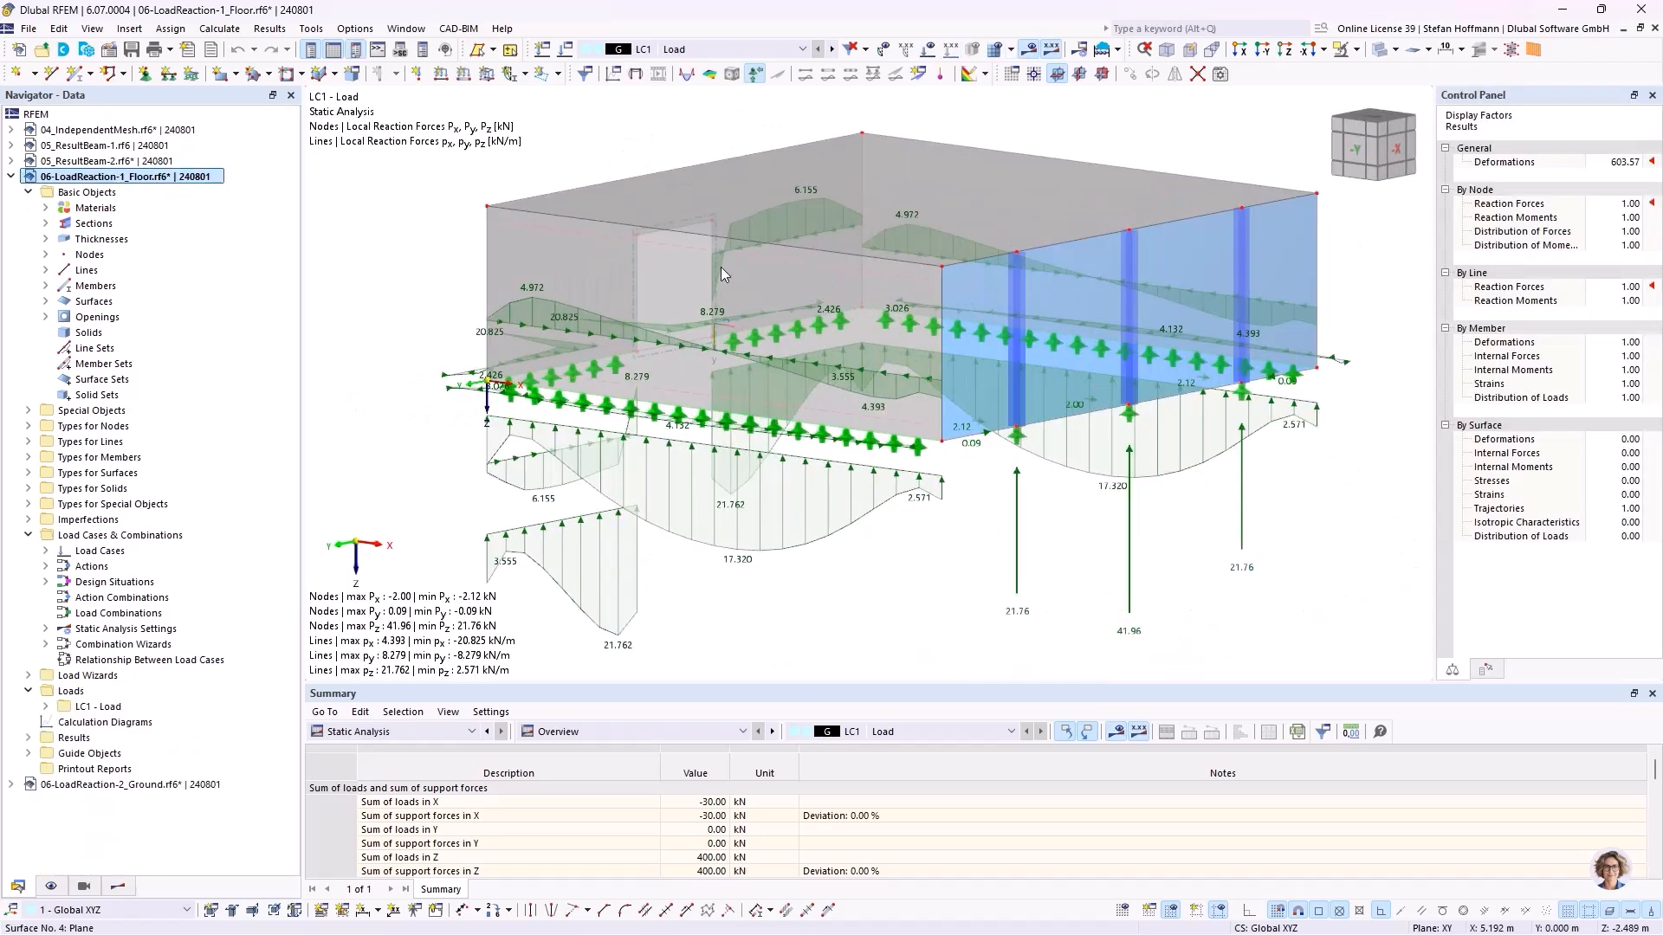
pyautogui.click(1081, 52)
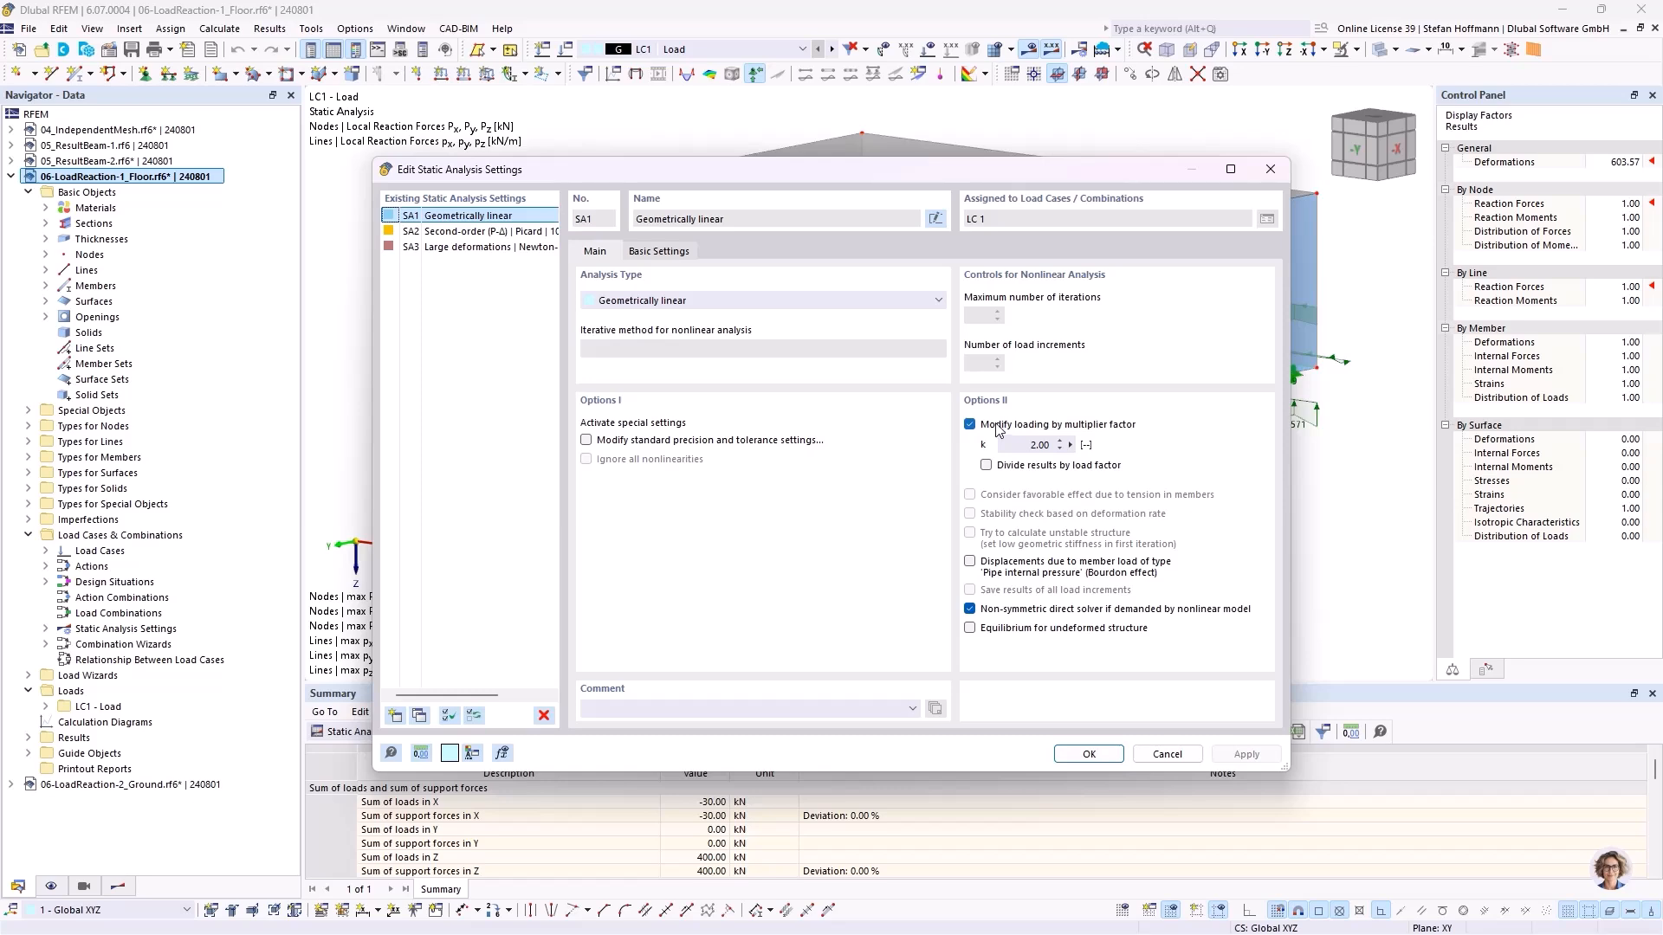
pyautogui.moveTo(980, 181); pyautogui.dragTo(954, 244)
pyautogui.click(942, 491)
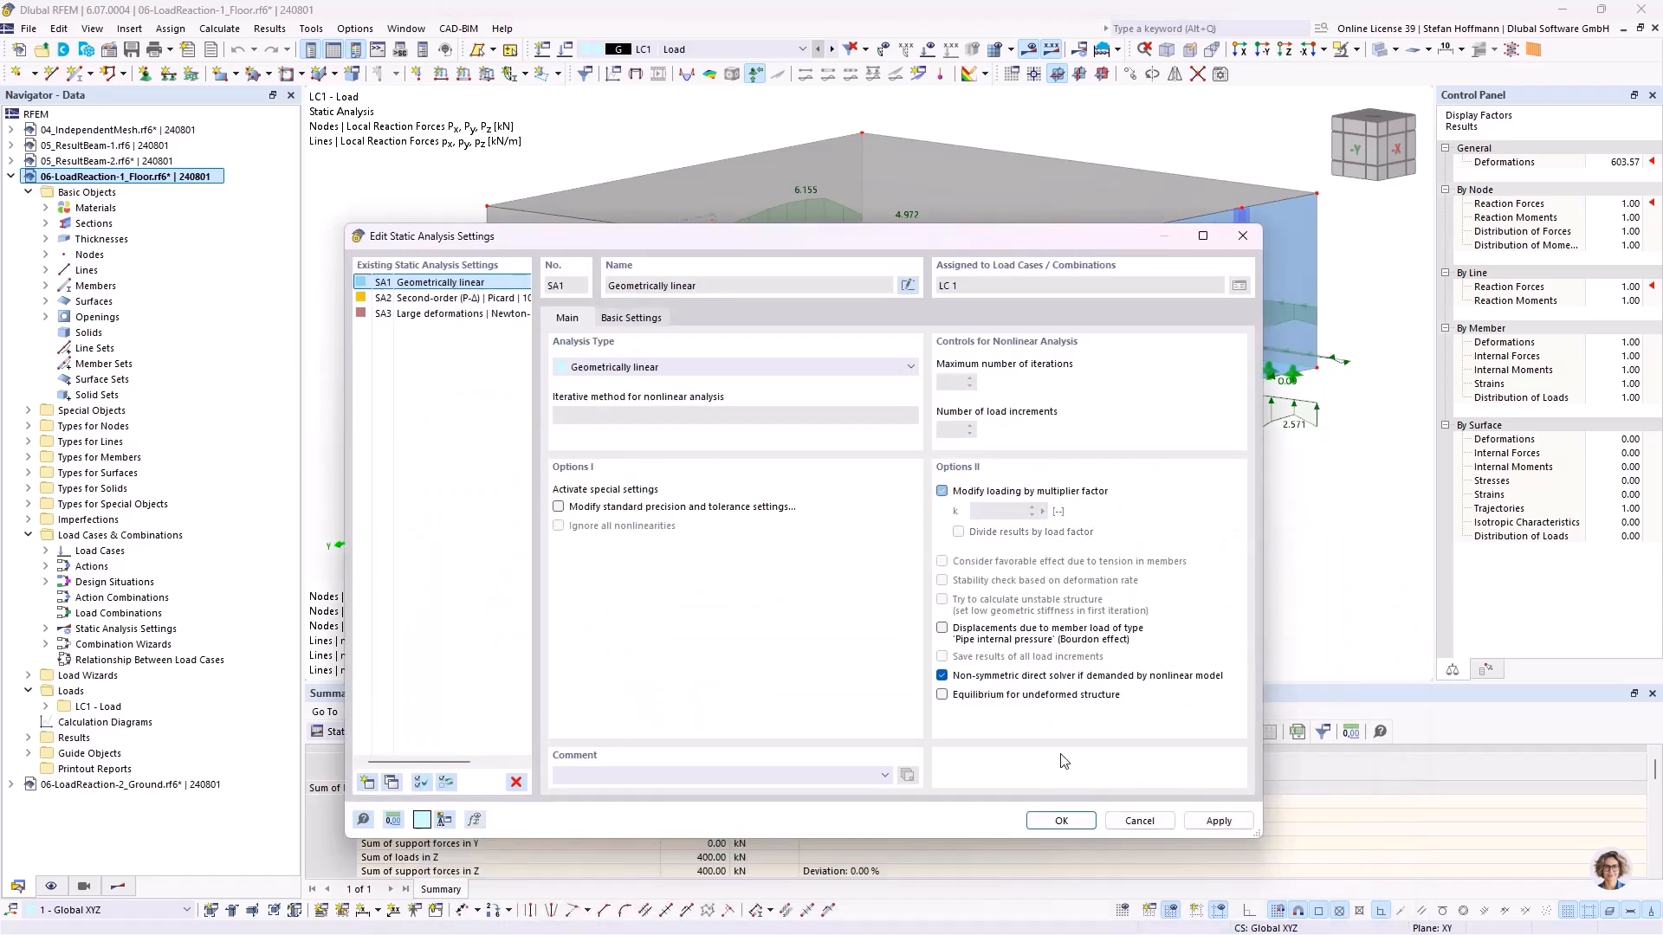
pyautogui.click(1059, 821)
pyautogui.click(907, 557)
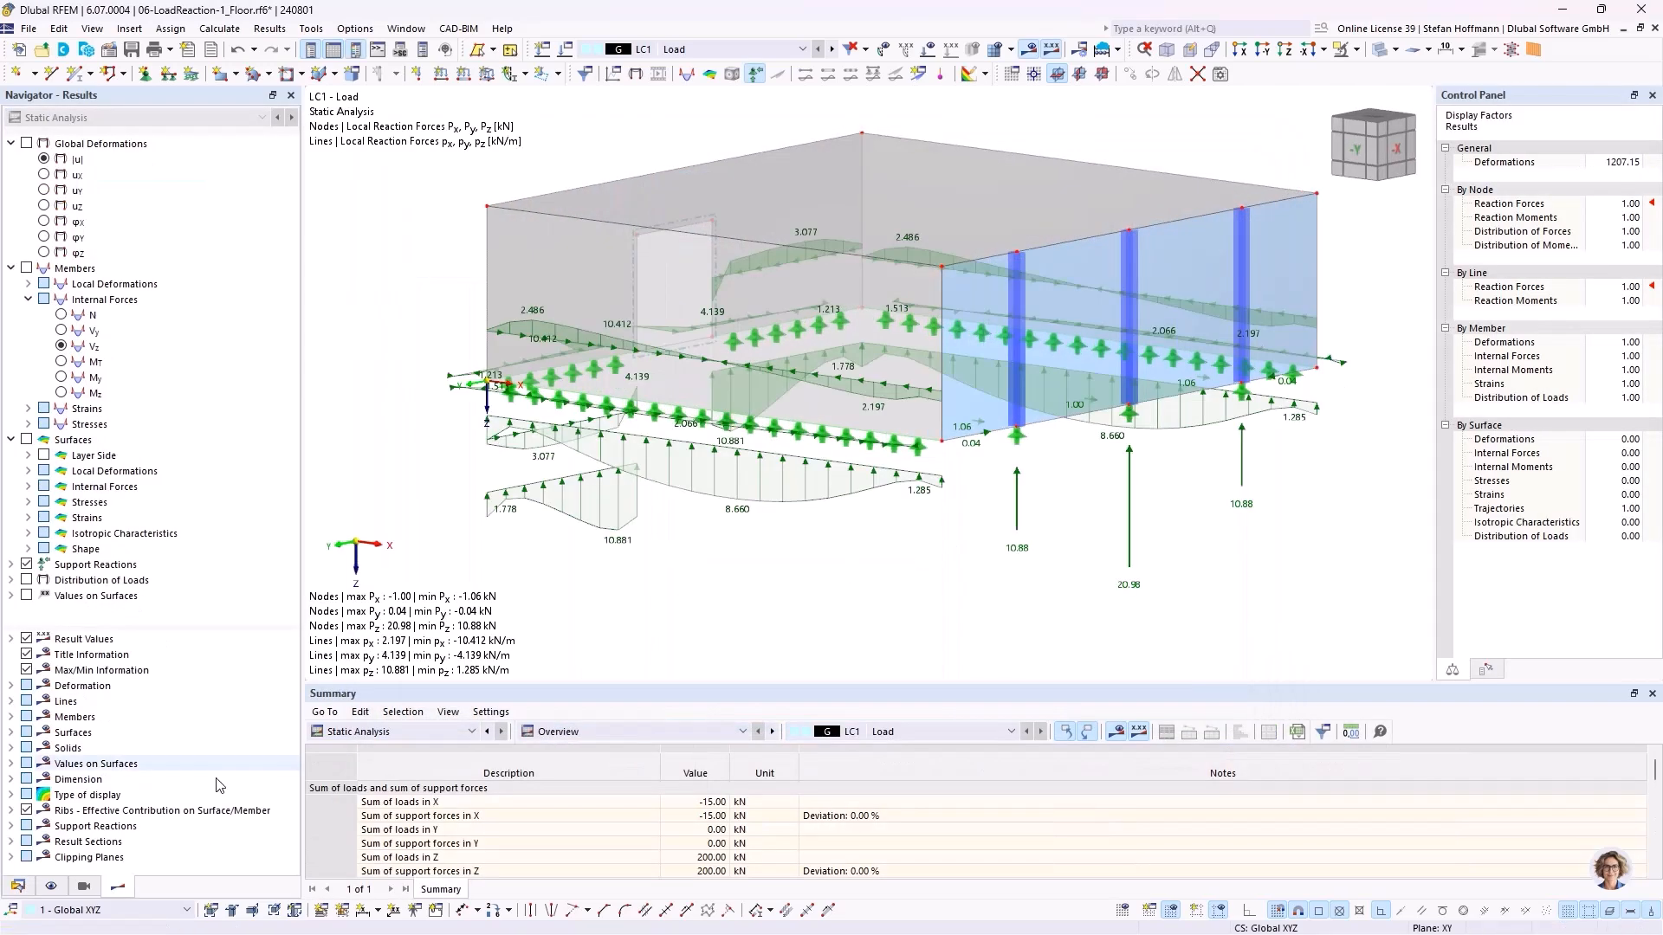
# Save the floor model and accept deleting the outdated LC1 results.
pyautogui.click(17, 886)
pyautogui.click(140, 50)
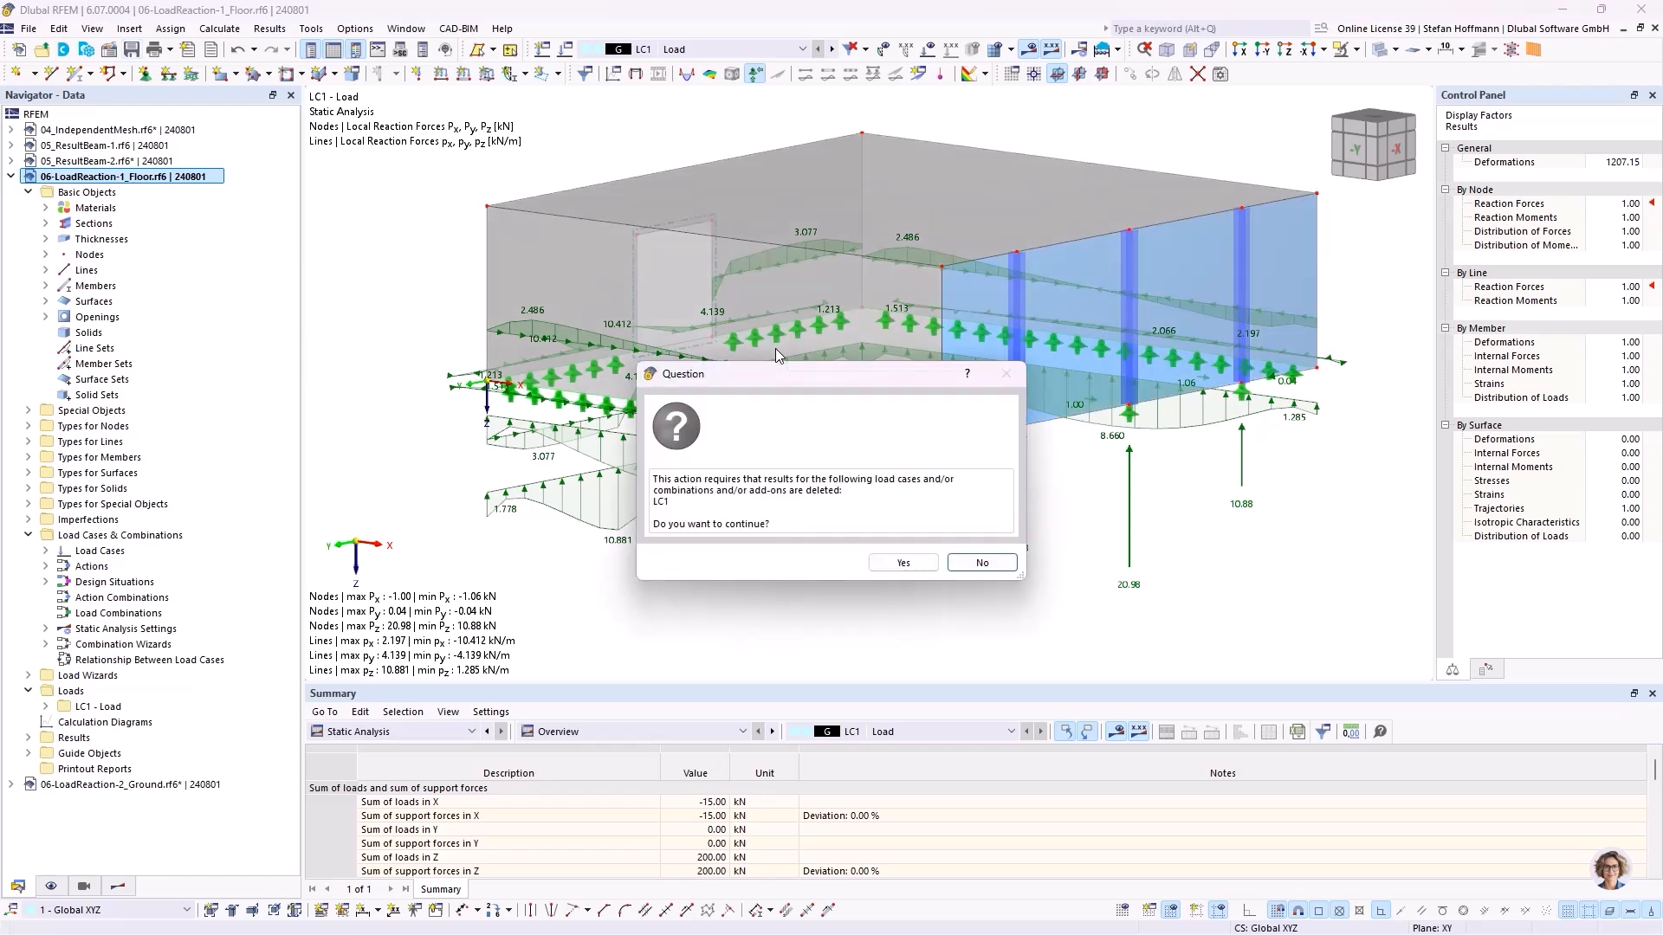
pyautogui.click(892, 563)
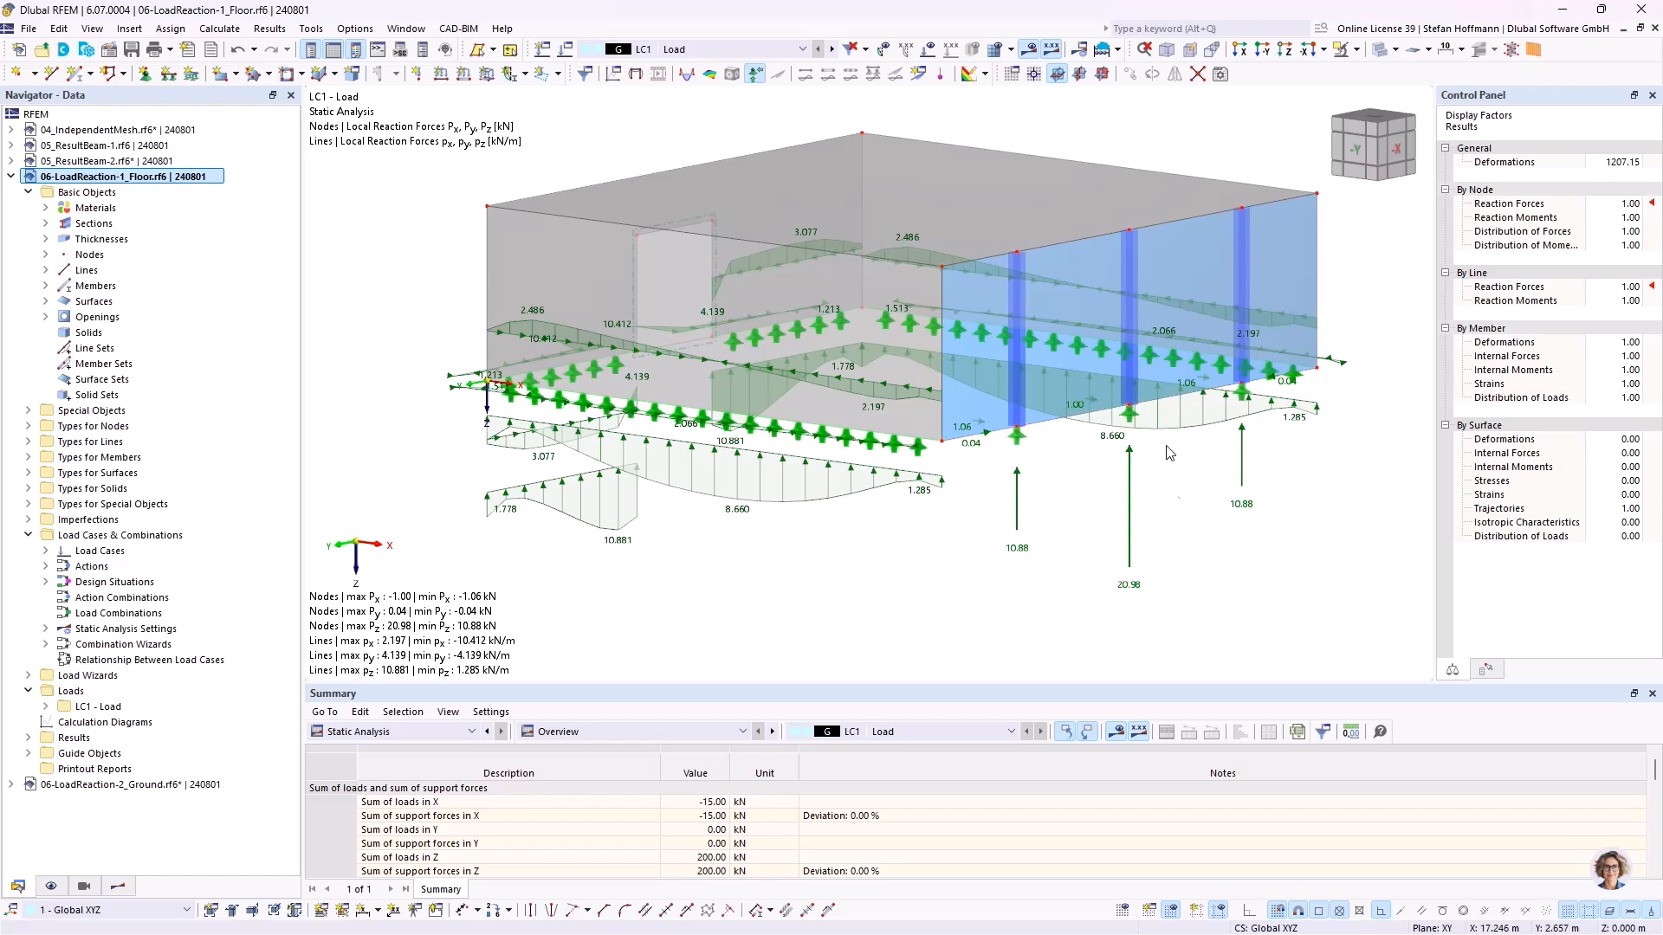
# Switch to the 06-LoadReaction-2_Ground model, recalculate it, and examine the updated imported loads and deformations.
pyautogui.click(130, 784)
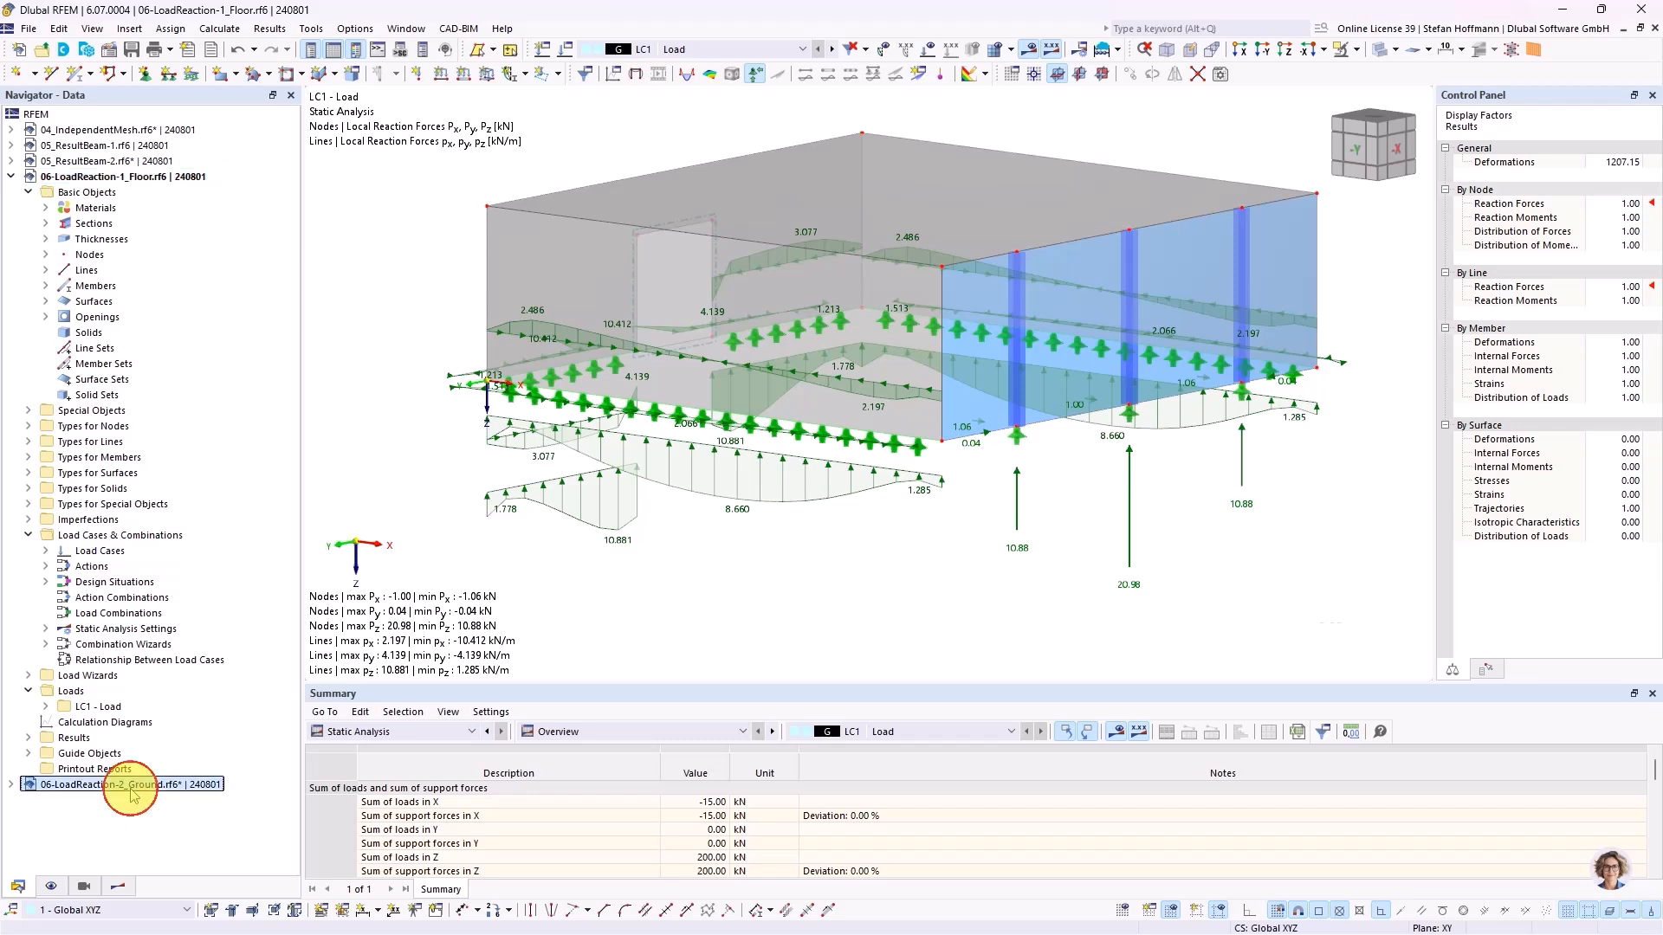
pyautogui.keyDown('ctrl'); pyautogui.moveTo(768, 511); pyautogui.dragTo(807, 512, button='middle'); pyautogui.keyUp('ctrl')
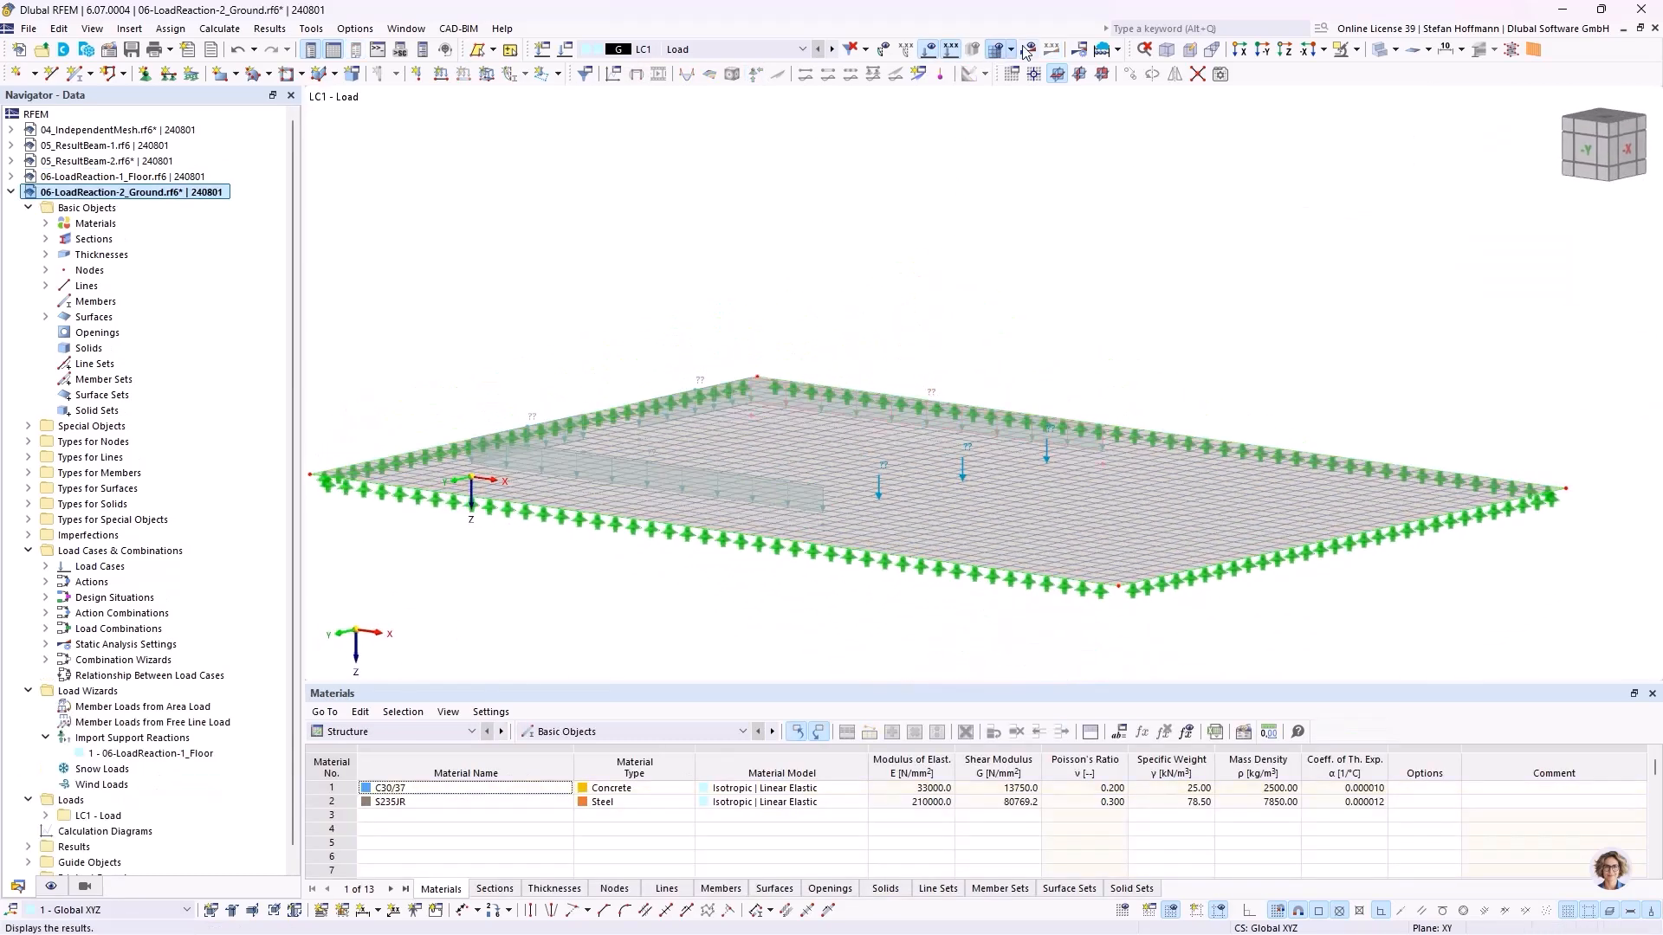
pyautogui.press('F5')
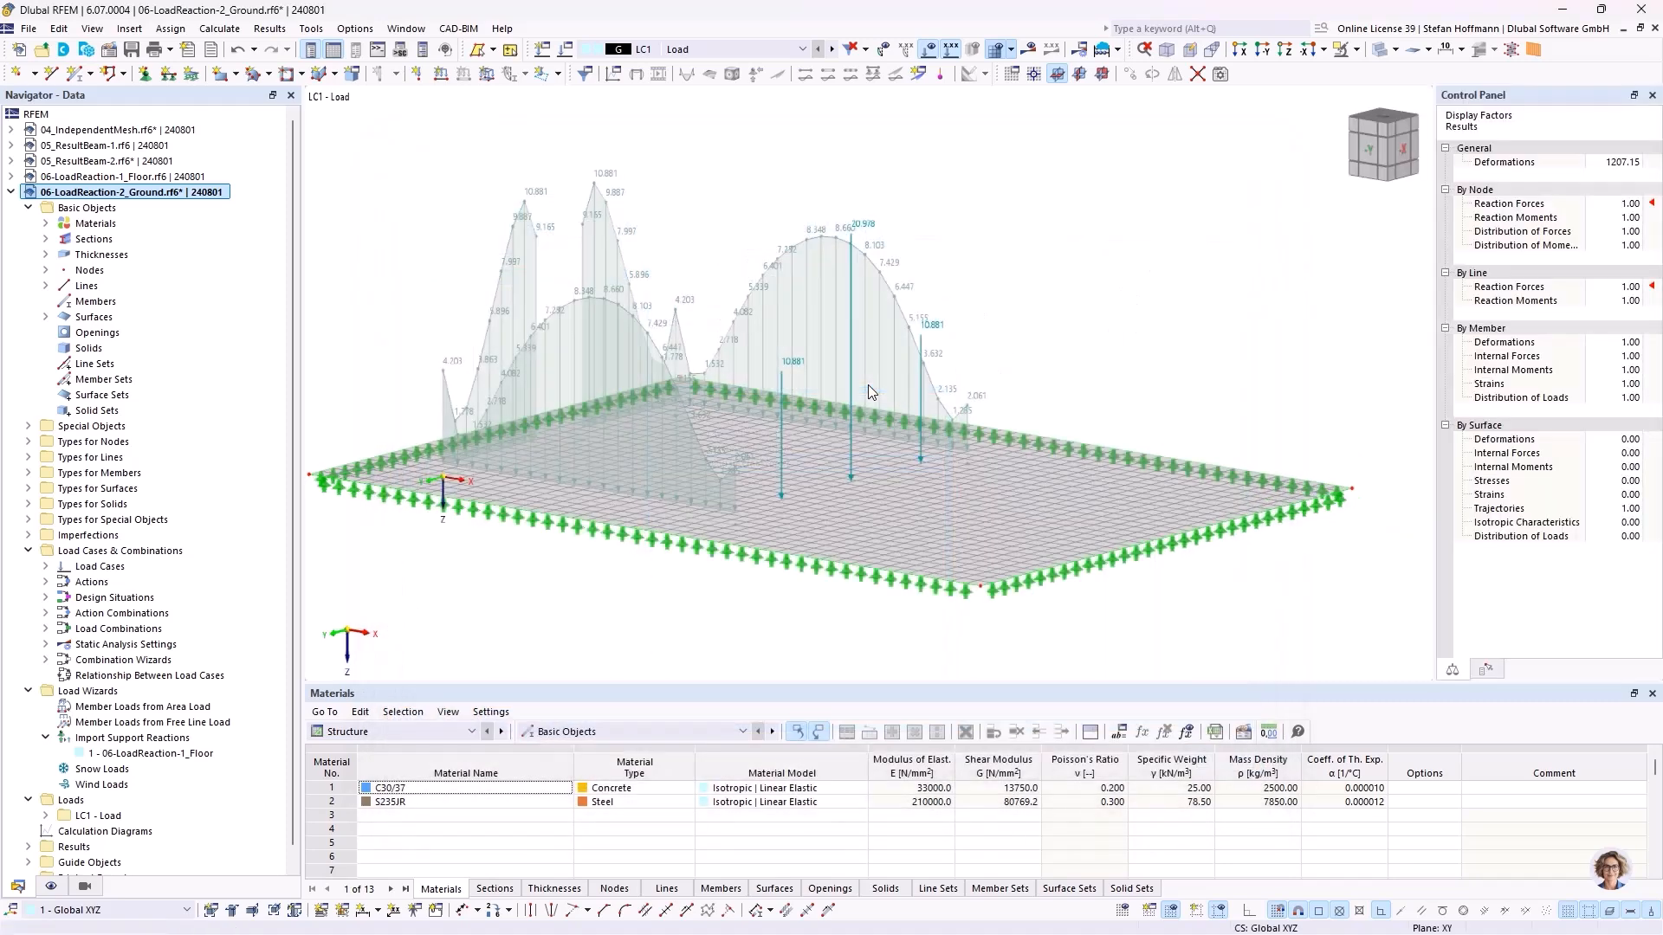
pyautogui.keyDown('ctrl'); pyautogui.moveTo(894, 352); pyautogui.dragTo(824, 336, button='middle'); pyautogui.keyUp('ctrl')
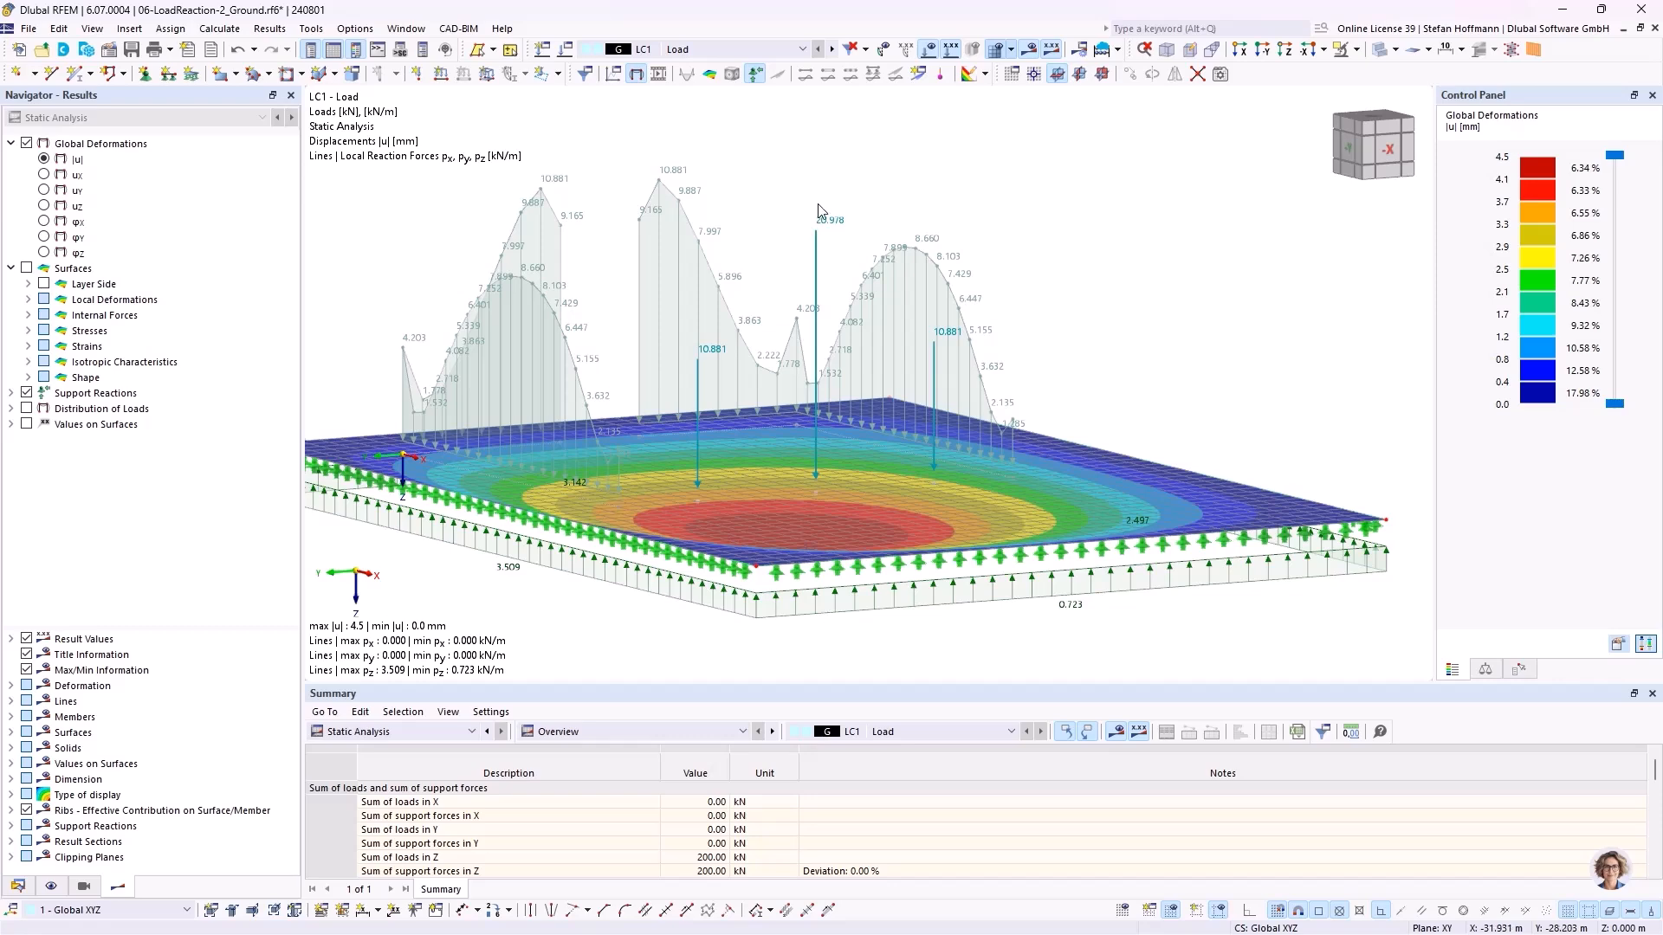
pyautogui.scroll(-3, 712, 222)
pyautogui.keyDown('ctrl'); pyautogui.moveTo(712, 222); pyautogui.dragTo(871, 310, button='middle'); pyautogui.keyUp('ctrl')
pyautogui.scroll(5, 769, 232)
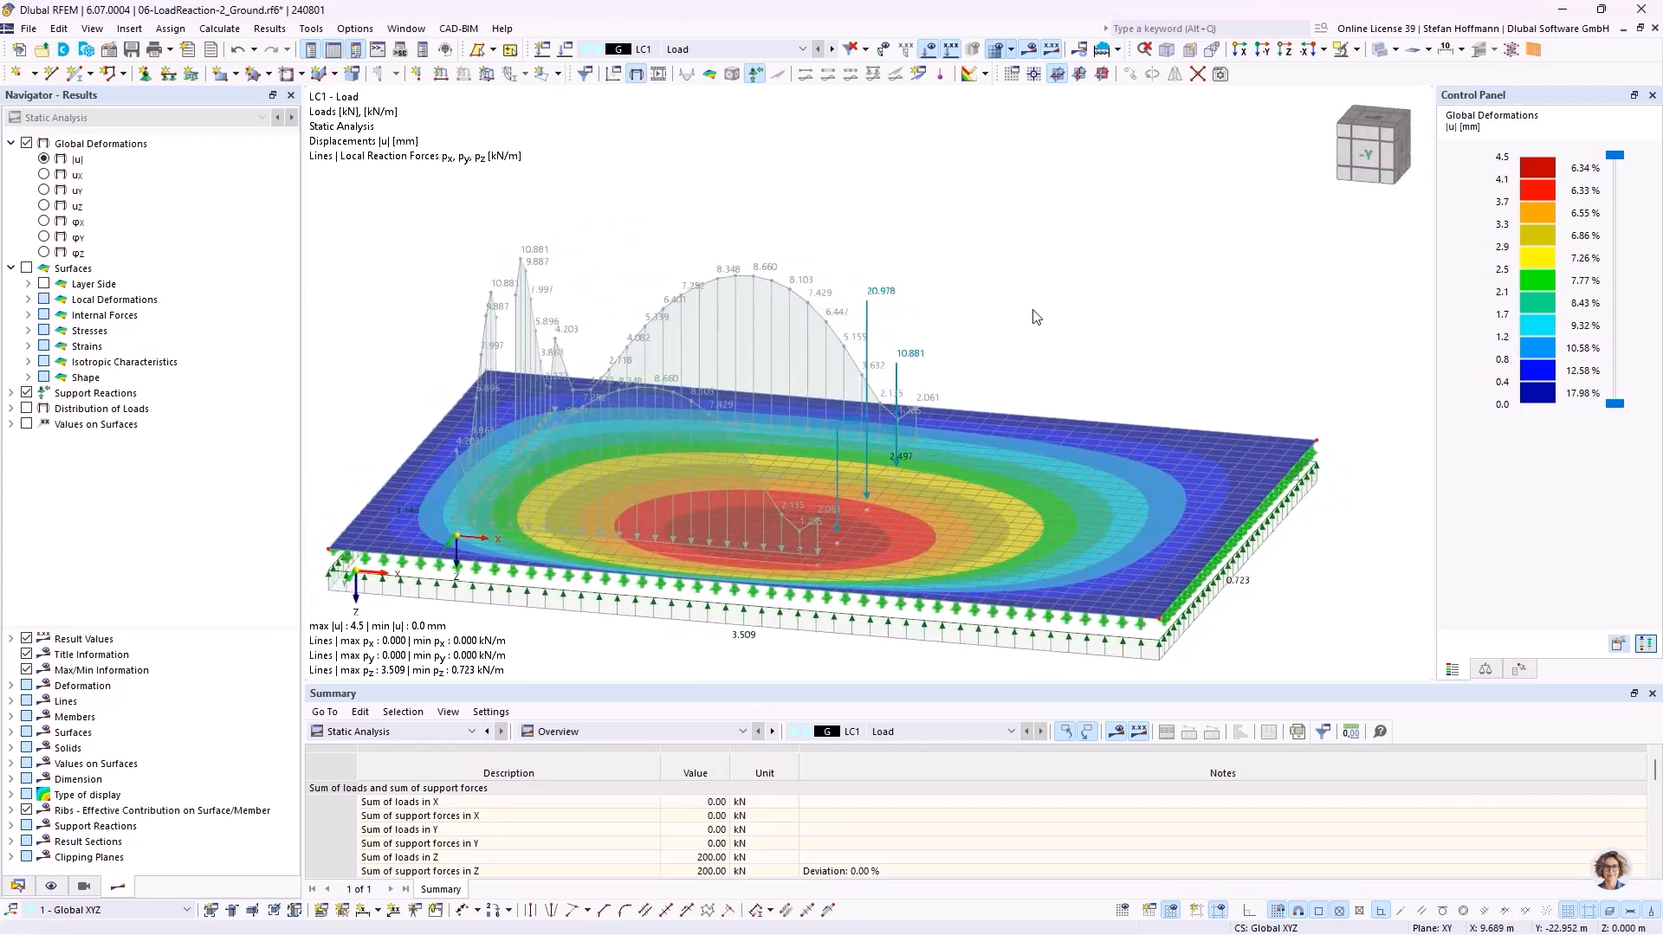
# Look up the Disconnect Generated Loads option of the 06-LoadReaction-1_Floor import without applying it.
pyautogui.click(17, 885)
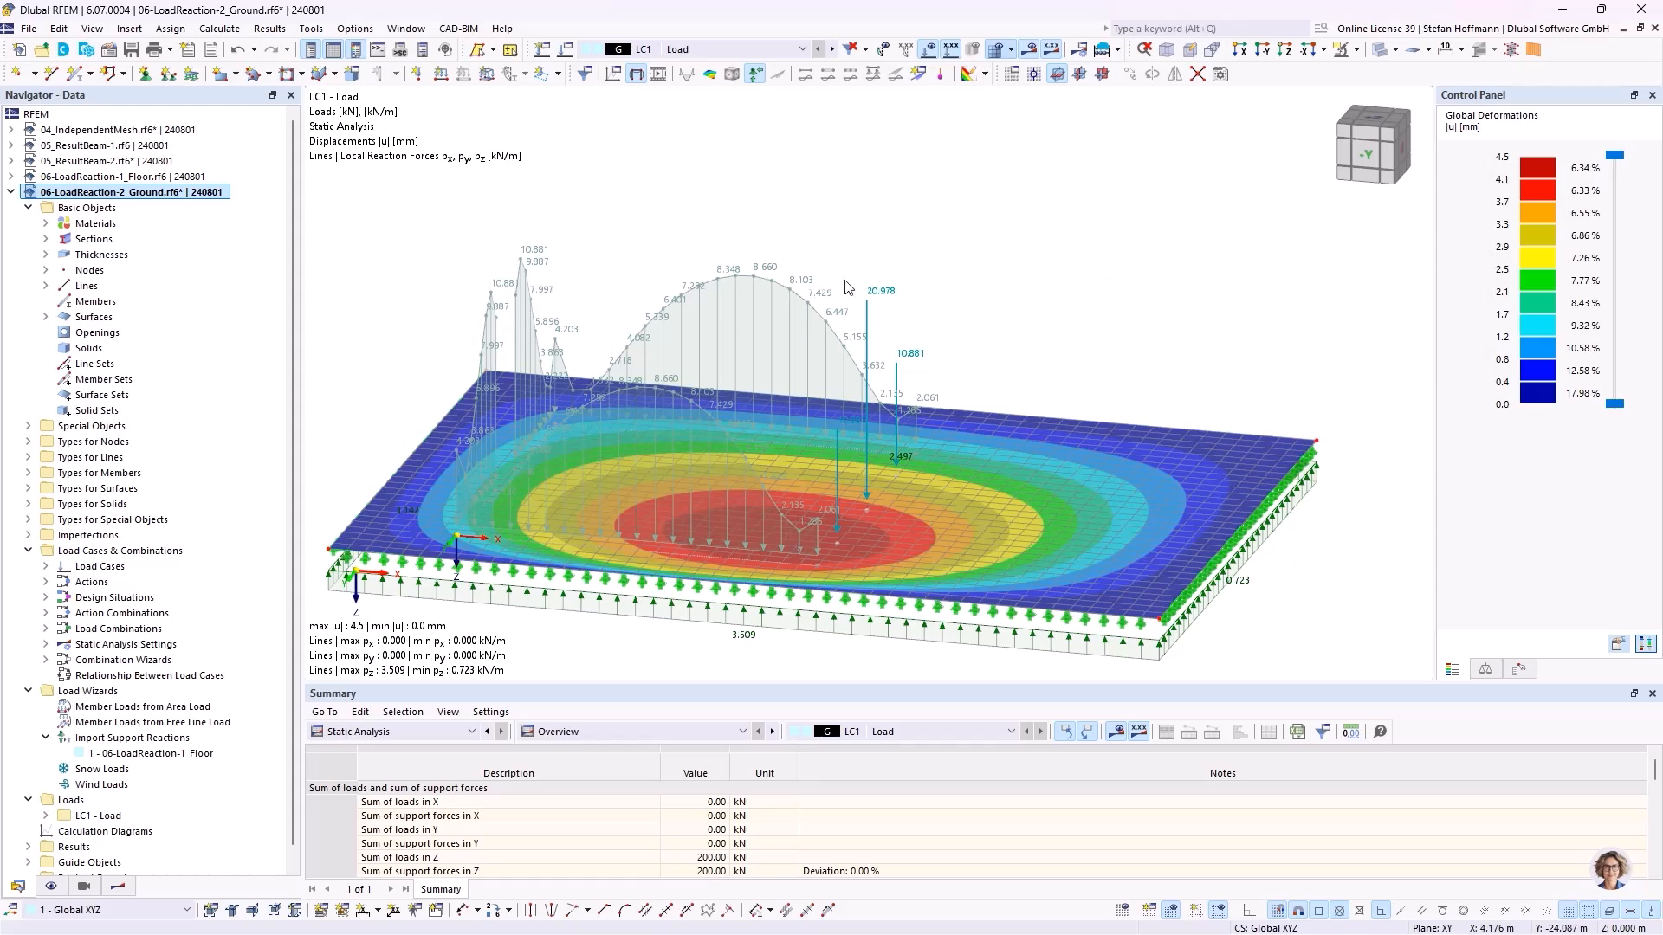
pyautogui.rightClick(192, 754)
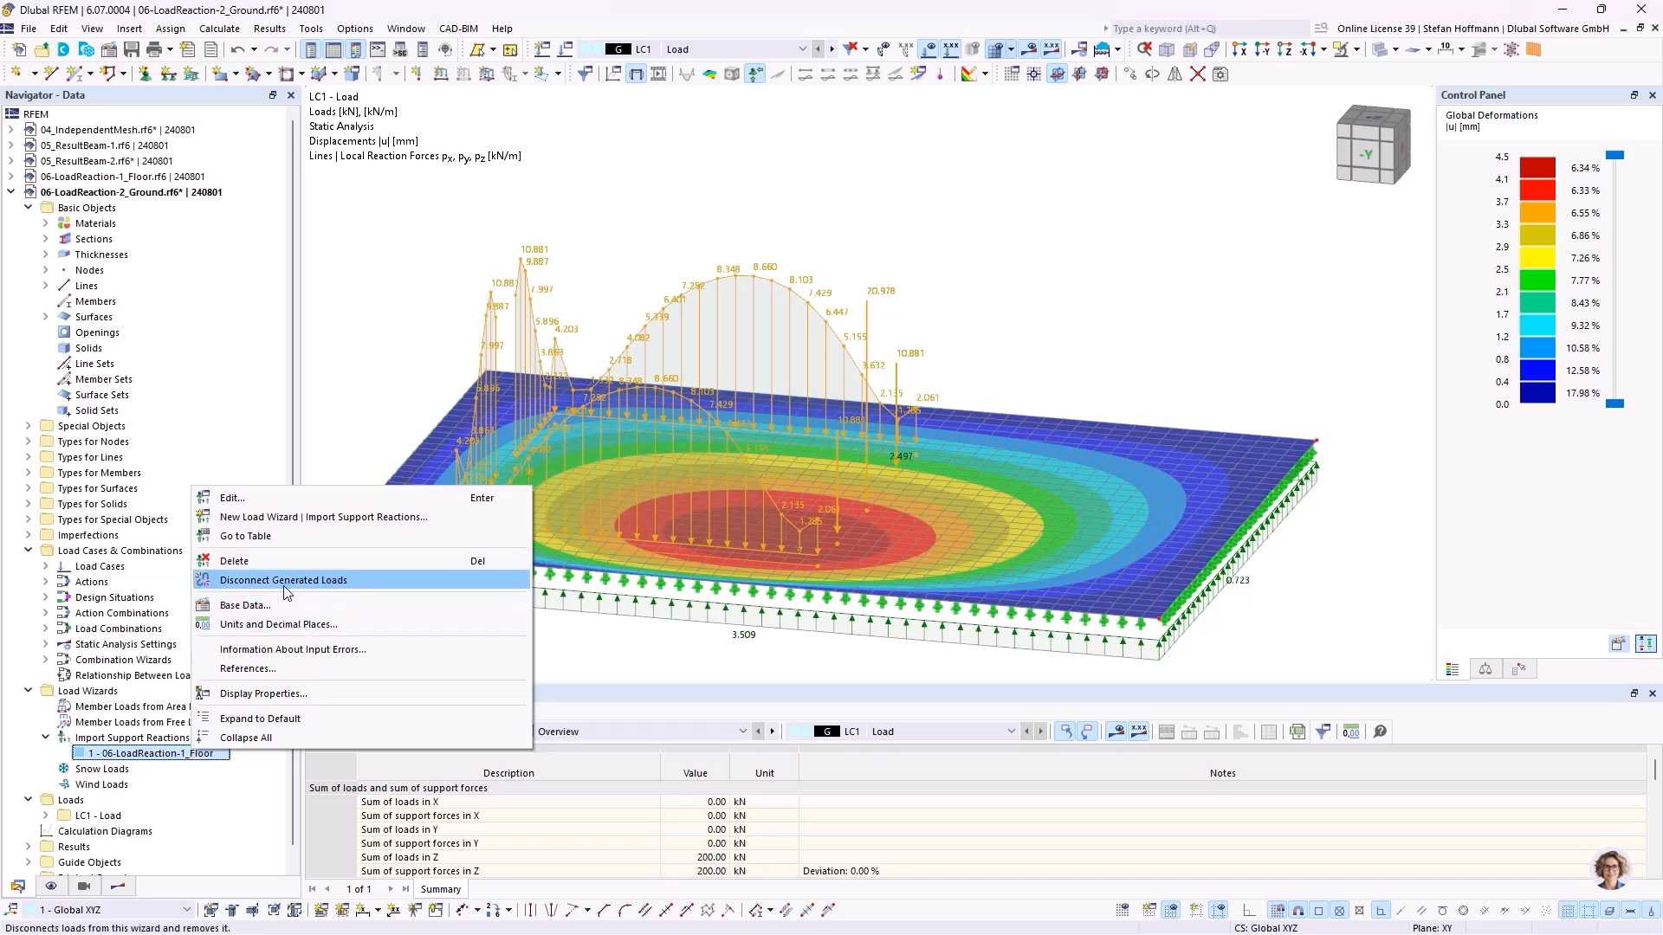
pyautogui.click(399, 312)
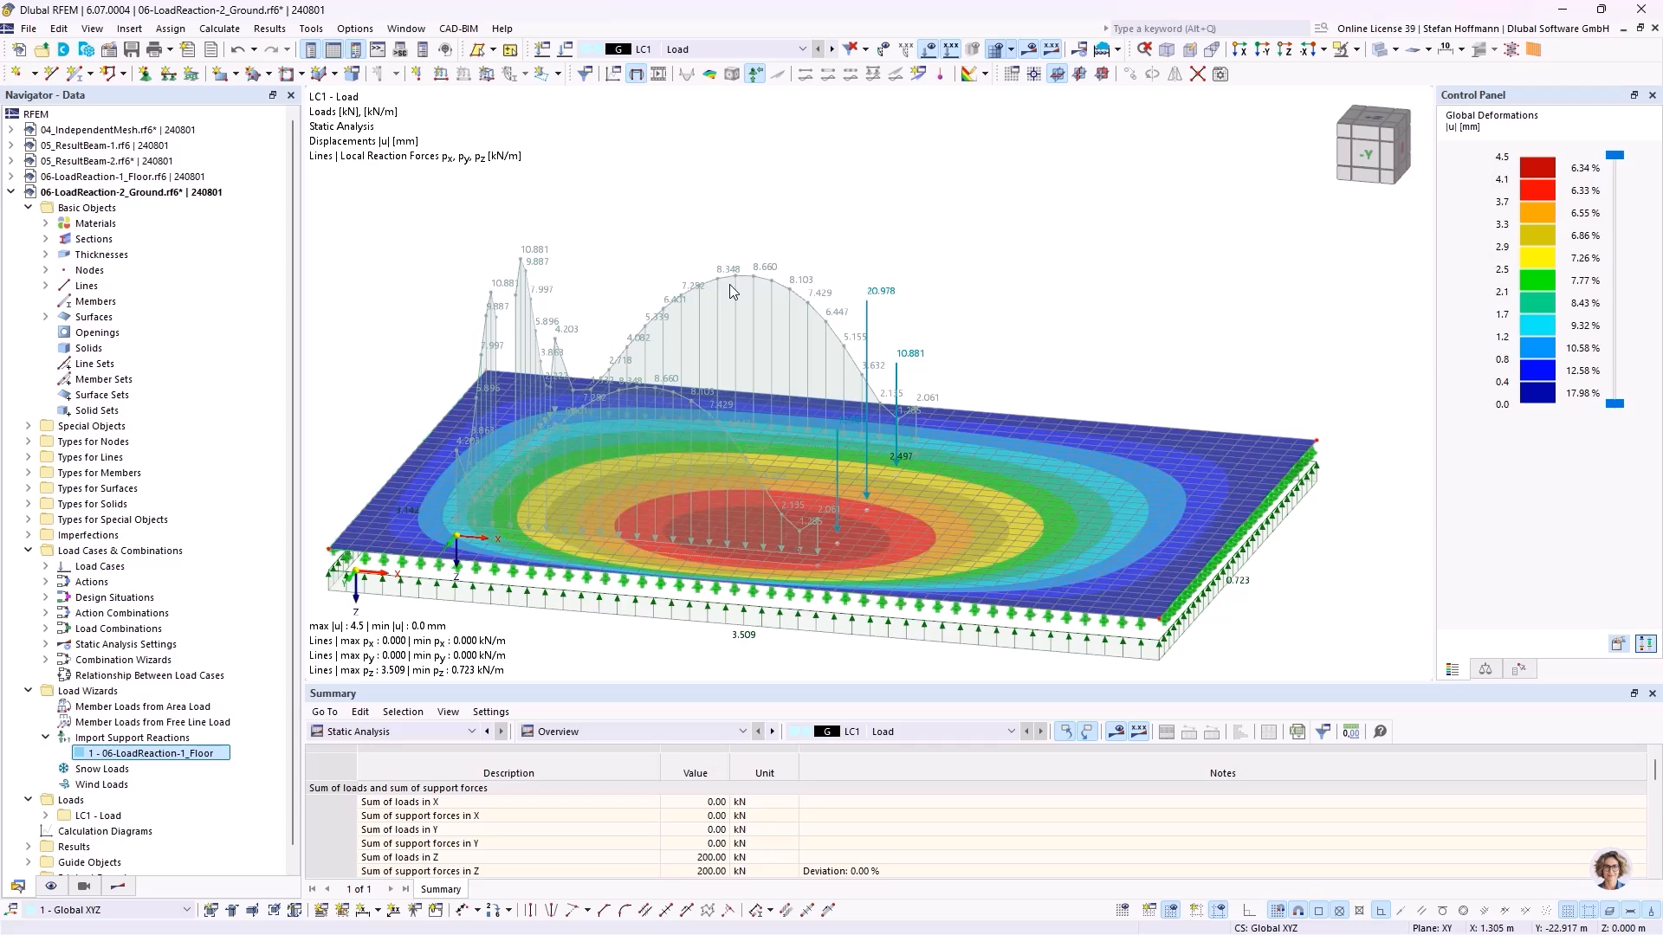
pyautogui.keyDown('ctrl'); pyautogui.moveTo(725, 296); pyautogui.dragTo(745, 245, button='middle'); pyautogui.keyUp('ctrl')
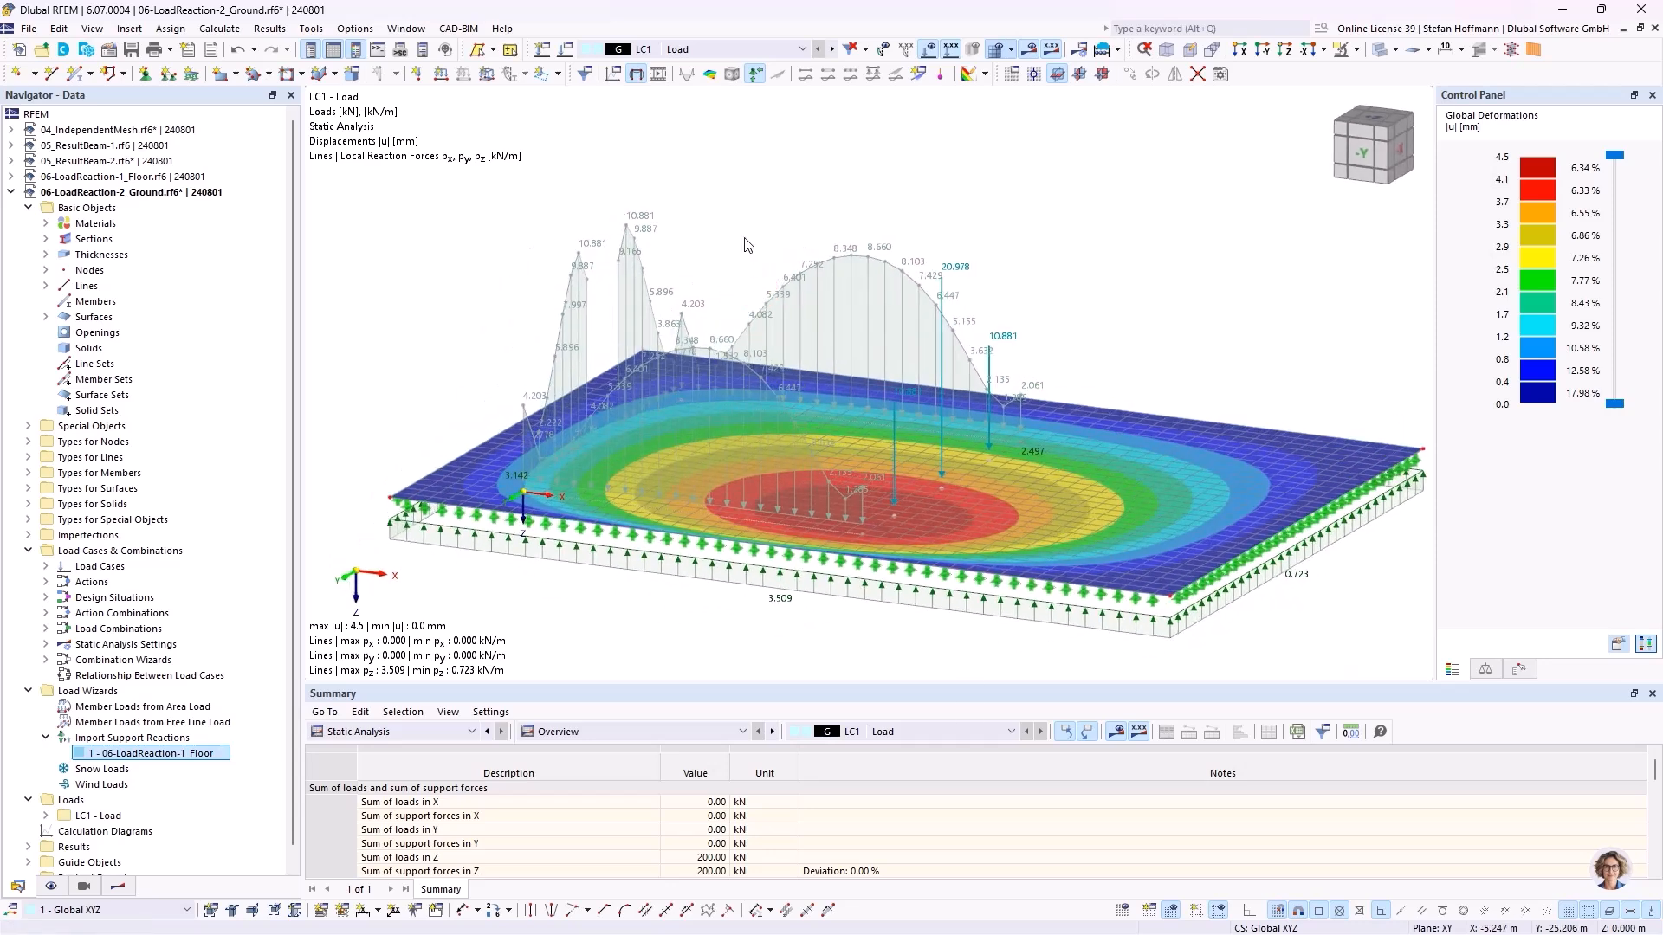